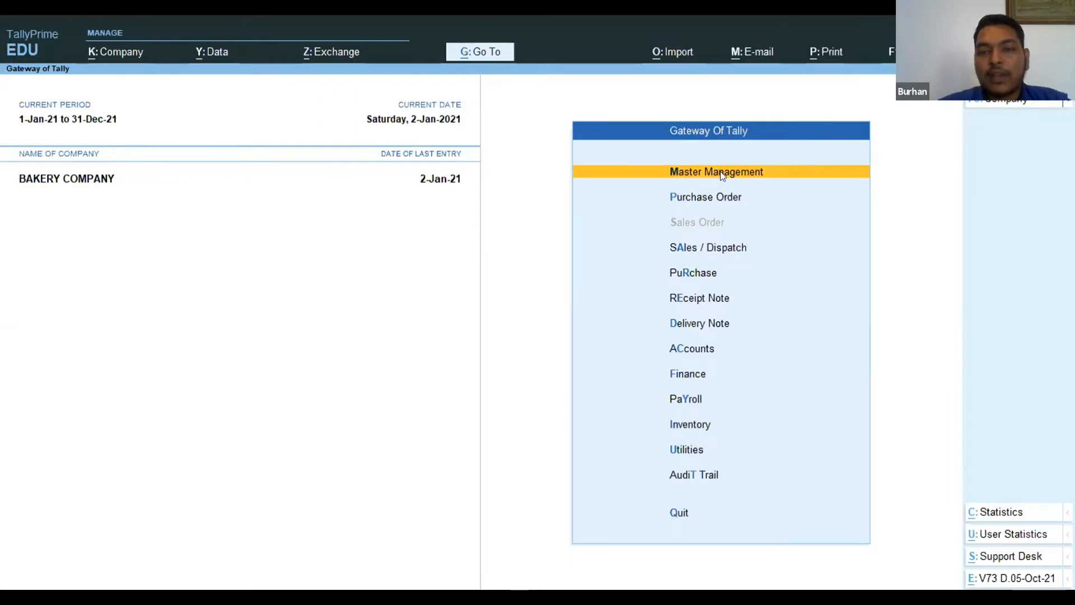
# Open the Ledgers list from the Chart of Accounts in Master Management.
pyautogui.press('Down')
pyautogui.press('Down')
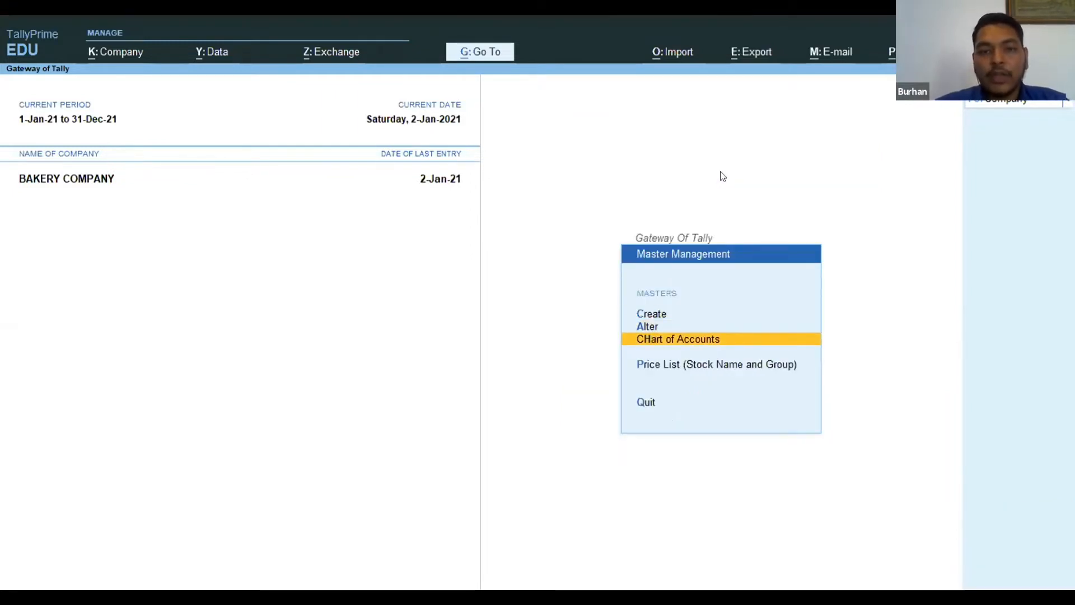
pyautogui.press('Return')
pyautogui.press('Return')
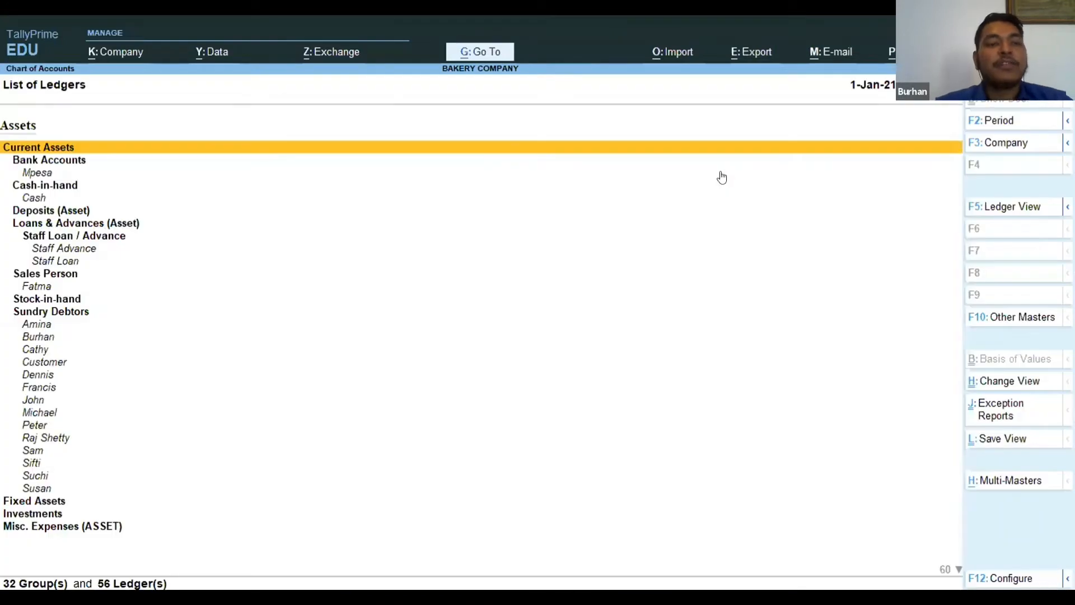
# Examine the current asset groups in the ledger list, from Bank Accounts down to Sundry Debtors.
pyautogui.press('Down')
pyautogui.press('Down')
pyautogui.press('Down')
pyautogui.press('Down')
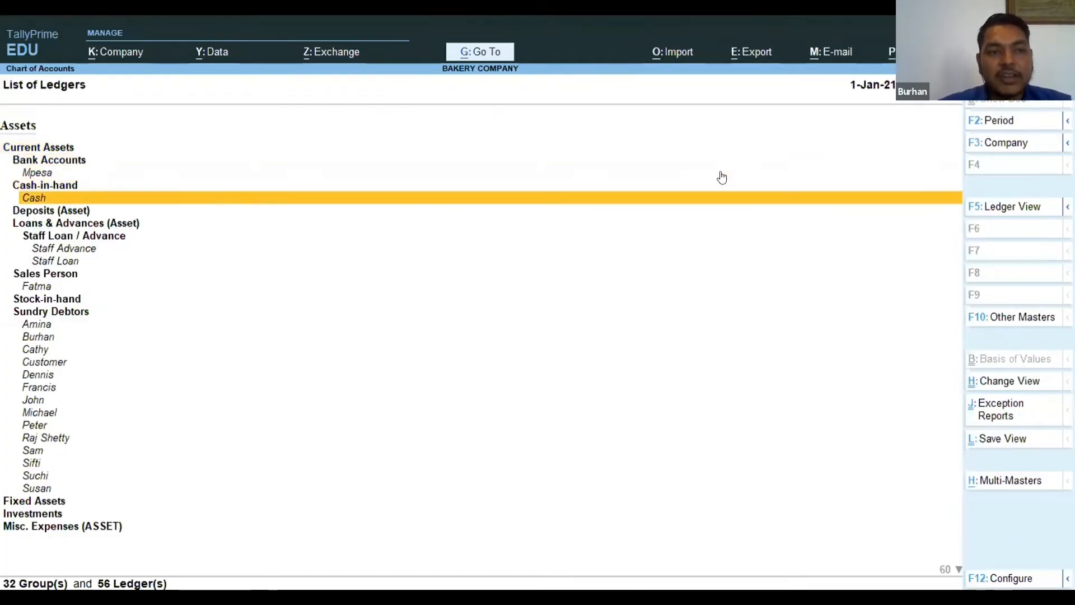
pyautogui.press('Down')
pyautogui.press('Down')
pyautogui.press('Down')
pyautogui.press('Down')
pyautogui.press('Down')
pyautogui.press('Down')
pyautogui.press('Down')
pyautogui.press('Down')
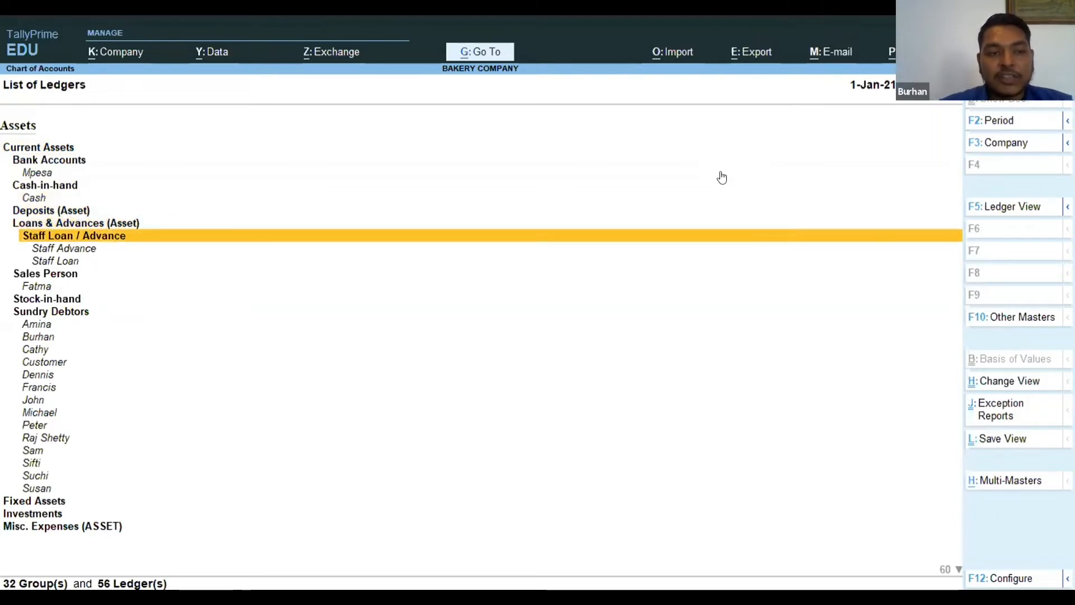
# Examine the customer ledgers under Sundry Debtors and the remaining asset groups down to Misc. Expenses (ASSET).
pyautogui.press('Down')
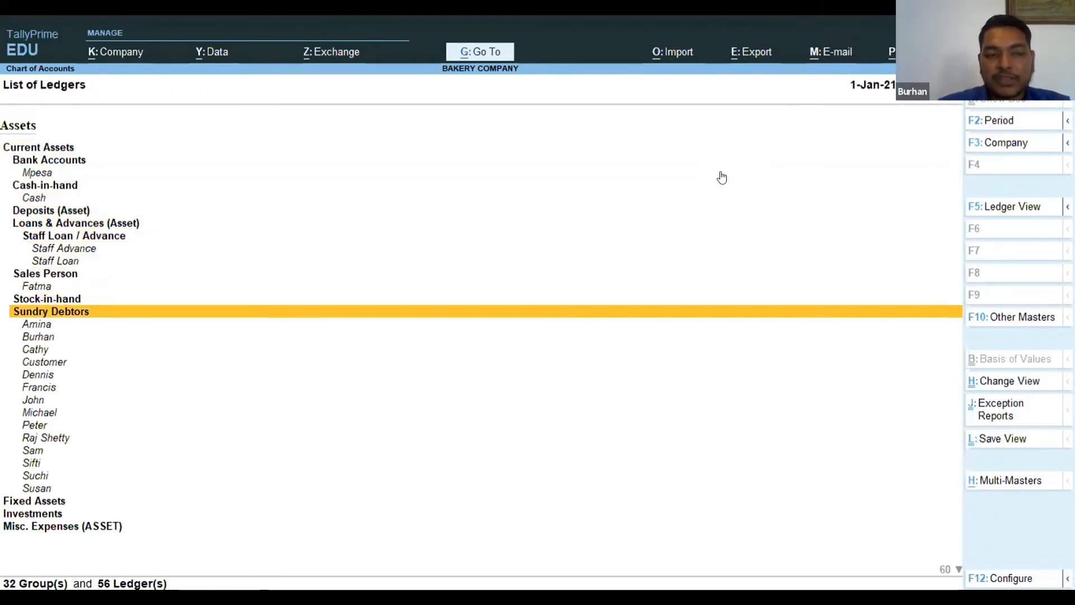
pyautogui.press('Down')
pyautogui.press('Down')
pyautogui.press('Down')
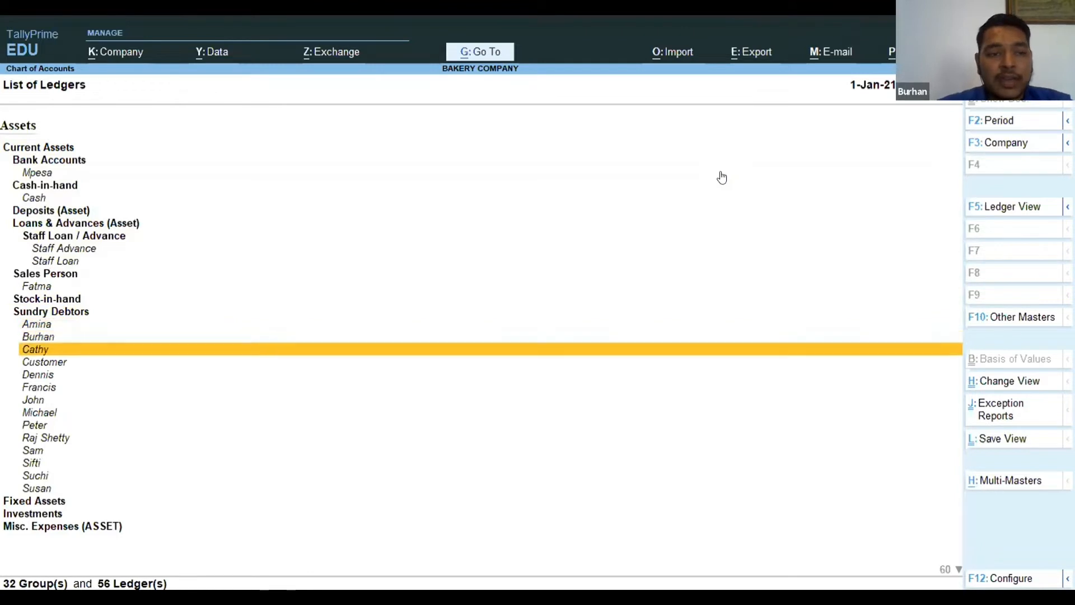
pyautogui.press('Down')
pyautogui.press('Down')
pyautogui.press('Down')
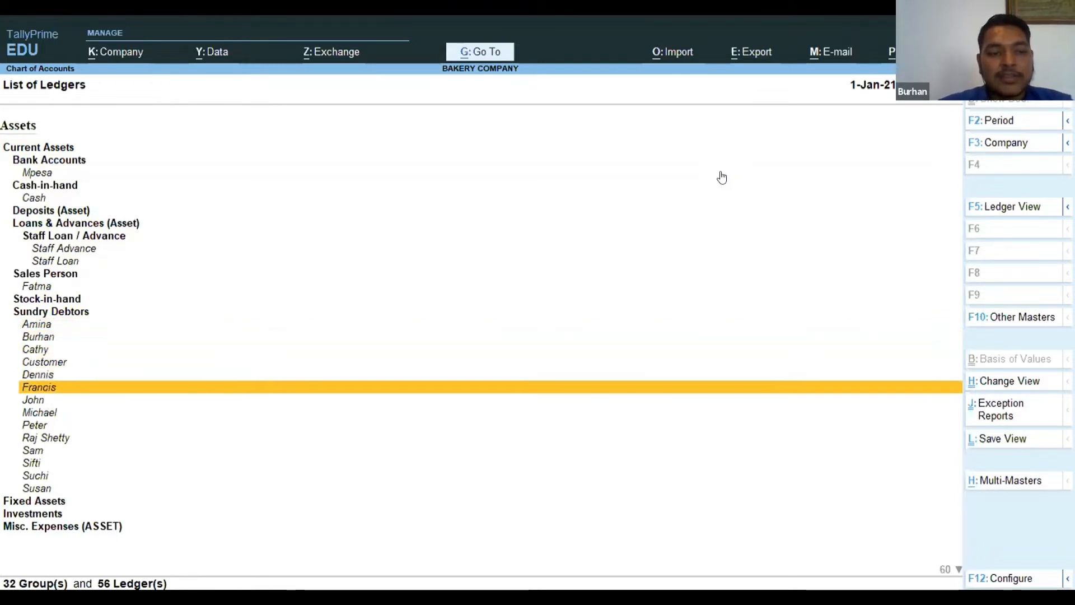
pyautogui.press('Up')
pyautogui.press('Up')
pyautogui.press('Up')
pyautogui.press('Up')
pyautogui.press('Up')
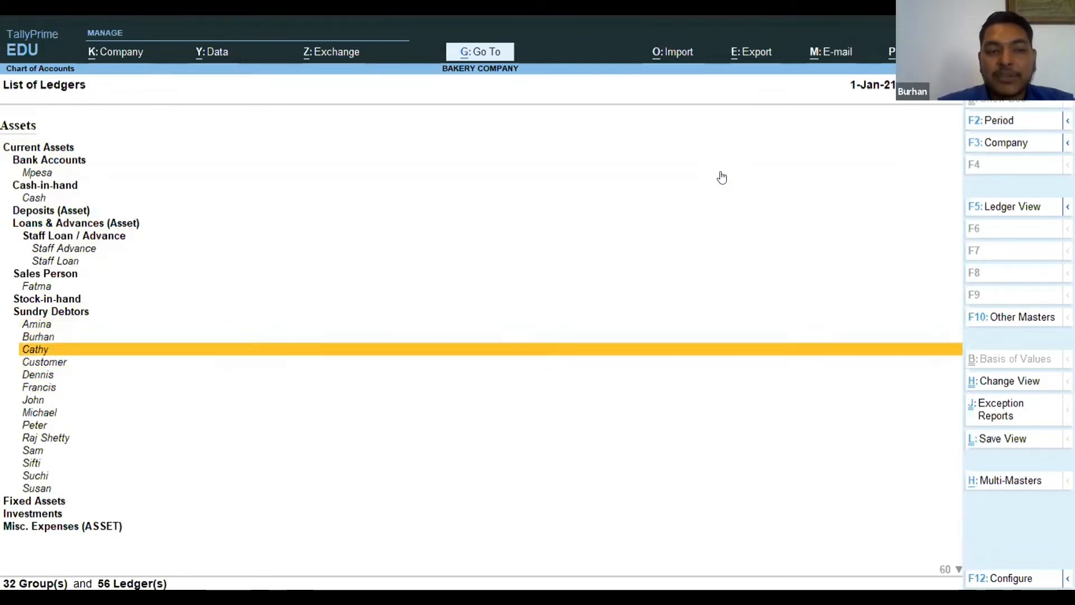
pyautogui.press('Down')
pyautogui.press('Down')
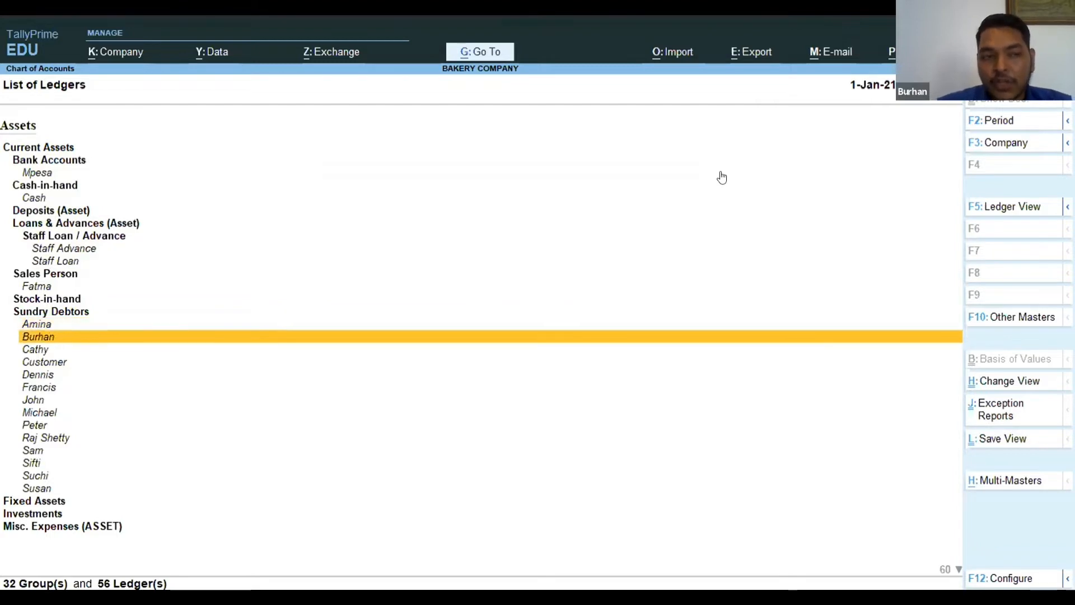
pyautogui.press('Down')
pyautogui.press('Down')
pyautogui.press('Down')
pyautogui.press('Down')
pyautogui.press('Down')
pyautogui.press('Down')
pyautogui.press('Down')
pyautogui.press('Down')
pyautogui.press('Down')
pyautogui.press('Down')
pyautogui.press('Down')
pyautogui.press('Down')
pyautogui.press('Down')
pyautogui.press('Down')
pyautogui.press('Down')
pyautogui.press('Down')
pyautogui.press('Down')
pyautogui.press('Down')
pyautogui.press('Down')
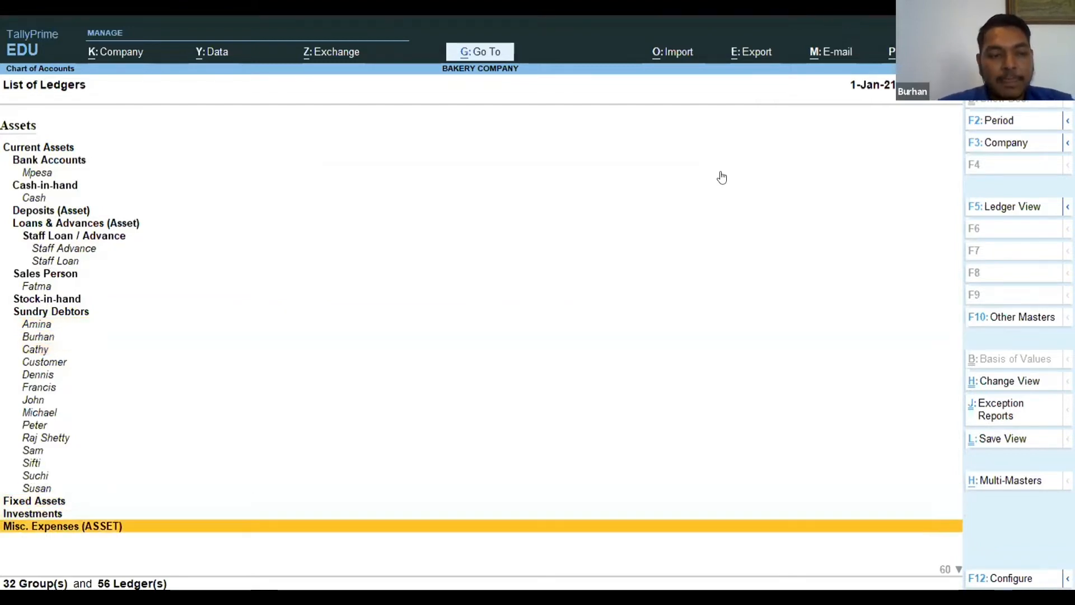
# Examine the liability ledgers under Duties & Taxes, Extra Cent and Provisions.
pyautogui.press('Down')
pyautogui.press('Down')
pyautogui.press('Down')
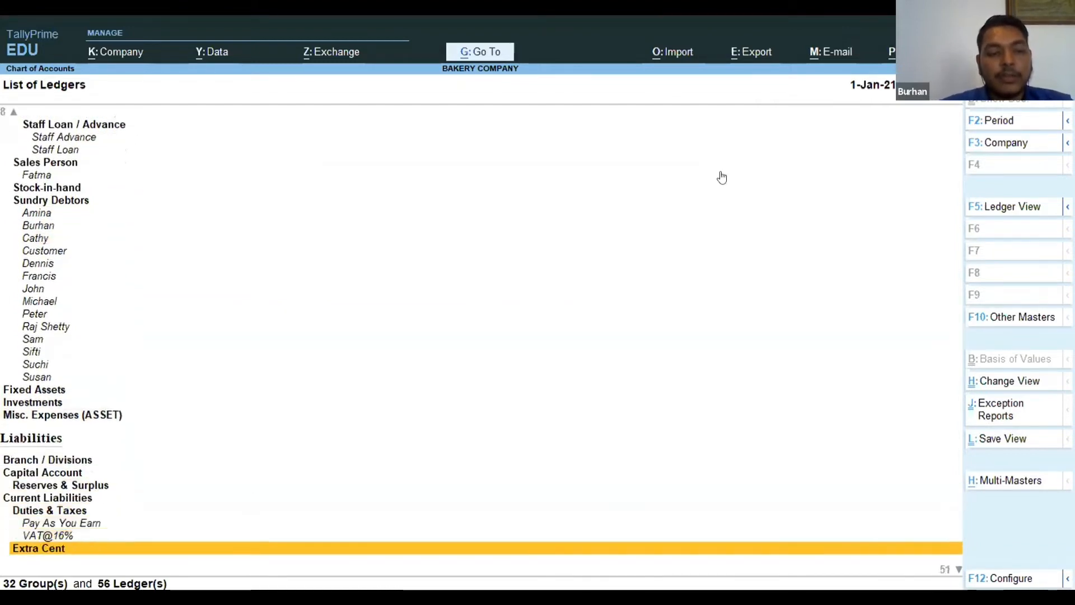
pyautogui.press('Up')
pyautogui.press('Up')
pyautogui.press('Down')
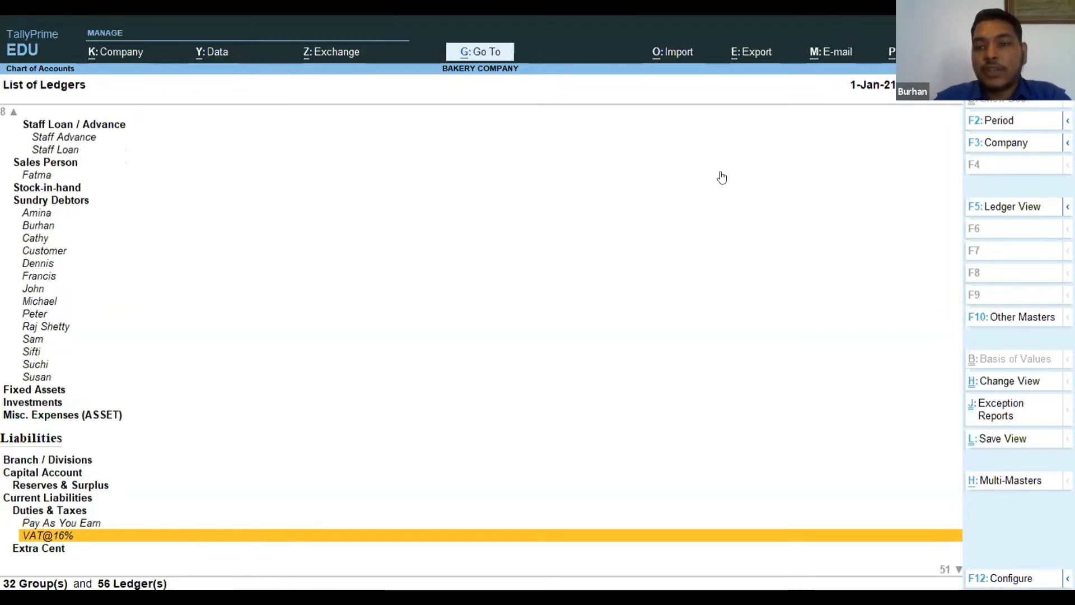
pyautogui.press('Up')
pyautogui.press('Down')
pyautogui.press('Down')
pyautogui.press('Down')
pyautogui.press('Down')
pyautogui.press('Down')
pyautogui.press('Down')
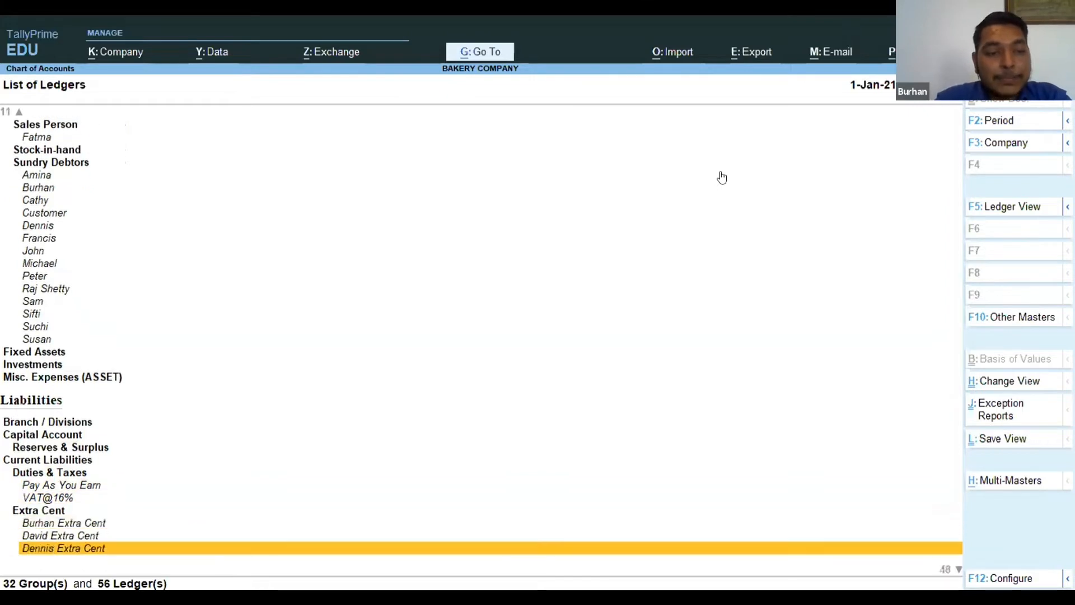
pyautogui.press('Down')
pyautogui.press('Down')
pyautogui.press('Down')
pyautogui.press('Down')
pyautogui.press('Down')
pyautogui.press('Down')
pyautogui.press('Down')
pyautogui.press('Down')
pyautogui.press('Down')
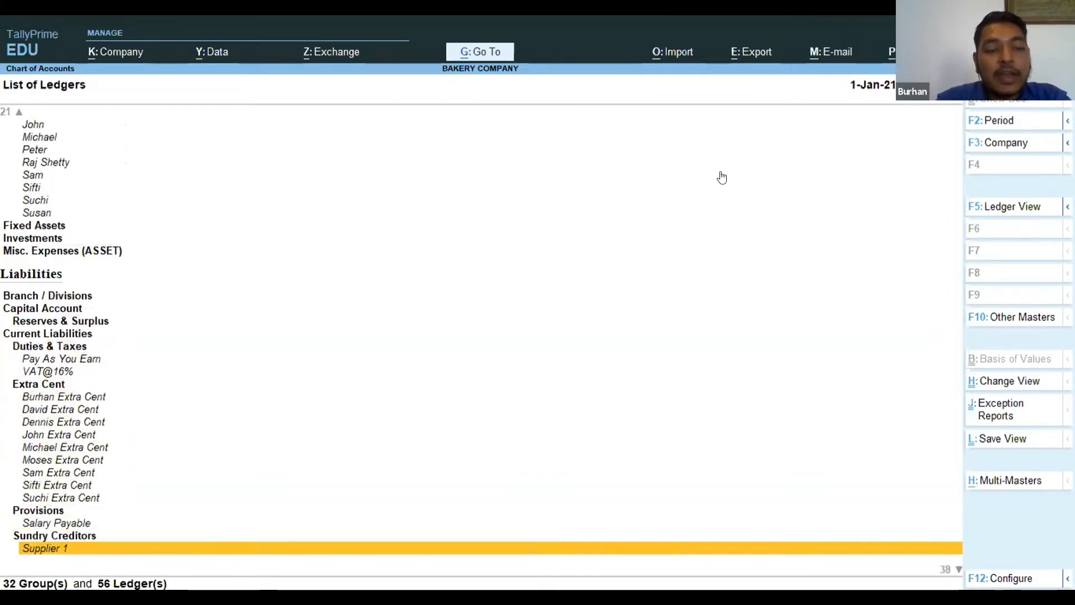
# Examine the supplier ledgers under Sundry Creditors and the NHIF, NSSF and Savings ledgers below them.
pyautogui.press('Down')
pyautogui.press('Down')
pyautogui.press('Up')
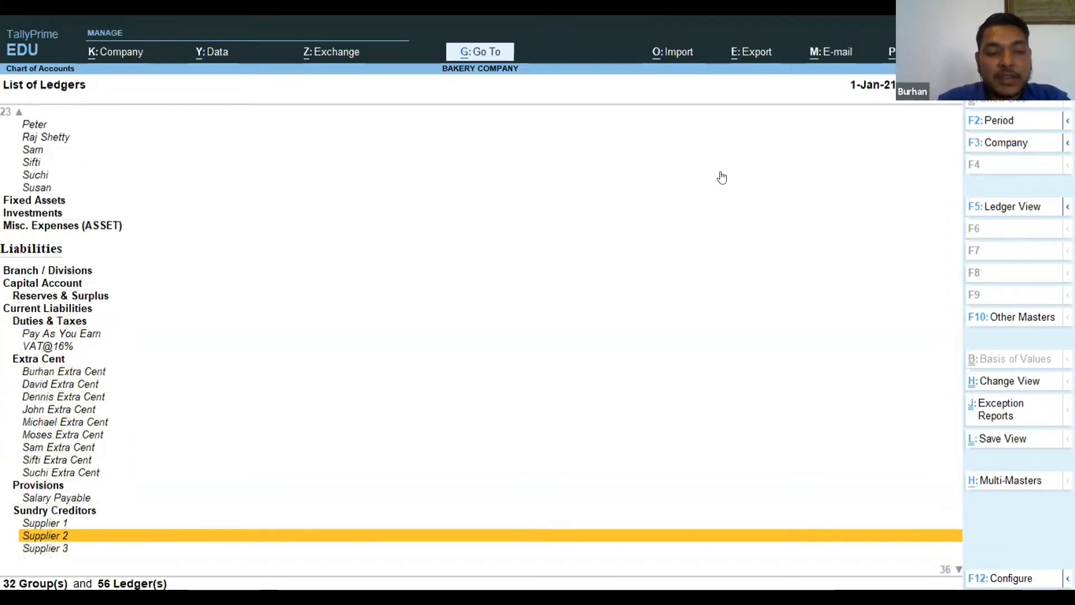
pyautogui.press('Down')
pyautogui.press('Up')
pyautogui.press('Up')
pyautogui.press('Down')
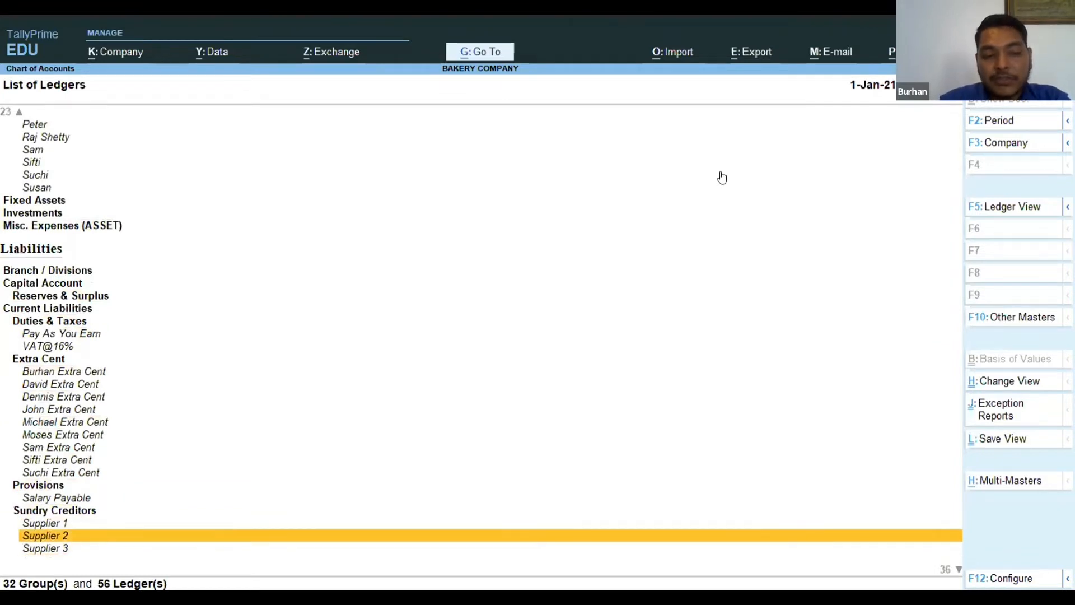
pyautogui.press('Down')
pyautogui.press('Down')
pyautogui.press('Down')
pyautogui.press('Up')
pyautogui.press('Up')
pyautogui.press('Down')
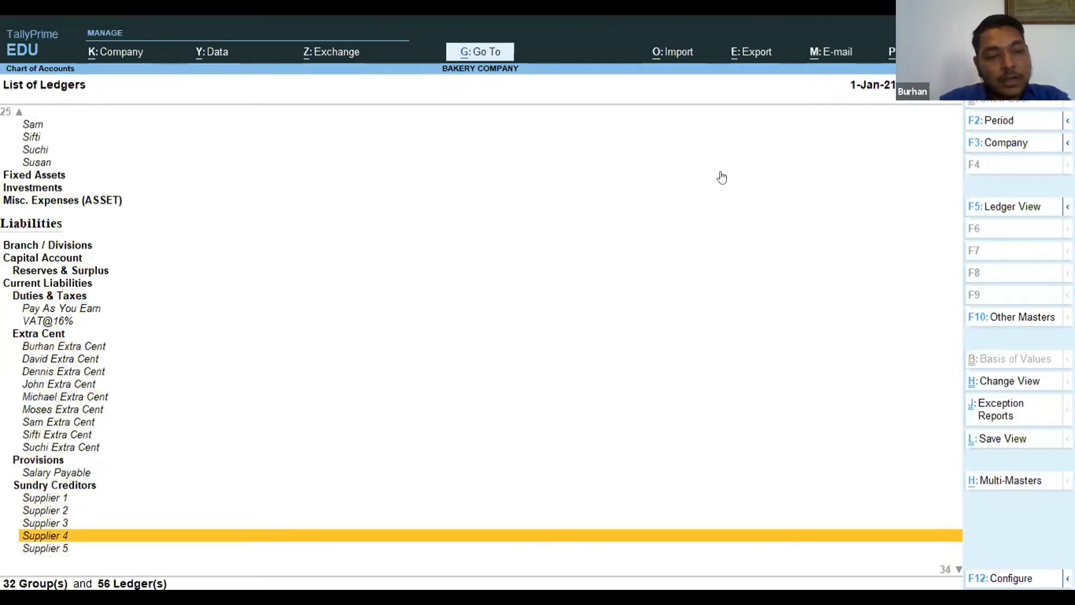
pyautogui.press('Down')
pyautogui.press('Down')
pyautogui.press('Down')
pyautogui.press('Down')
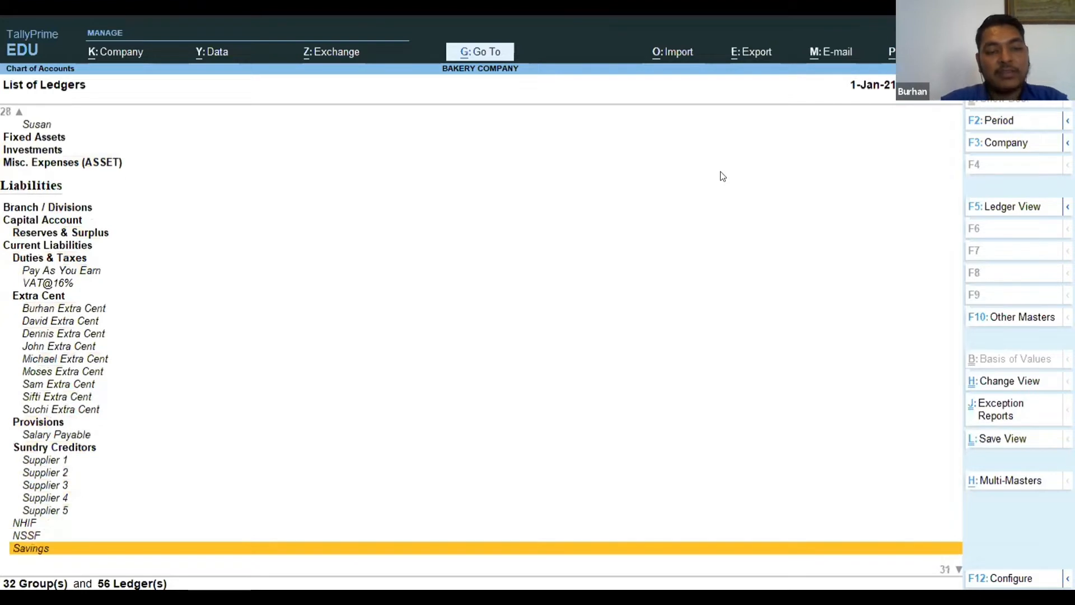
pyautogui.press('Down')
pyautogui.press('Down')
pyautogui.press('Up')
pyautogui.press('Up')
pyautogui.press('Up')
pyautogui.press('Up')
pyautogui.press('Up')
pyautogui.press('Up')
pyautogui.press('Up')
pyautogui.press('Up')
# Examine the direct and indirect expense ledgers down to Office Stationery, and return to Master Management.
pyautogui.press('Down')
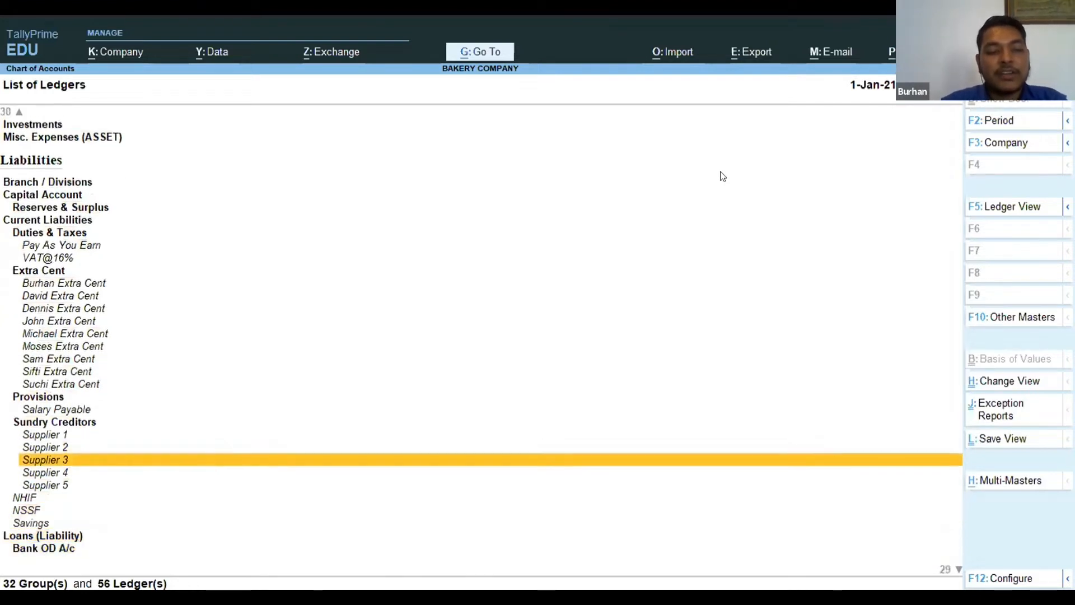
pyautogui.press('Down')
pyautogui.press('Down')
pyautogui.press('Down')
pyautogui.press('Down')
pyautogui.press('Down')
pyautogui.press('Down')
pyautogui.press('Down')
pyautogui.press('Down')
pyautogui.press('Down')
pyautogui.press('Down')
pyautogui.press('Down')
pyautogui.press('Down')
pyautogui.press('Down')
pyautogui.press('Down')
pyautogui.press('Down')
pyautogui.press('Down')
pyautogui.press('Down')
pyautogui.press('Down')
pyautogui.press('Down')
pyautogui.press('Down')
pyautogui.press('Down')
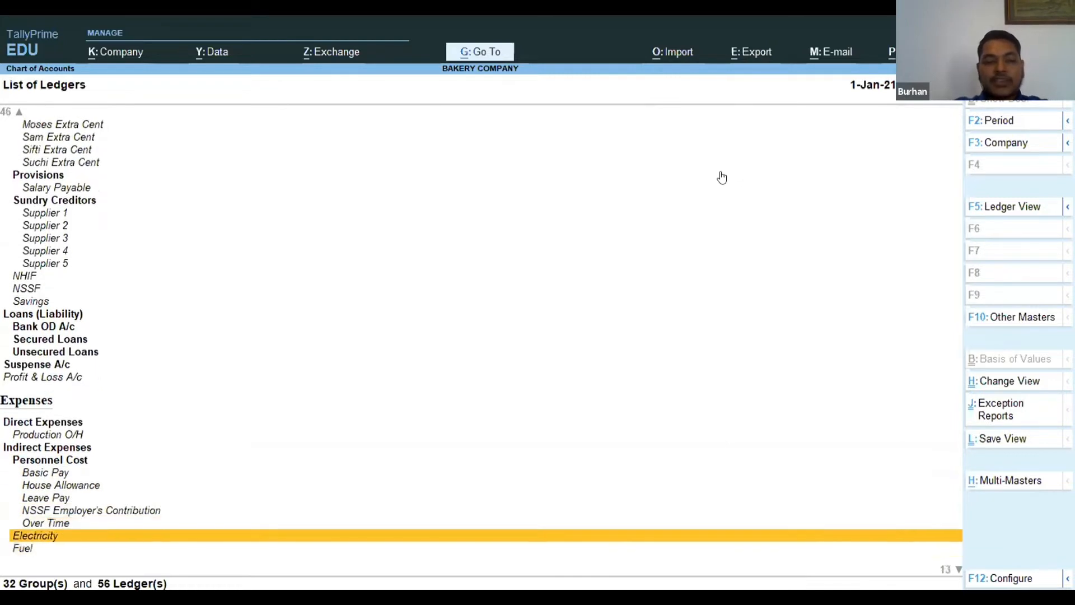
pyautogui.press('Up')
pyautogui.press('Down')
pyautogui.press('Down')
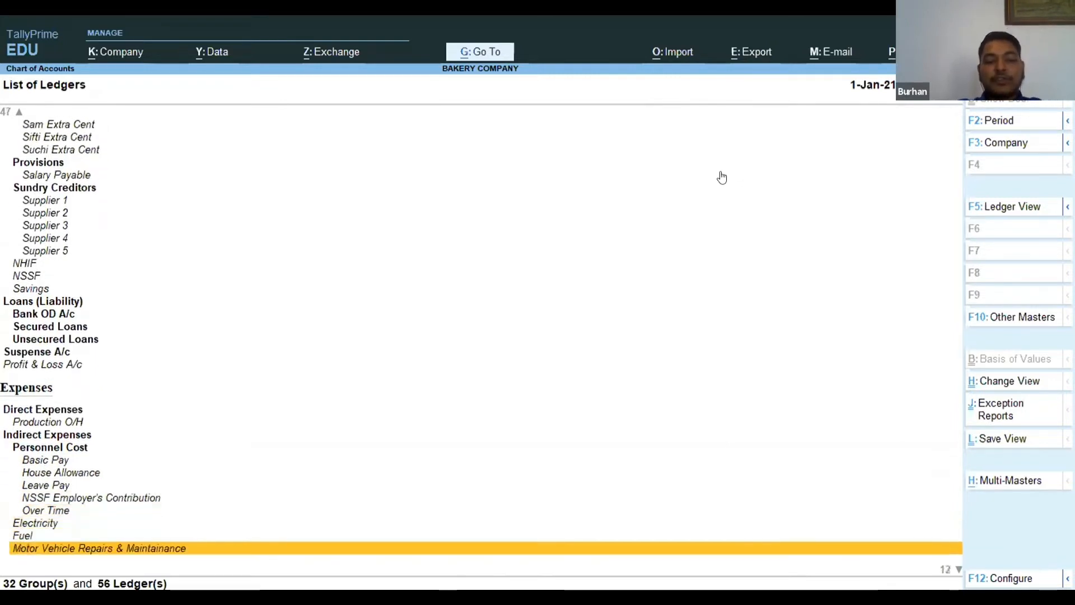
pyautogui.press('Down')
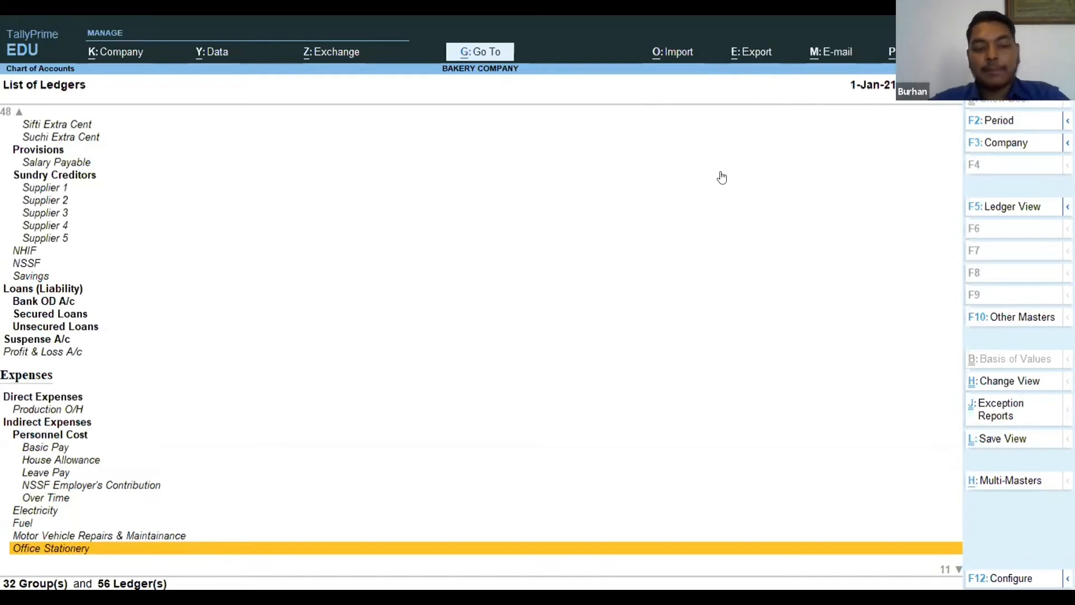
pyautogui.press('Escape')
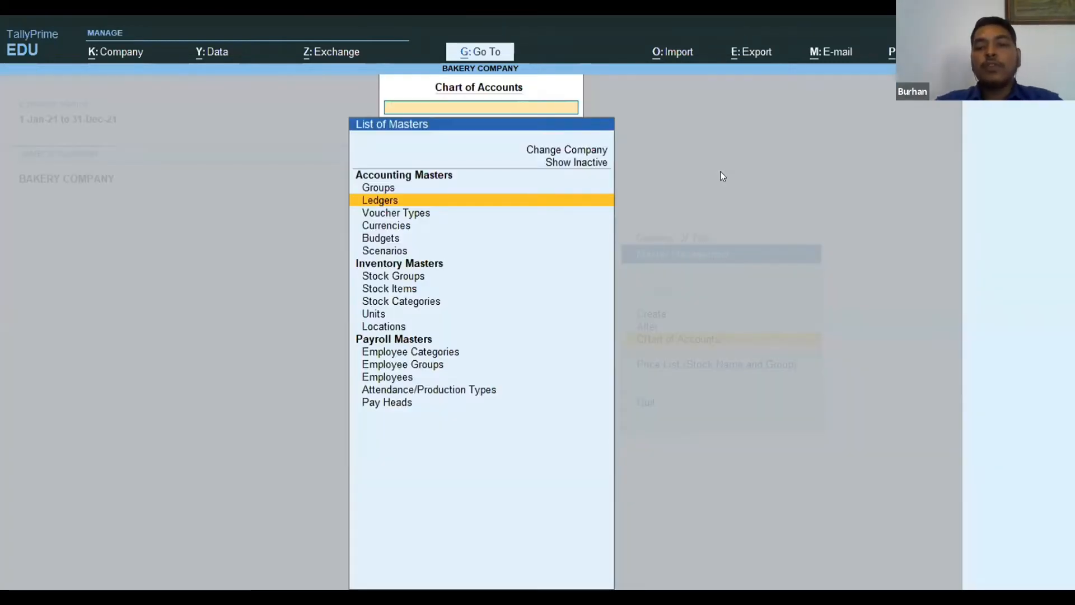
pyautogui.press('Escape')
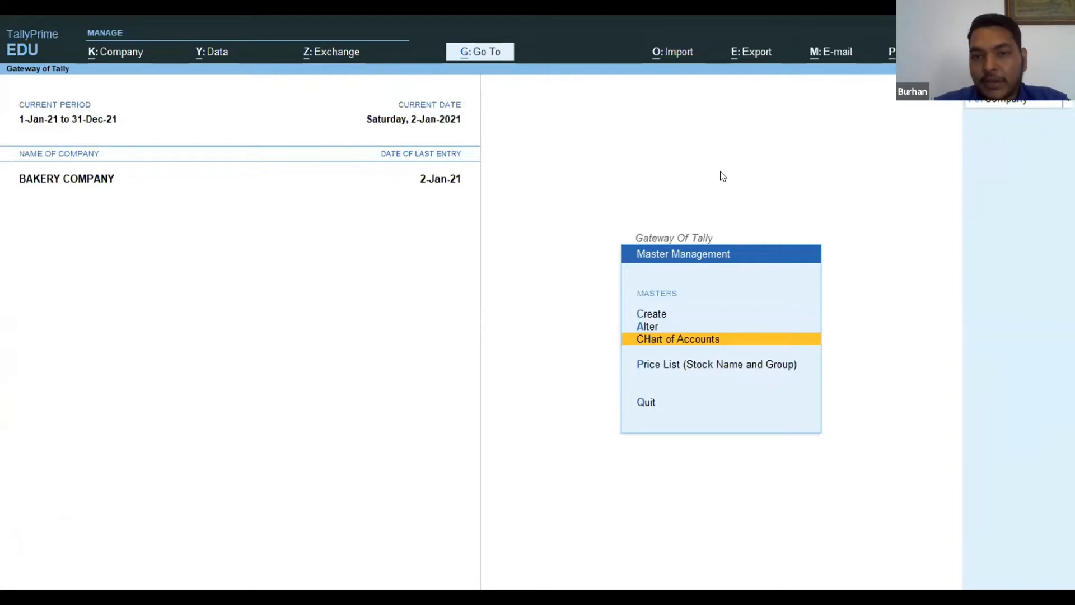
# Open the list of stock items for alteration from the inventory masters.
pyautogui.press('Up')
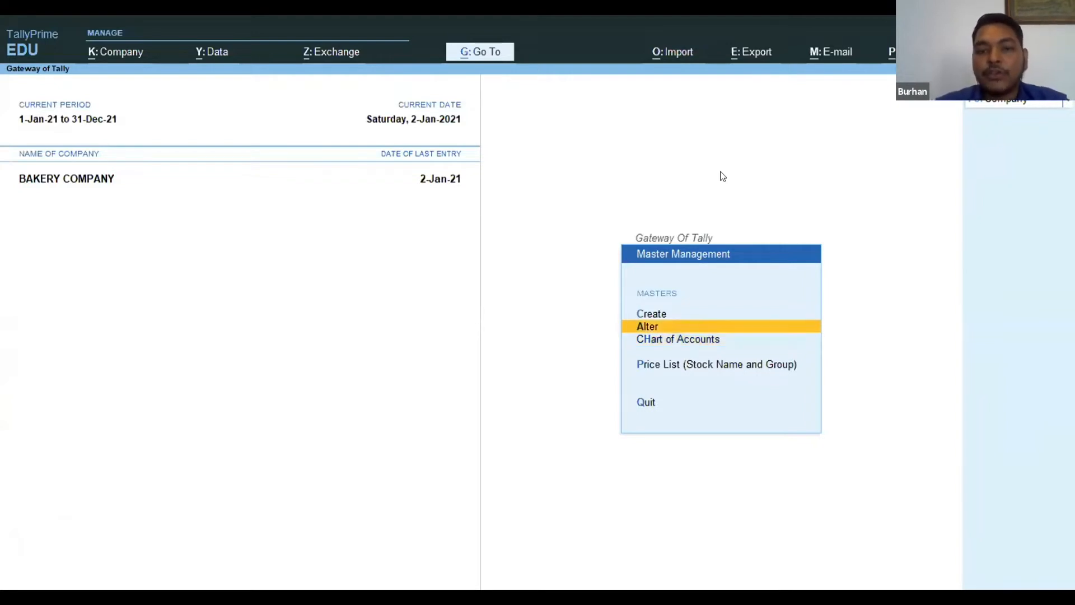
pyautogui.press('Return')
pyautogui.press('Down')
pyautogui.press('Down')
pyautogui.press('Down')
pyautogui.press('Down')
pyautogui.press('Down')
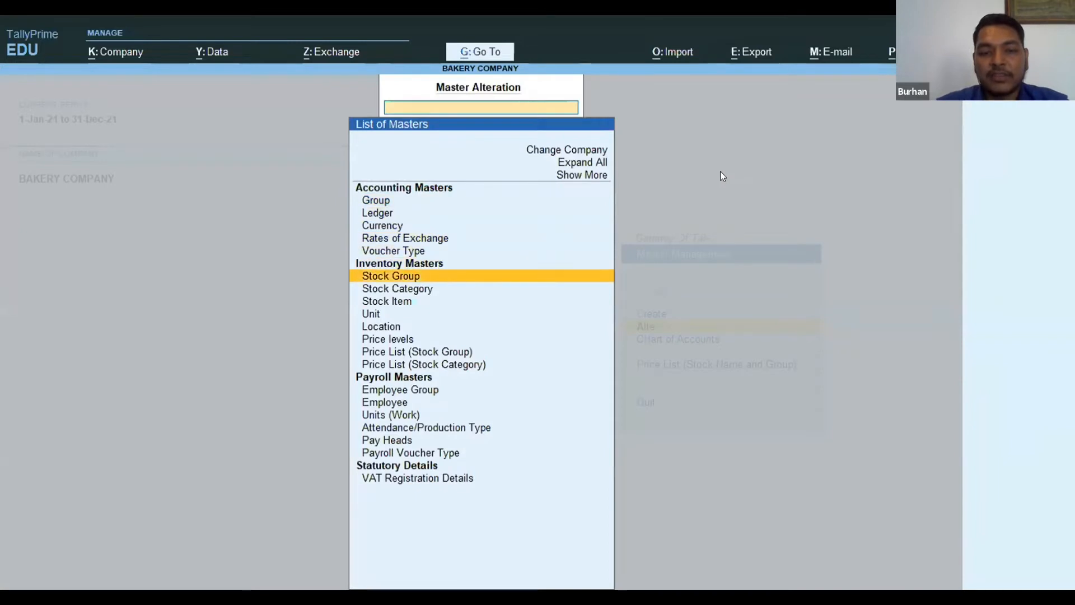
pyautogui.press('Down')
pyautogui.press('Down')
pyautogui.press('Return')
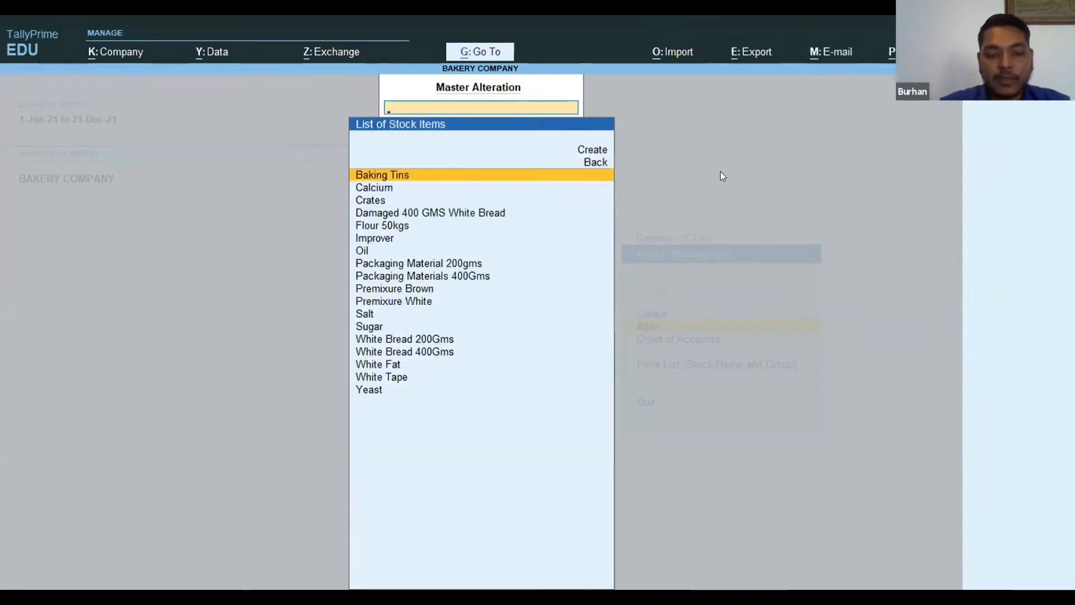
# Find the stock item White Bread 400Gms with the search text "White" and open it for alteration.
pyautogui.write('White')
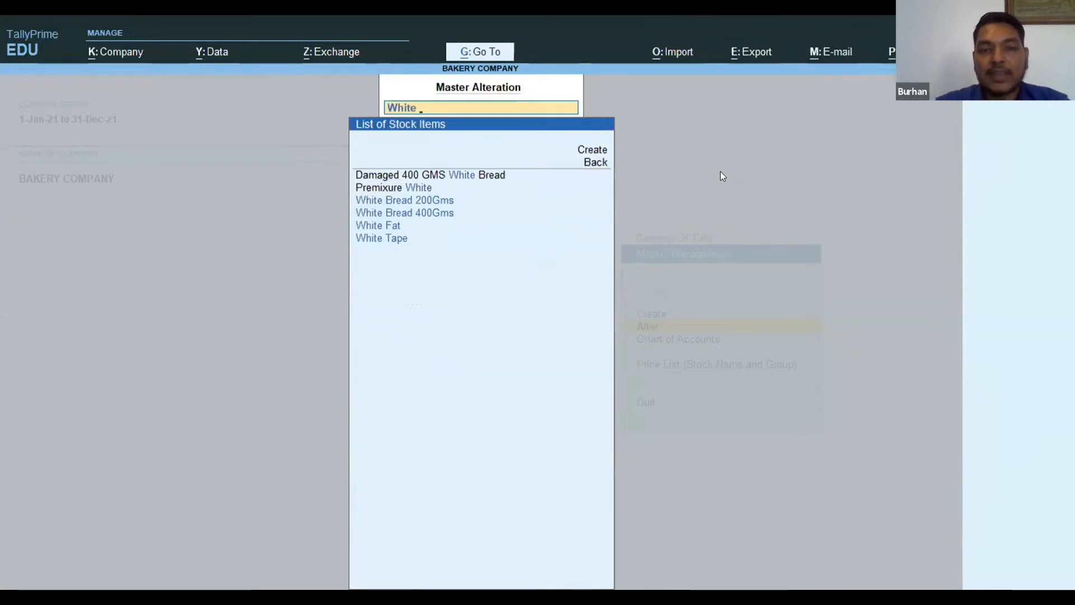
pyautogui.press('Down')
pyautogui.press('Down')
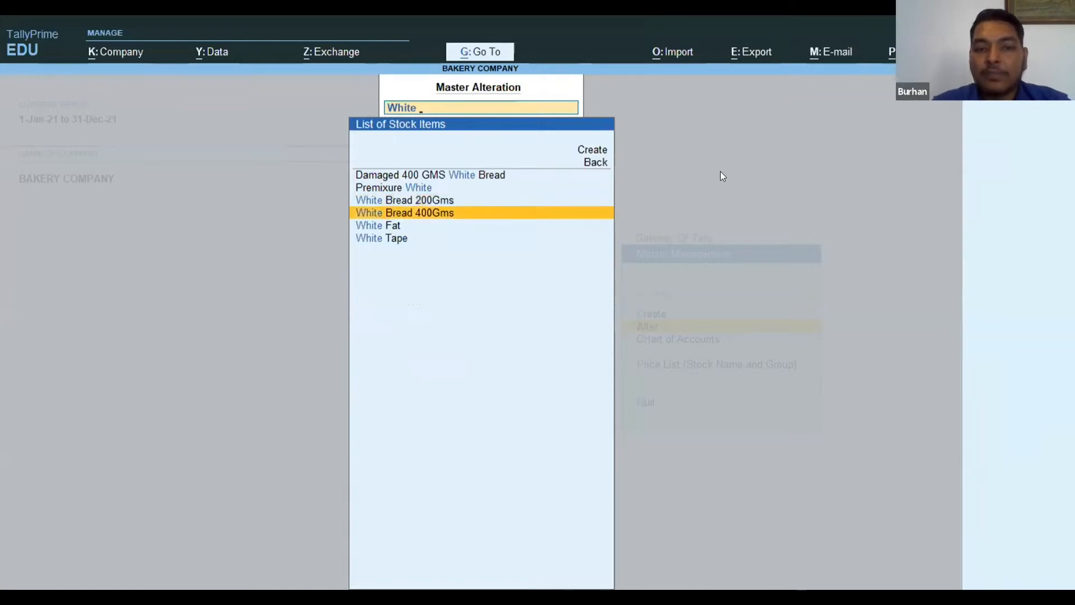
pyautogui.press('Return')
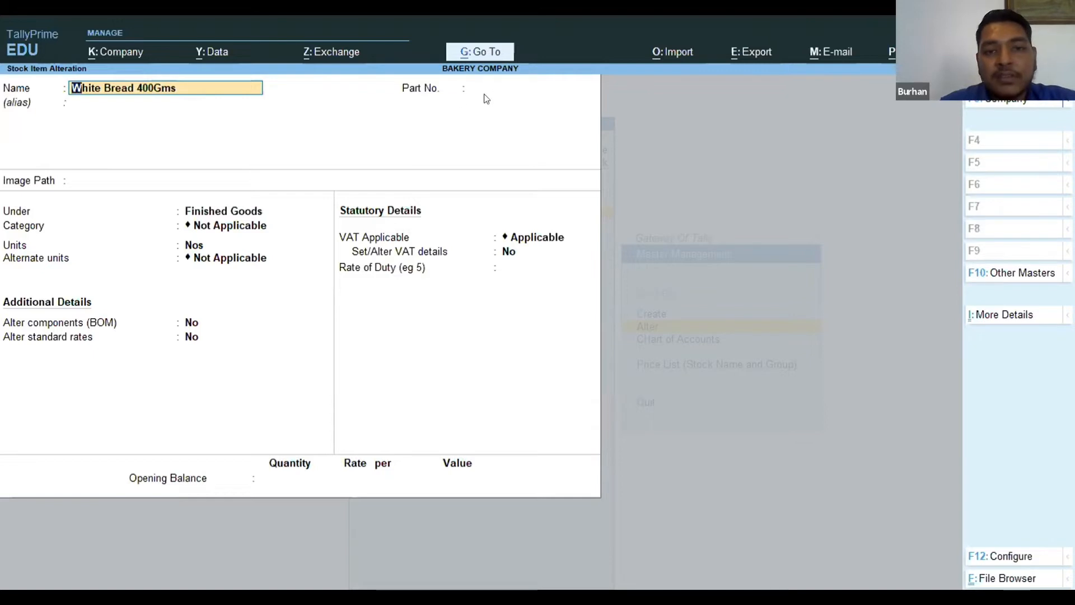
# Set Alter components (BOM) to Yes for White Bread 400Gms, keeping its other details, and bring up its BOM list.
pyautogui.press('Return')
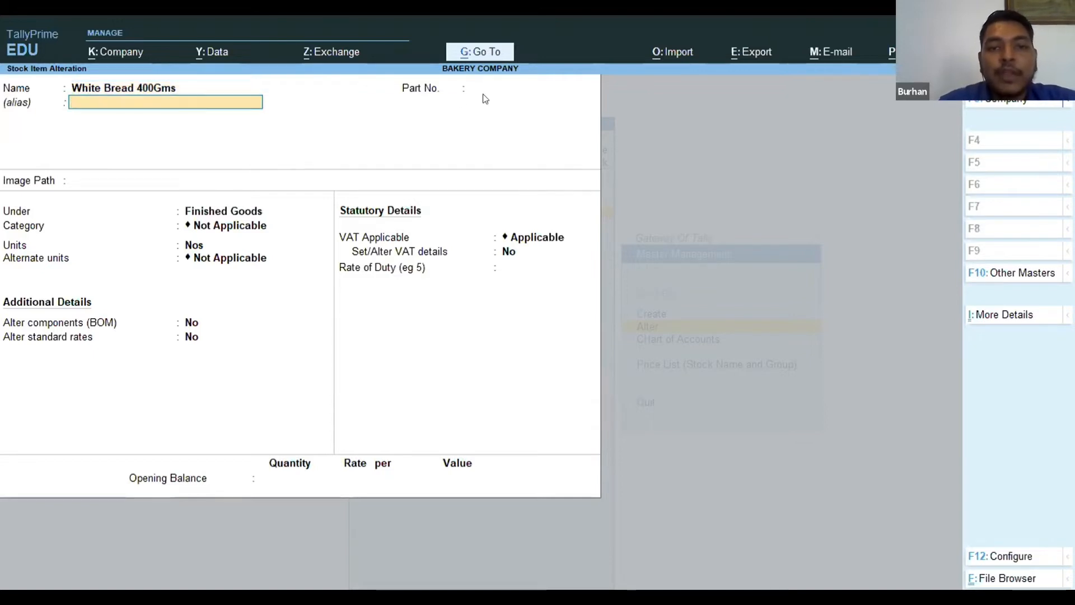
pyautogui.press('Return')
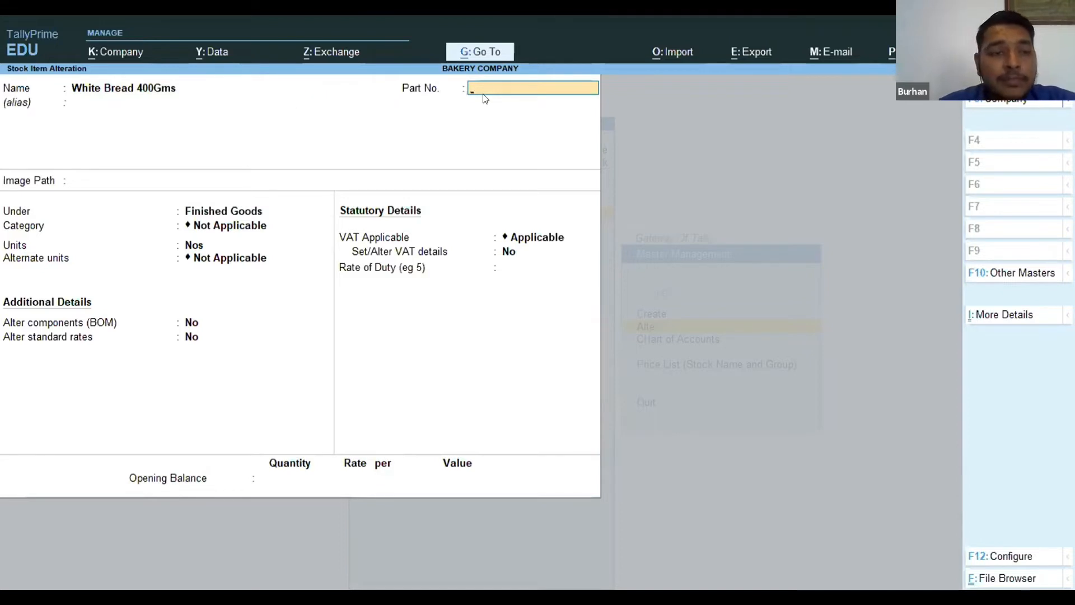
pyautogui.press('Return')
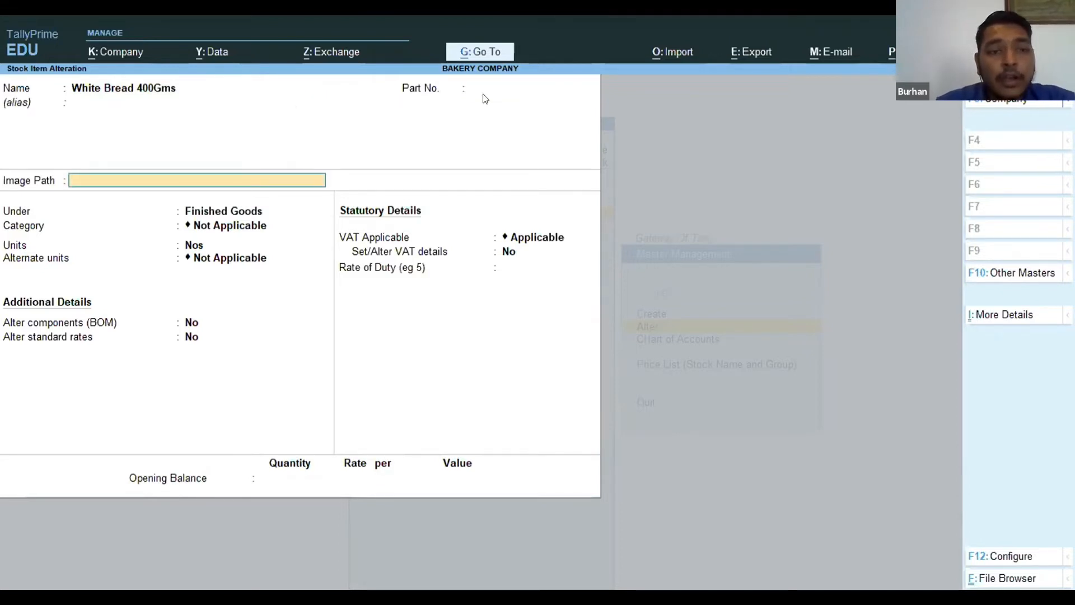
pyautogui.press('Return')
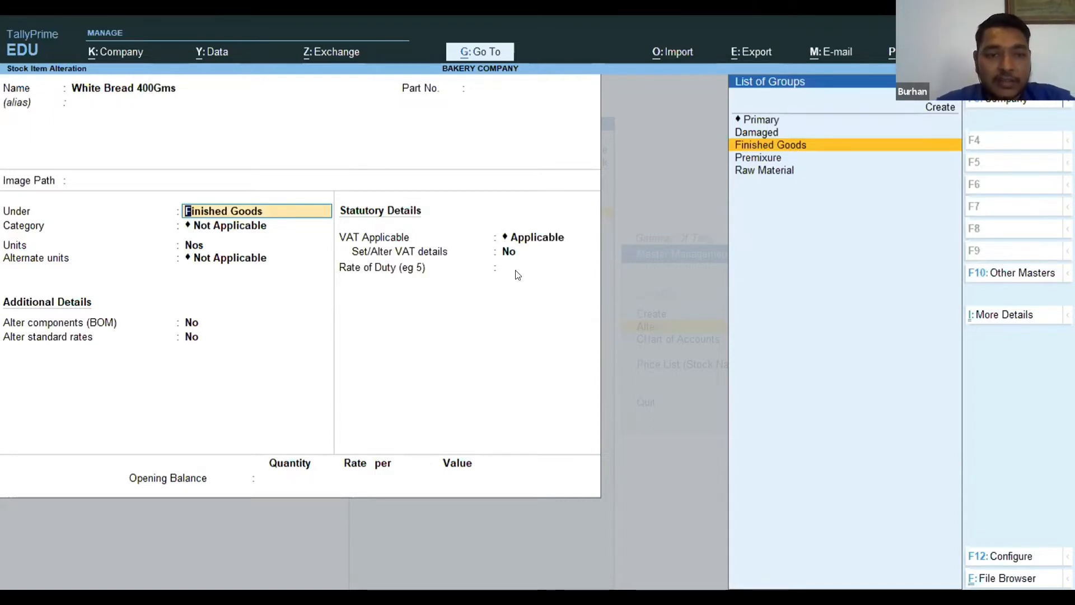
pyautogui.press('Return')
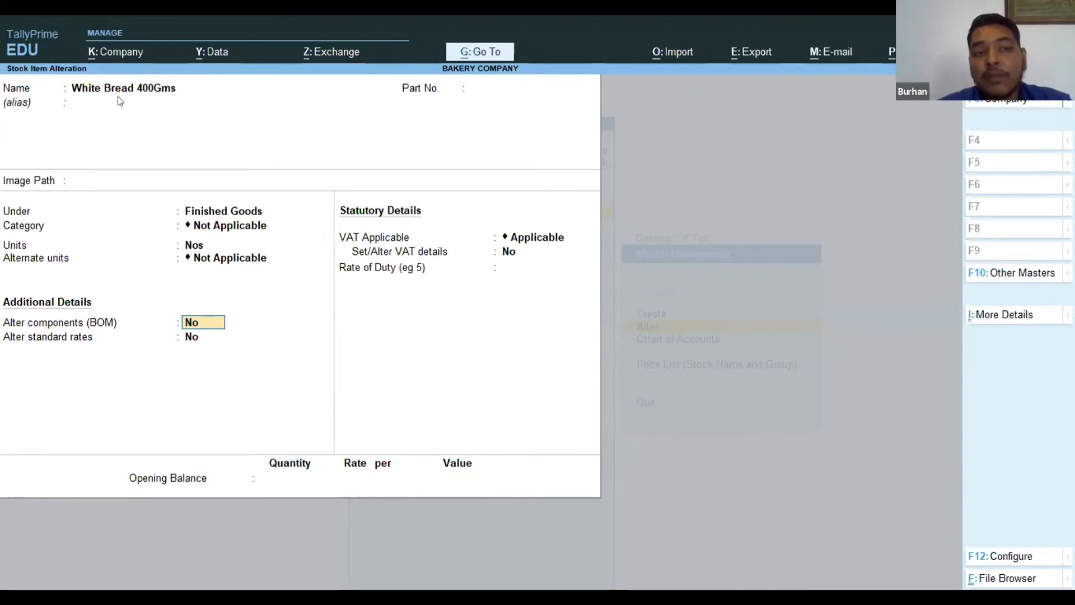
pyautogui.write('y')
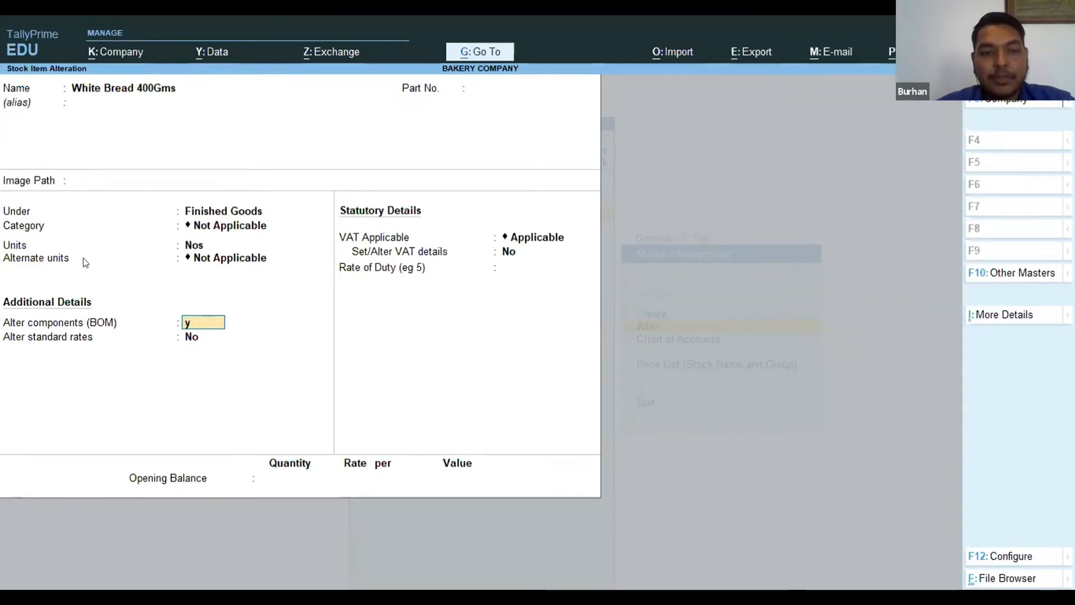
pyautogui.press('Return')
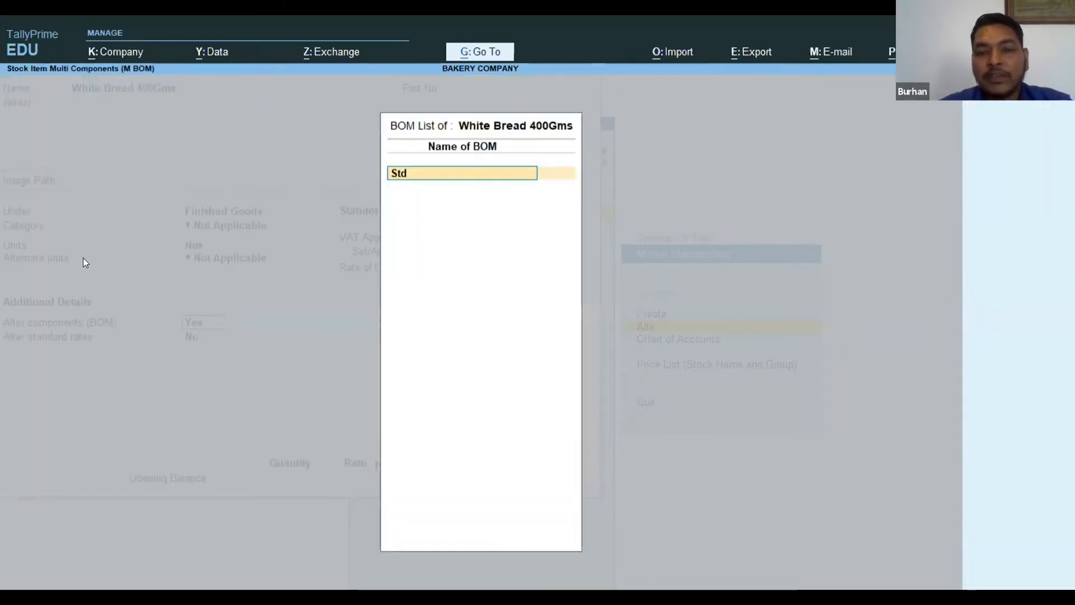
# Review the unit of manufacture and components of the Std BOM, and accept the BOM and the stock item.
pyautogui.press('Return')
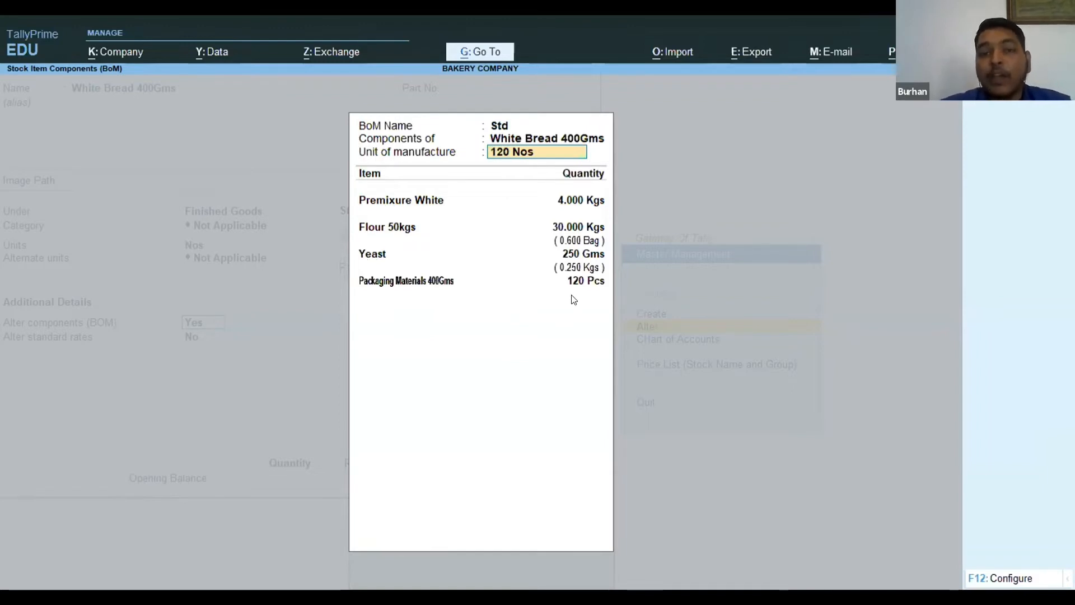
pyautogui.press('Return')
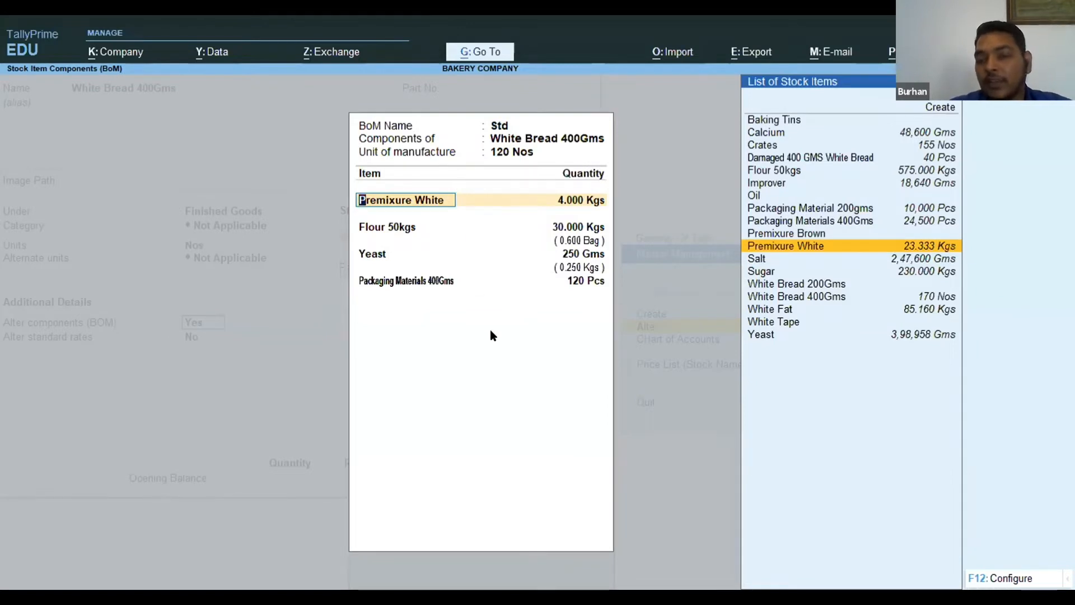
pyautogui.press('ctrl')
pyautogui.hotkey('ctrl', 'a')
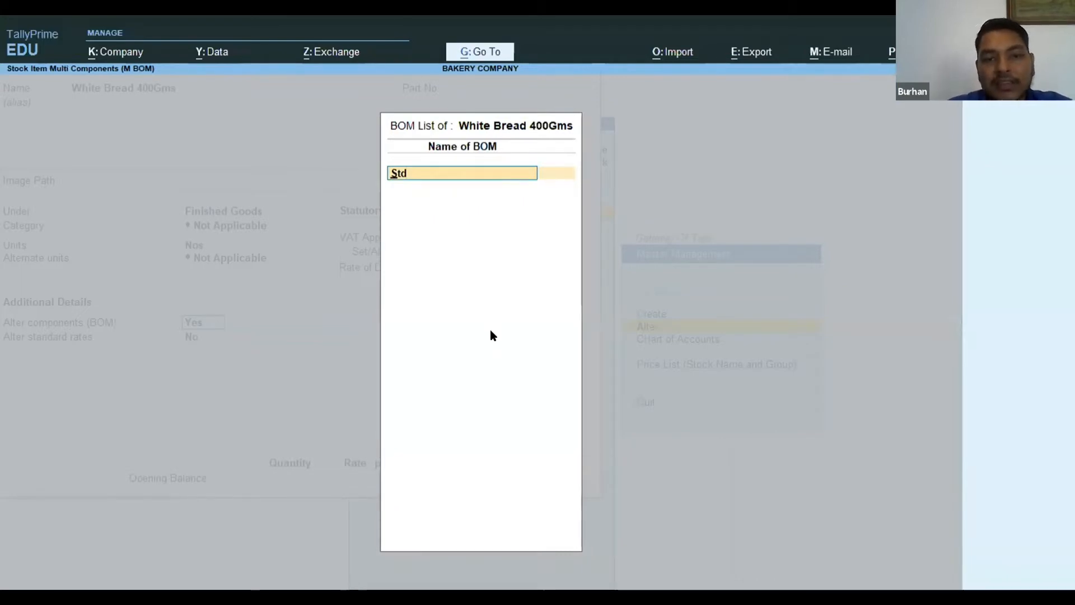
pyautogui.hotkey('ctrl', 'a')
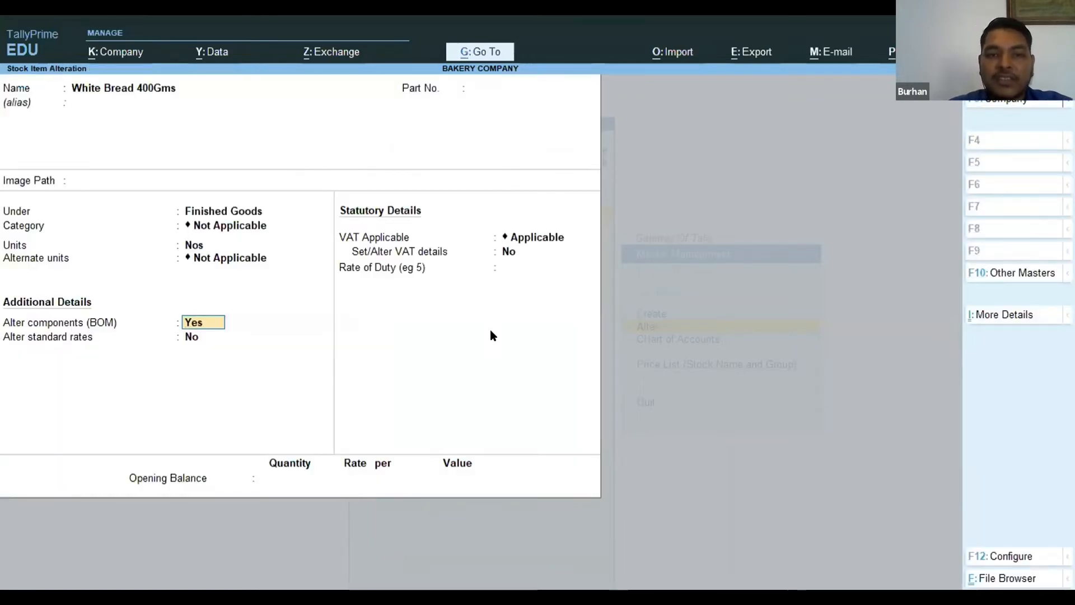
pyautogui.hotkey('ctrl', 'a')
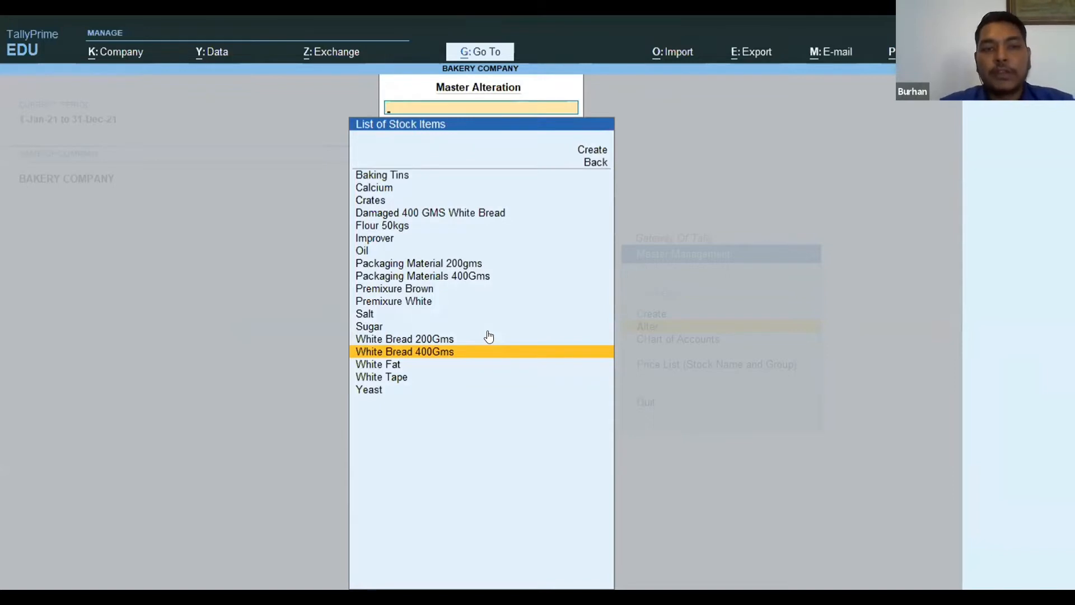
# Leave the master alteration, return to the Gateway of Tally and open the Inventory section.
pyautogui.press('Escape')
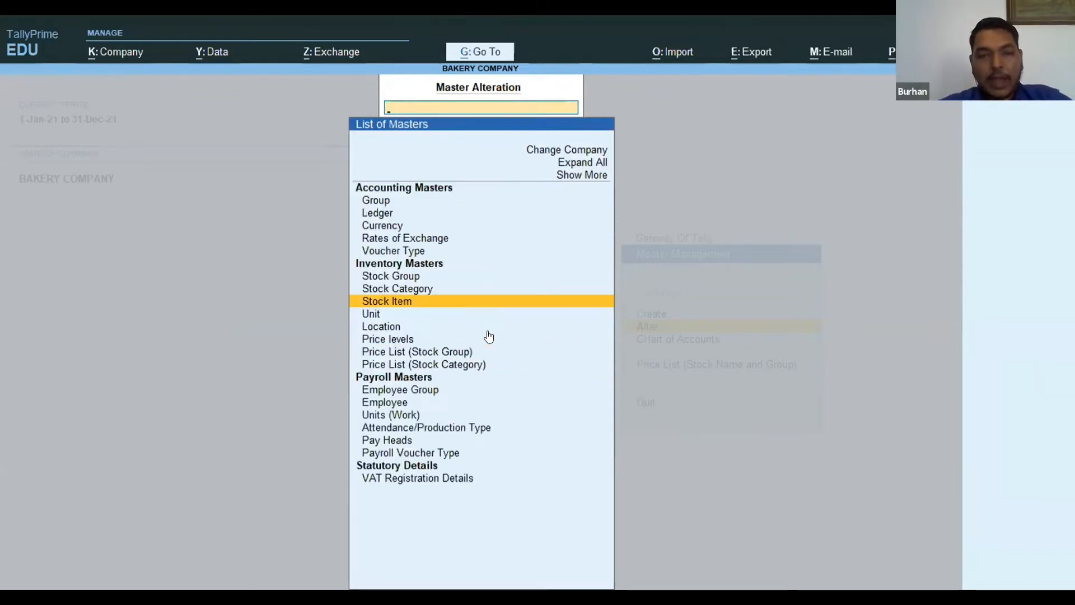
pyautogui.press('Escape')
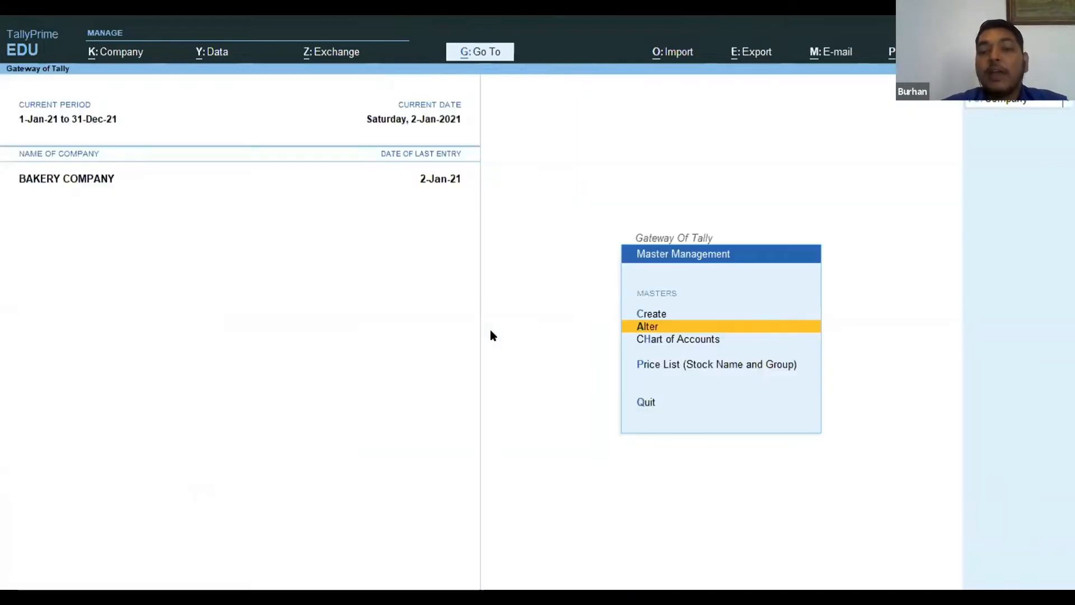
pyautogui.press('Escape')
pyautogui.press('Down')
pyautogui.press('Down')
pyautogui.press('Down')
pyautogui.press('Down')
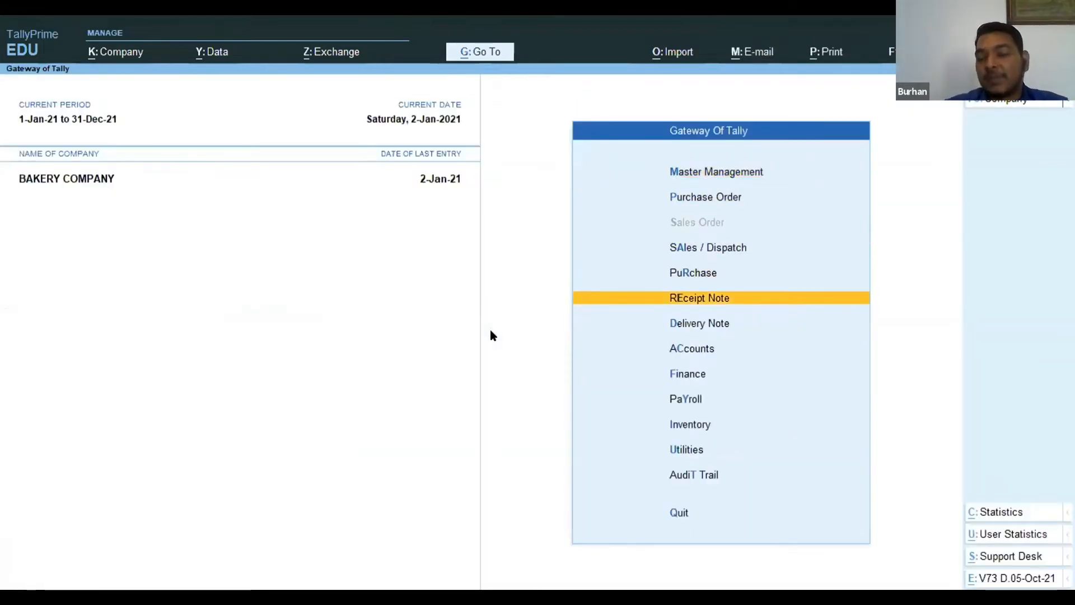
pyautogui.press('Down')
pyautogui.press('Down')
pyautogui.press('Down')
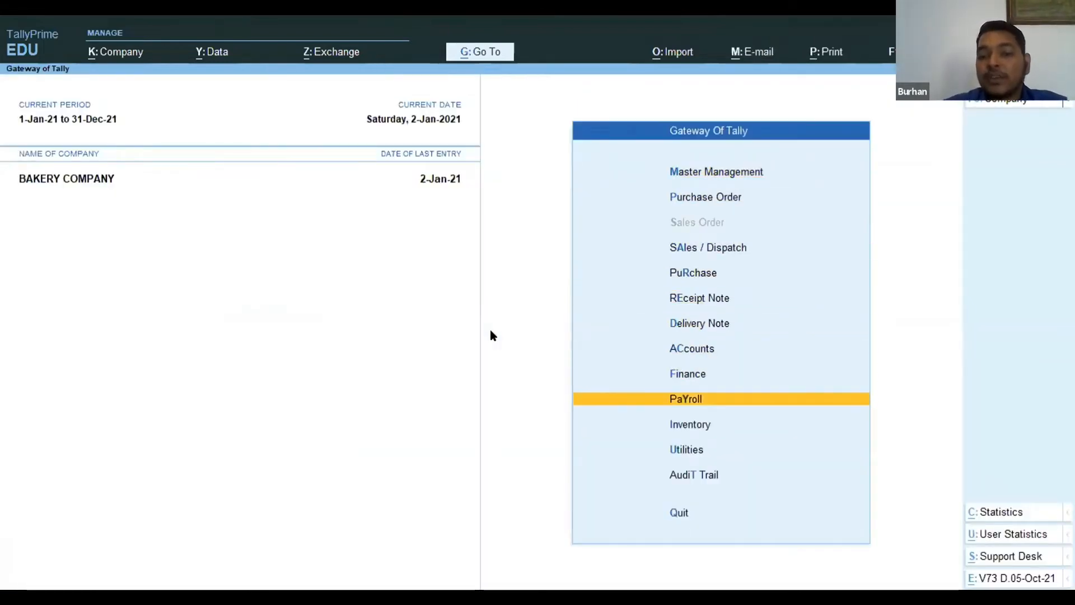
pyautogui.press('Return')
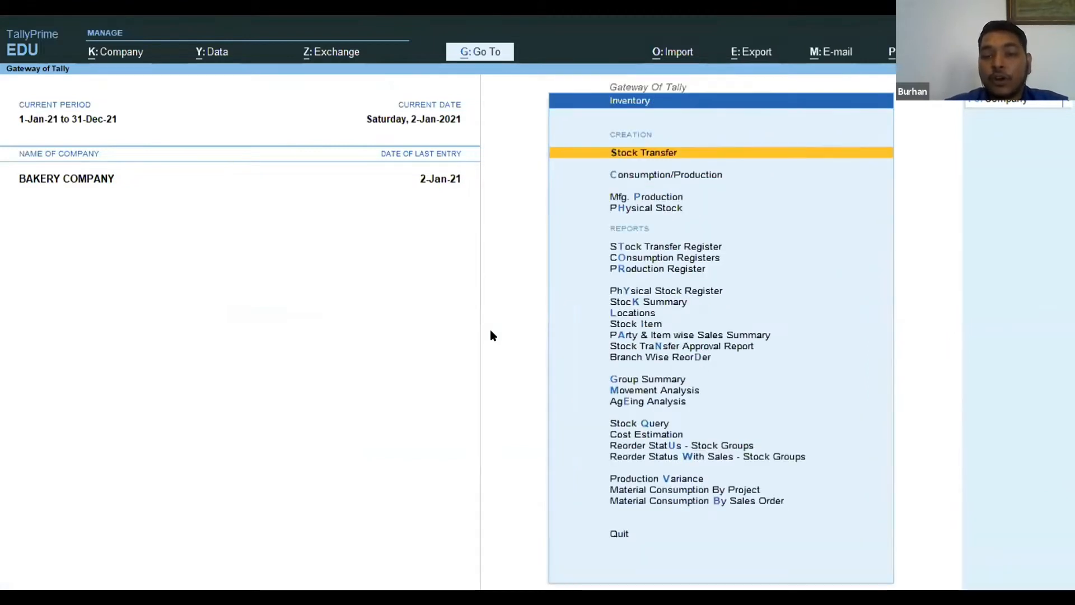
# Open the Cost Estimation report for the Finished Goods stock group.
pyautogui.press('Down')
pyautogui.press('Down')
pyautogui.press('Down')
pyautogui.press('Down')
pyautogui.press('Down')
pyautogui.press('Down')
pyautogui.press('Down')
pyautogui.press('Down')
pyautogui.press('Down')
pyautogui.press('Down')
pyautogui.press('Down')
pyautogui.press('Down')
pyautogui.press('Down')
pyautogui.press('Down')
pyautogui.press('Down')
pyautogui.press('Down')
pyautogui.press('Down')
pyautogui.press('Down')
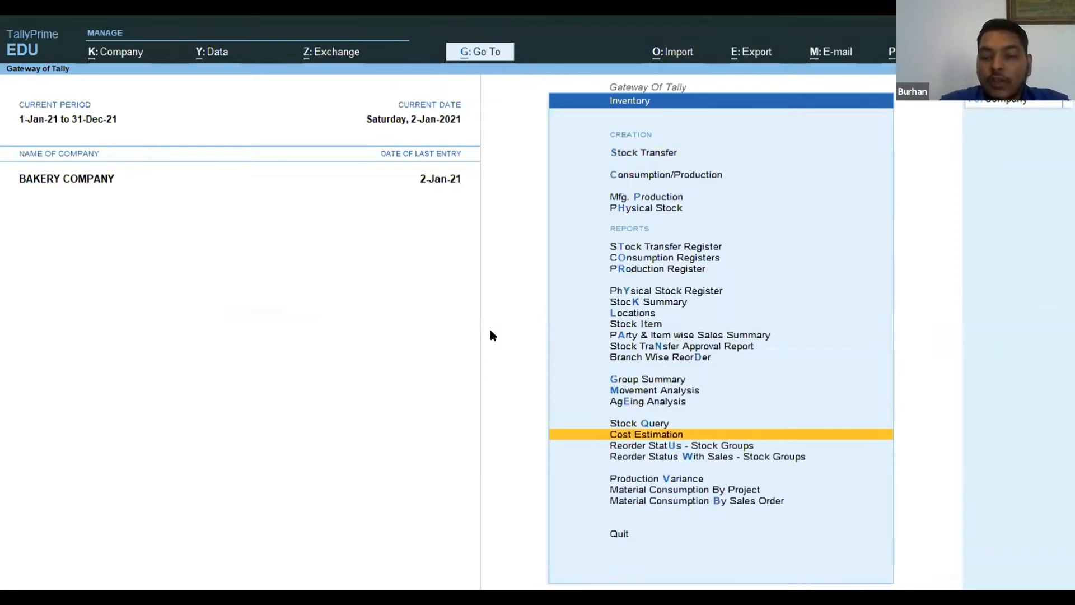
pyautogui.press('Return')
pyautogui.press('Down')
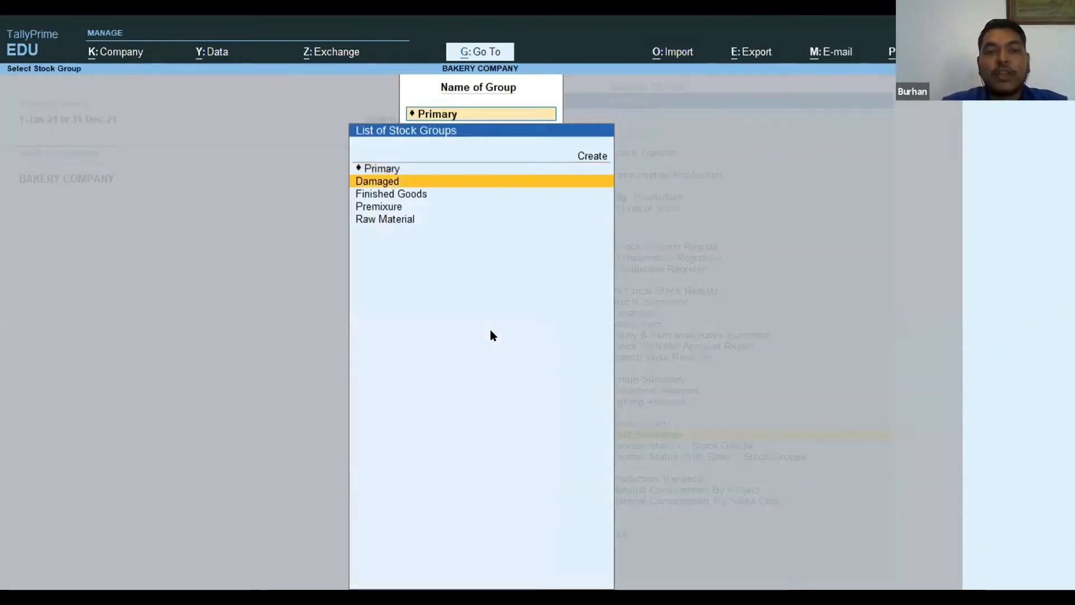
pyautogui.press('Down')
pyautogui.press('Down')
pyautogui.press('Up')
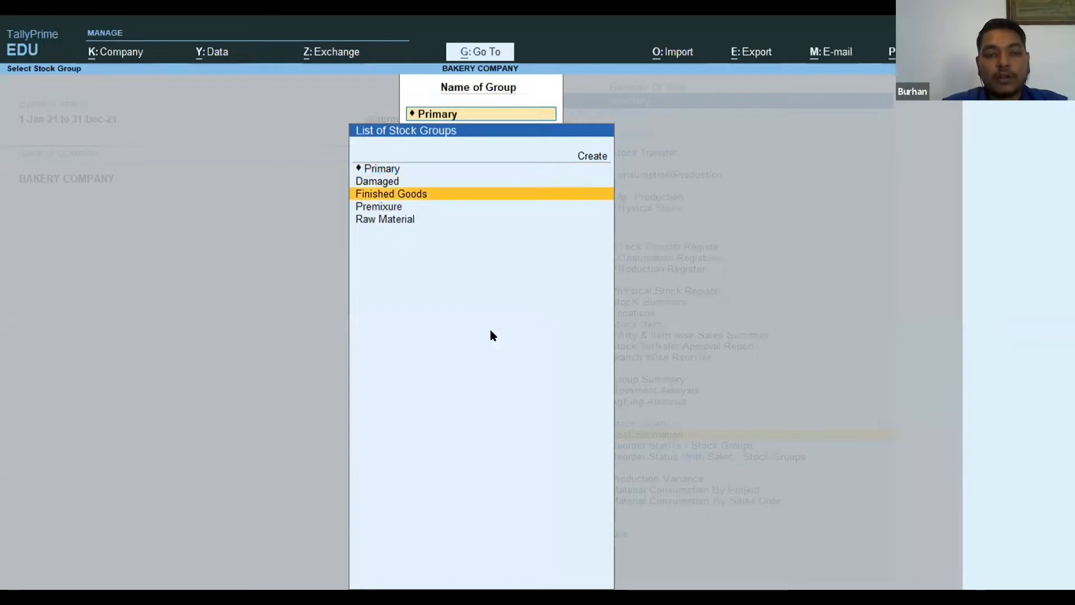
pyautogui.press('Return')
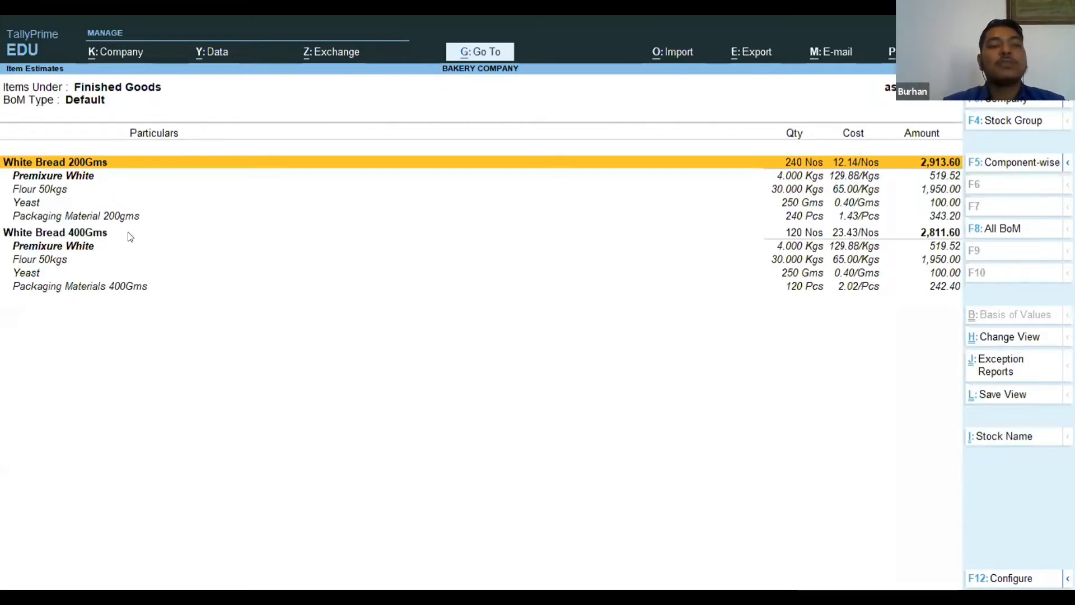
# Examine the estimated quantity, unit cost and amount of White Bread 200Gms and its components.
pyautogui.click(82, 236)
pyautogui.press('Up')
pyautogui.press('Up')
pyautogui.press('Up')
pyautogui.press('Up')
pyautogui.press('Up')
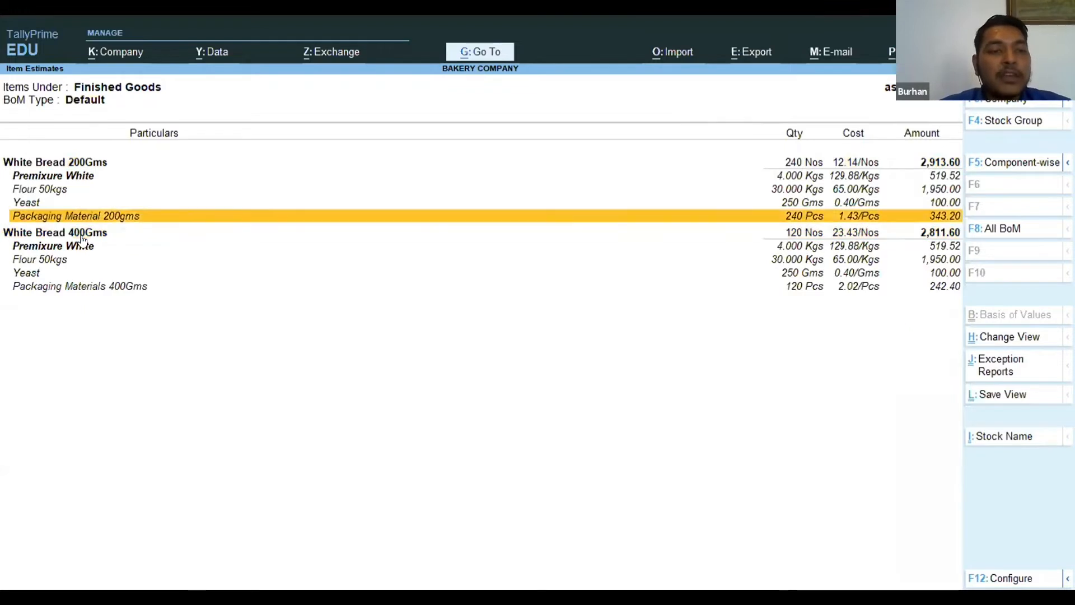
pyautogui.press('Down')
pyautogui.press('Up')
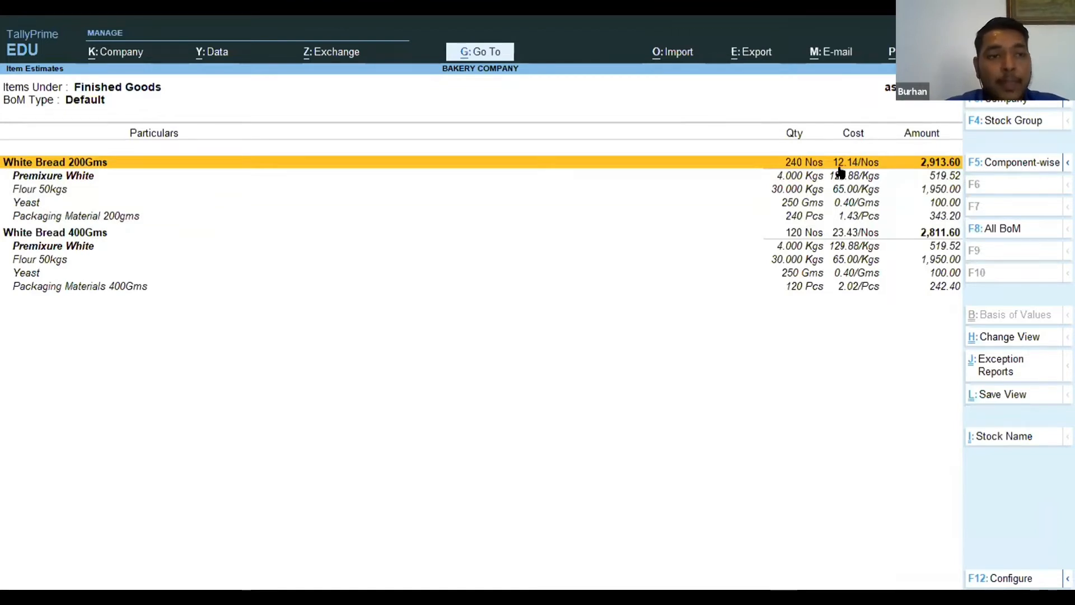
pyautogui.press('Down')
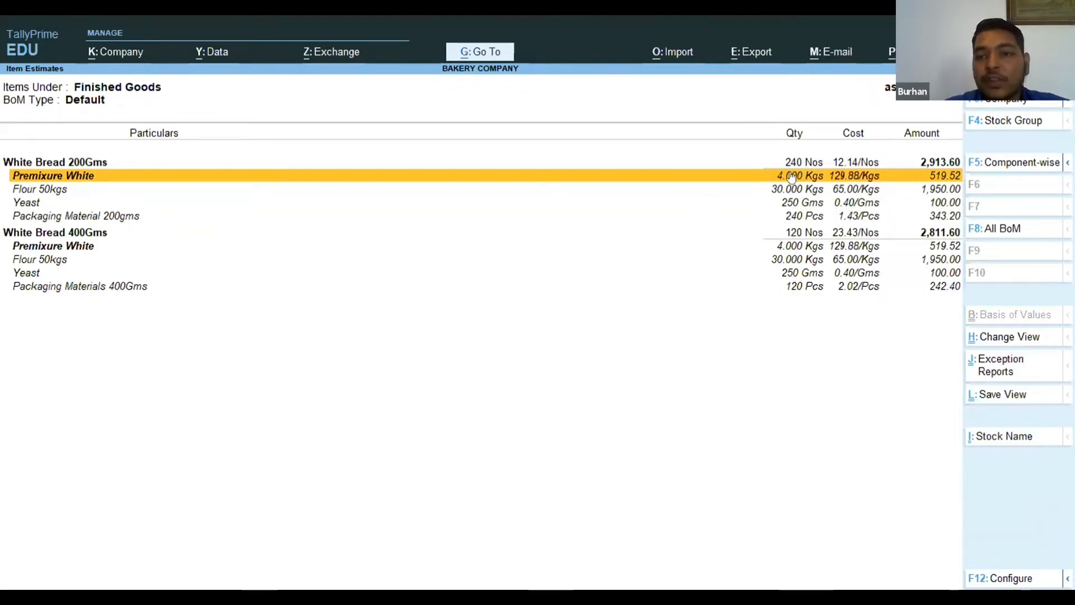
pyautogui.click(840, 164)
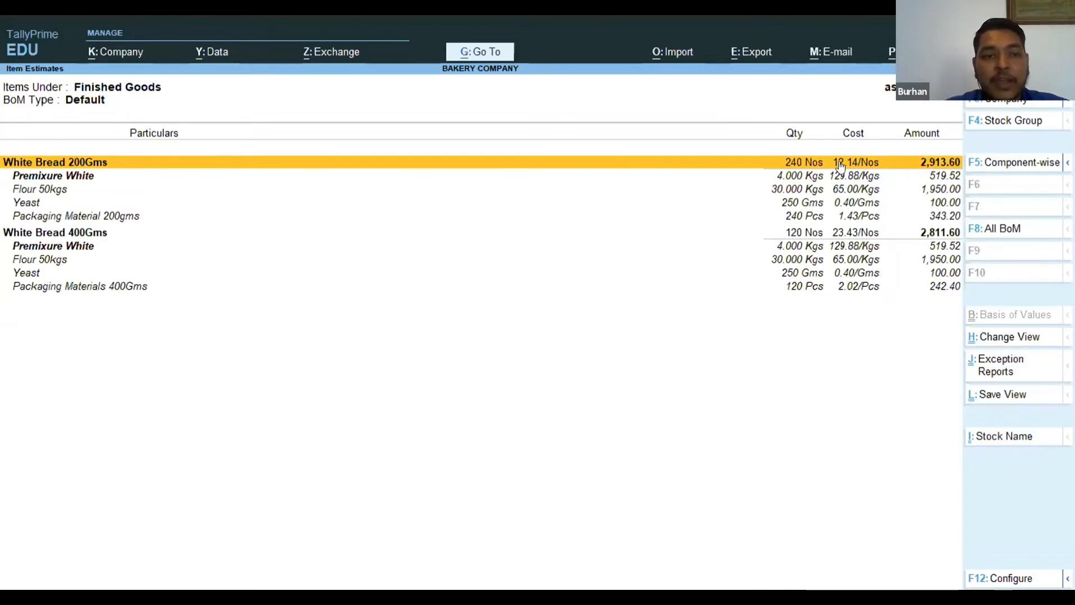
# Examine the estimated unit cost of White Bread 400Gms and the amounts of its Premixure White and Flour 50kgs components.
pyautogui.press('Down')
pyautogui.press('Down')
pyautogui.press('Down')
pyautogui.press('Down')
pyautogui.press('Down')
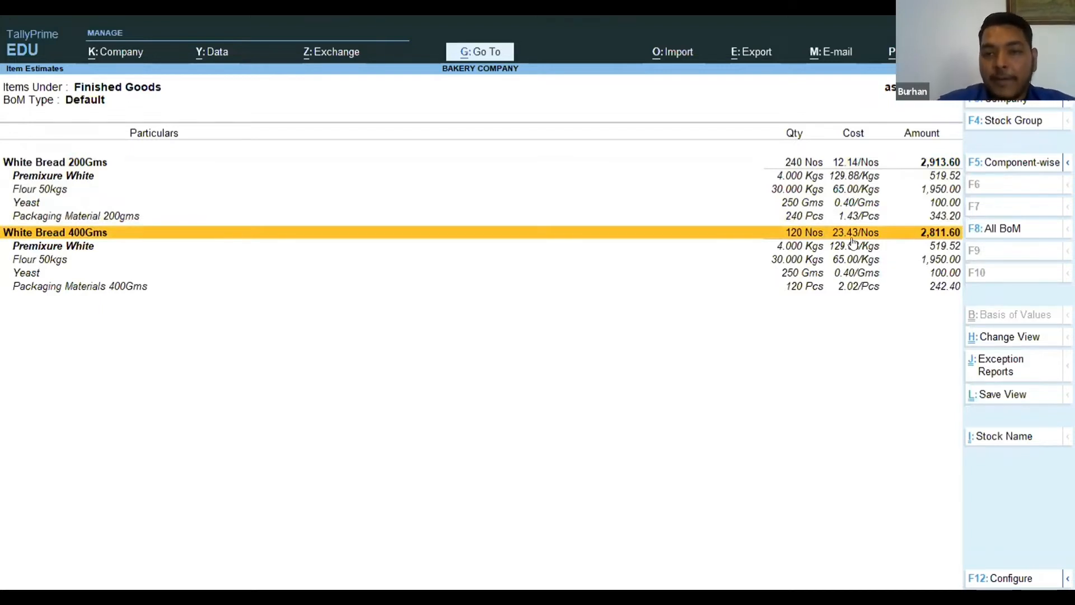
pyautogui.press('Down')
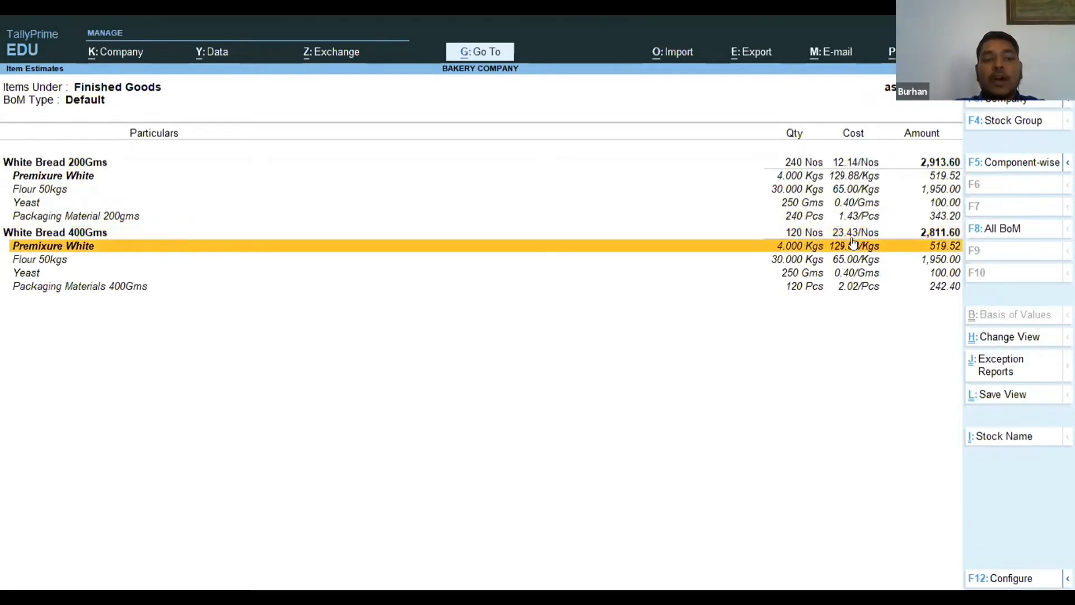
pyautogui.press('Down')
pyautogui.press('Up')
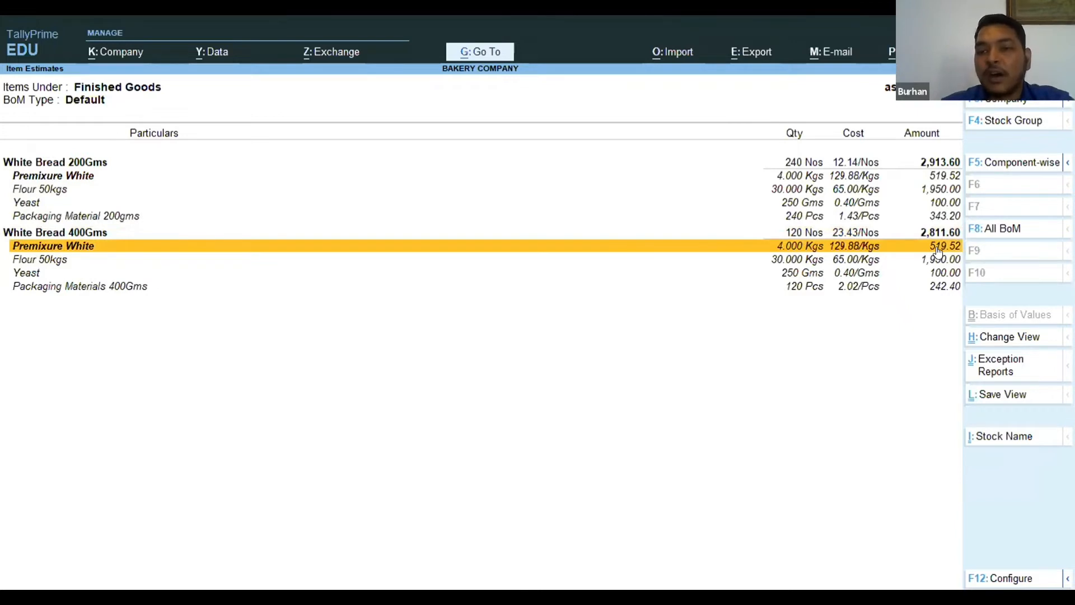
pyautogui.press('Down')
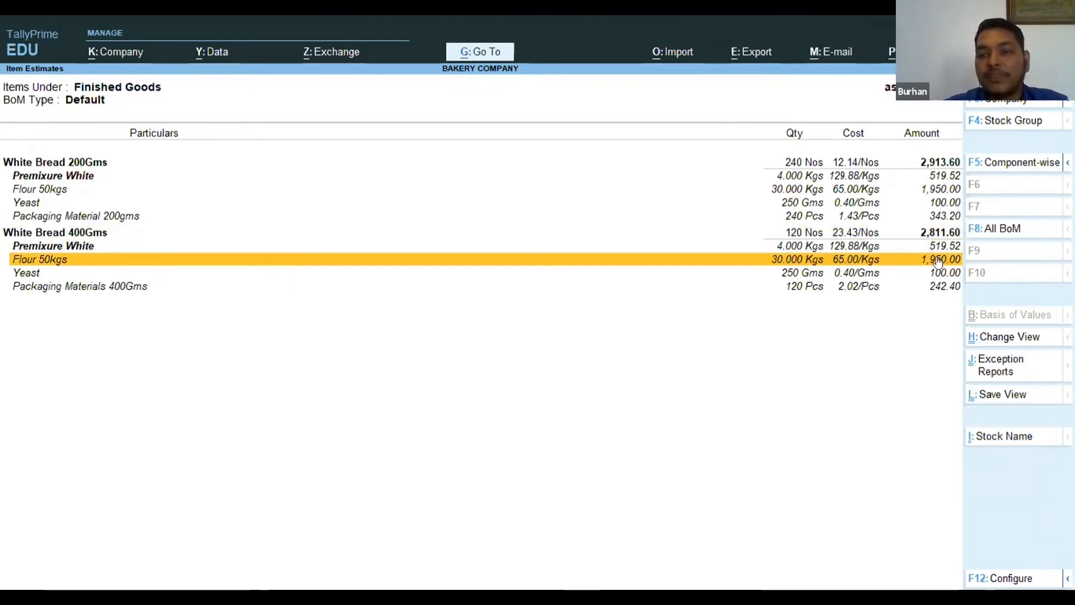
pyautogui.click(848, 235)
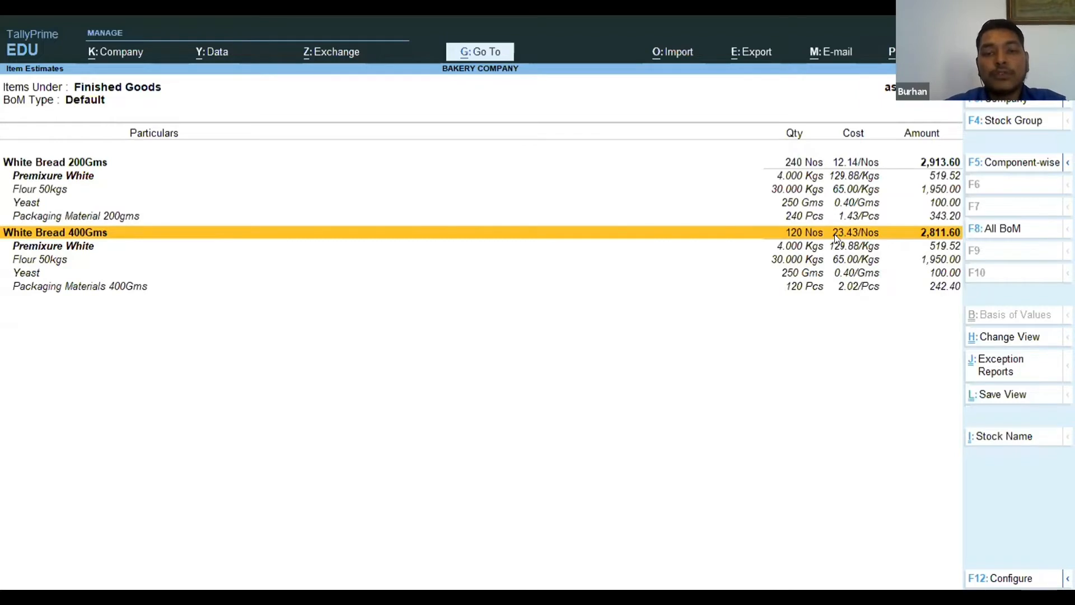
# Leave the cost estimation report, return to the Inventory section and open the Reorder Status report for stock groups.
pyautogui.press('Escape')
pyautogui.press('Escape')
pyautogui.press('Return')
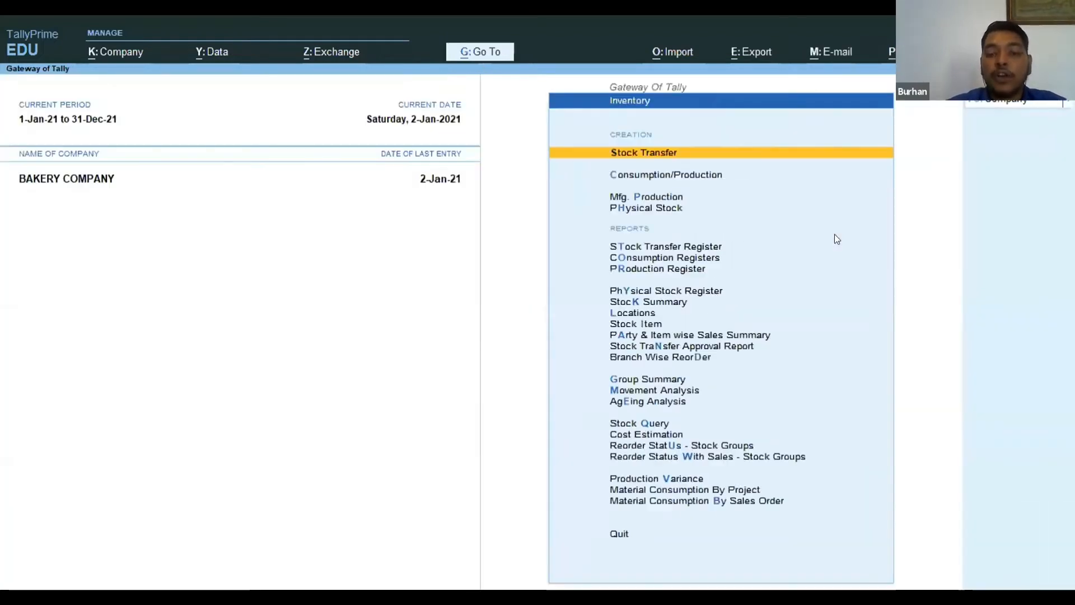
pyautogui.press('Down')
pyautogui.press('Down')
pyautogui.press('Down')
pyautogui.press('Down')
pyautogui.press('Down')
pyautogui.press('Down')
pyautogui.press('Down')
pyautogui.press('Down')
pyautogui.press('Down')
pyautogui.press('Down')
pyautogui.press('Down')
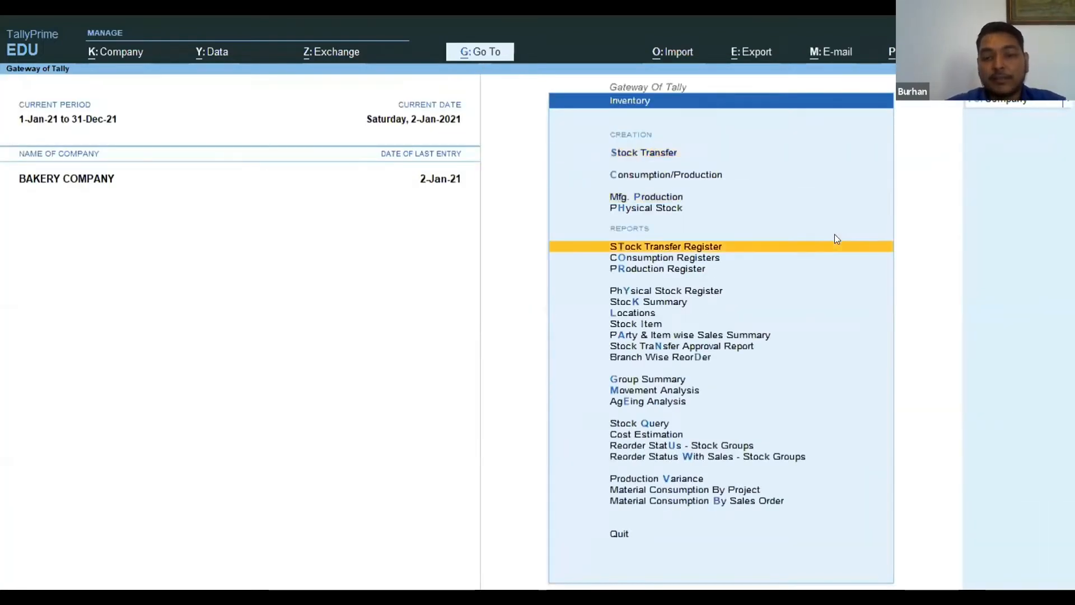
pyautogui.press('Down')
pyautogui.press('Down')
pyautogui.press('Down')
pyautogui.press('Down')
pyautogui.press('Down')
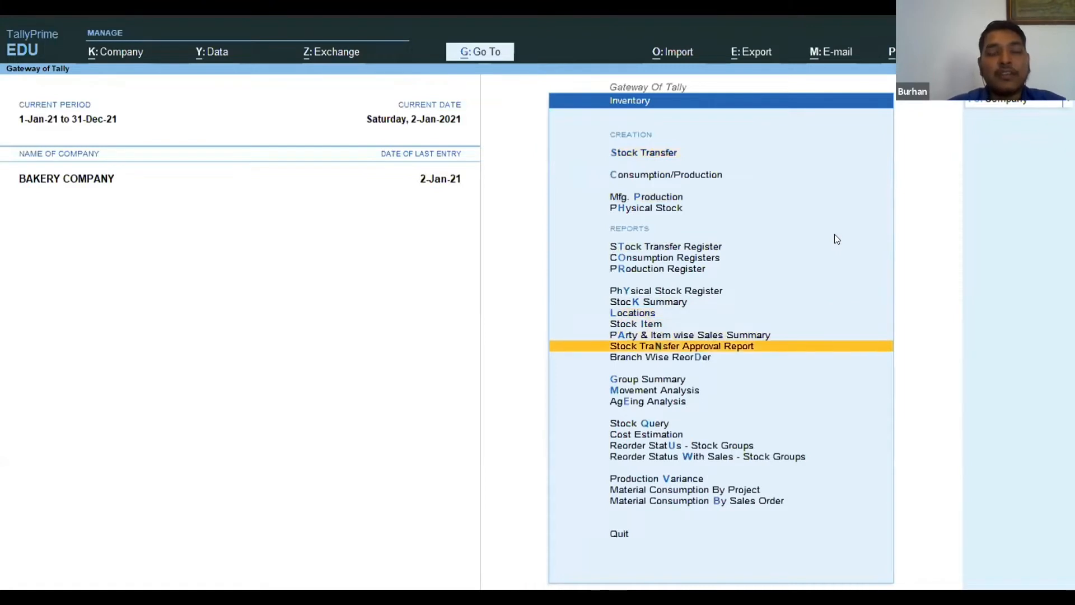
pyautogui.press('Down')
pyautogui.press('Down')
pyautogui.press('Down')
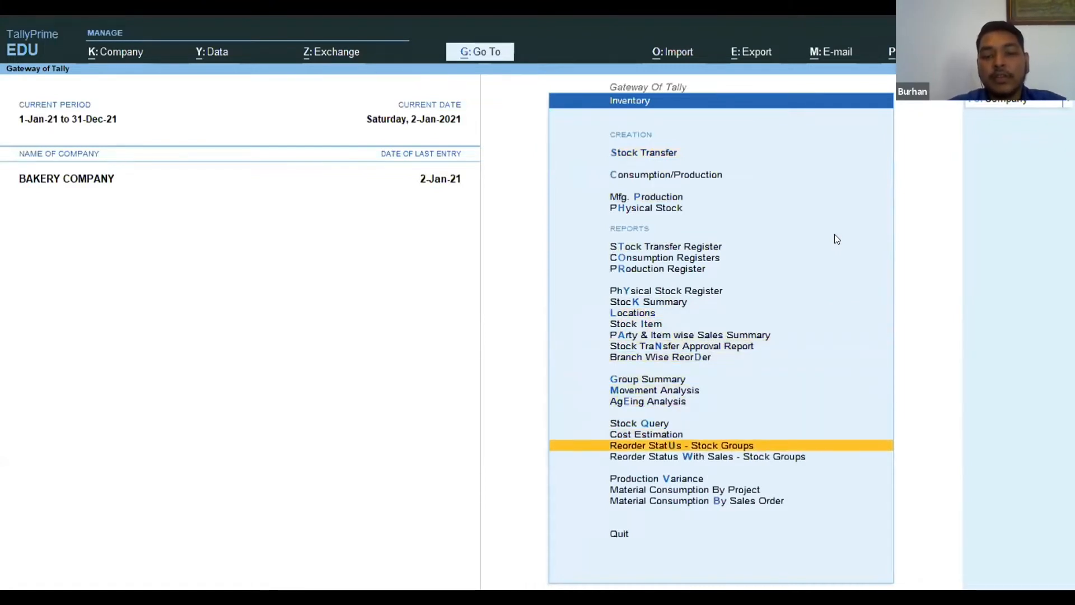
pyautogui.press('Return')
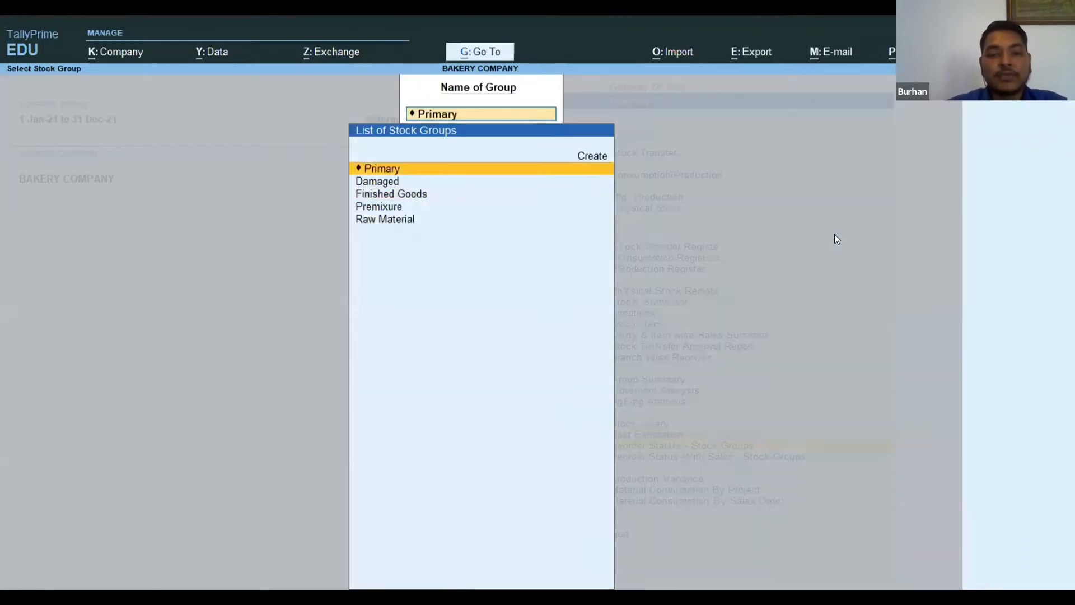
# Display the reorder status of the Raw Material stock group.
pyautogui.press('Down')
pyautogui.press('Down')
pyautogui.press('Down')
pyautogui.press('Down')
pyautogui.press('Return')
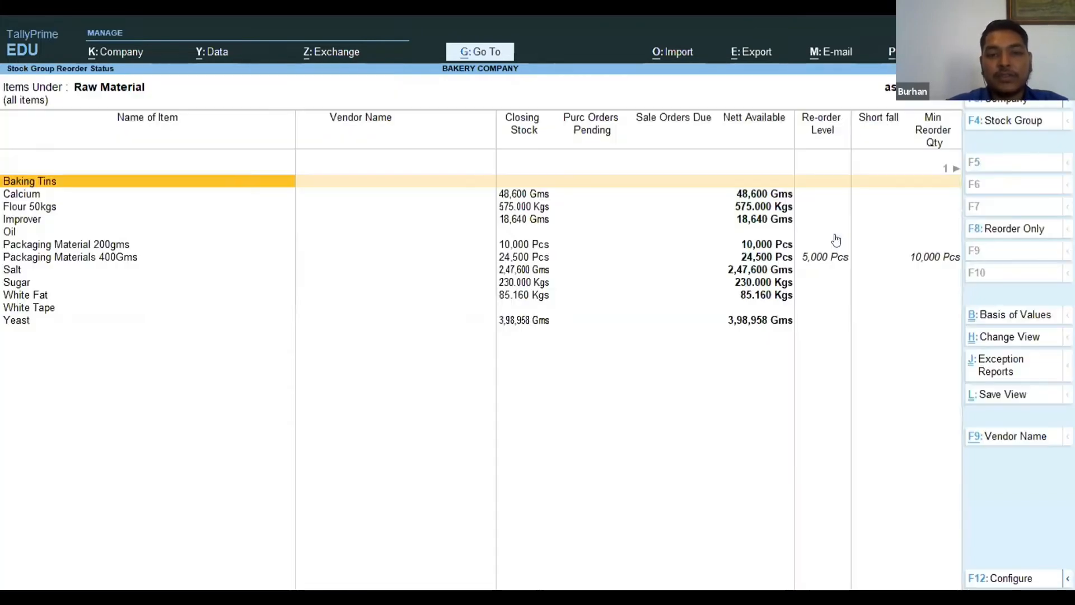
pyautogui.hotkey('alt', 'F2')
pyautogui.press('Return')
pyautogui.press('Escape')
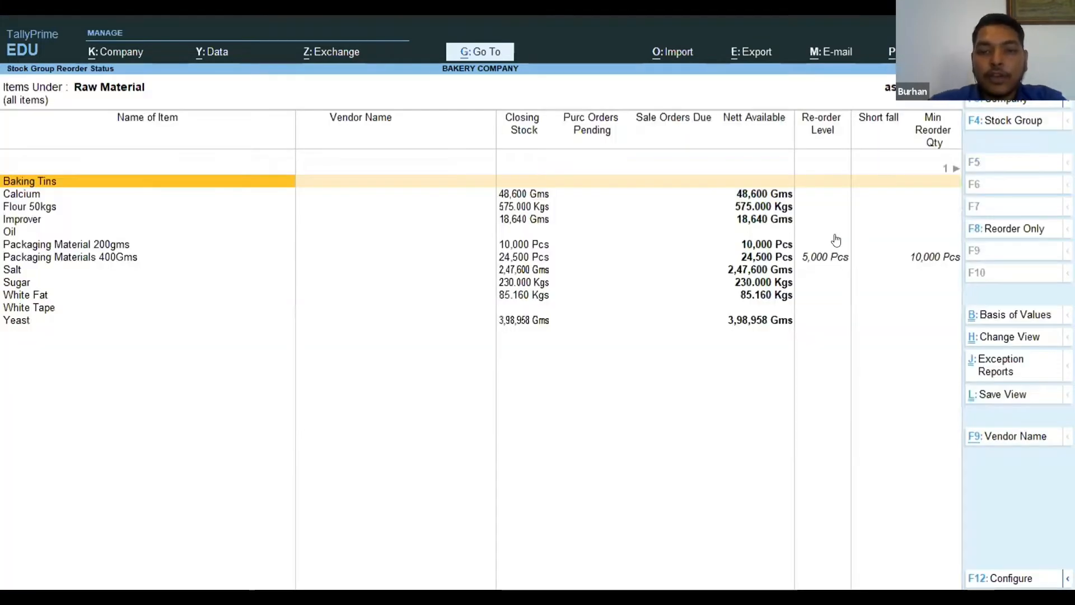
# Examine the reorder level and minimum reorder quantity of Packaging Materials 400Gms.
pyautogui.press('Down')
pyautogui.press('Down')
pyautogui.press('Down')
pyautogui.press('Down')
pyautogui.press('Down')
pyautogui.press('Down')
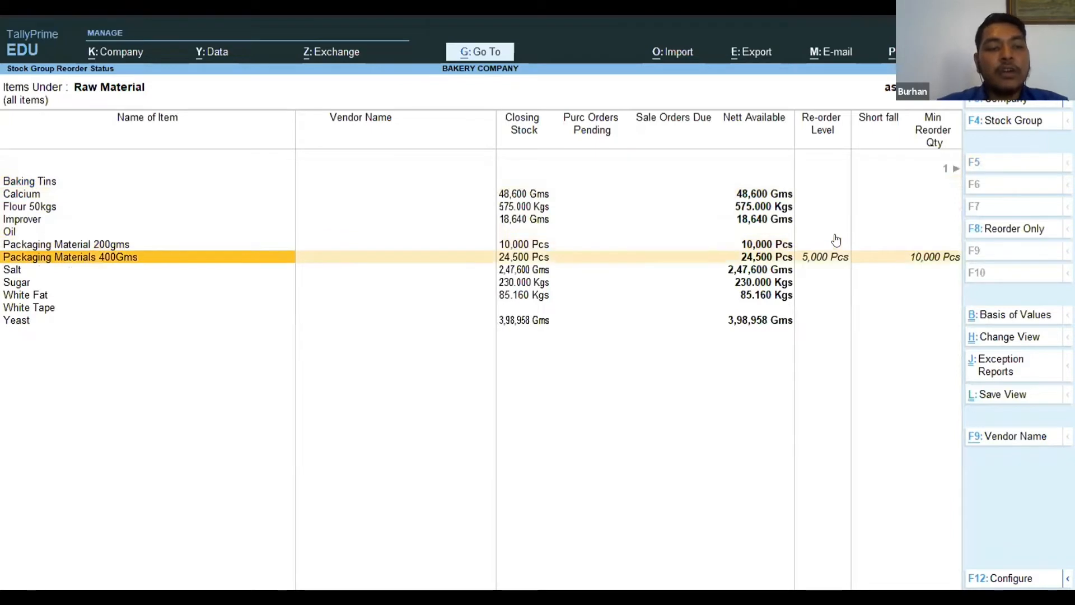
pyautogui.press('space')
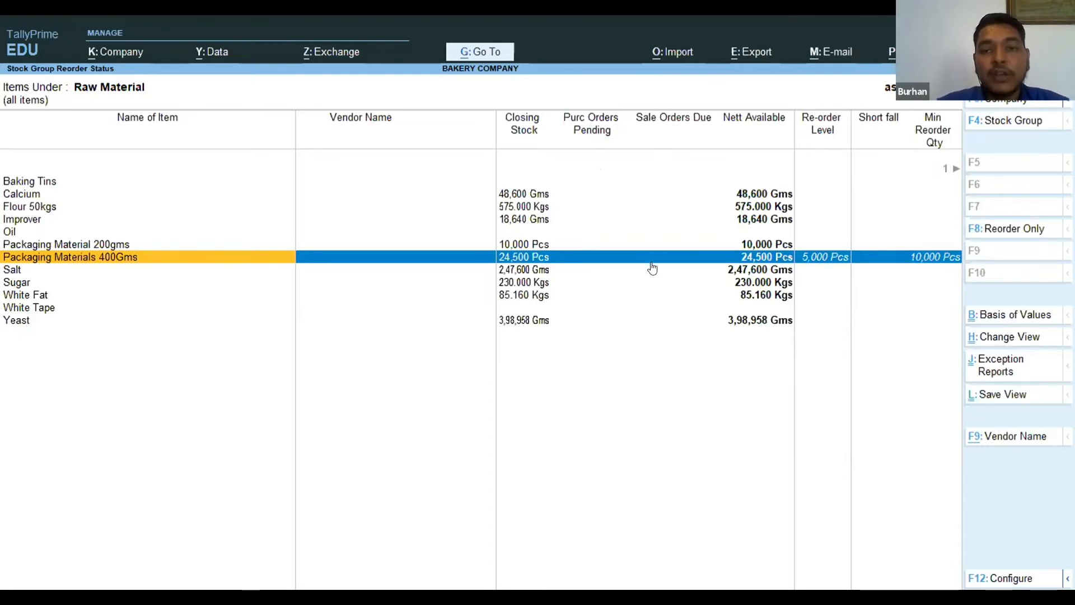
pyautogui.press('Right')
pyautogui.press('Right')
pyautogui.press('Right')
pyautogui.press('Right')
pyautogui.press('Right')
pyautogui.press('Right')
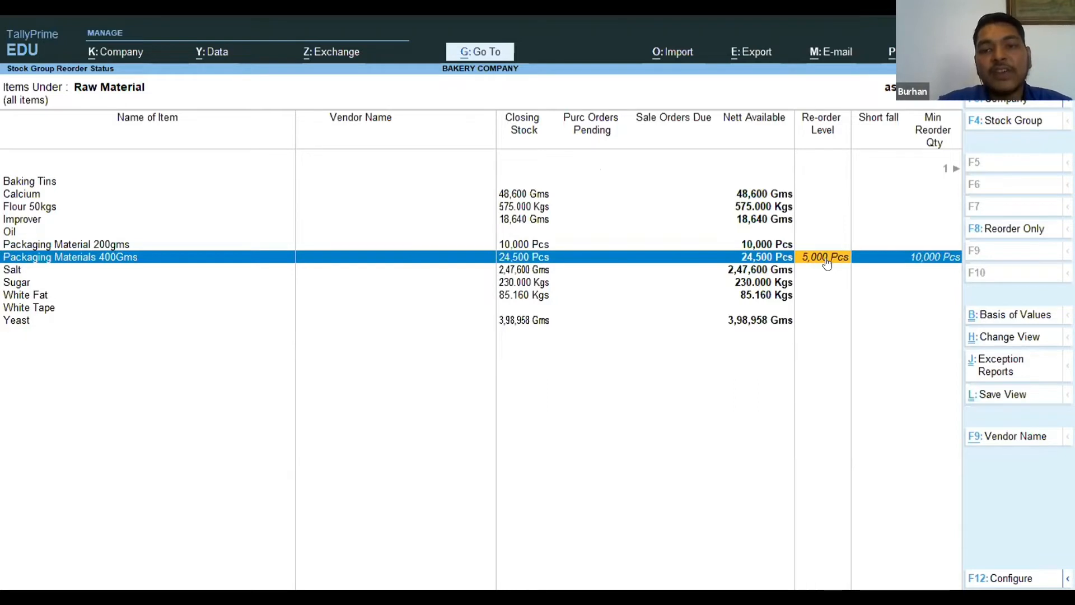
pyautogui.press('Right')
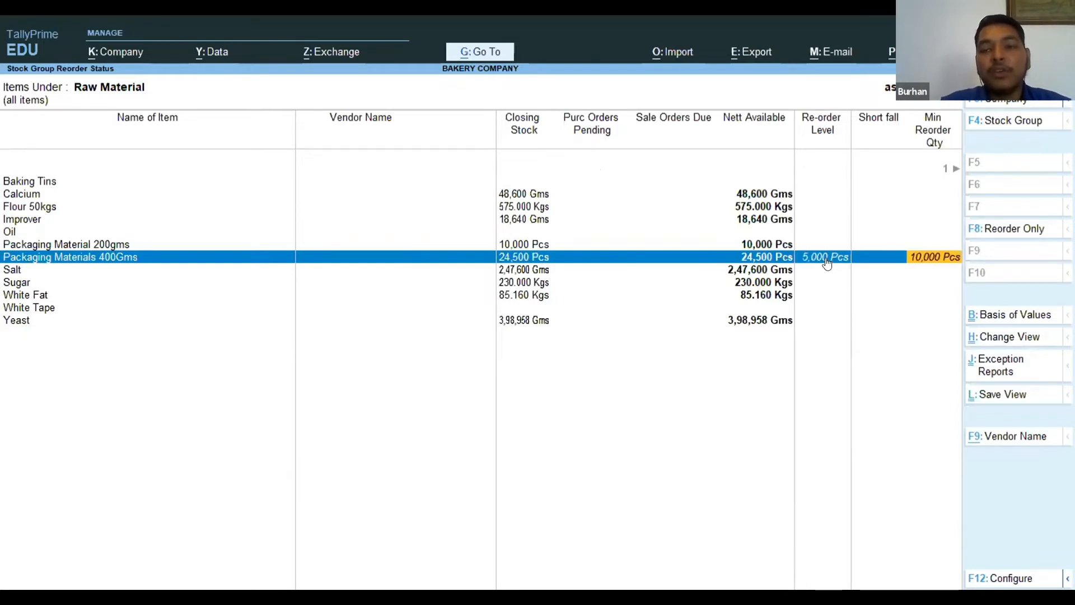
pyautogui.press('Left')
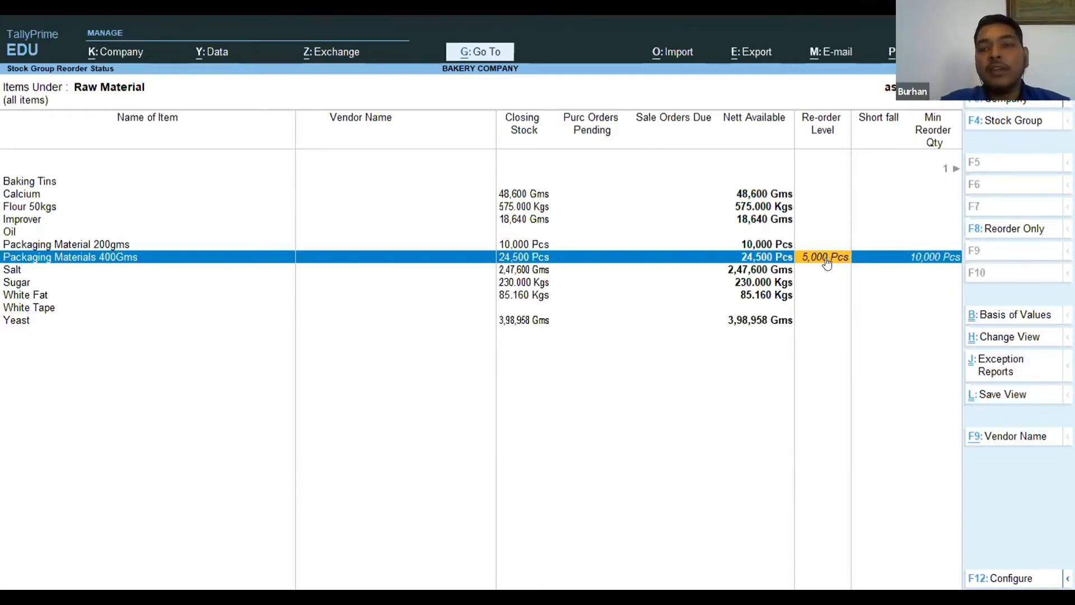
pyautogui.press('Right')
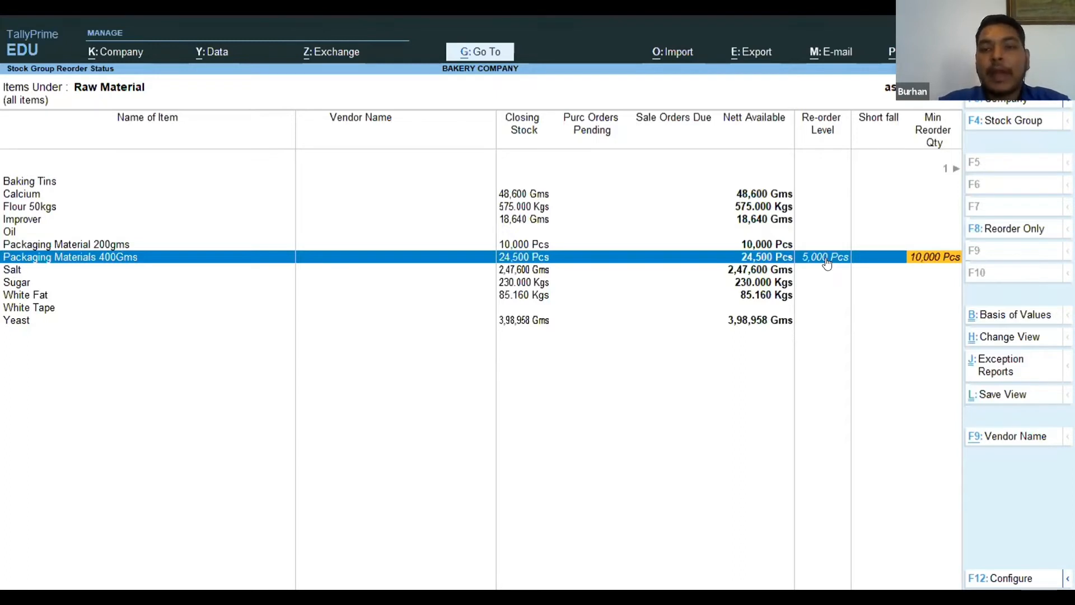
# Examine the sale orders due, pending purchase orders and closing stock of Packaging Materials 400Gms.
pyautogui.press('Left')
pyautogui.press('Left')
pyautogui.press('Left')
pyautogui.press('Left')
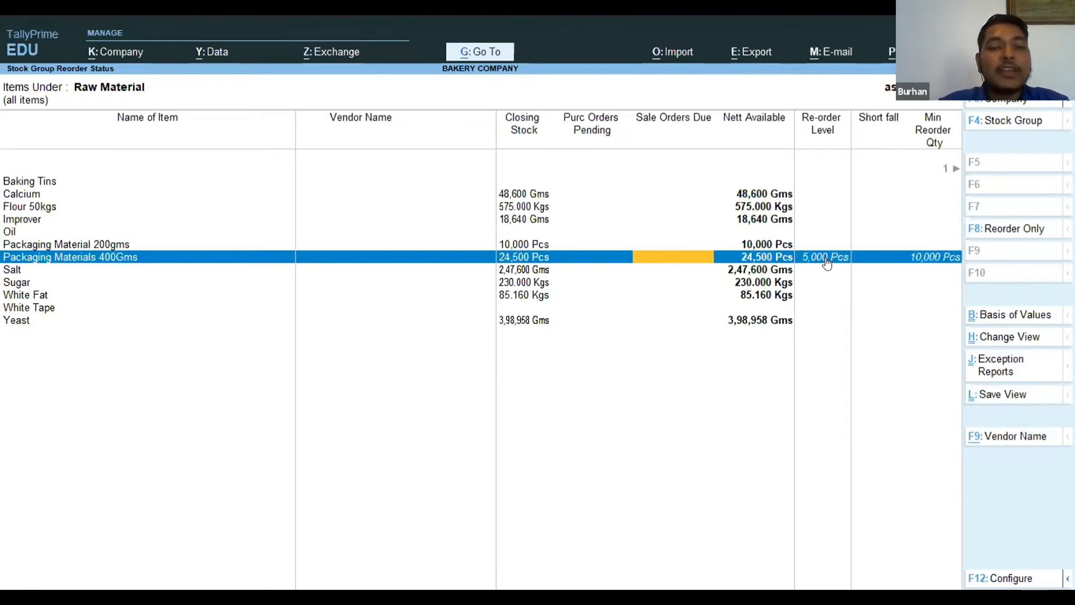
pyautogui.press('Left')
pyautogui.press('Left')
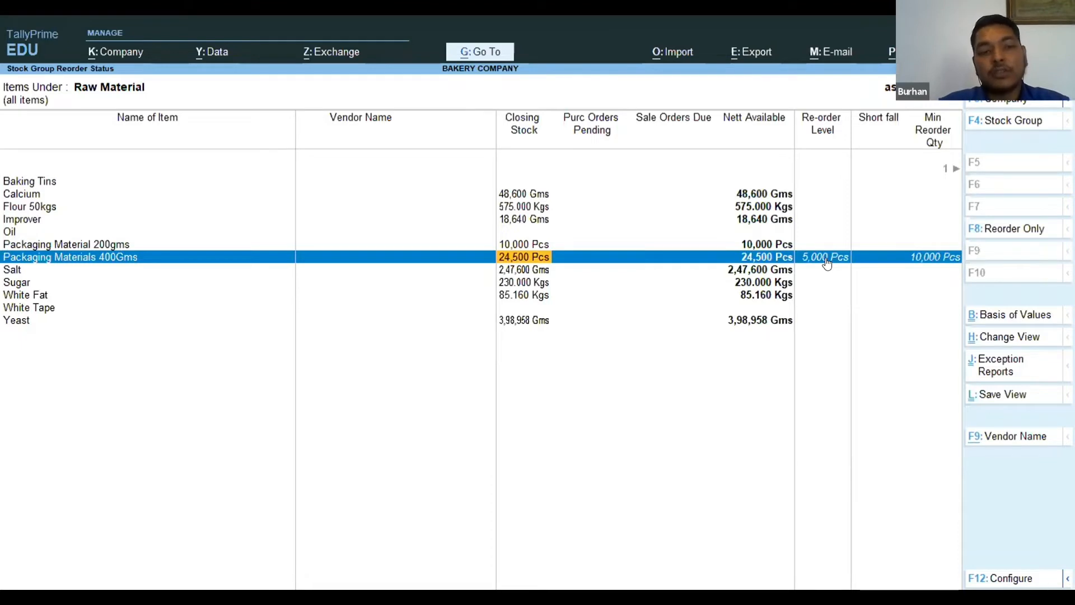
# Leave the reorder status report, return to the Gateway of Tally and open the Purchase section.
pyautogui.press('Escape')
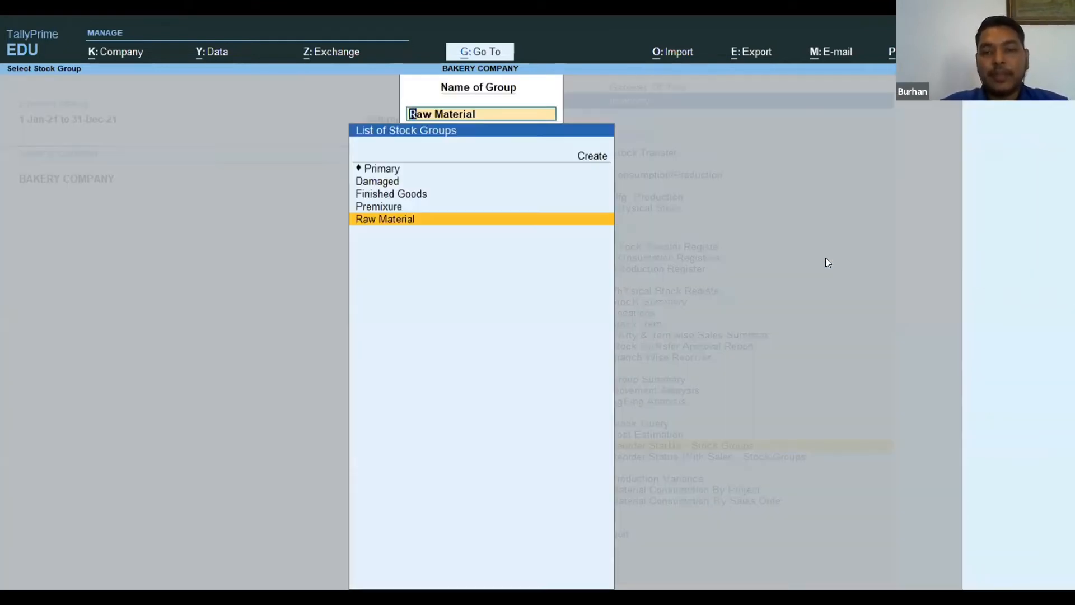
pyautogui.press('Escape')
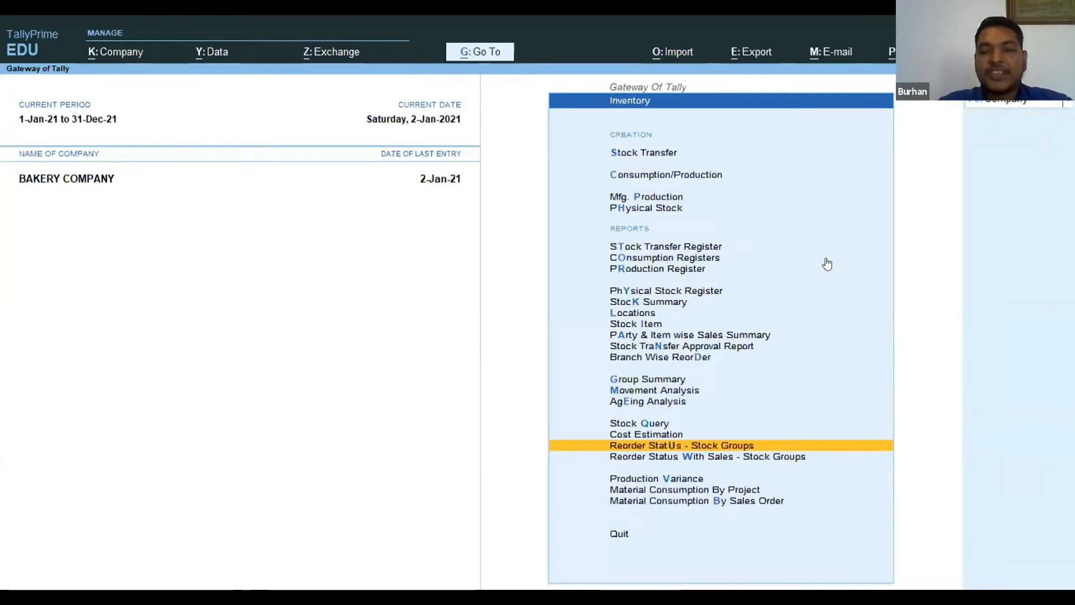
pyautogui.press('Escape')
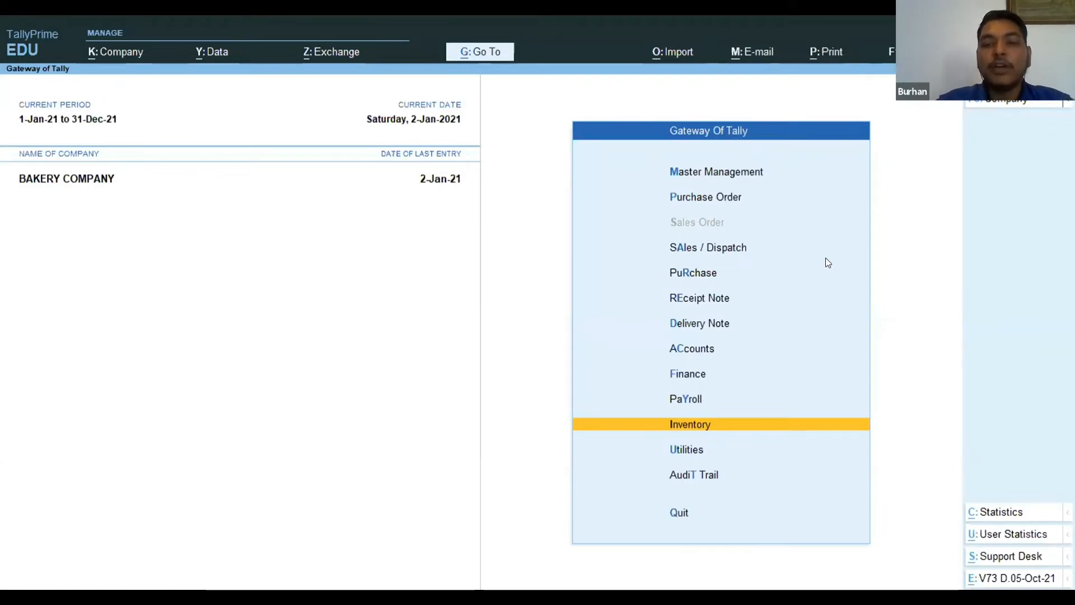
pyautogui.press('Up')
pyautogui.press('Up')
pyautogui.press('Up')
pyautogui.press('Up')
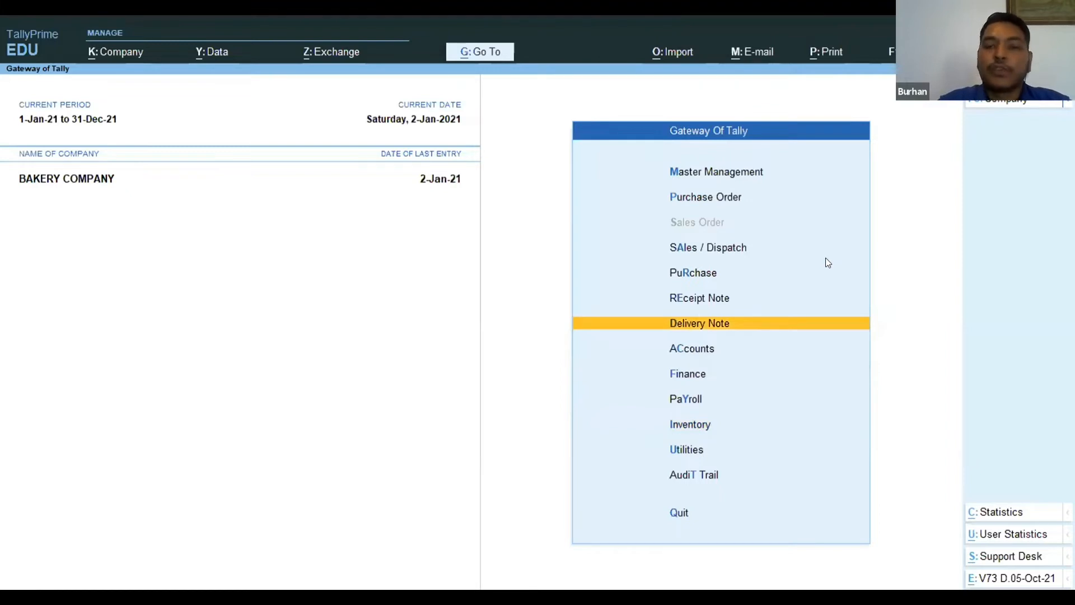
pyautogui.press('Up')
pyautogui.press('Up')
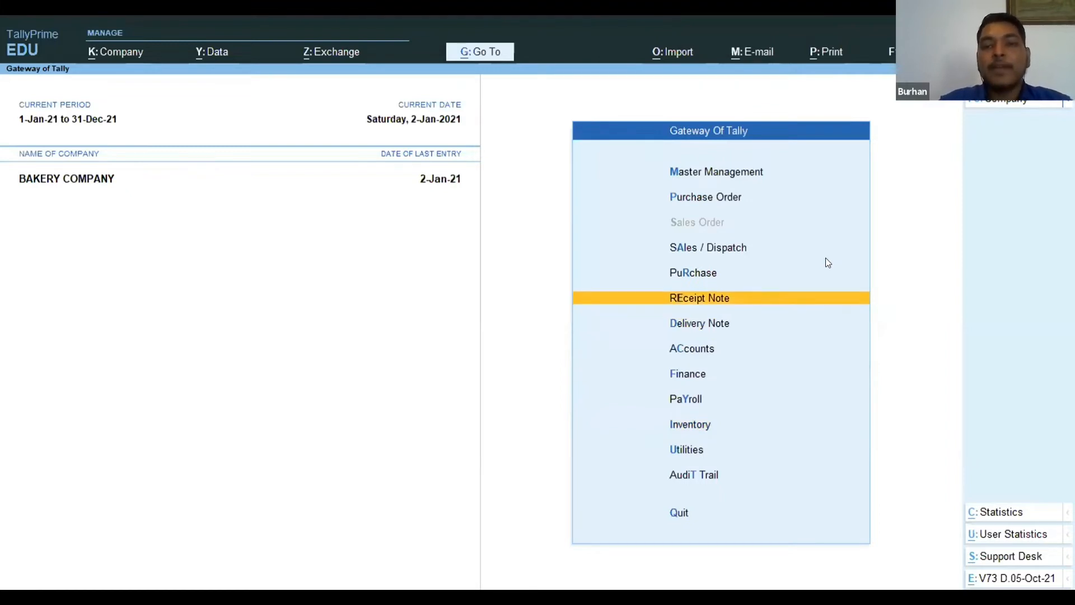
pyautogui.press('Return')
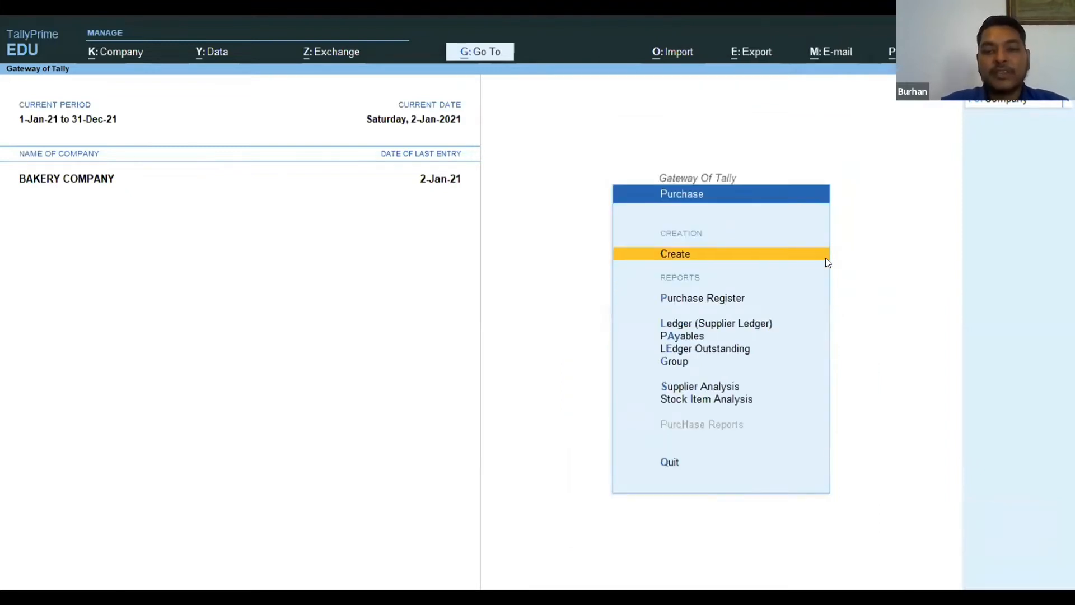
# Start creating a purchase voucher of the Purchase Material voucher type.
pyautogui.press('Return')
pyautogui.press('Down')
pyautogui.press('Down')
pyautogui.press('Down')
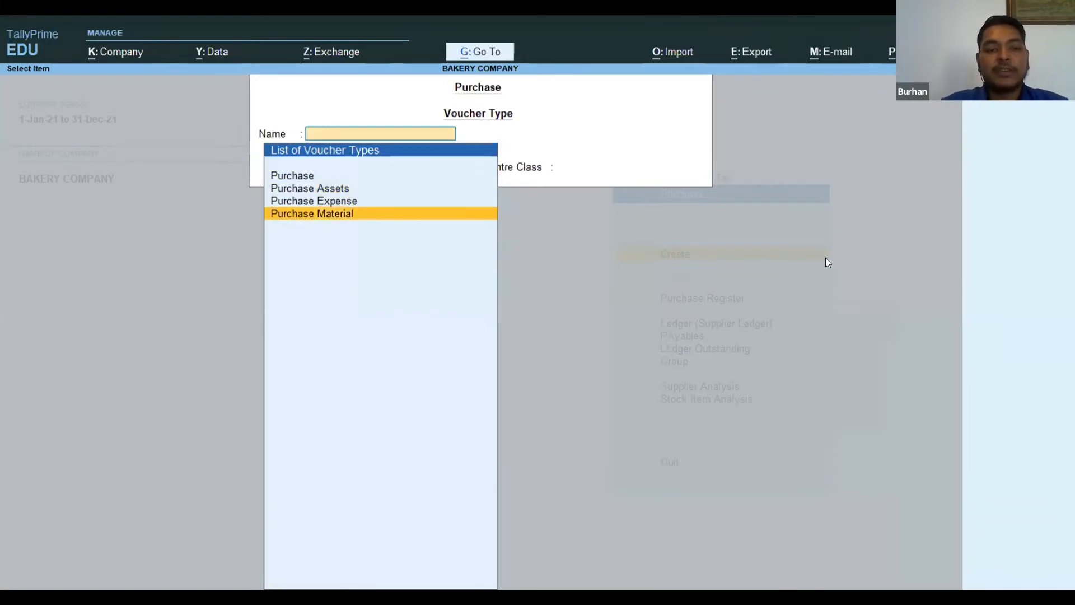
pyautogui.press('Return')
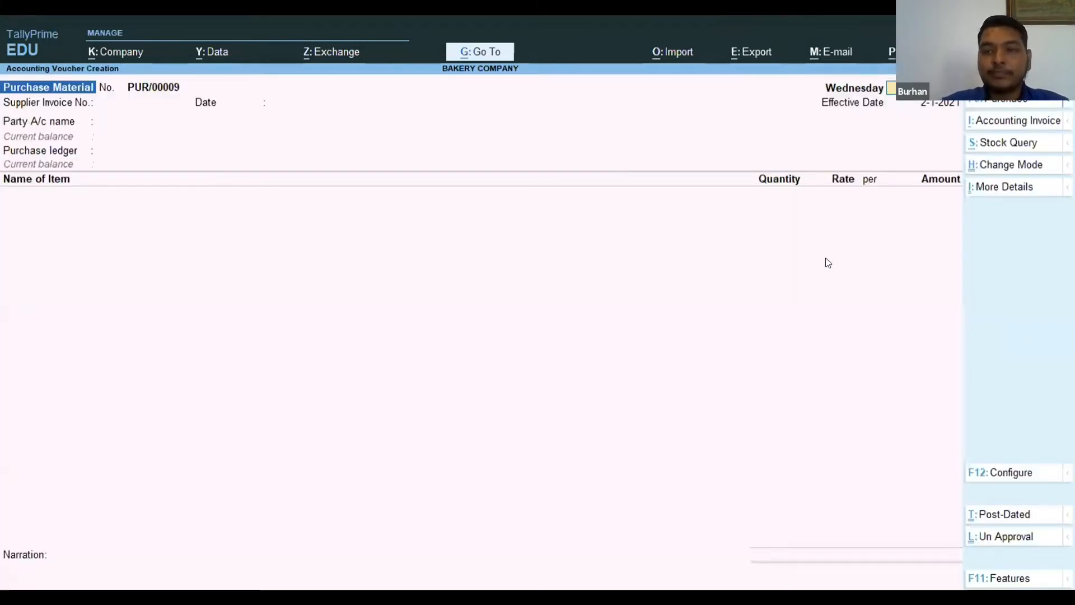
# Accept the voucher dates and enter supplier invoice number 12345 dated 2-Jan-21.
pyautogui.press('Return')
pyautogui.press('Return')
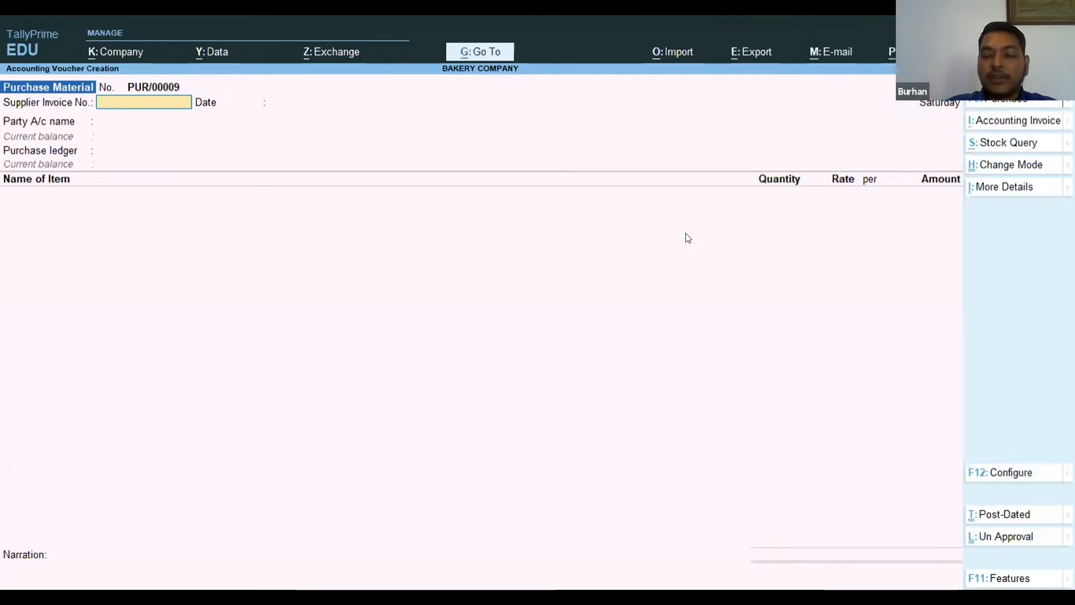
pyautogui.write('12345')
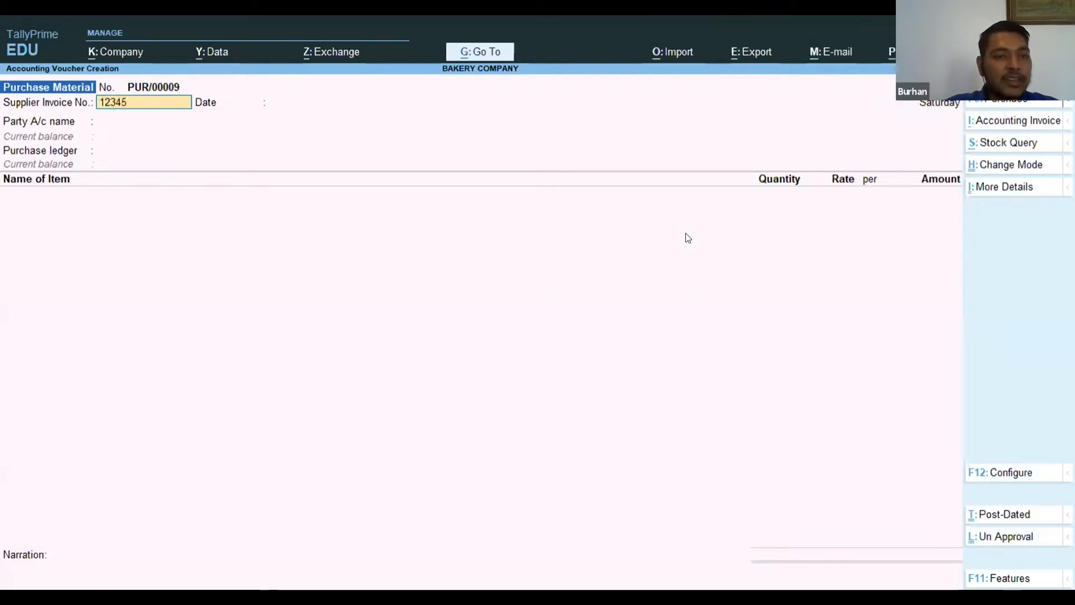
pyautogui.press('Return')
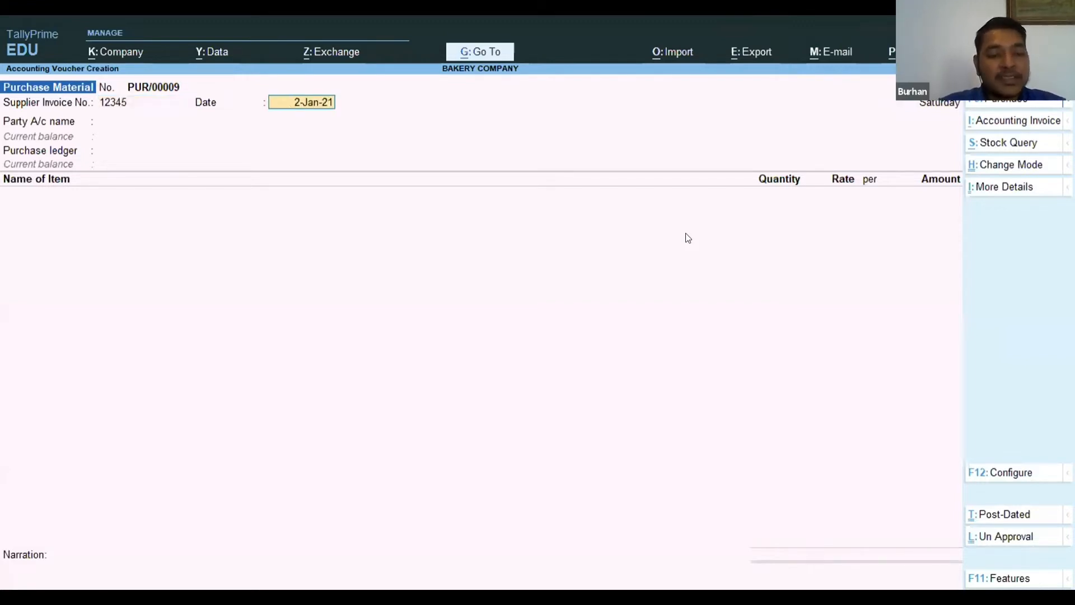
pyautogui.press('Return')
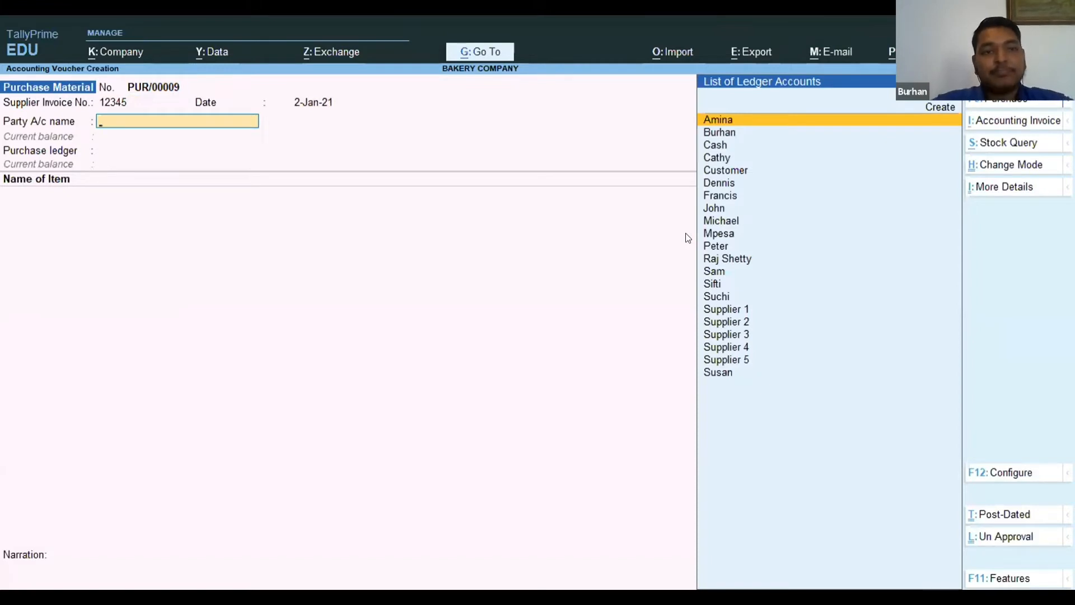
# Set the purchase voucher's party account to Supplier 4.
pyautogui.press('Down')
pyautogui.press('Down')
pyautogui.press('Down')
pyautogui.press('Down')
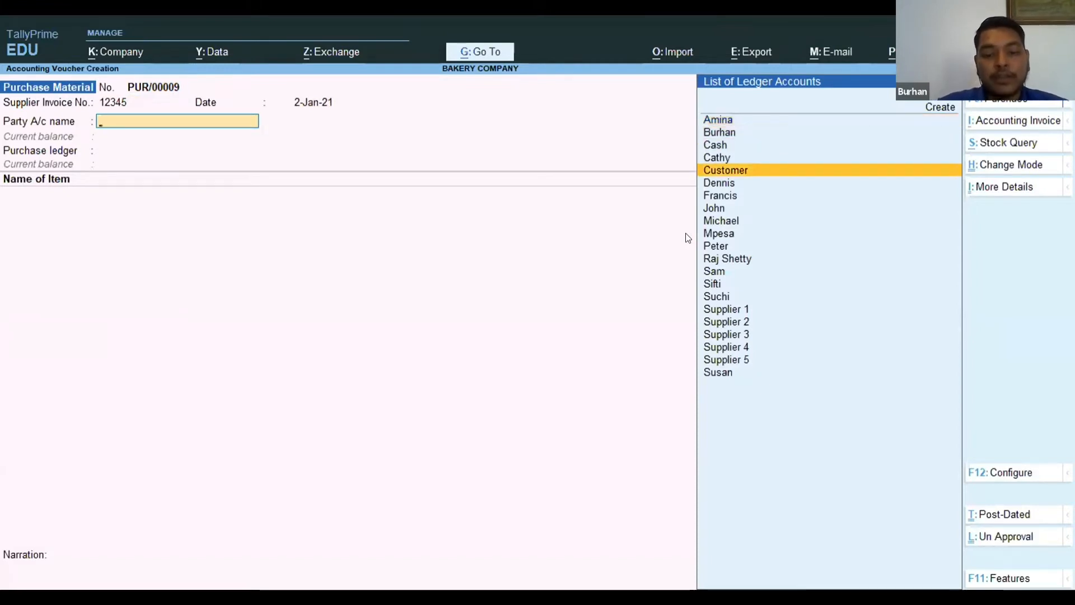
pyautogui.write('Supplier')
pyautogui.press('Down')
pyautogui.press('Down')
pyautogui.press('Down')
pyautogui.press('Down')
pyautogui.press('Down')
pyautogui.press('Up')
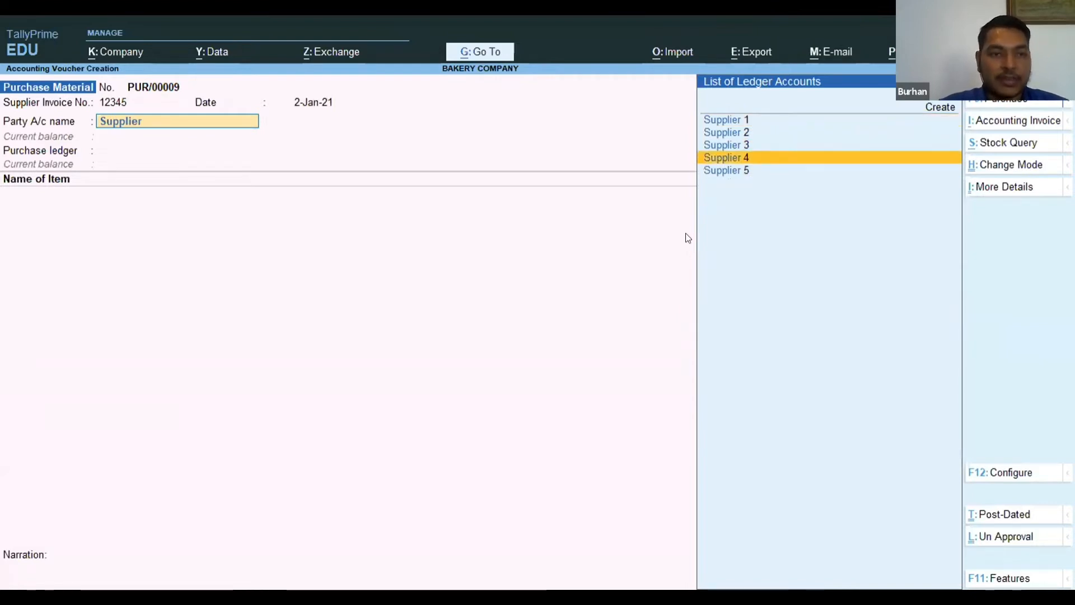
pyautogui.press('Return')
pyautogui.press('Return')
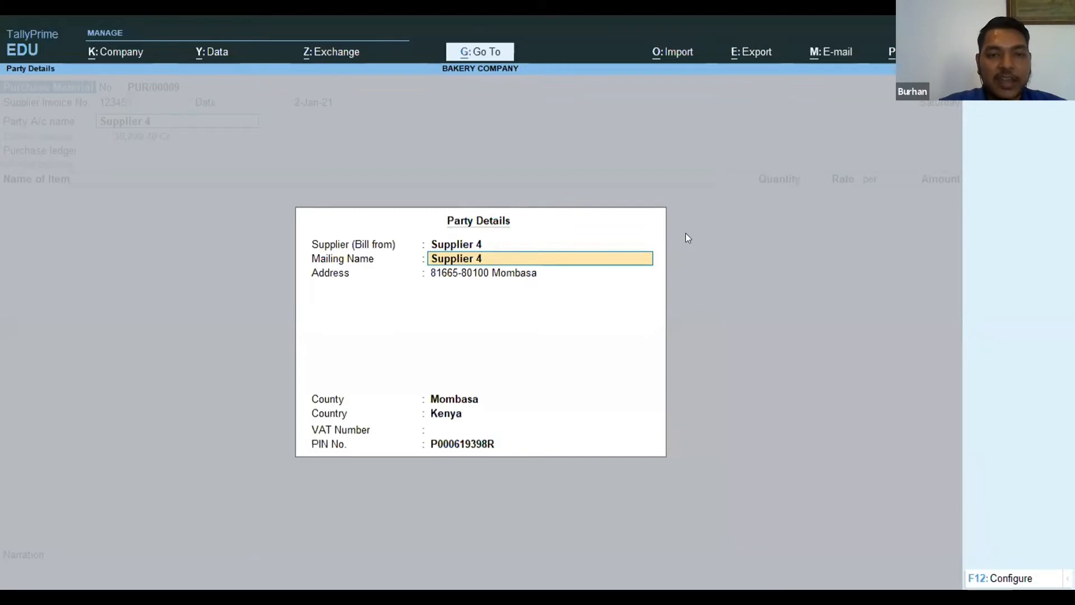
# Accept Supplier 4's prefilled party details, keeping Mombasa as the county and the VAT number blank.
pyautogui.press('Return')
pyautogui.press('Return')
pyautogui.press('Return')
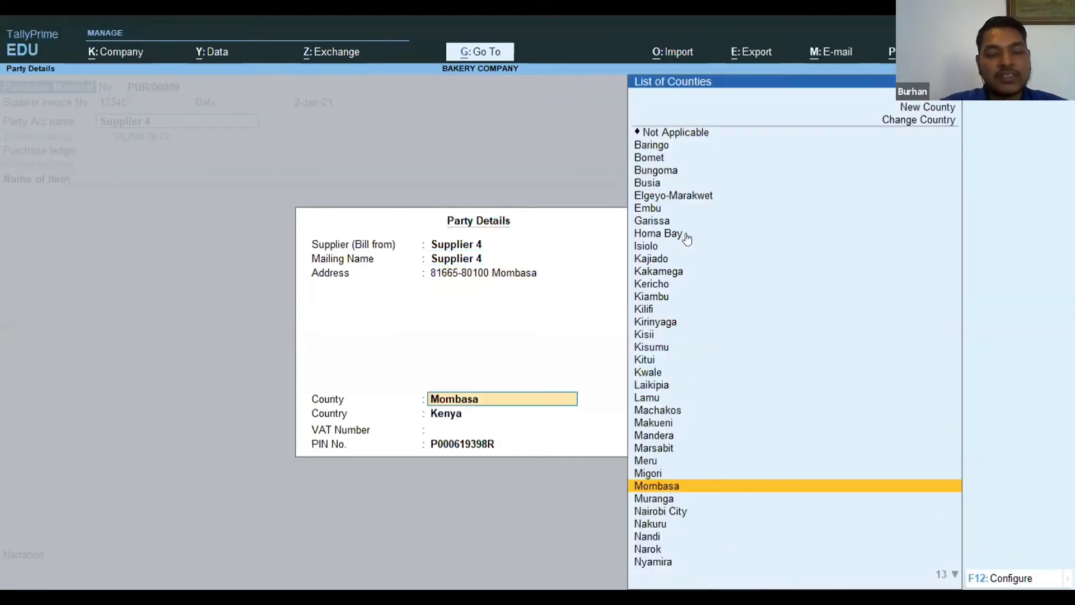
pyautogui.press('Return')
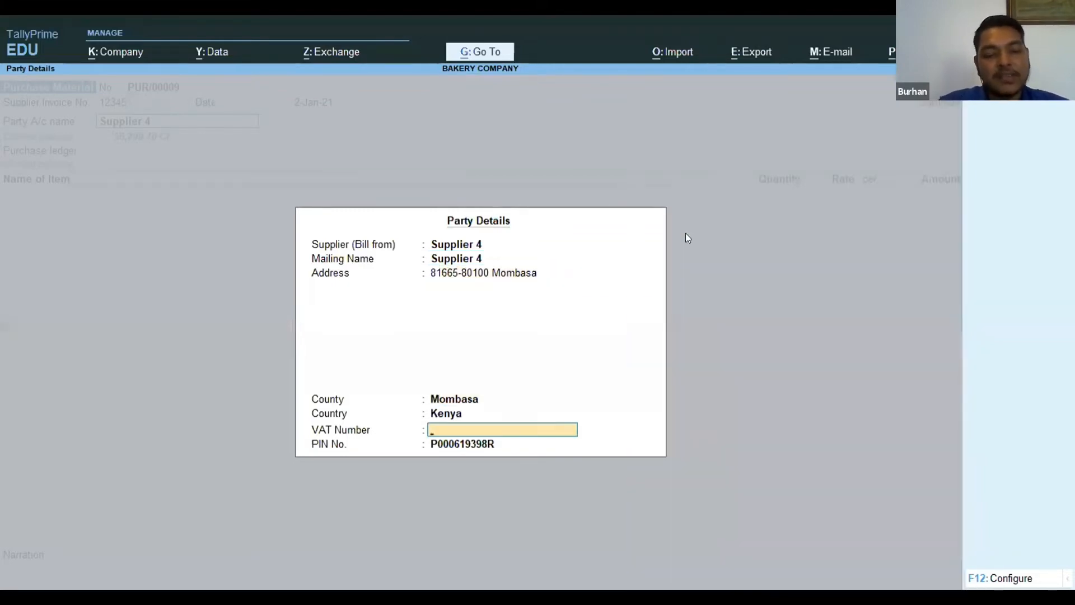
pyautogui.press('Return')
# Set the purchase ledger to Purchase Material and choose Flour 50kgs as the first item.
pyautogui.press('Return')
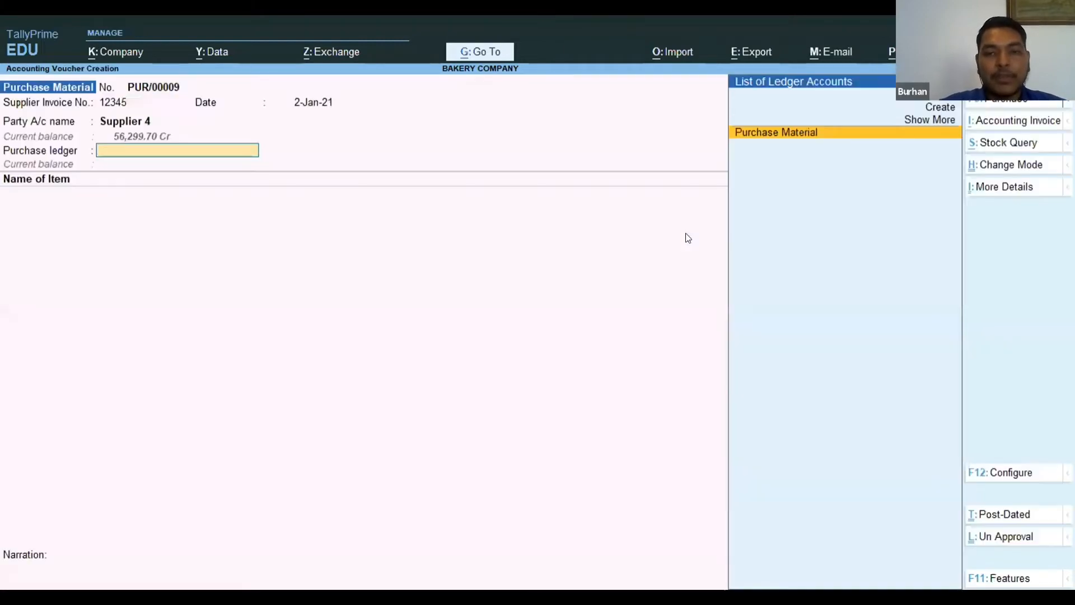
pyautogui.press('Return')
pyautogui.press('Return')
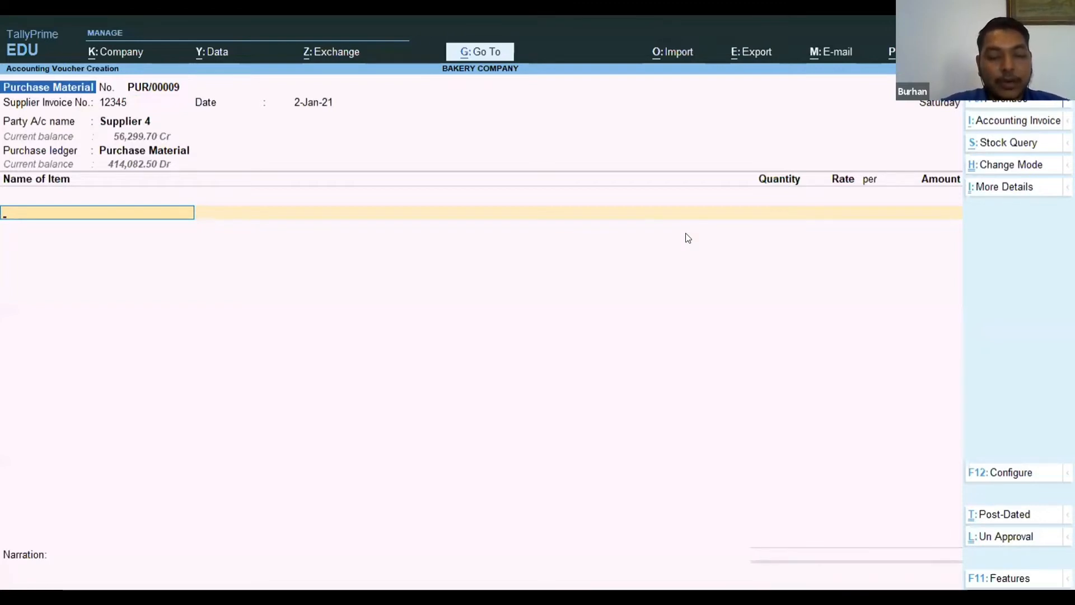
pyautogui.write('Flour')
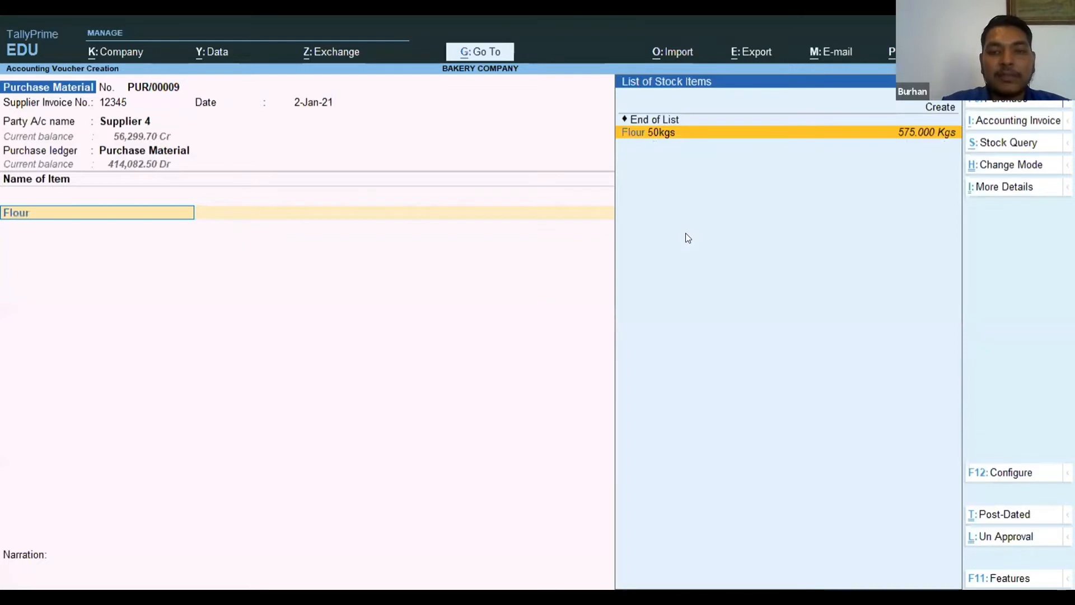
pyautogui.press('Return')
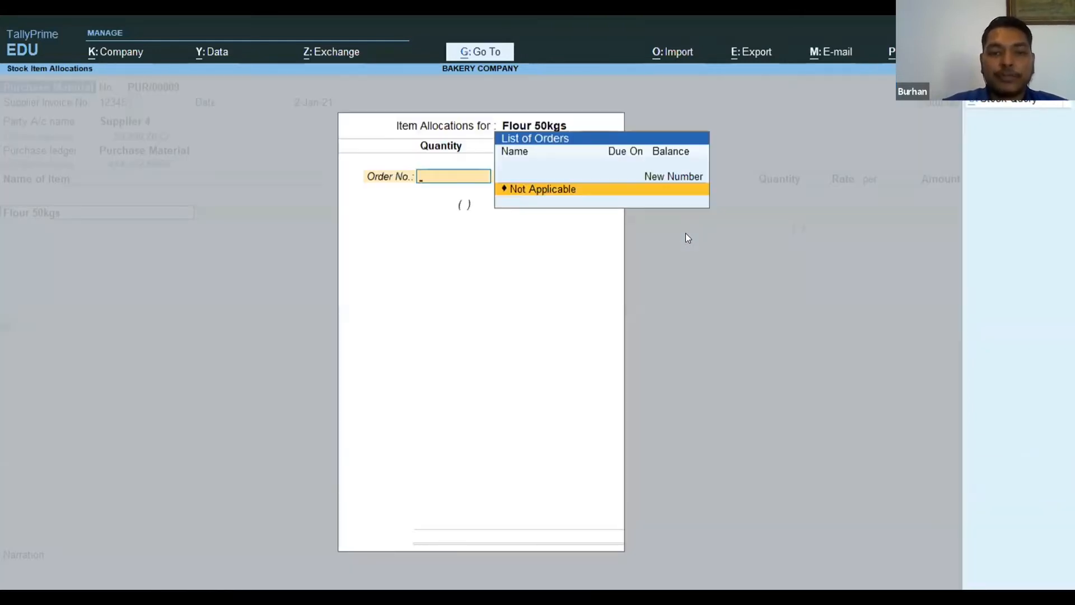
# Allocate 300 kg of flour at the rate of 65.00 per kg, with the order number not applicable.
pyautogui.press('Return')
pyautogui.write('300')
pyautogui.press('Return')
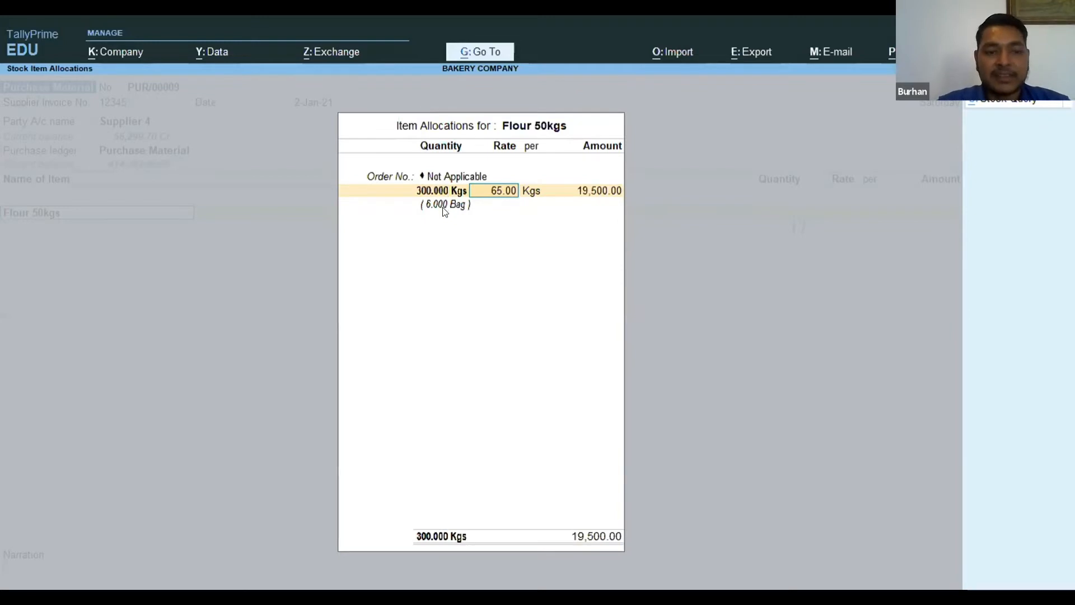
pyautogui.press('Return')
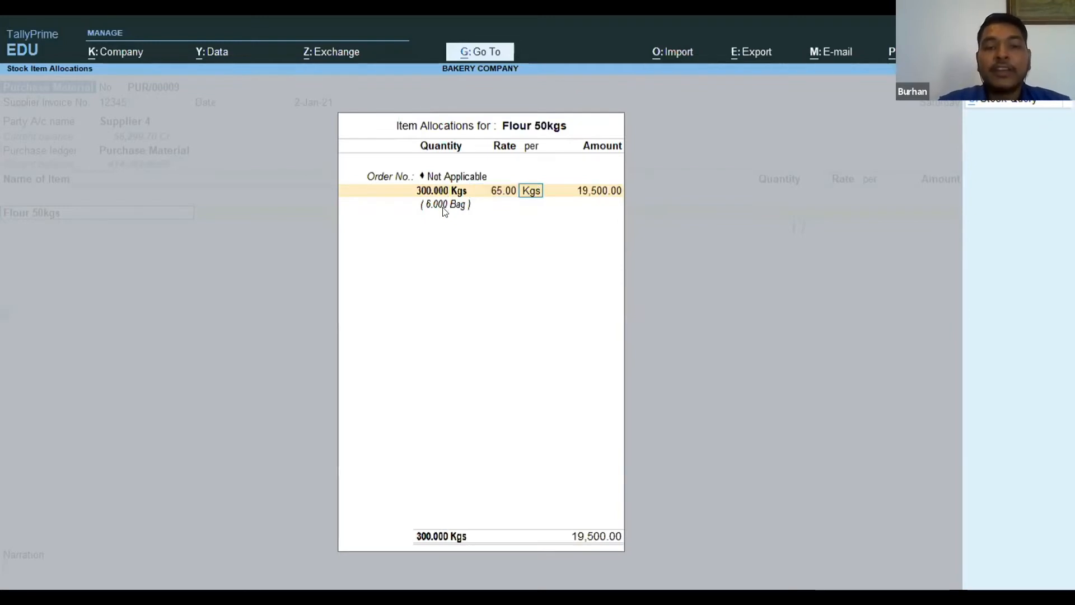
pyautogui.press('Return')
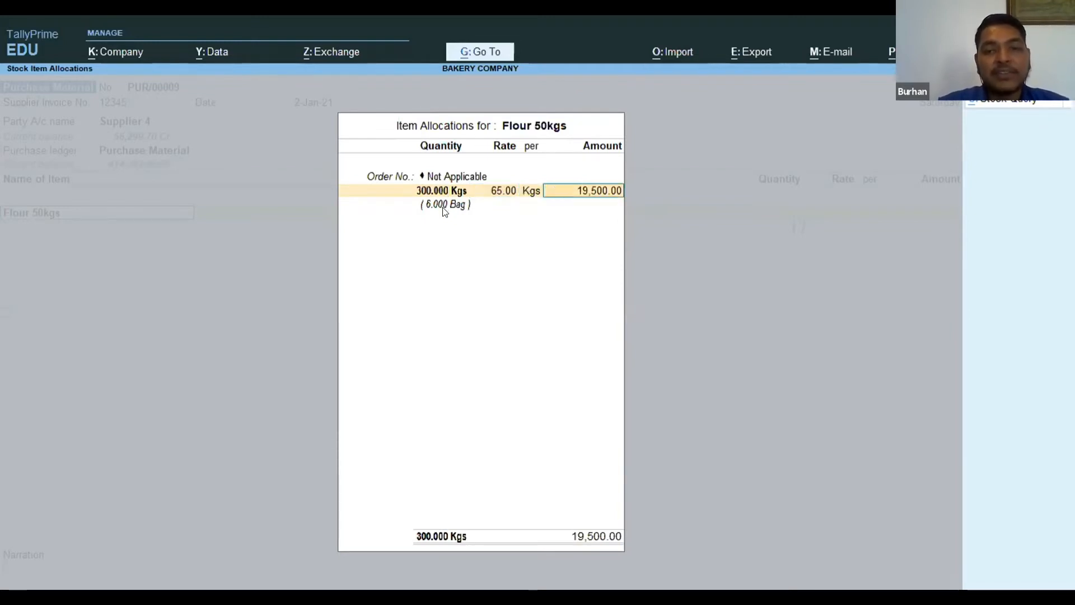
pyautogui.press('Return')
pyautogui.press('Return')
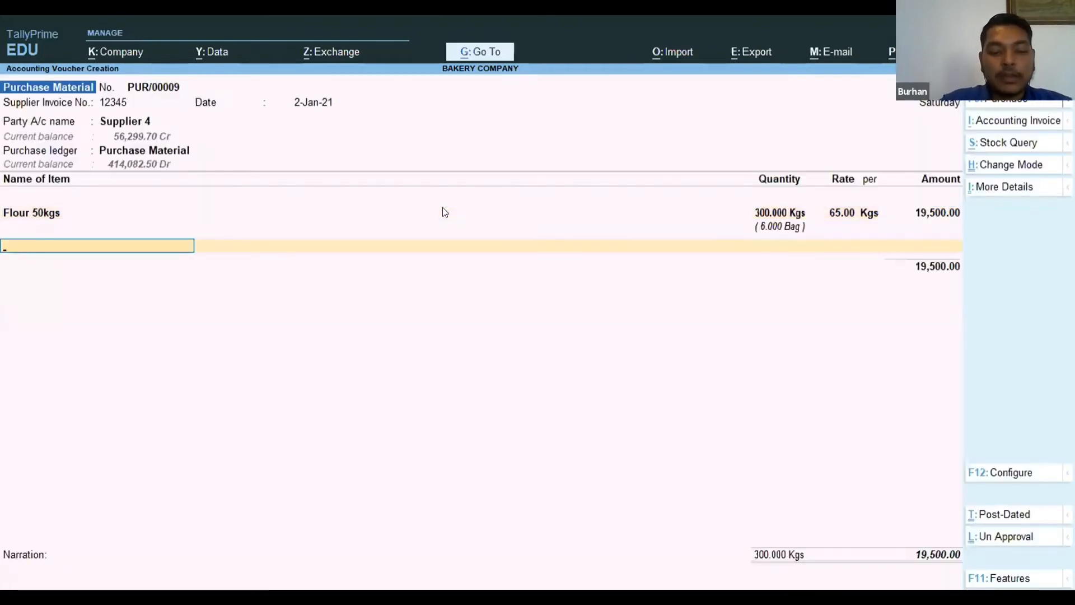
pyautogui.write('yea')
pyautogui.press('BackSpace')
pyautogui.press('BackSpace')
pyautogui.press('BackSpace')
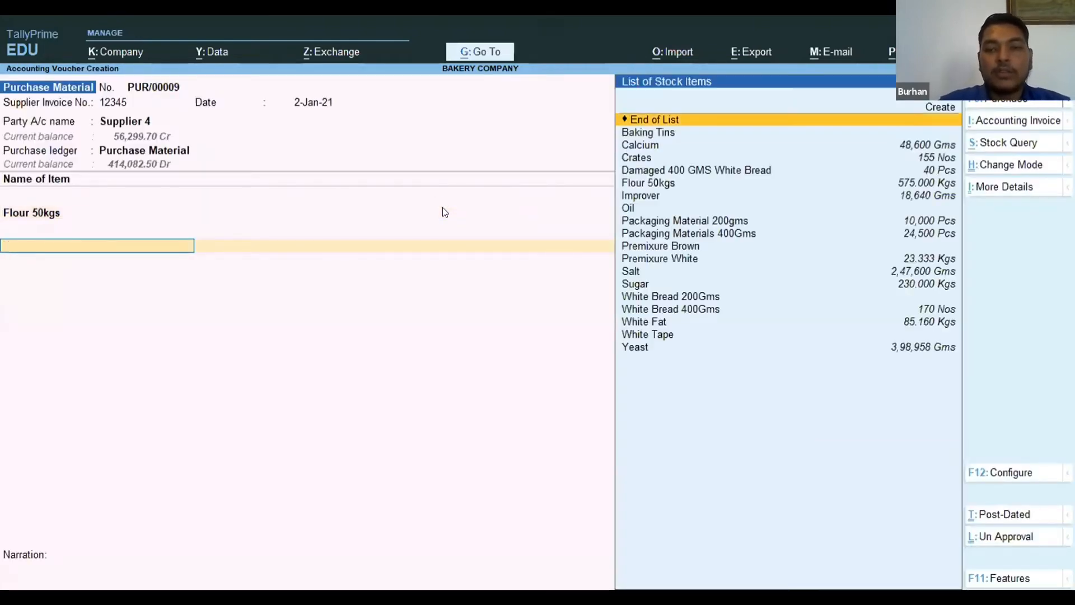
# Choose Packaging Material 200gms as the second item of the purchase voucher.
pyautogui.press('Down')
pyautogui.press('Down')
pyautogui.press('Down')
pyautogui.press('Down')
pyautogui.press('Down')
pyautogui.press('Down')
pyautogui.press('Down')
pyautogui.press('Down')
pyautogui.press('Down')
pyautogui.press('Up')
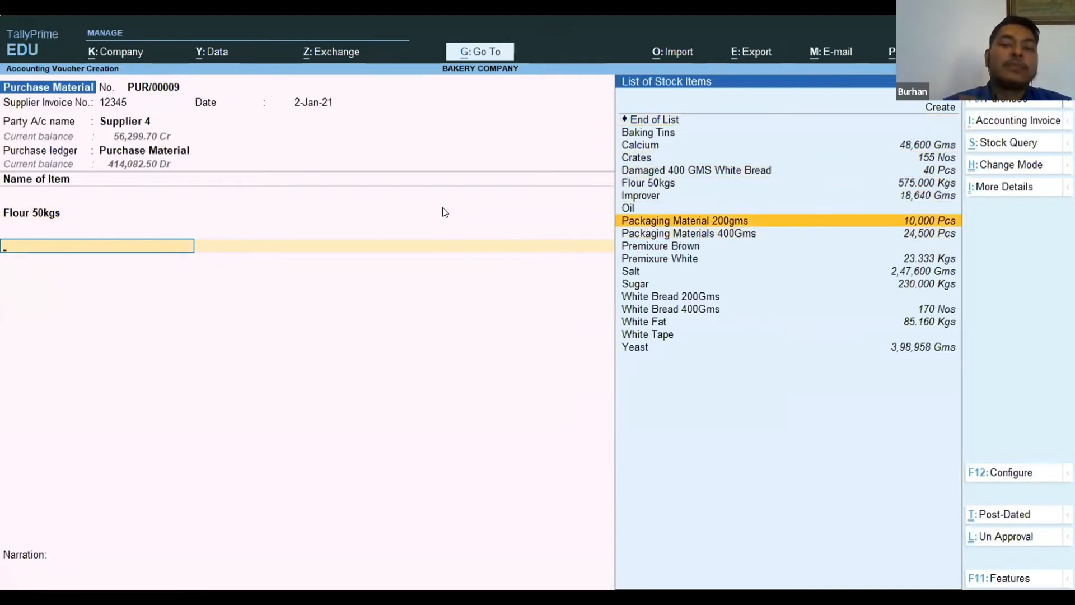
pyautogui.press('Return')
# Allocate 10,000 pieces of the packaging material at the rate of 1.43 each, with the order number not applicable.
pyautogui.press('Return')
pyautogui.write('10000')
pyautogui.press('Return')
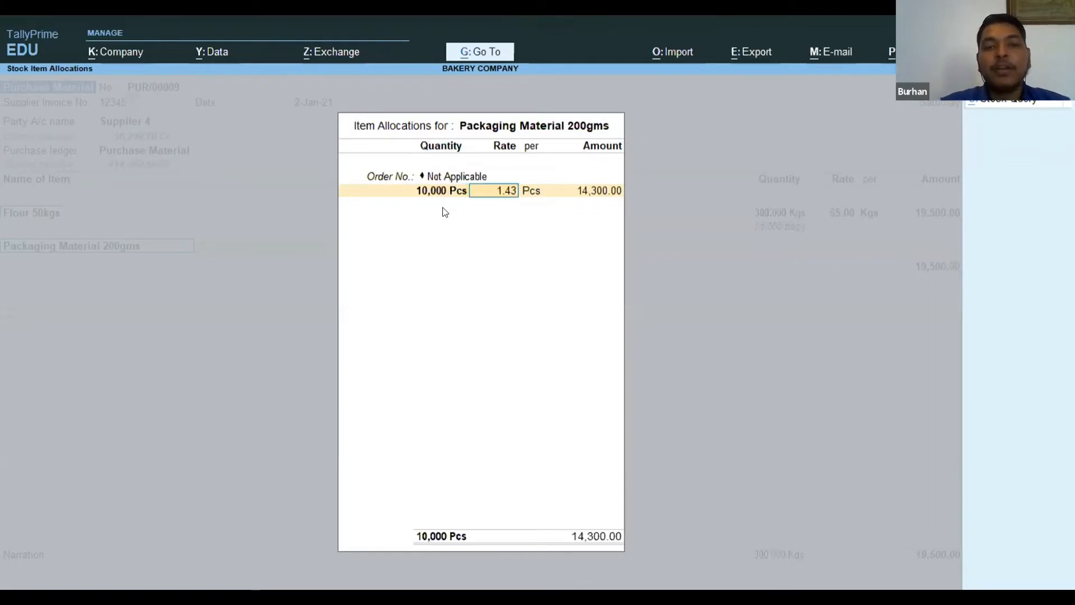
pyautogui.press('Return')
pyautogui.press('Return')
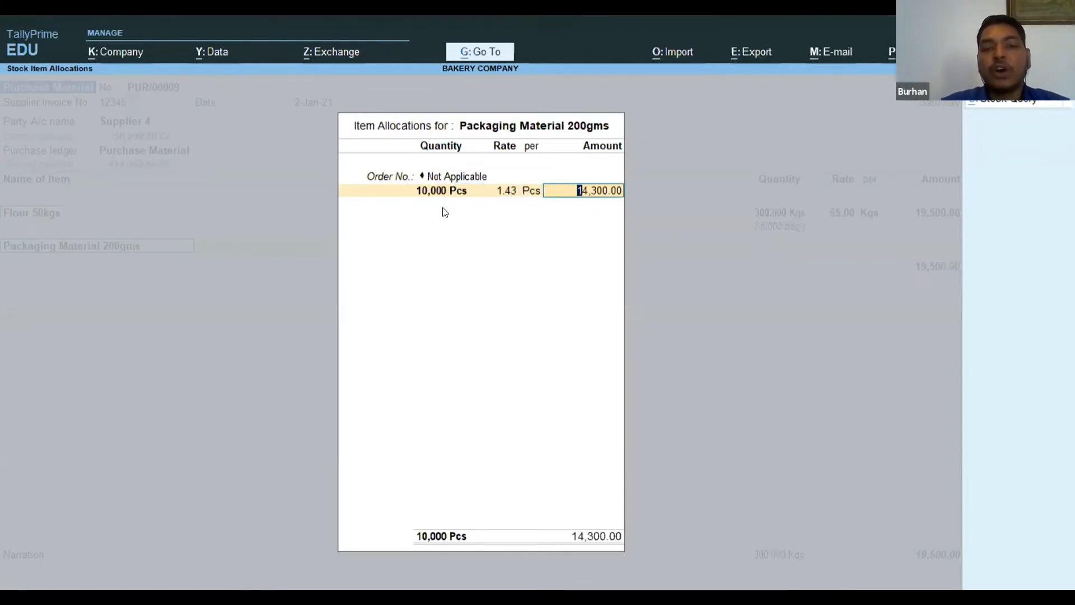
pyautogui.press('Return')
pyautogui.press('Return')
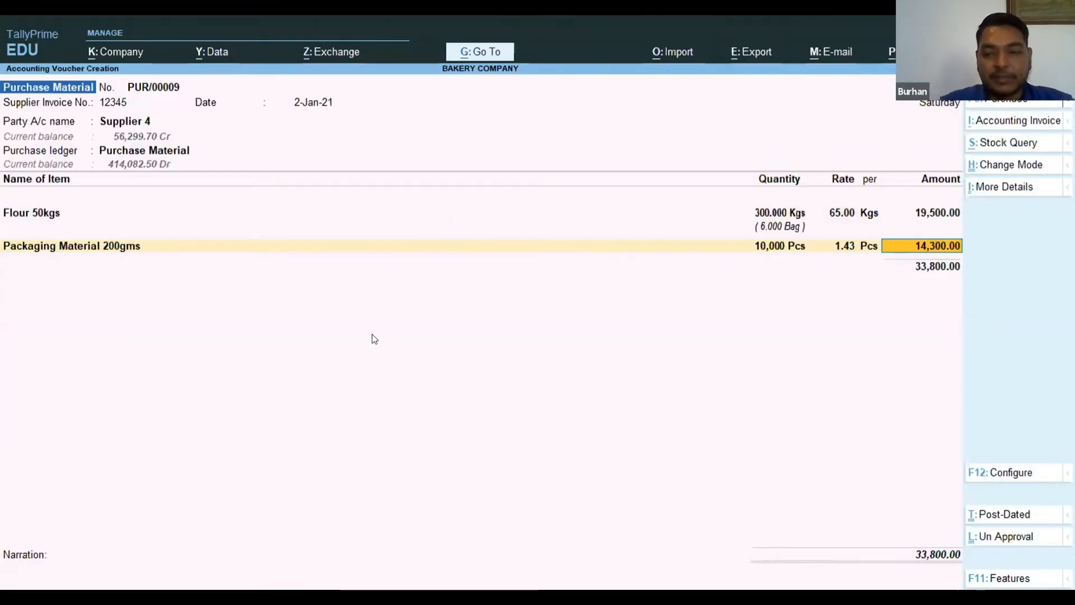
pyautogui.press('Return')
# End the item list, leave the narration blank and save the purchase voucher.
pyautogui.press('Return')
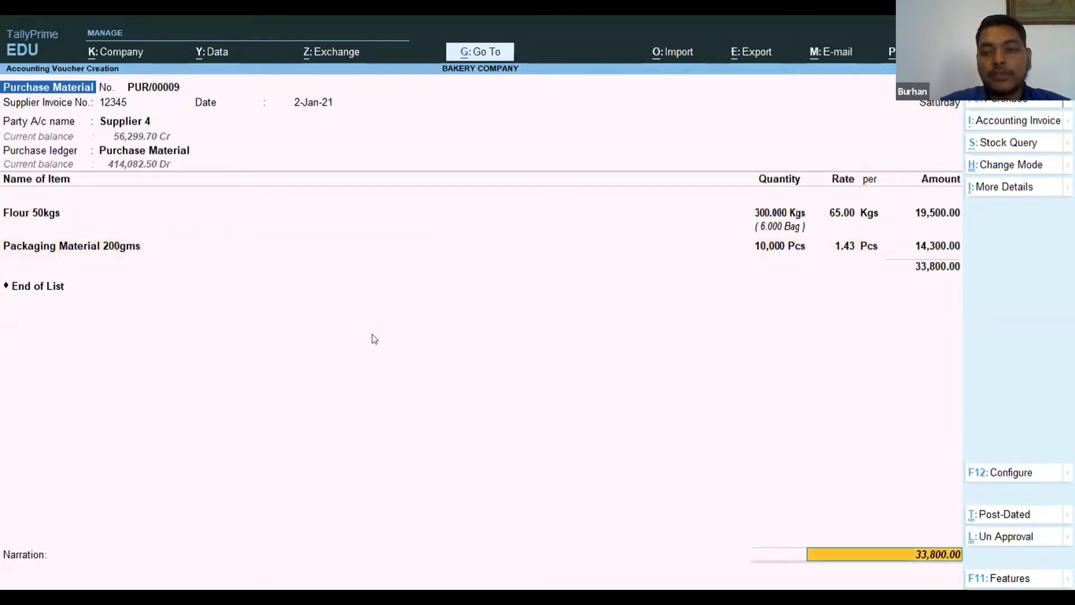
pyautogui.press('Return')
pyautogui.press('Return')
pyautogui.press('Return')
pyautogui.press('Return')
pyautogui.press('Return')
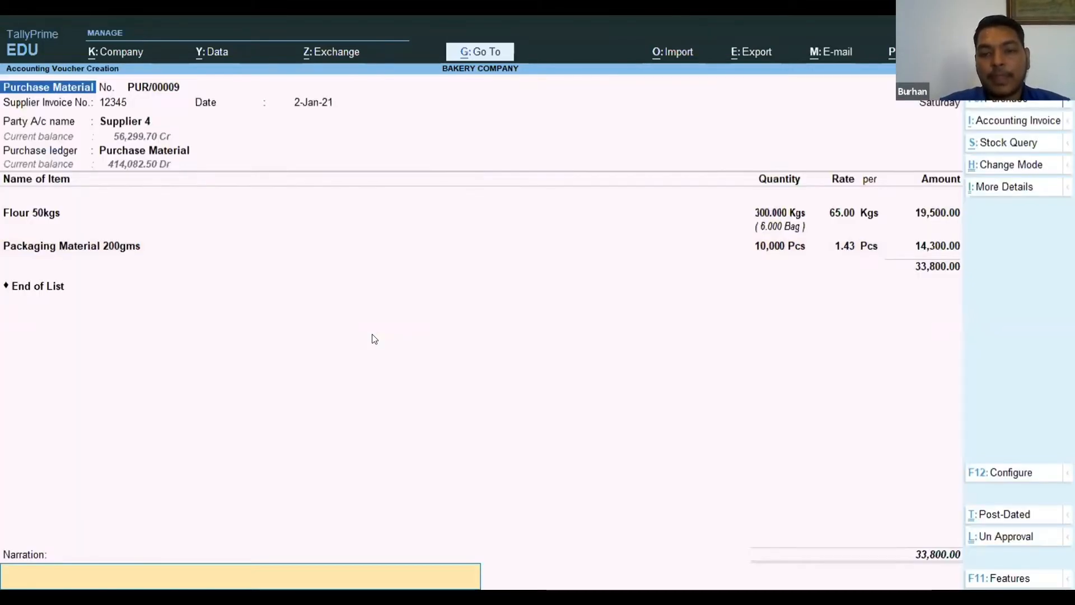
pyautogui.press('Return')
pyautogui.press('Return')
pyautogui.press('Return')
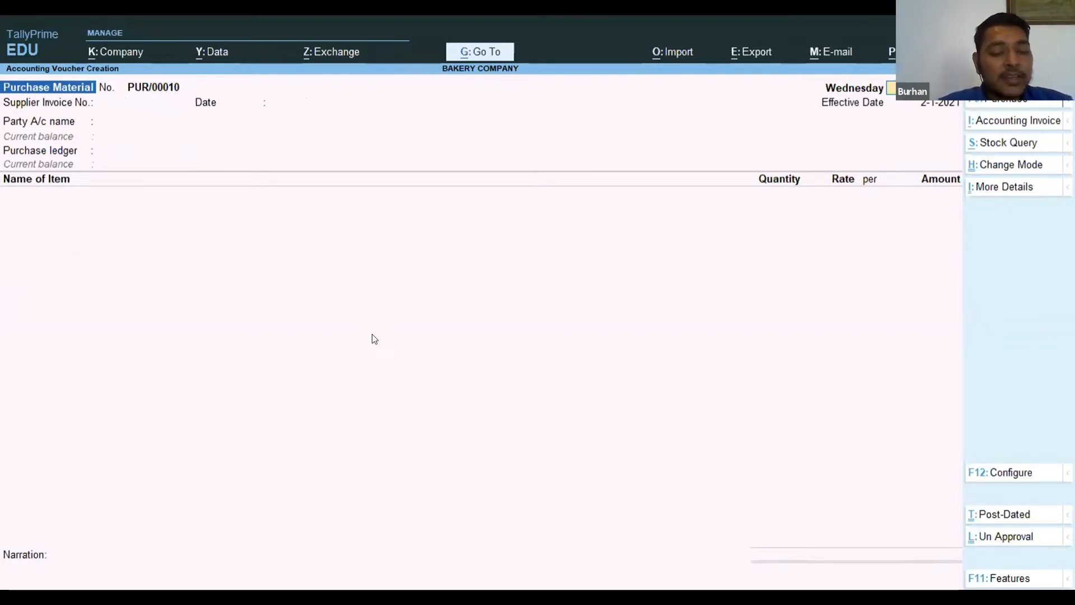
# Leave purchase voucher entry and open the Stock Summary report of the inventory section.
pyautogui.press('Escape')
pyautogui.press('Escape')
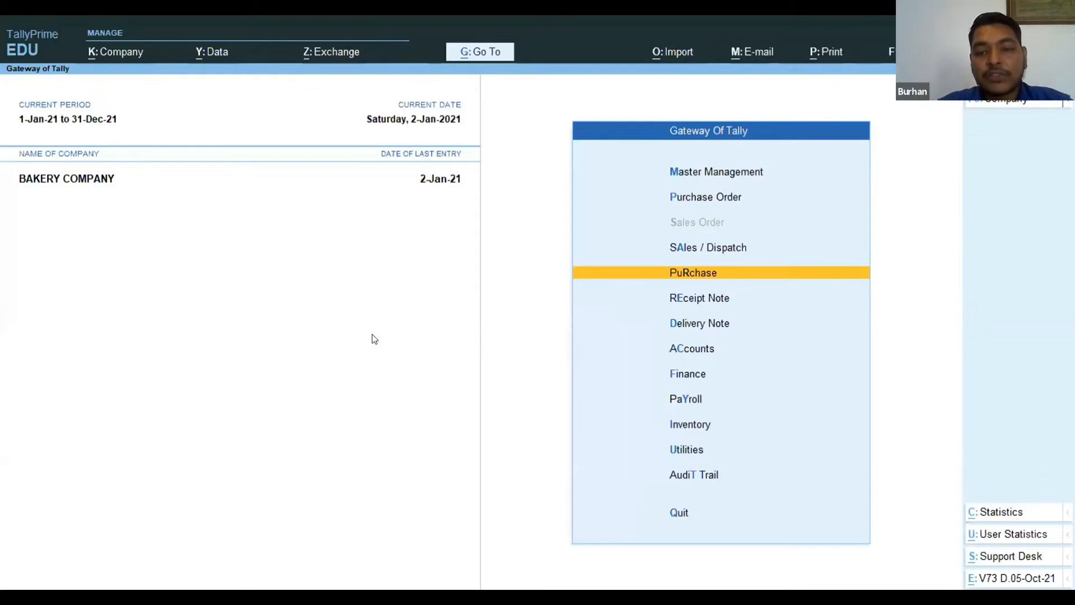
pyautogui.press('i')
pyautogui.press('Return')
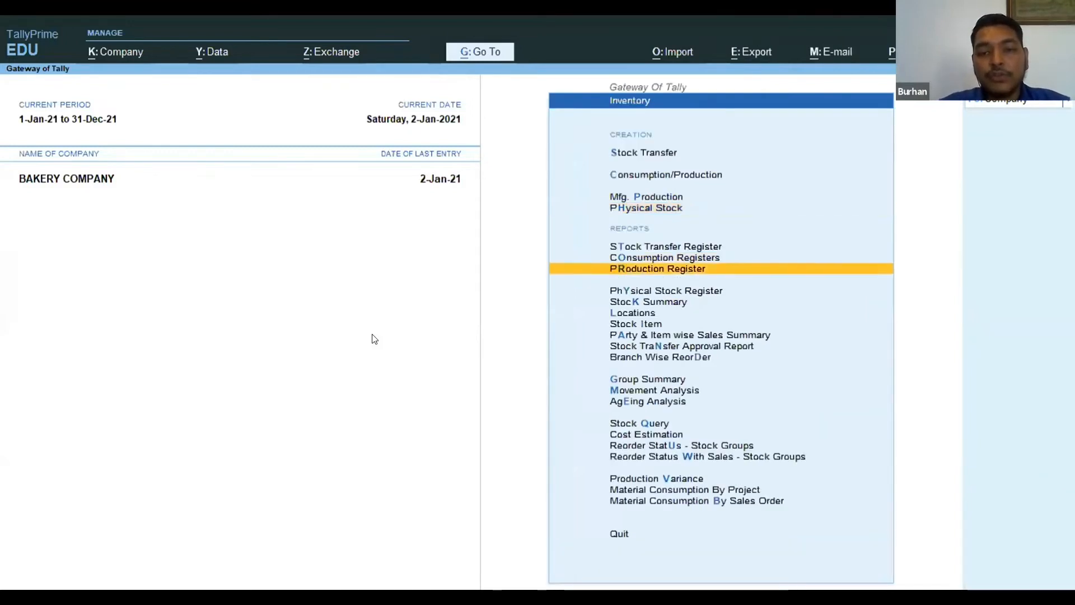
pyautogui.press('Down')
pyautogui.press('Down')
pyautogui.press('Down')
pyautogui.press('Return')
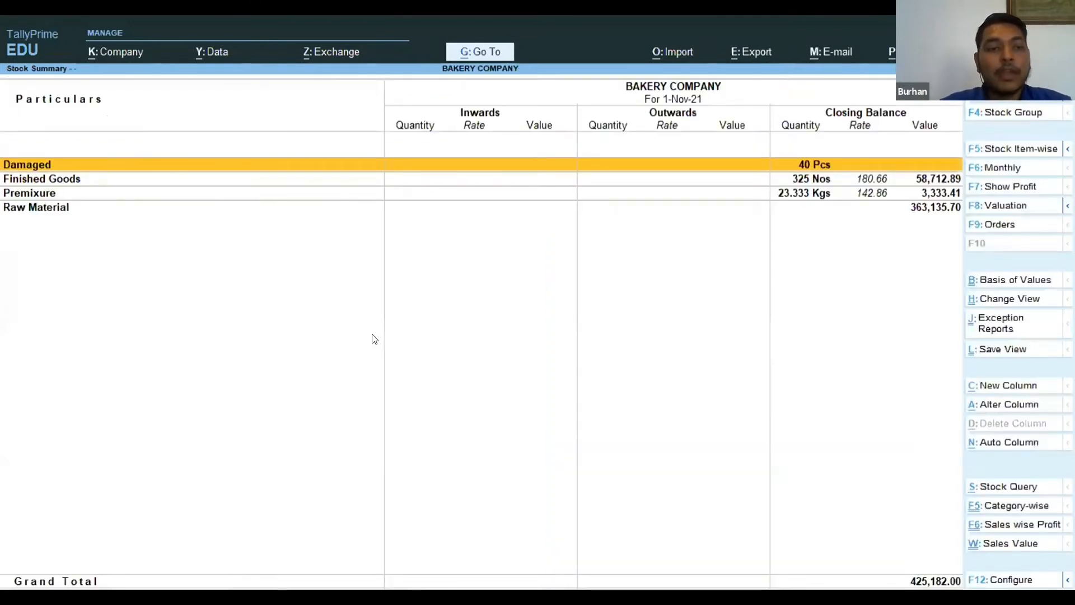
# Drill down through the Raw Material group to the monthly summary of Flour 50kgs.
pyautogui.press('Down')
pyautogui.press('Down')
pyautogui.press('Down')
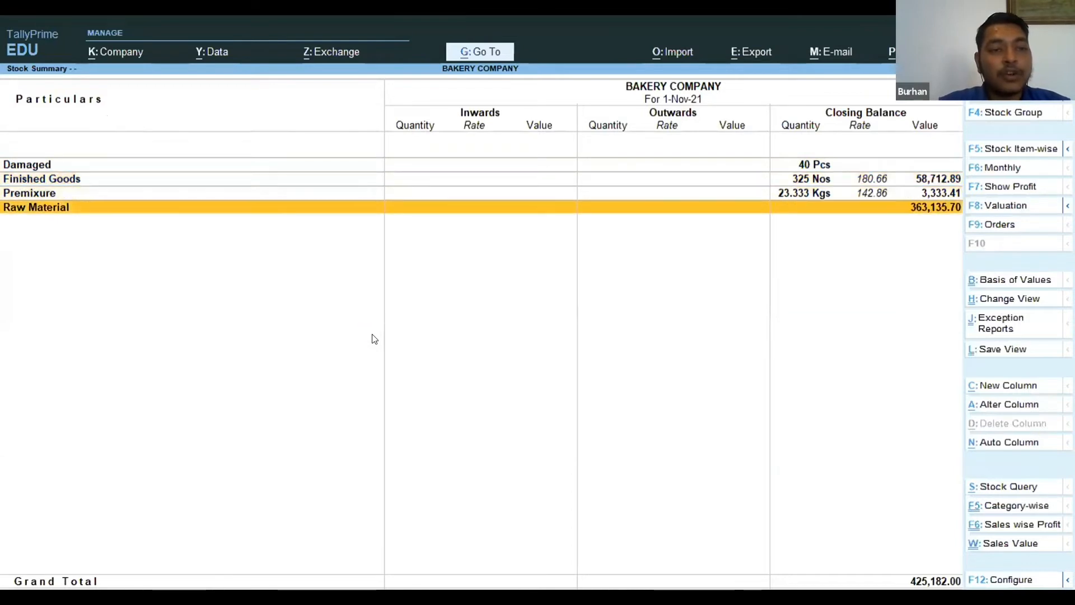
pyautogui.press('Return')
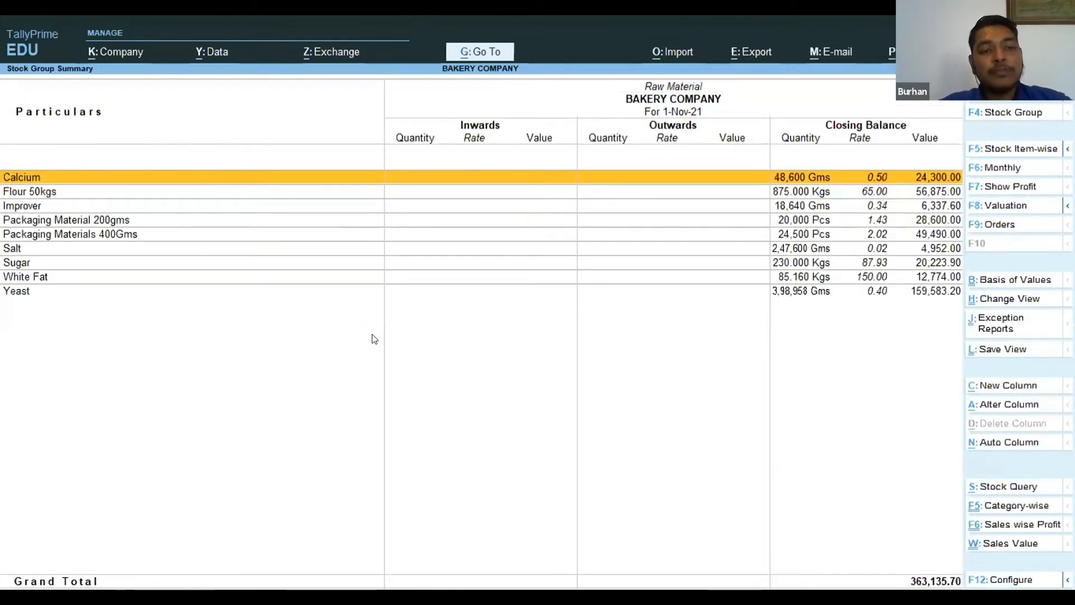
pyautogui.press('Down')
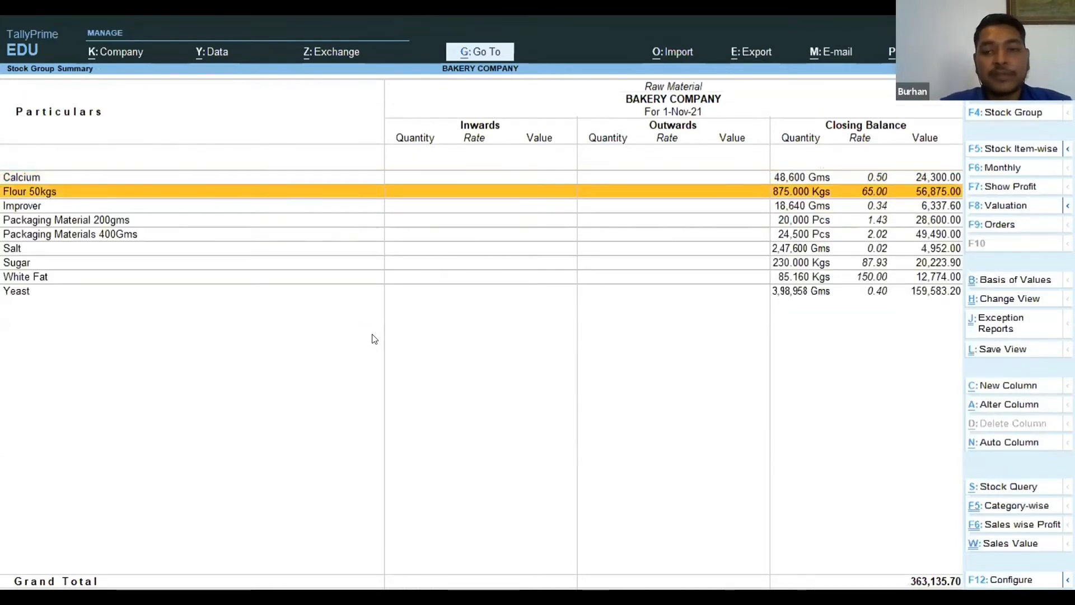
pyautogui.press('Return')
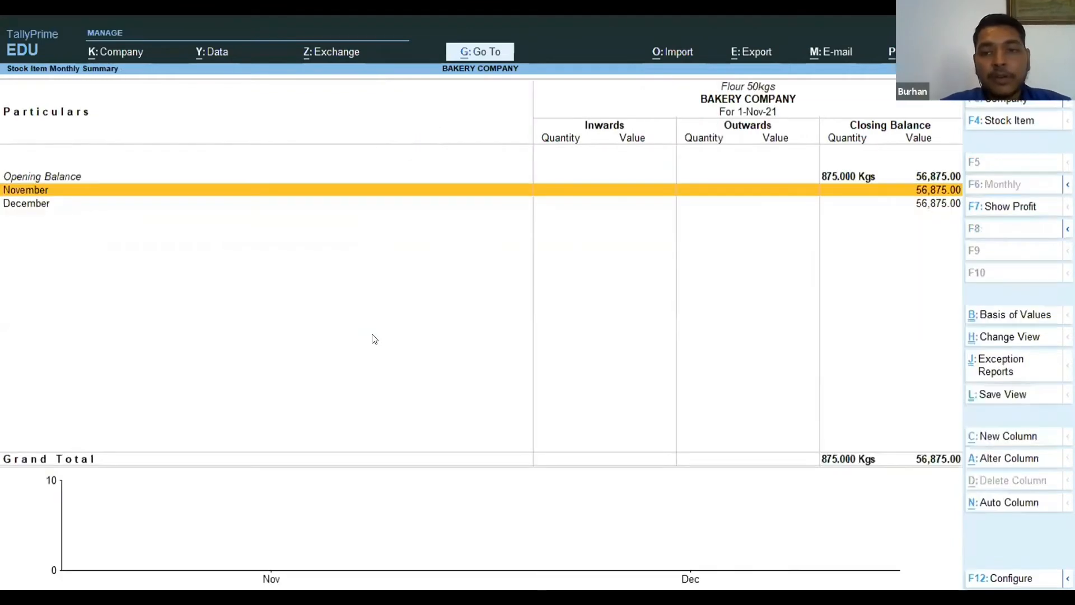
# Set the flour summary's period from 1-Jan-21 to 2-Jan-21.
pyautogui.hotkey('alt', 'F2')
pyautogui.write('1-1')
pyautogui.press('Return')
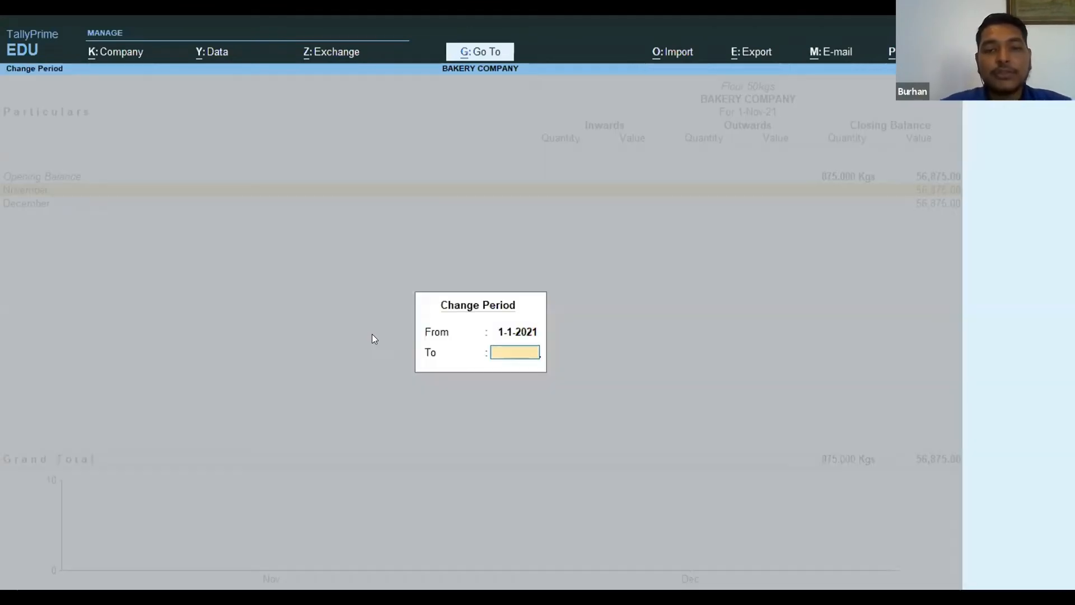
pyautogui.write('2-1')
pyautogui.press('Return')
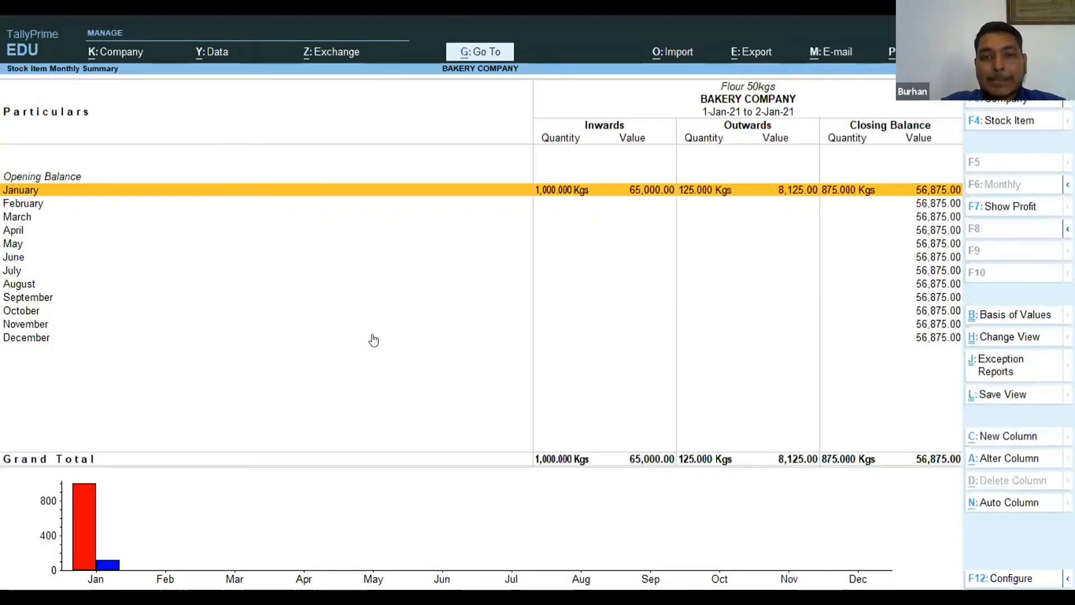
# Examine the January stock vouchers of Flour 50kgs down to the Supplier 4 purchase.
pyautogui.press('Return')
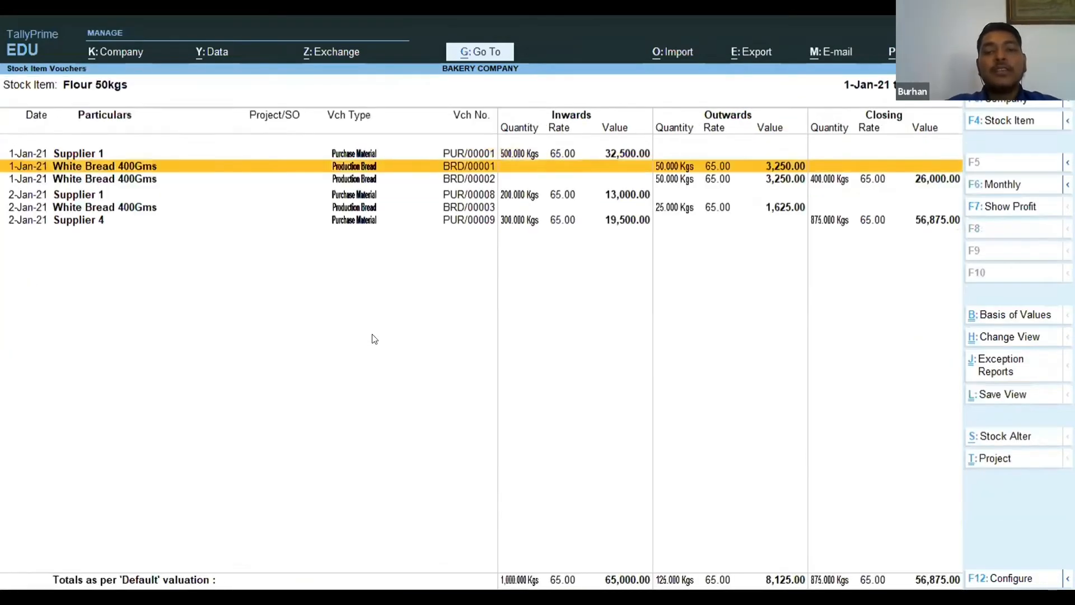
pyautogui.press('Down')
pyautogui.press('Down')
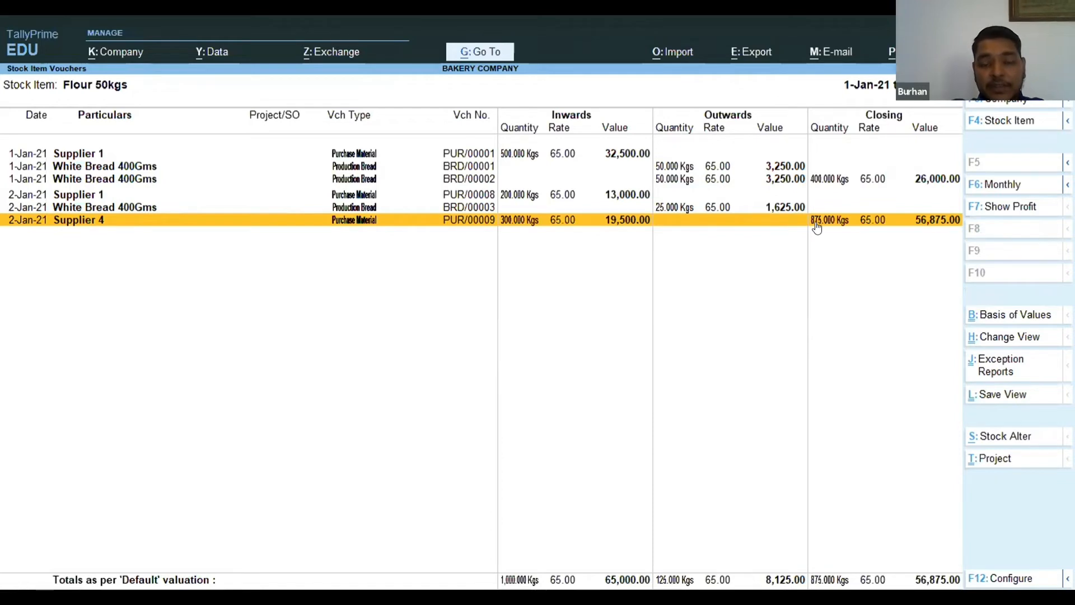
pyautogui.press('Escape')
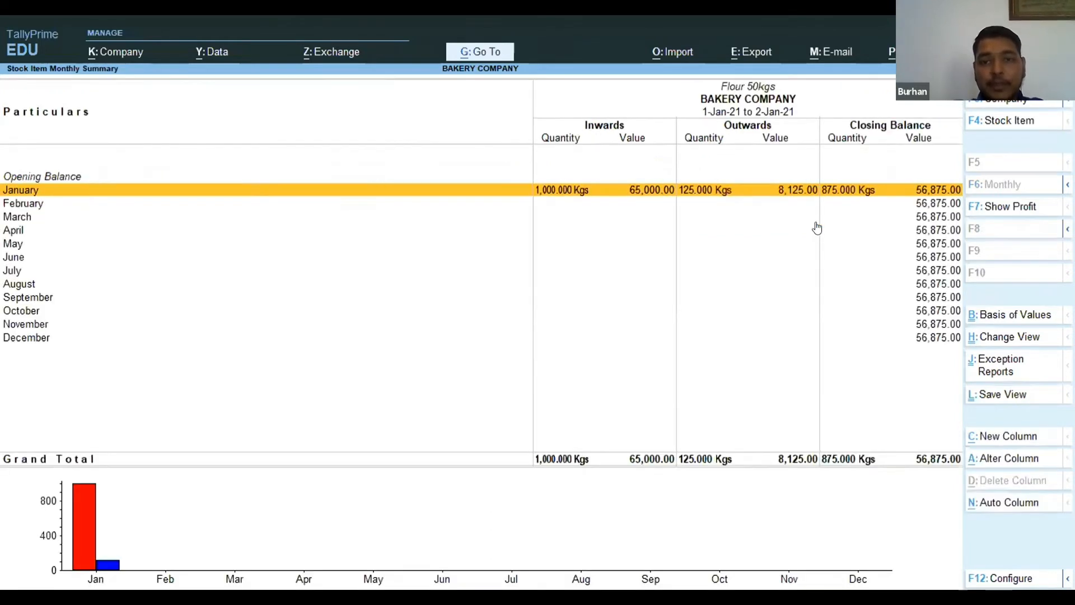
# Return to the Raw Material items and open the monthly summary of Packaging Material 200gms.
pyautogui.press('Escape')
pyautogui.press('Down')
pyautogui.press('Down')
pyautogui.press('Down')
pyautogui.press('Up')
pyautogui.press('Return')
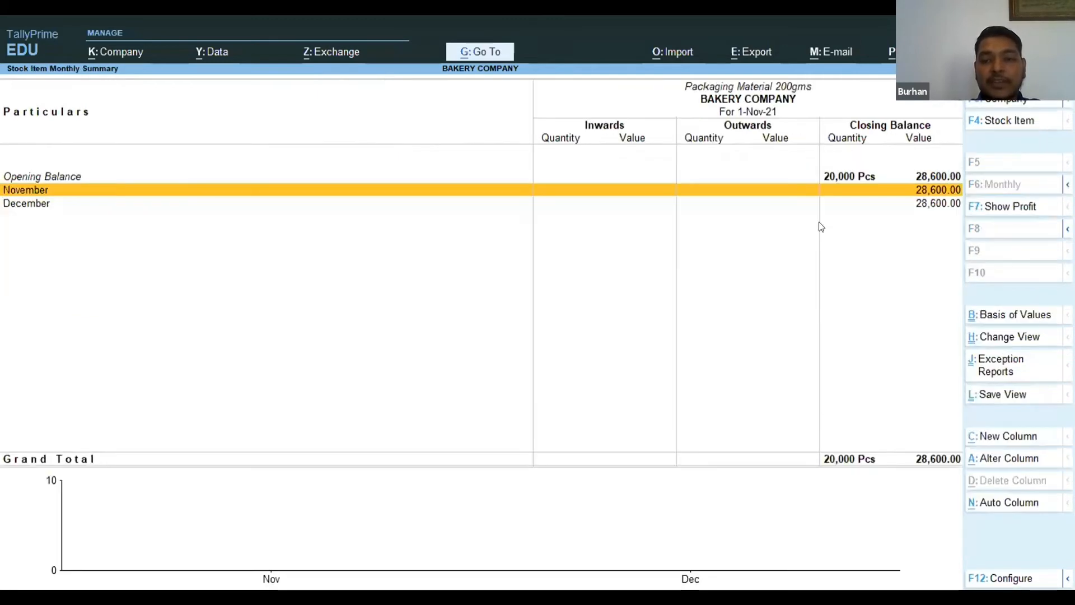
# Set the packaging material's period from 1-Jan-21 to 2-Jan-21 and check its January voucher from Supplier 4.
pyautogui.press('F2')
pyautogui.write('1.1.')
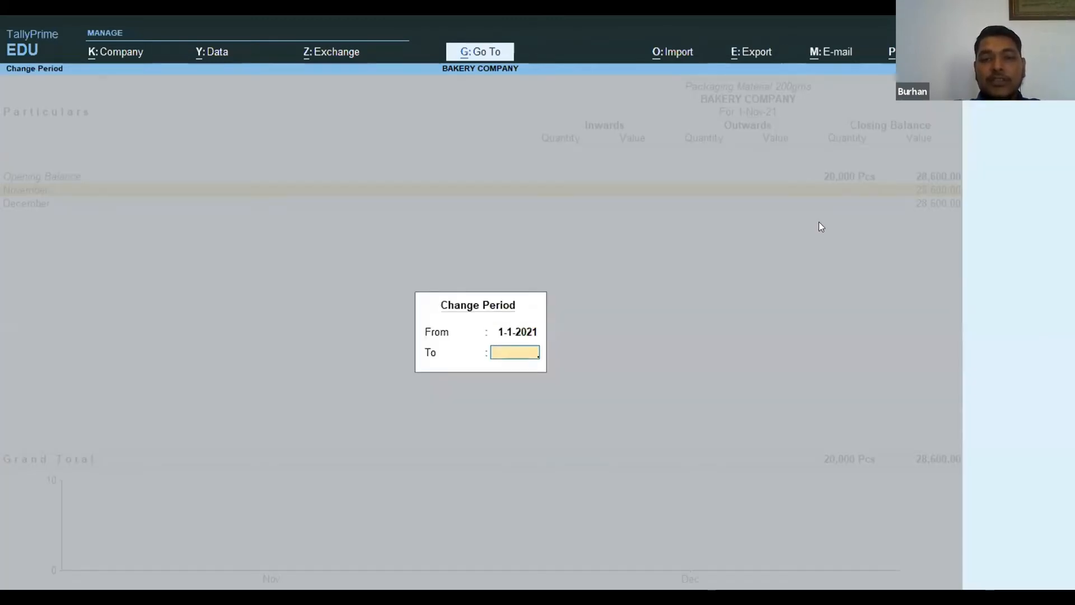
pyautogui.press('Return')
pyautogui.press('Return')
pyautogui.press('Down')
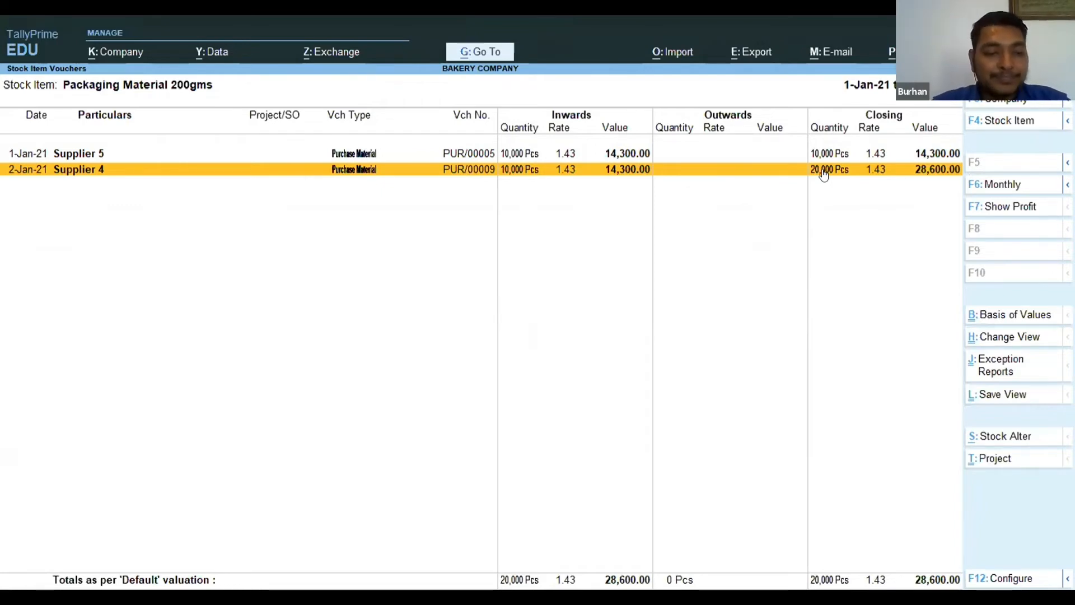
# Leave the packaging material reports and start a Production Premixure manufacturing voucher from the Inventory section.
pyautogui.press('Escape')
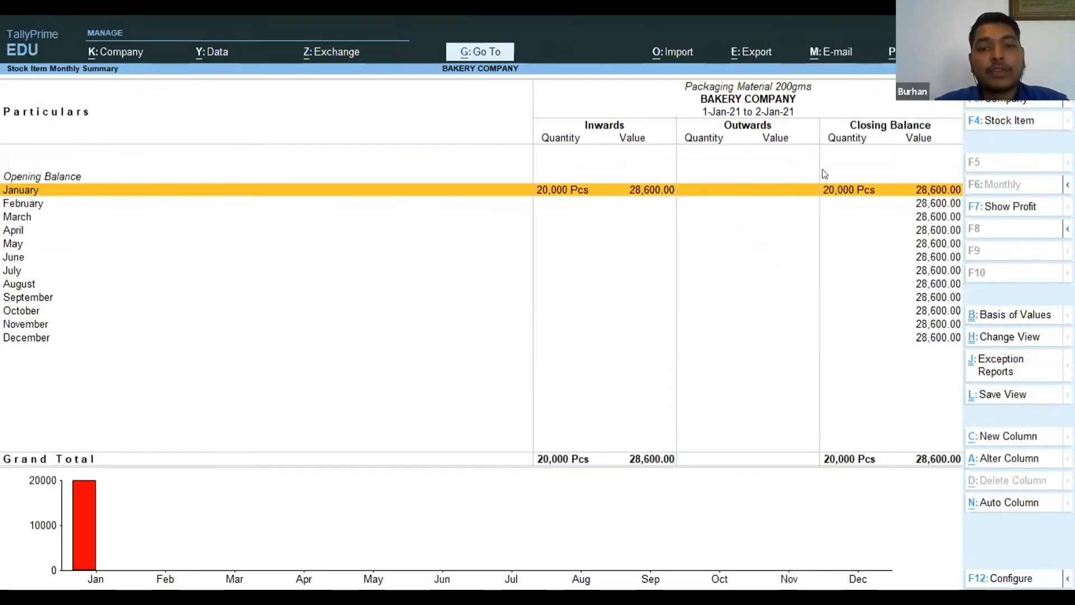
pyautogui.press('Escape')
pyautogui.press('Escape')
pyautogui.press('Escape')
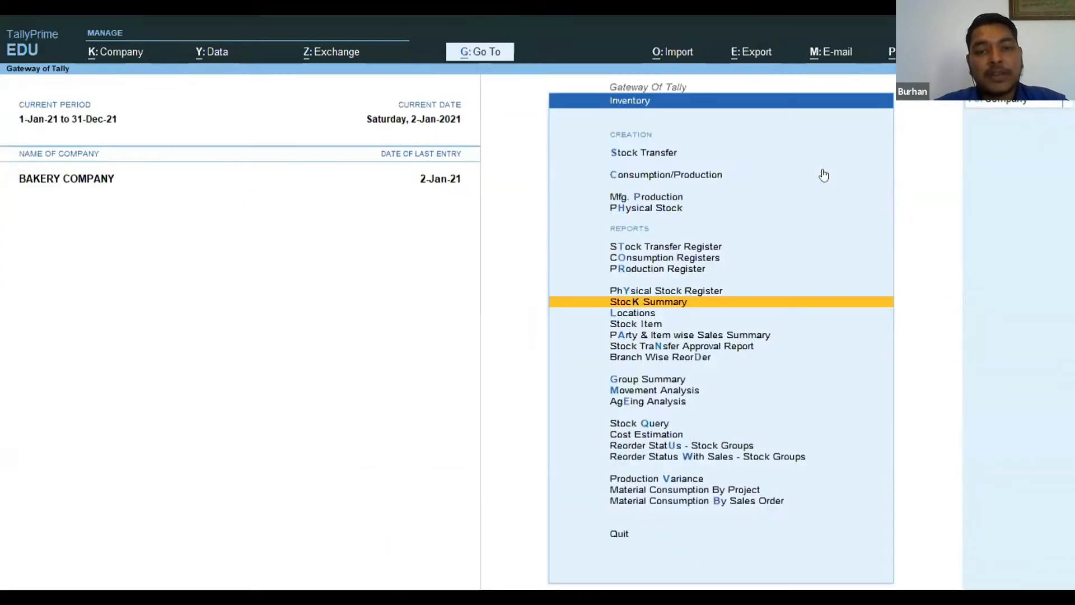
pyautogui.press('Escape')
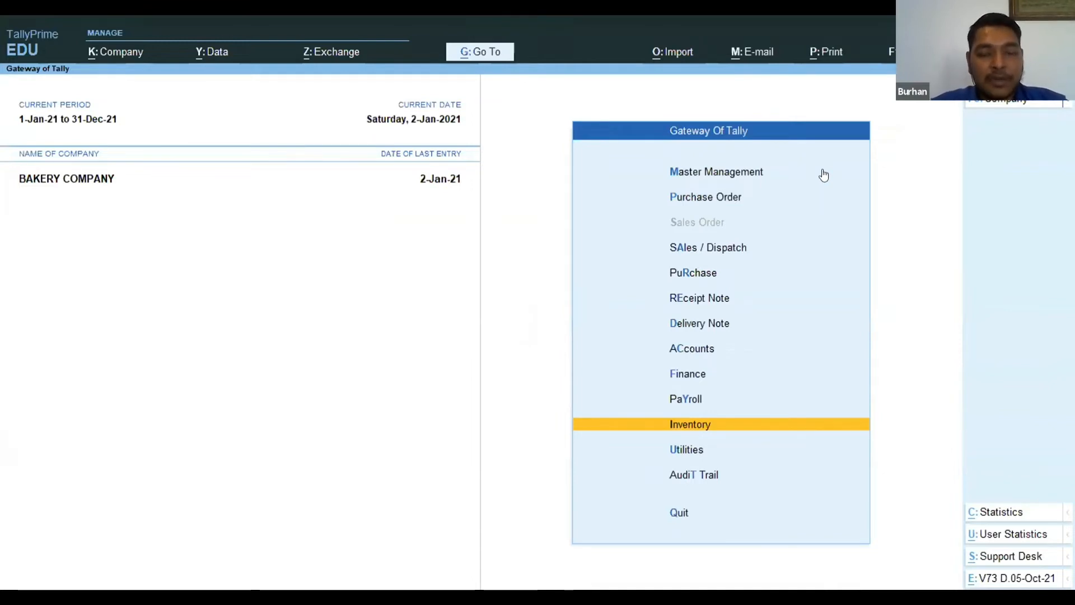
pyautogui.press('Return')
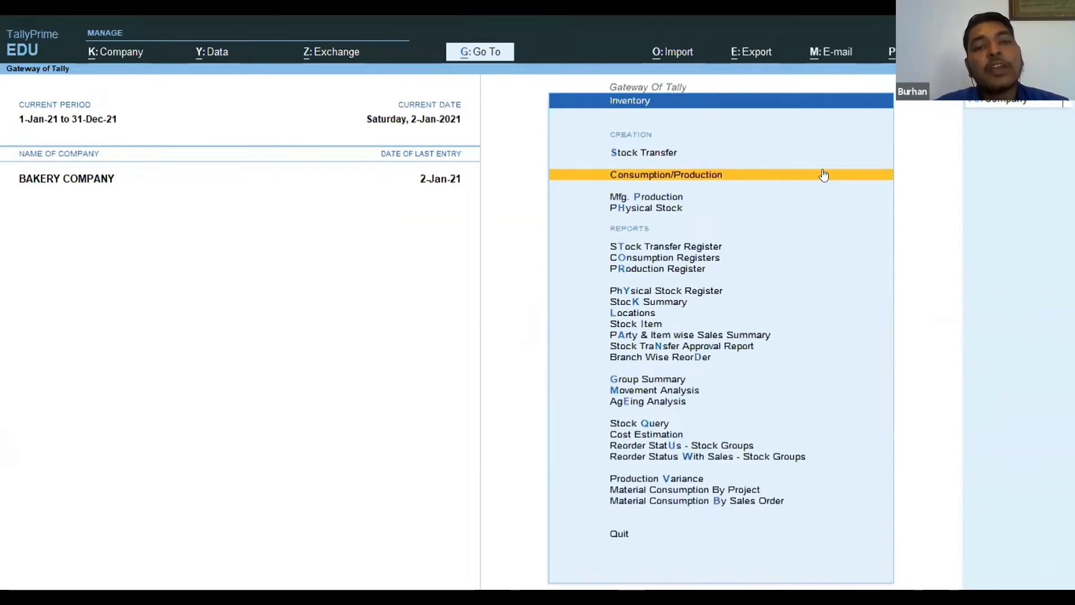
pyautogui.press('Down')
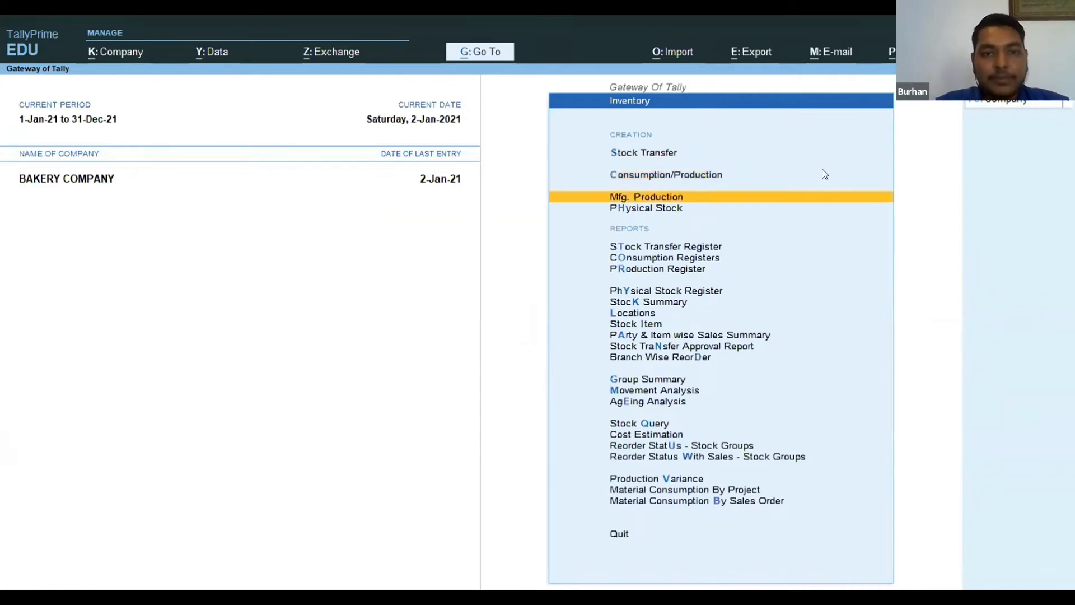
pyautogui.press('Return')
pyautogui.press('Down')
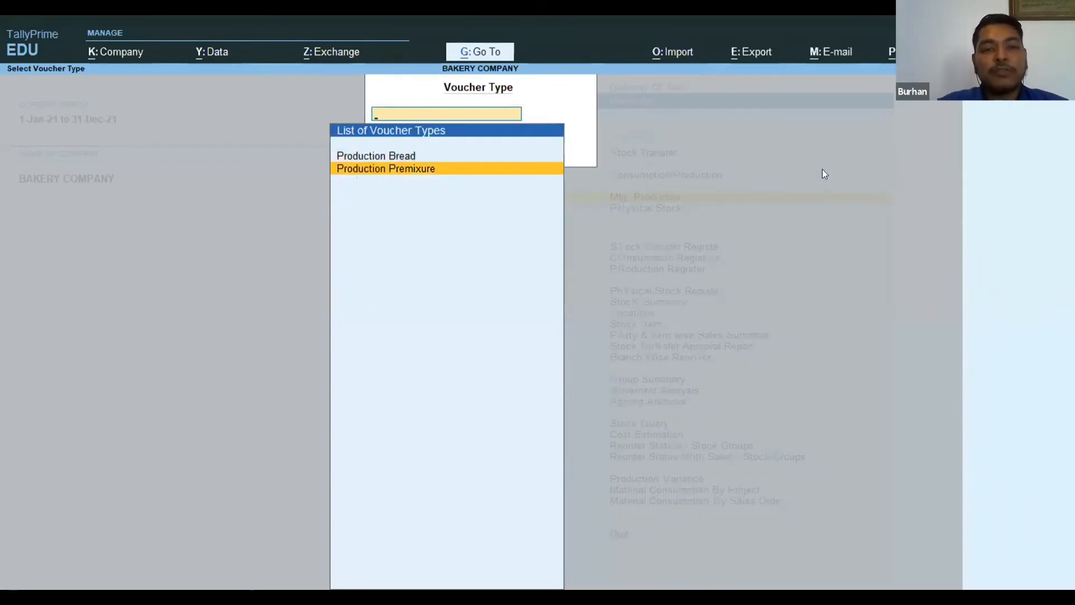
pyautogui.press('Return')
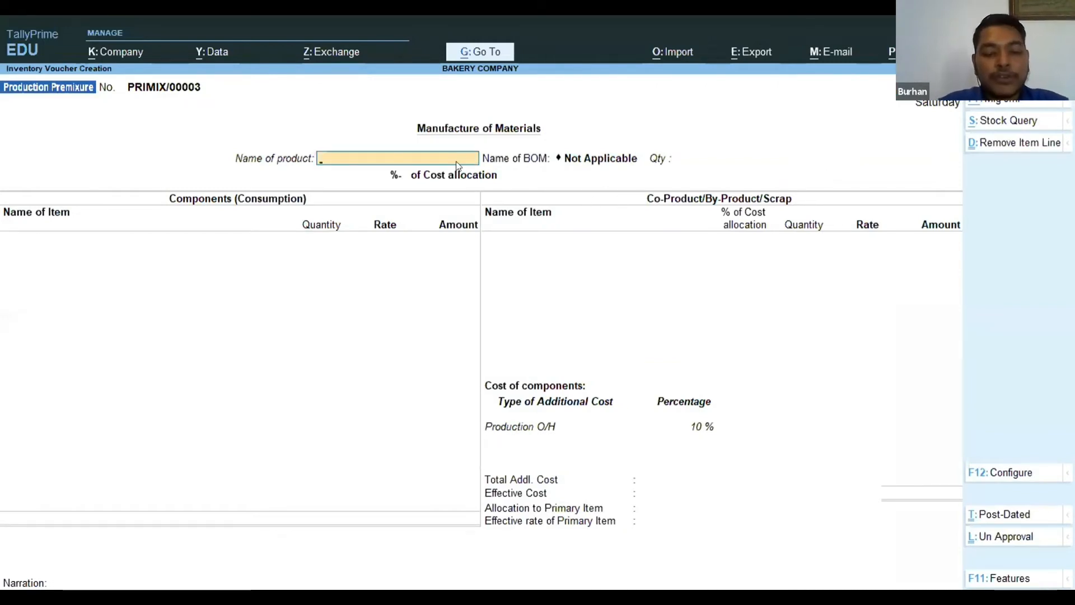
# Choose Premixure White as the product to manufacture with the Std BOM and a quantity of 20 Kgs.
pyautogui.write('Prem')
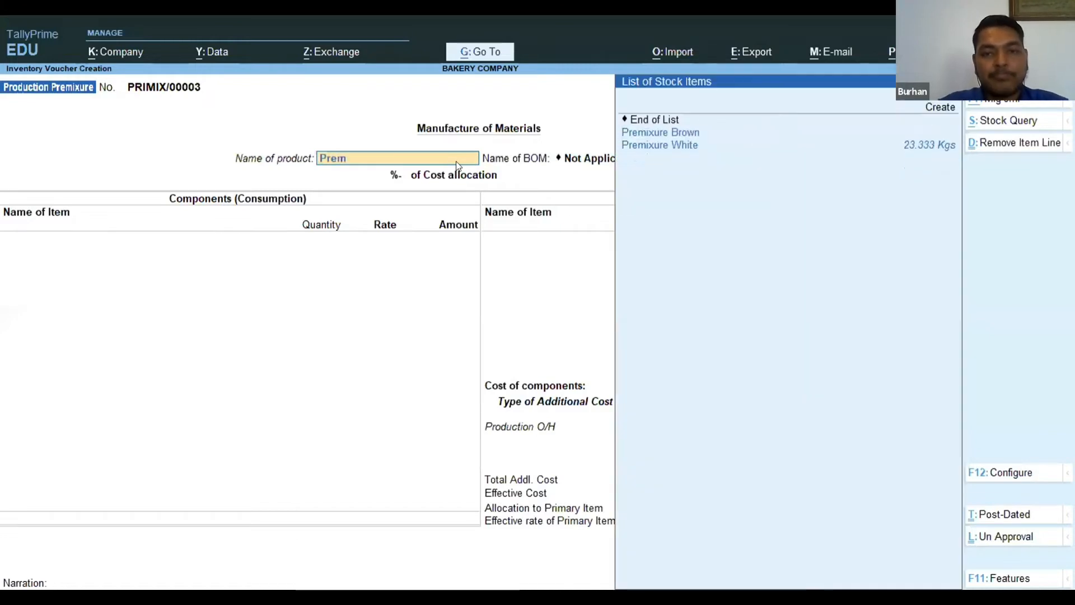
pyautogui.press('Down')
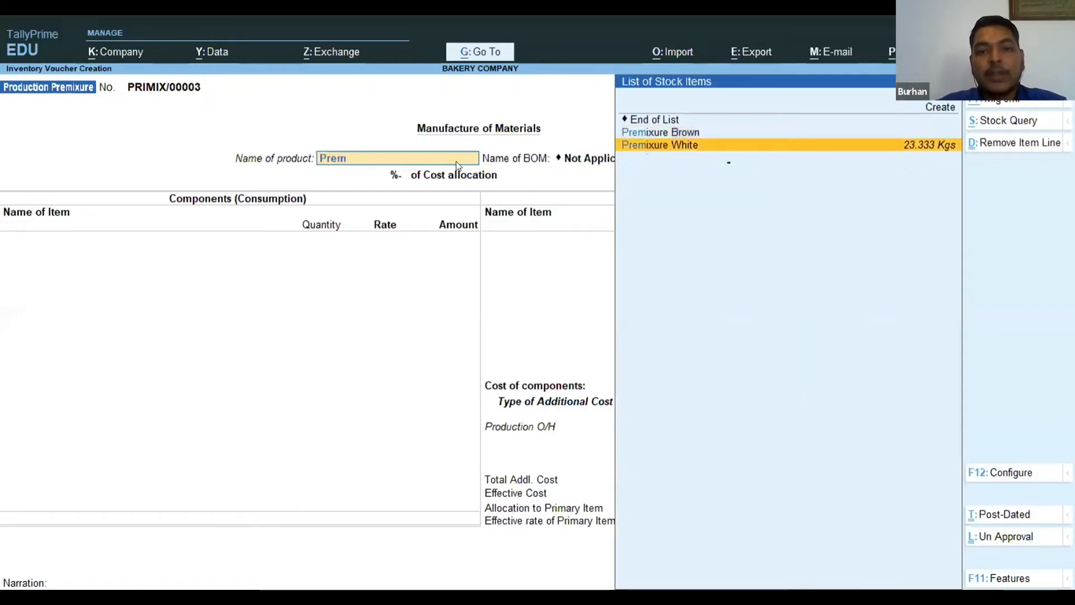
pyautogui.press('Return')
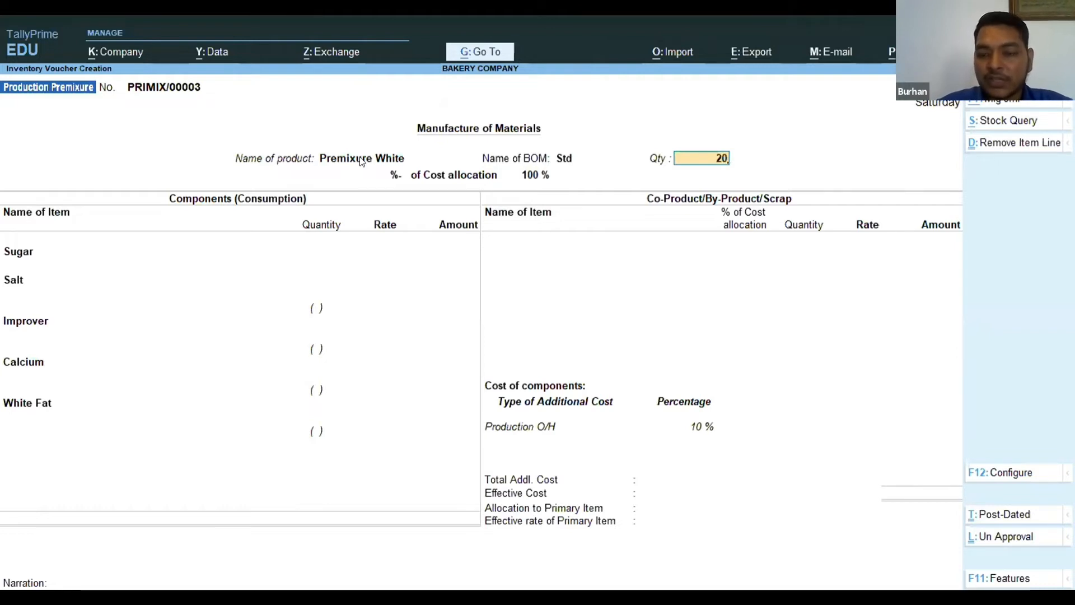
pyautogui.press('Return')
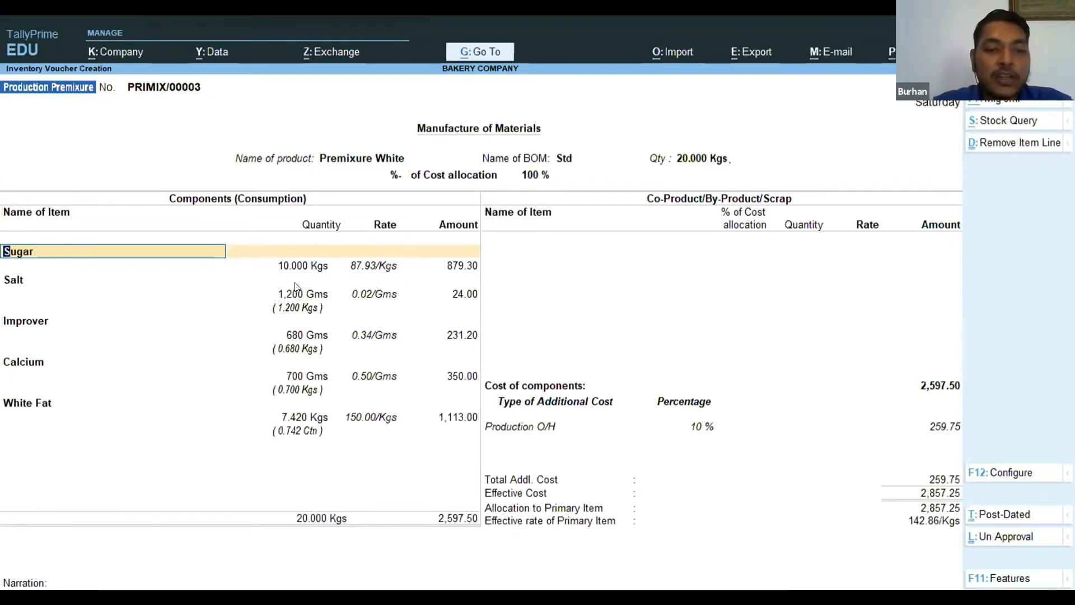
# Review the Sugar component's rate and accept its line with the BOM quantity, rate and amount.
pyautogui.press('Return')
pyautogui.press('Return')
pyautogui.press('Return')
pyautogui.press('Return')
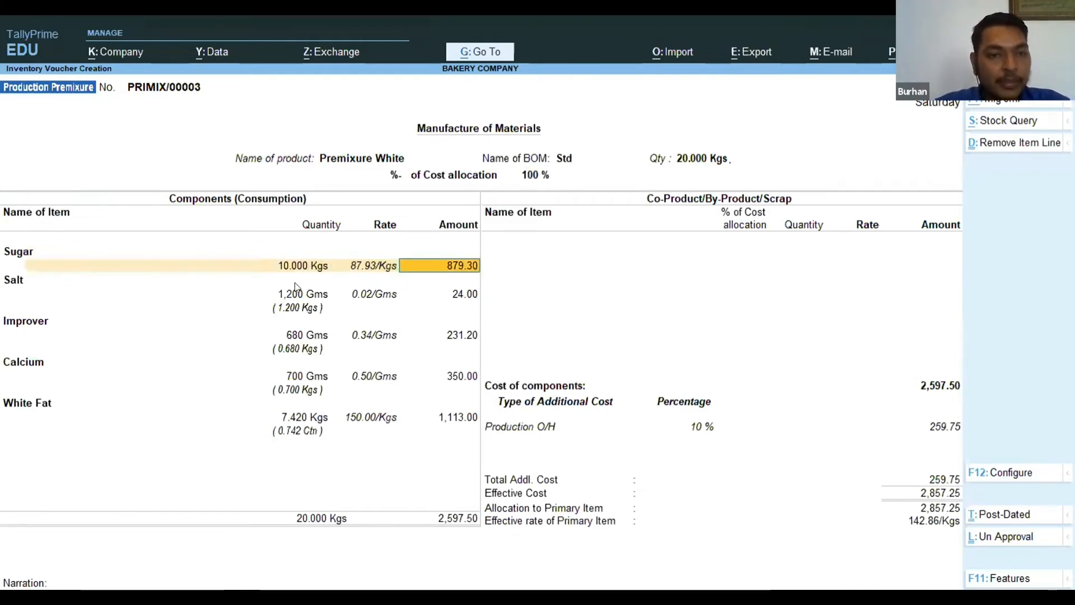
pyautogui.press('BackSpace')
pyautogui.press('BackSpace')
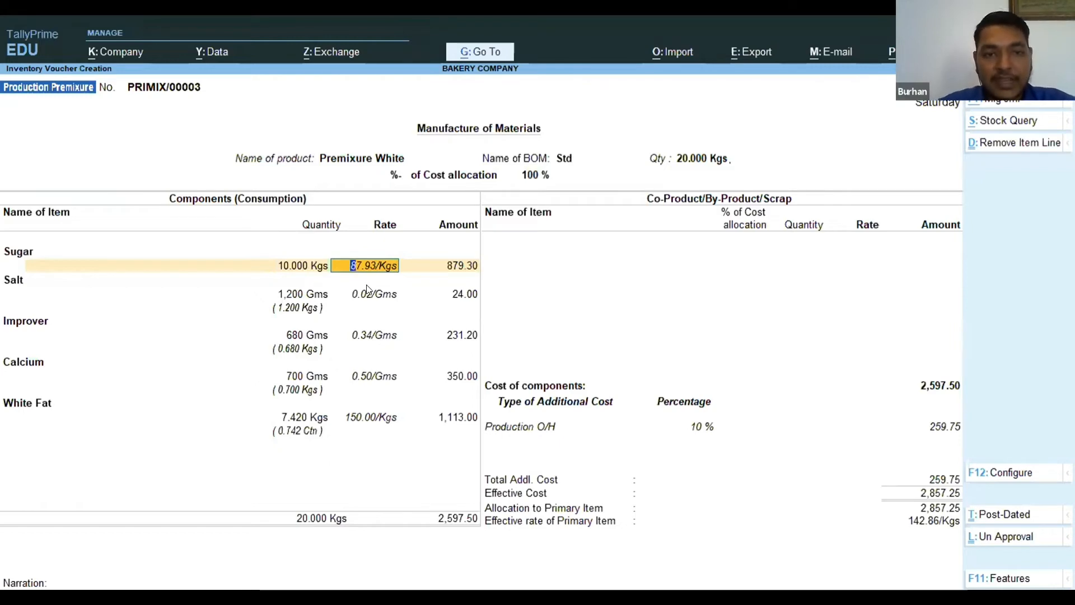
pyautogui.press('Return')
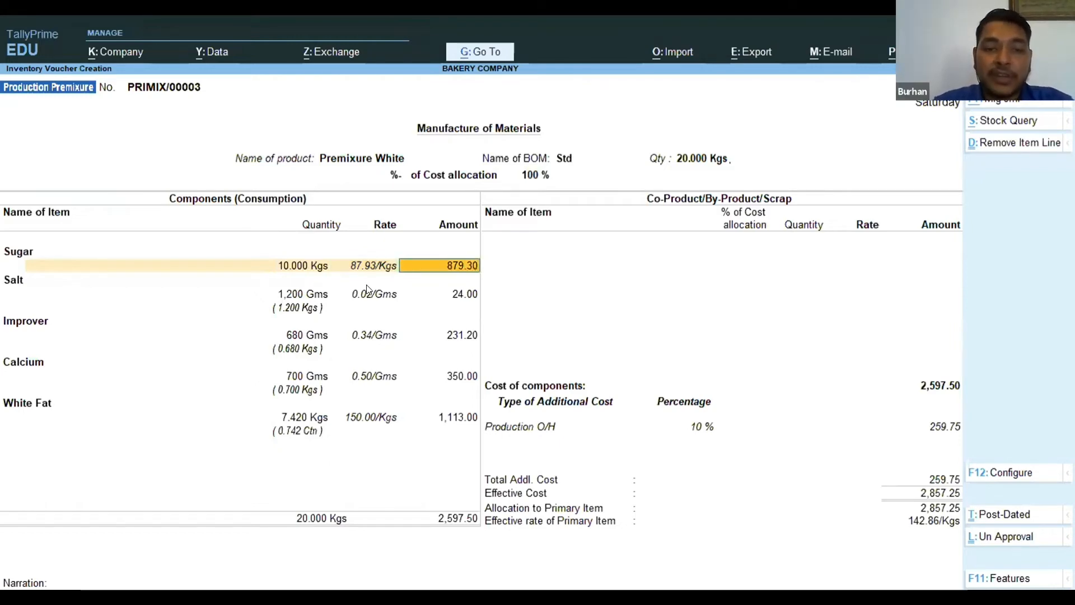
pyautogui.press('Return')
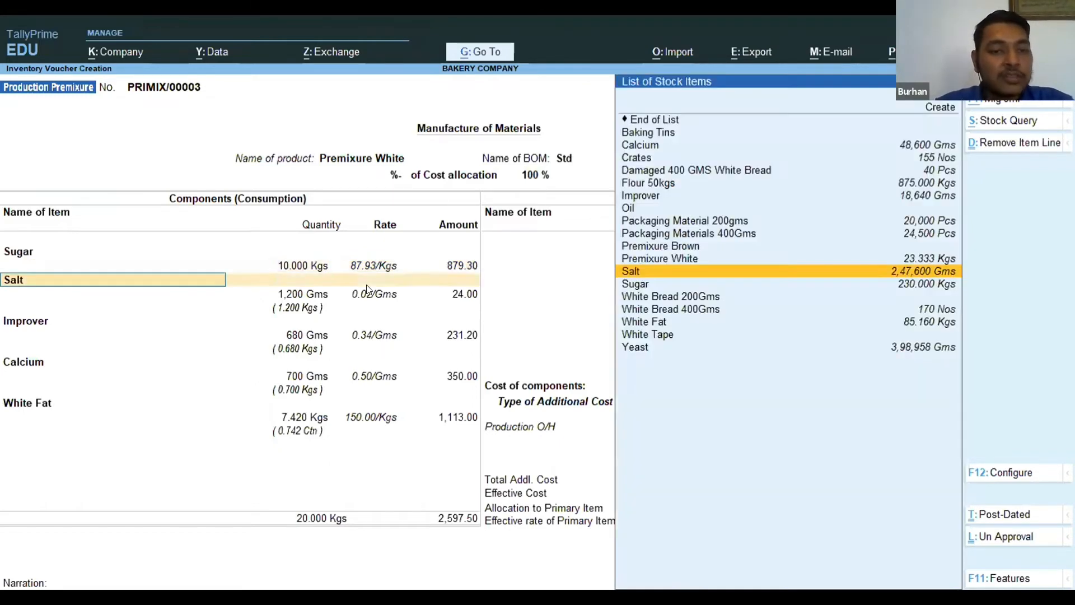
# Accept the Salt, Improver and Calcium component lines with their BOM quantities and rates.
pyautogui.press('Return')
pyautogui.press('Return')
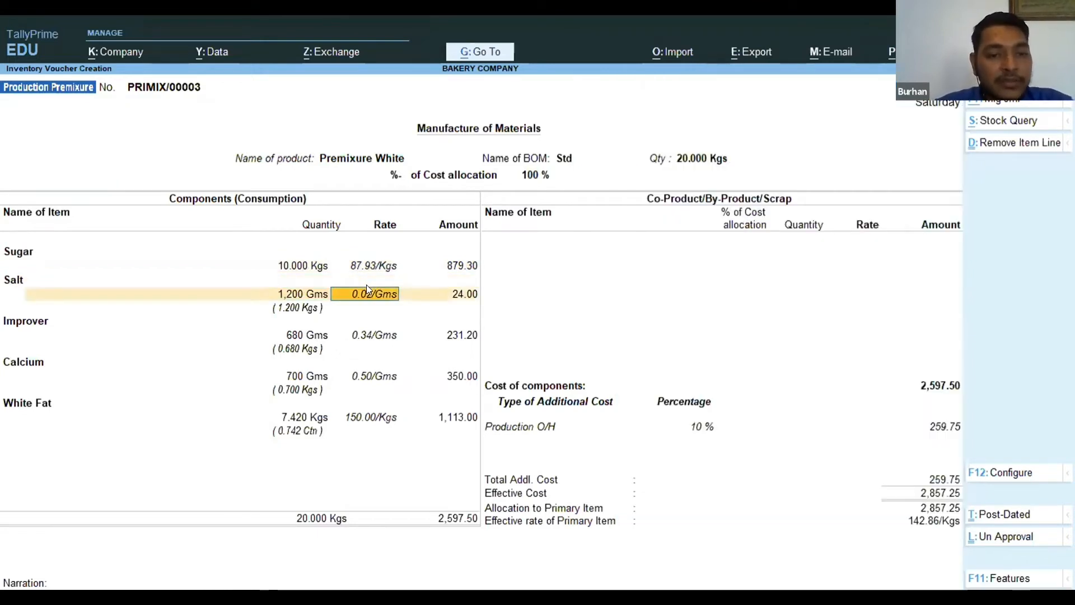
pyautogui.press('Return')
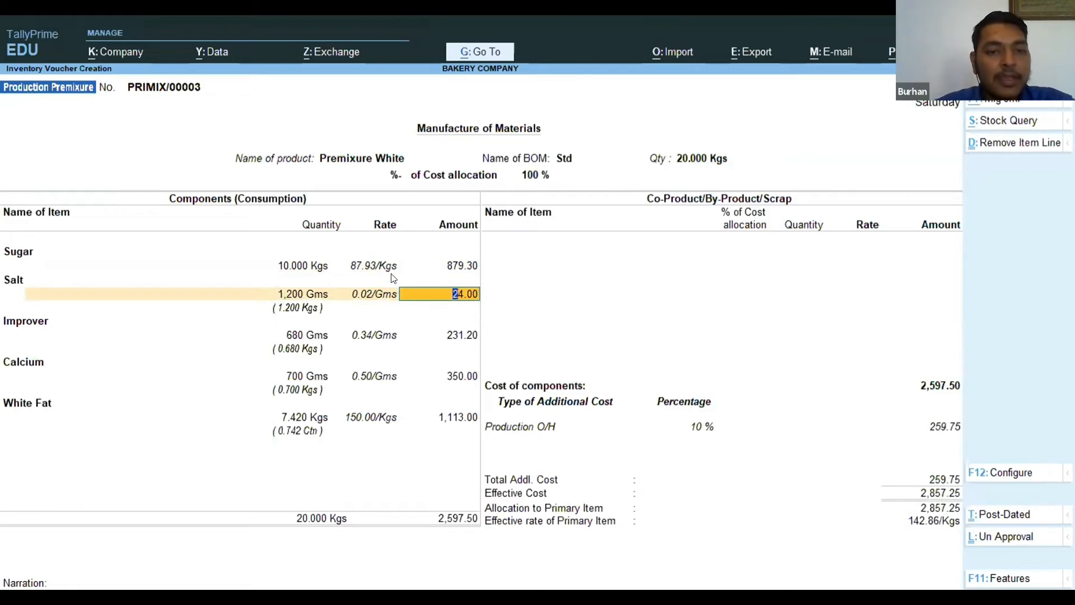
pyautogui.press('Return')
pyautogui.press('Return')
pyautogui.press('Return')
pyautogui.press('Return')
pyautogui.press('Return')
pyautogui.press('Return')
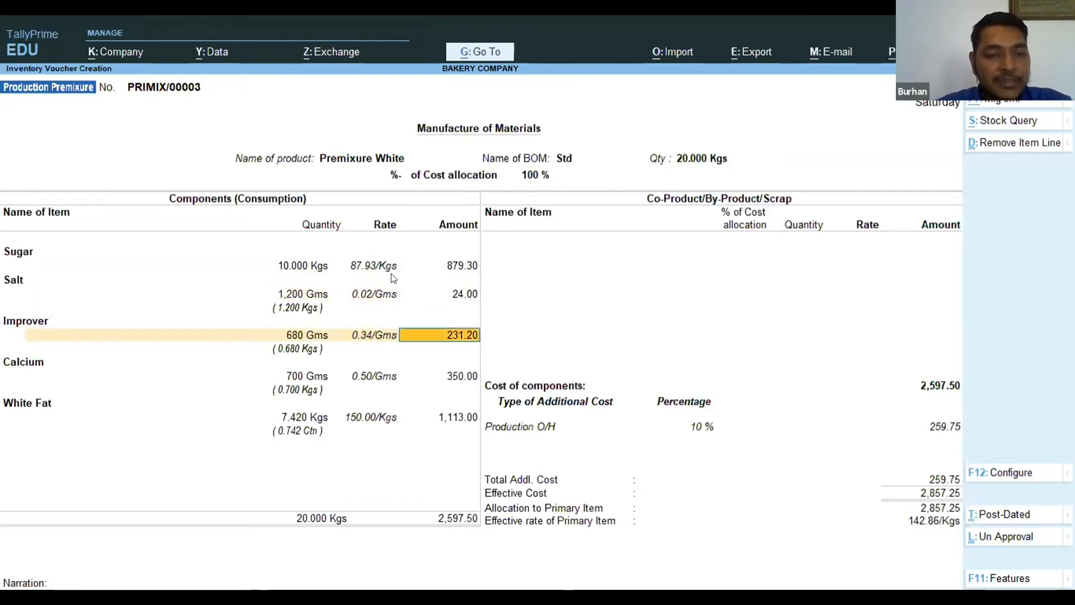
pyautogui.press('Return')
pyautogui.press('Return')
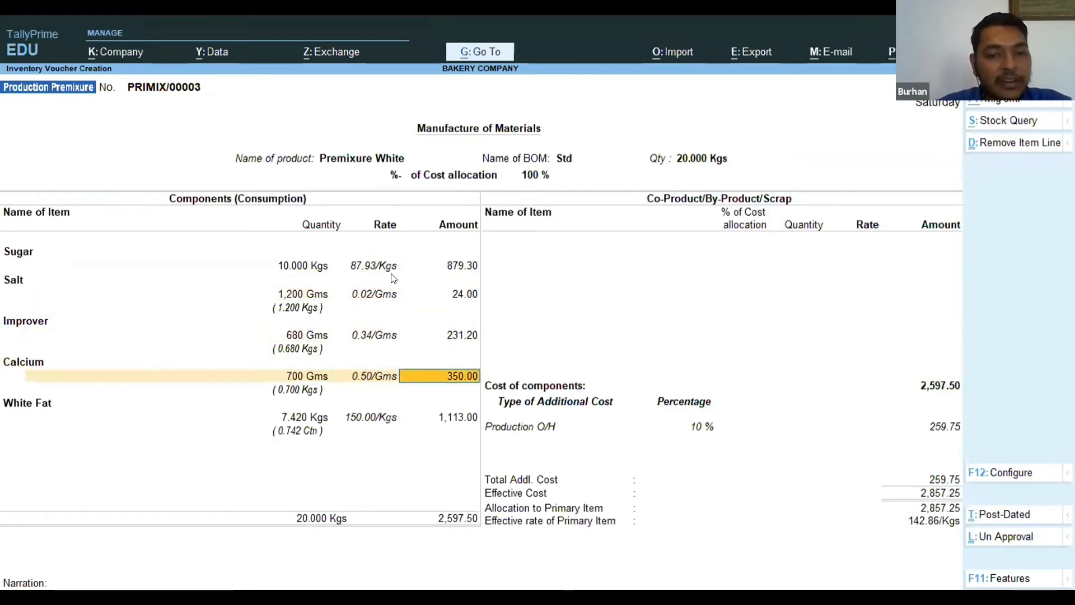
pyautogui.press('Return')
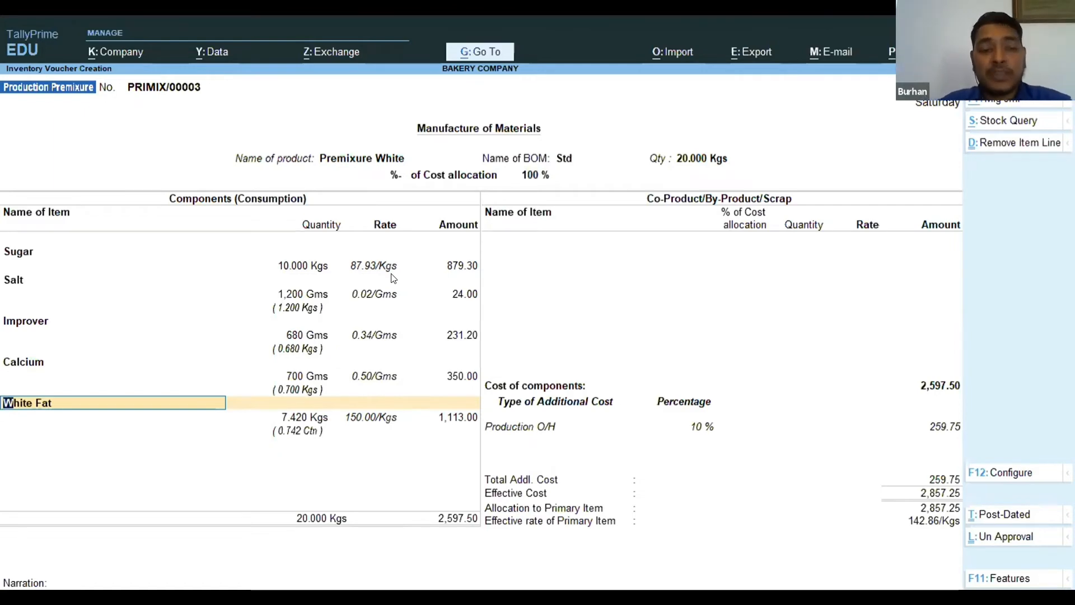
# Accept the White Fat line, then end the component list and leave the co-product list empty.
pyautogui.press('Return')
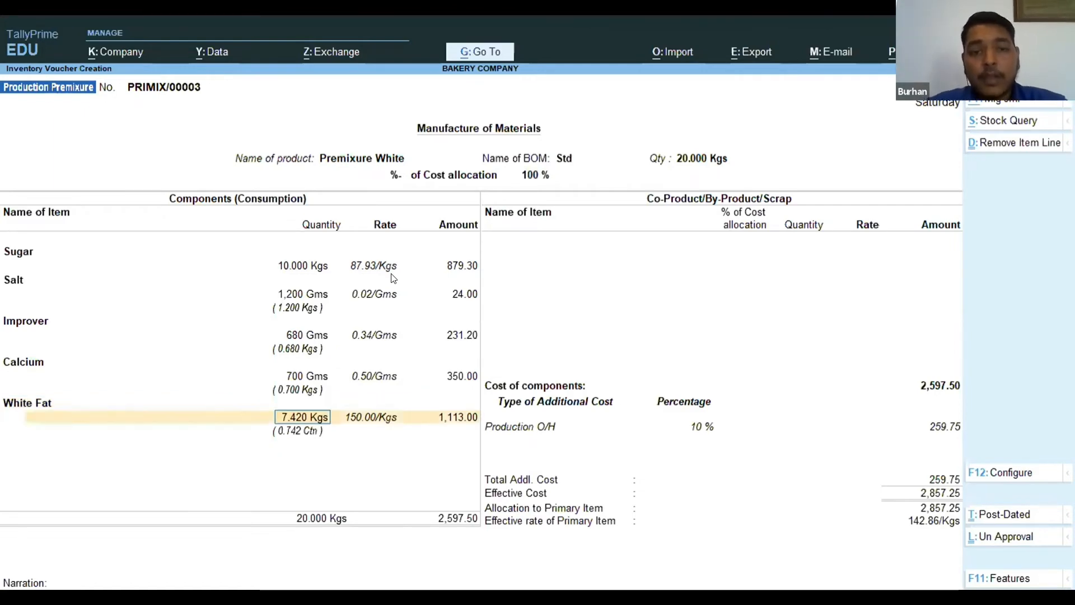
pyautogui.press('Return')
pyautogui.press('Return')
pyautogui.press('Return')
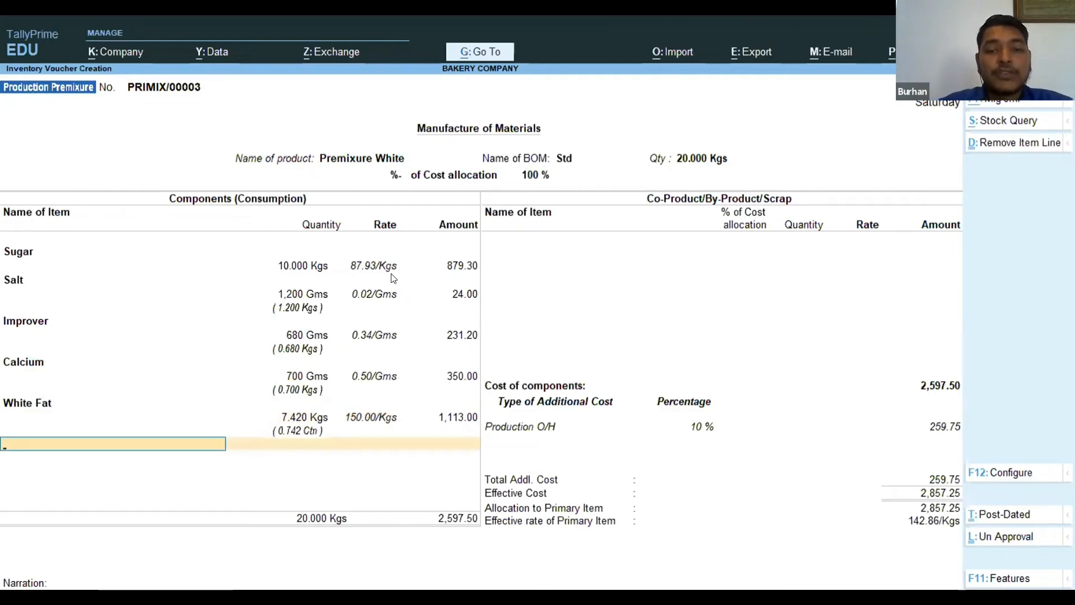
pyautogui.press('Return')
pyautogui.press('Return')
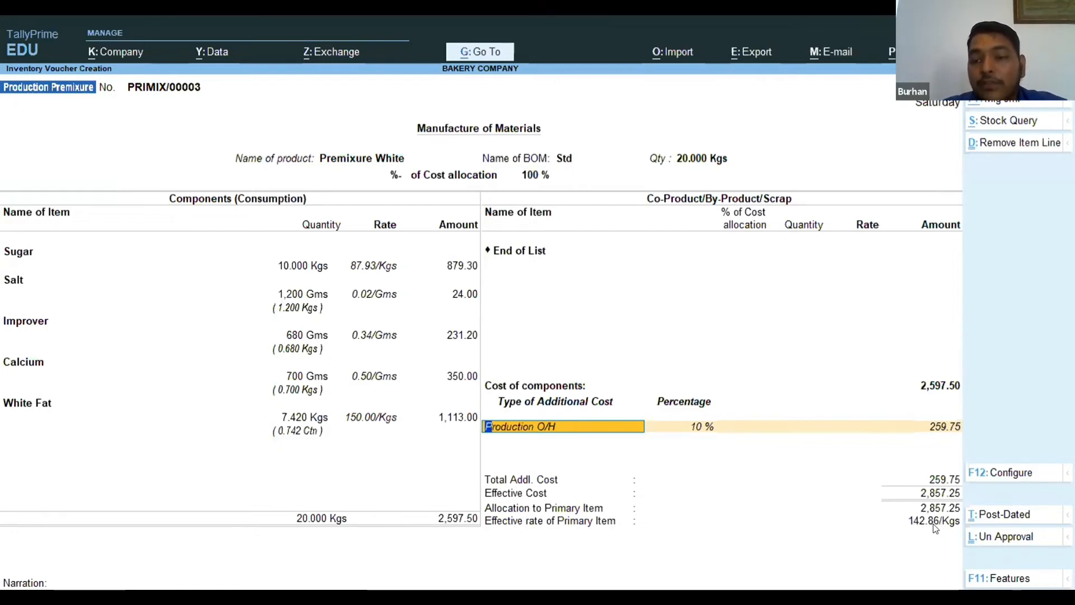
# Keep Production O/H at 10 % and save the production voucher with a blank narration.
pyautogui.press('Return')
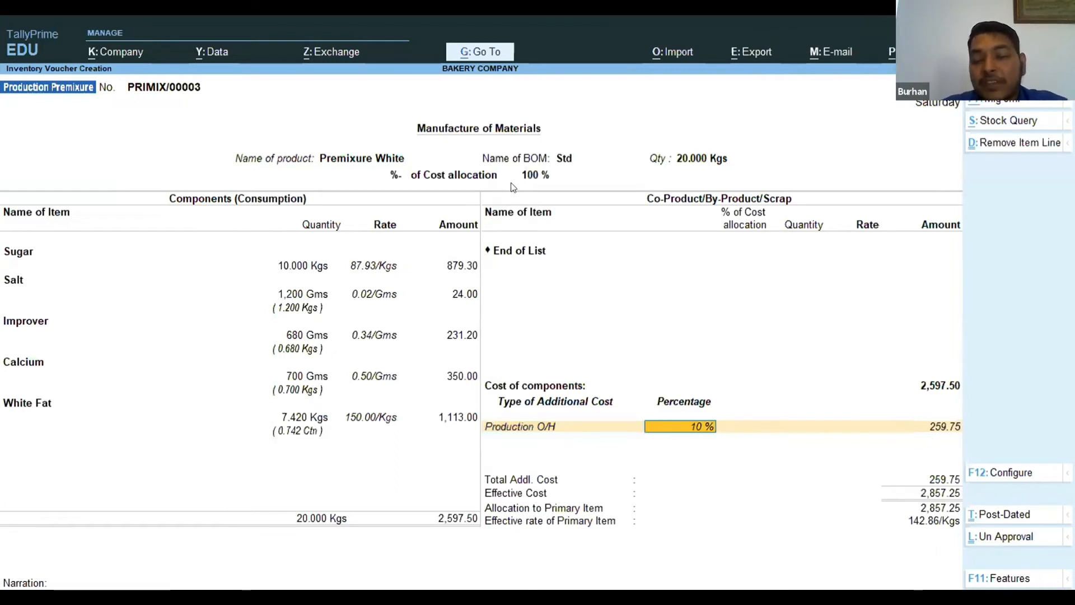
pyautogui.press('Return')
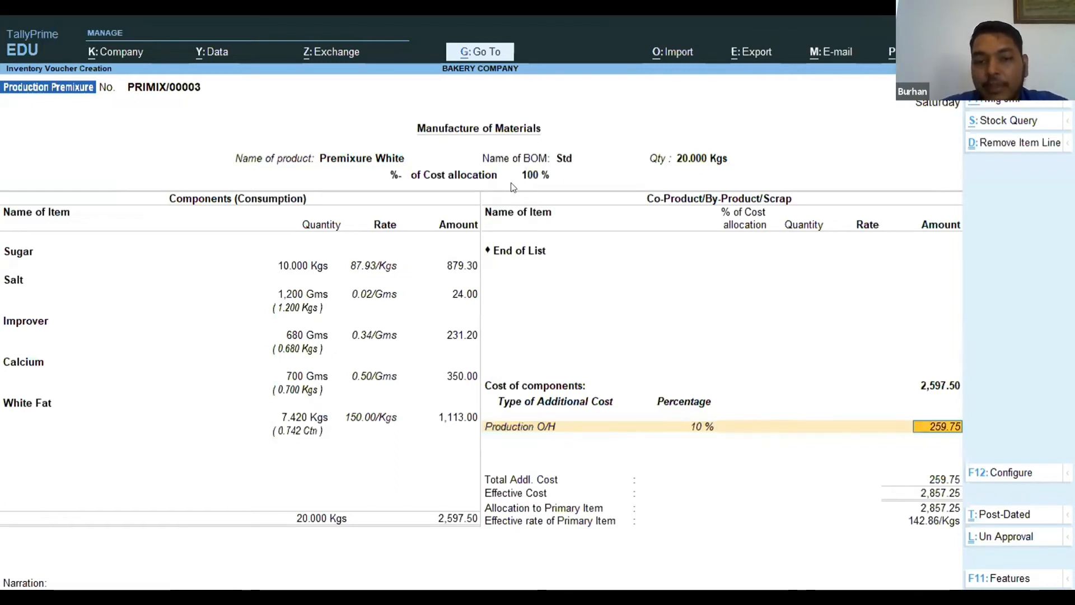
pyautogui.press('Return')
pyautogui.press('Return')
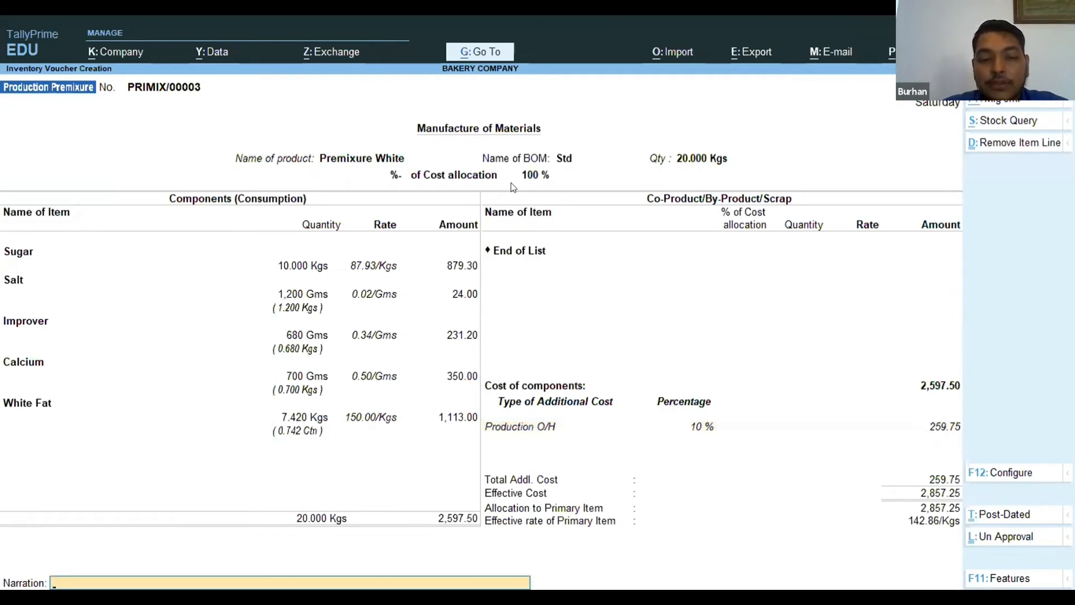
pyautogui.press('Return')
pyautogui.press('Return')
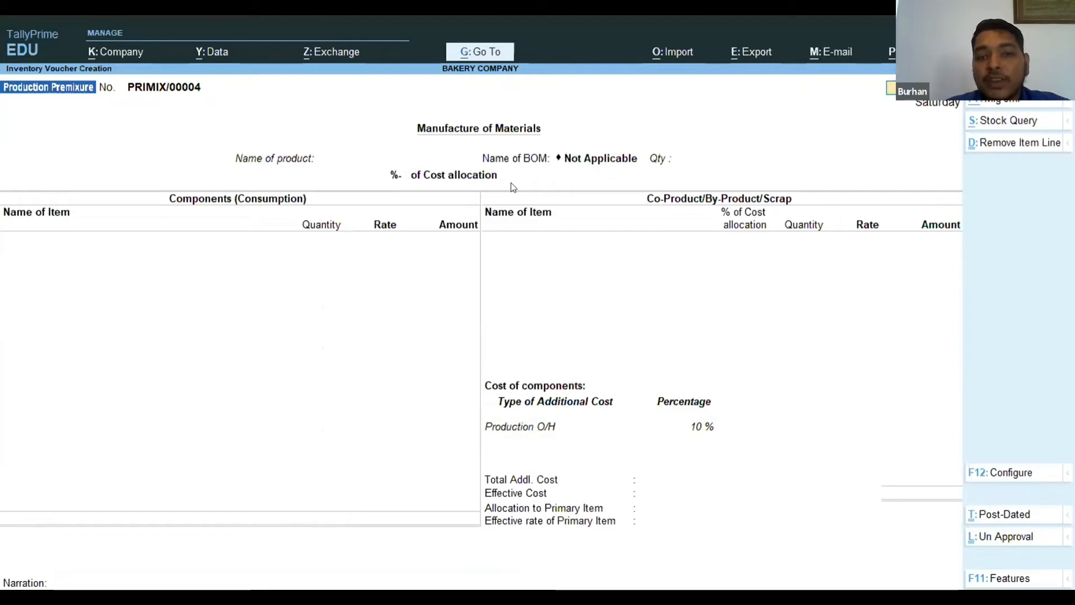
# Leave the new blank voucher and open the Premixure group in the Stock Summary.
pyautogui.press('Escape')
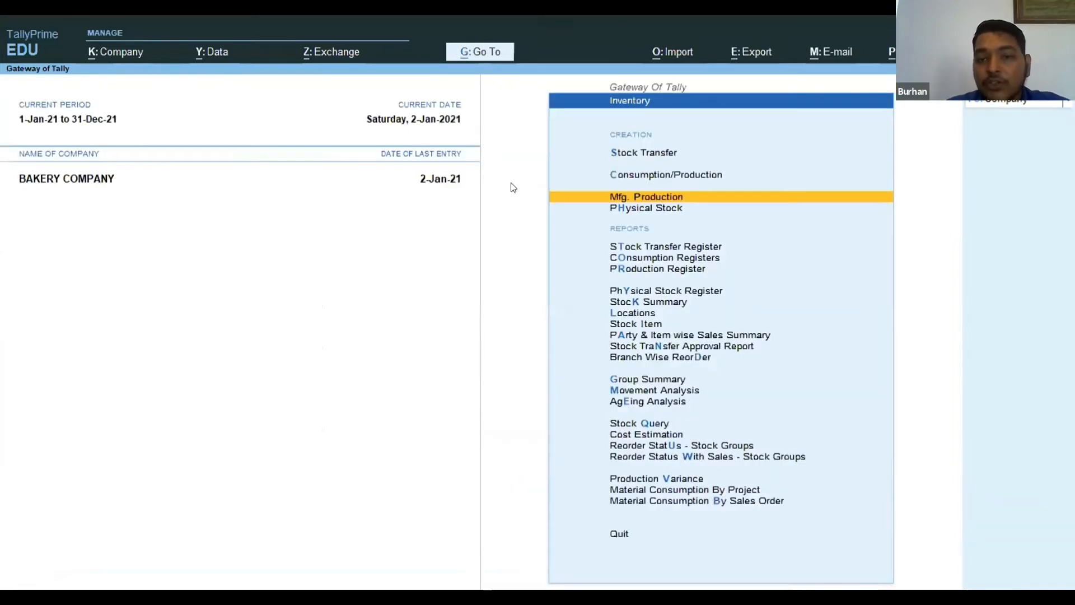
pyautogui.press('Down')
pyautogui.press('Down')
pyautogui.press('Down')
pyautogui.press('Down')
pyautogui.press('Down')
pyautogui.press('Down')
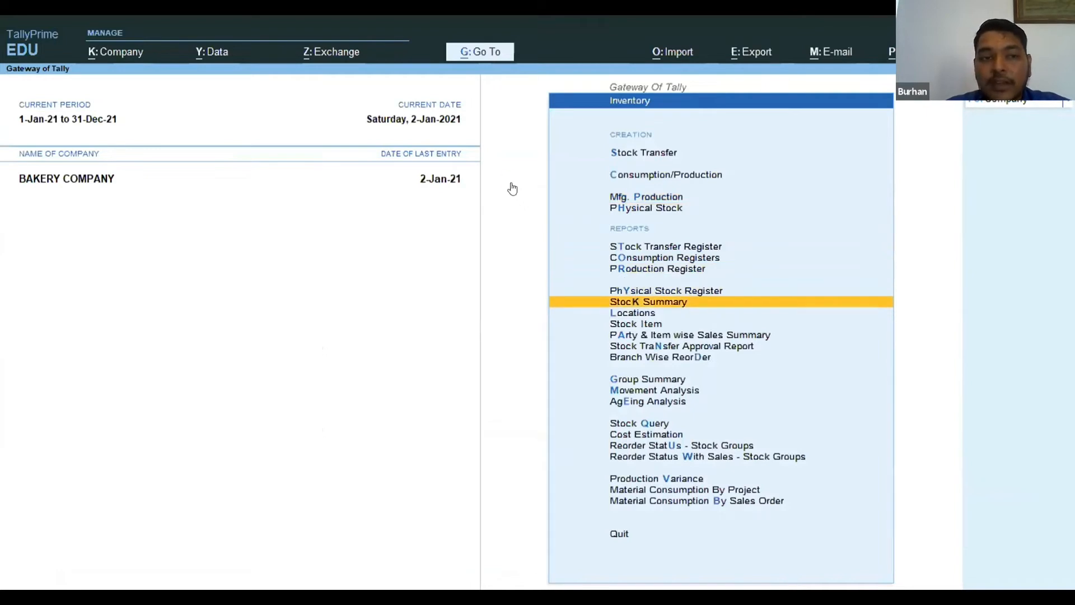
pyautogui.press('Return')
pyautogui.press('Down')
pyautogui.press('Return')
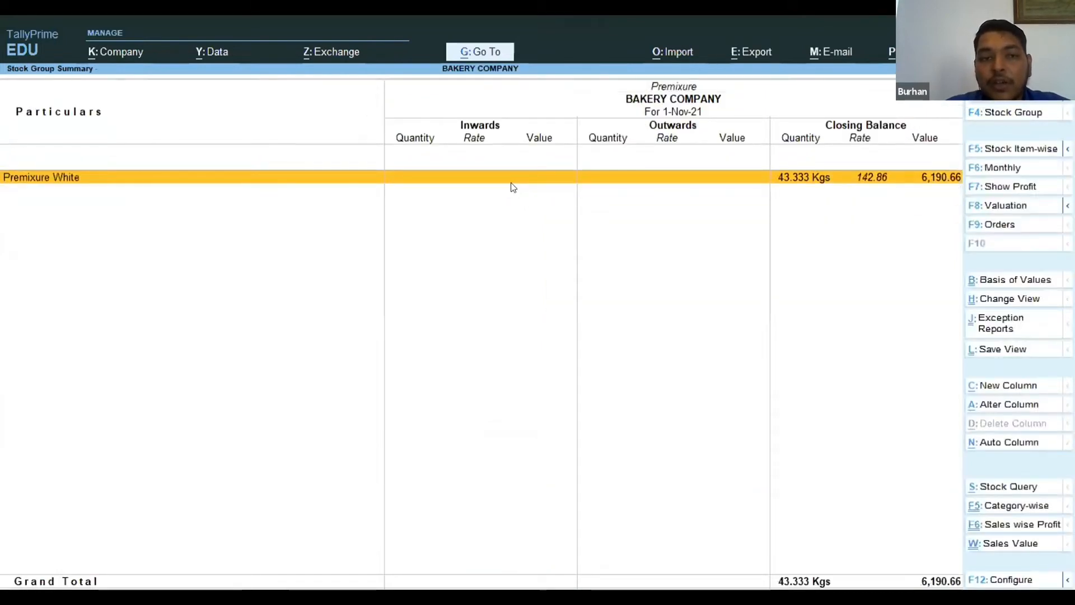
# Open the monthly summary of Premixure White and set its period from 1-Jan-21 to 2-Jan-21.
pyautogui.press('Return')
pyautogui.hotkey('alt', 'F2')
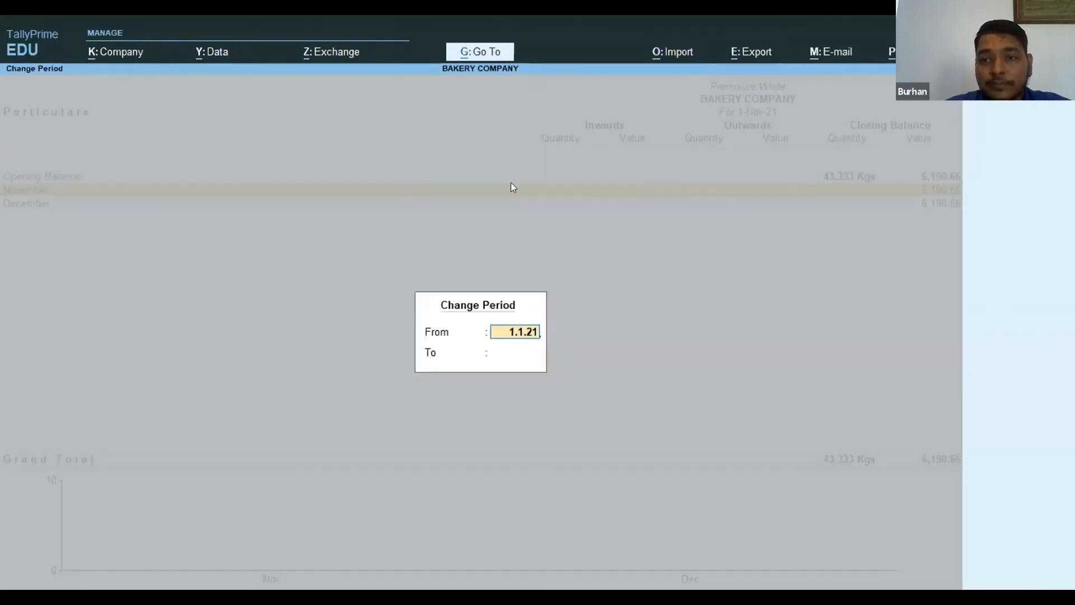
pyautogui.press('Return')
# Open Premixure White's January vouchers, review the latest 2-Jan-21 production voucher and accept it unchanged.
pyautogui.press('Return')
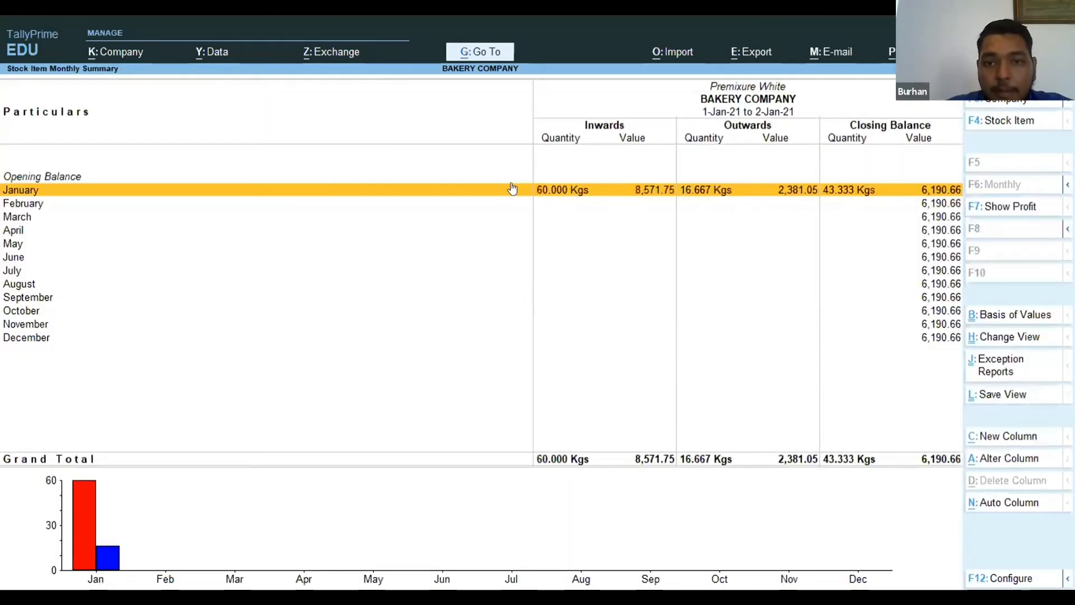
pyautogui.press('Return')
pyautogui.press('Down')
pyautogui.press('Down')
pyautogui.press('Down')
pyautogui.press('Down')
pyautogui.press('Down')
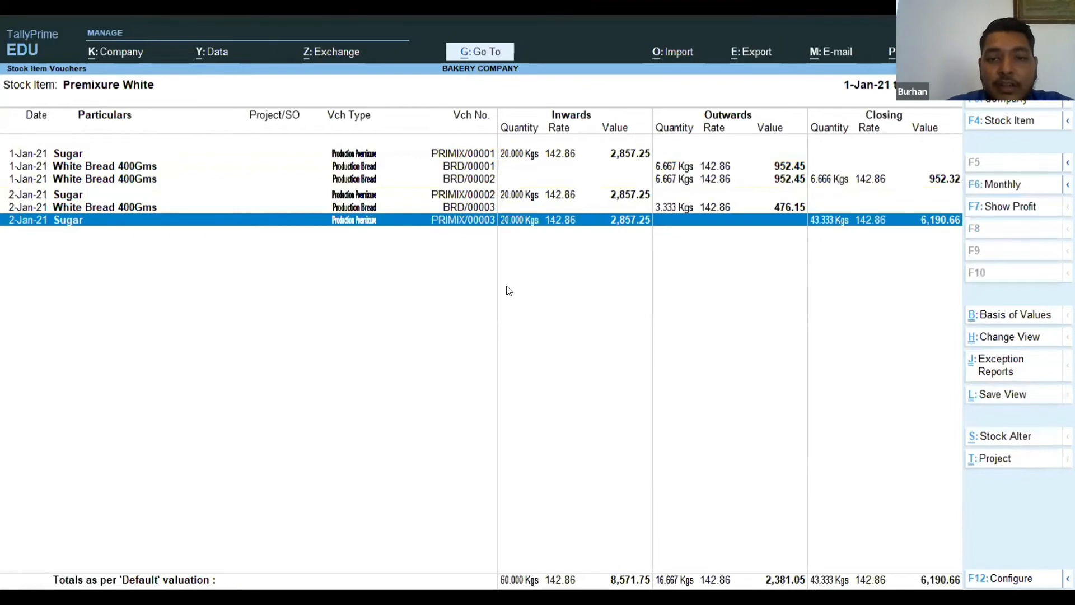
pyautogui.press('Return')
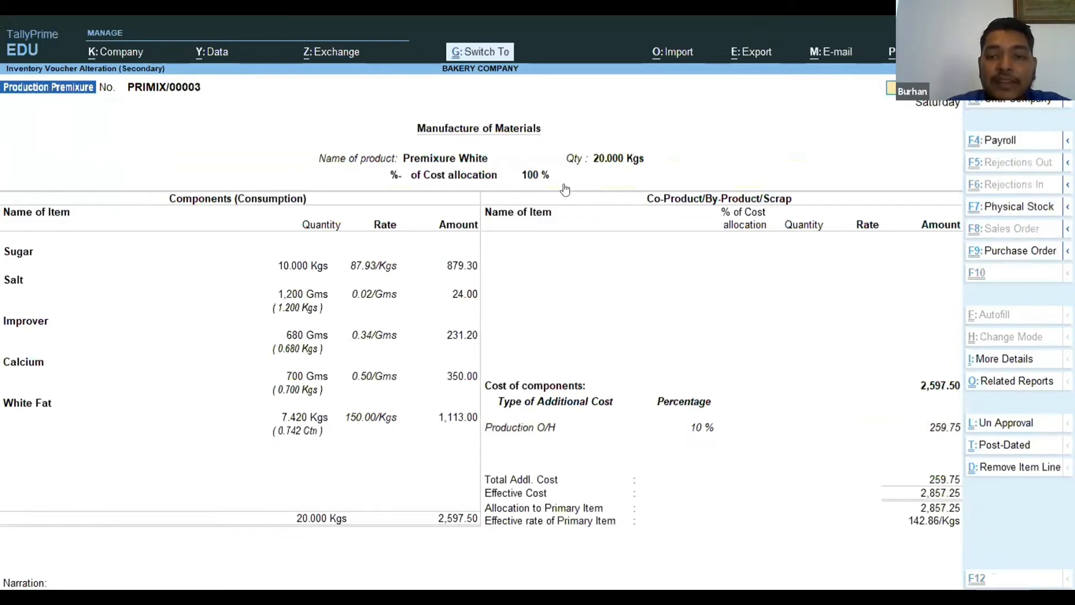
pyautogui.hotkey('ctrl', 'a')
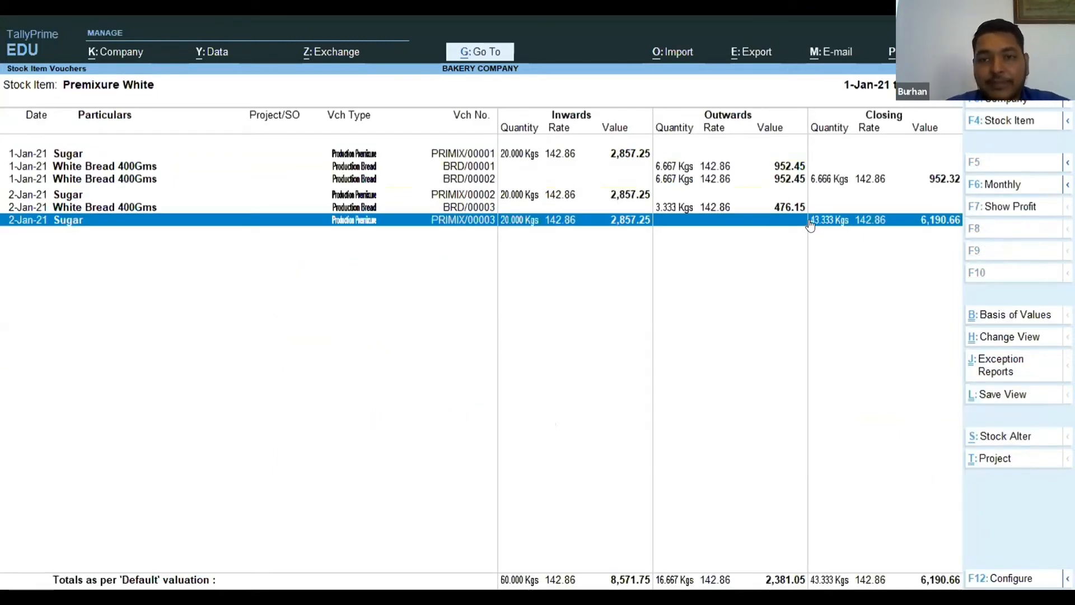
# Close the Premixure White vouchers, its monthly summary and the Stock Summary to return to the Inventory options.
pyautogui.click(810, 224)
pyautogui.press('Escape')
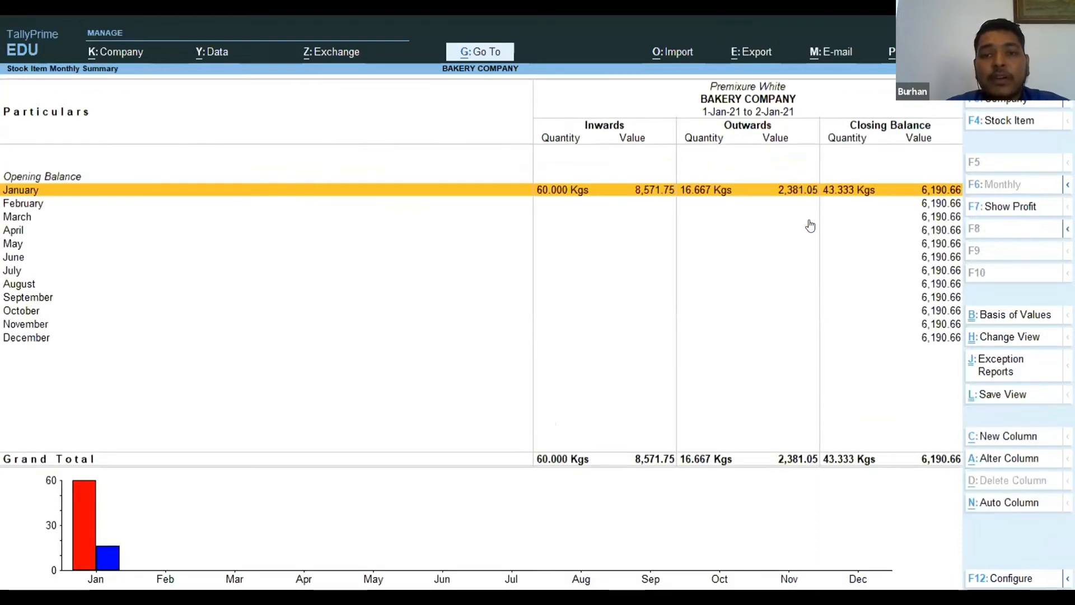
pyautogui.press('Escape')
pyautogui.press('Escape')
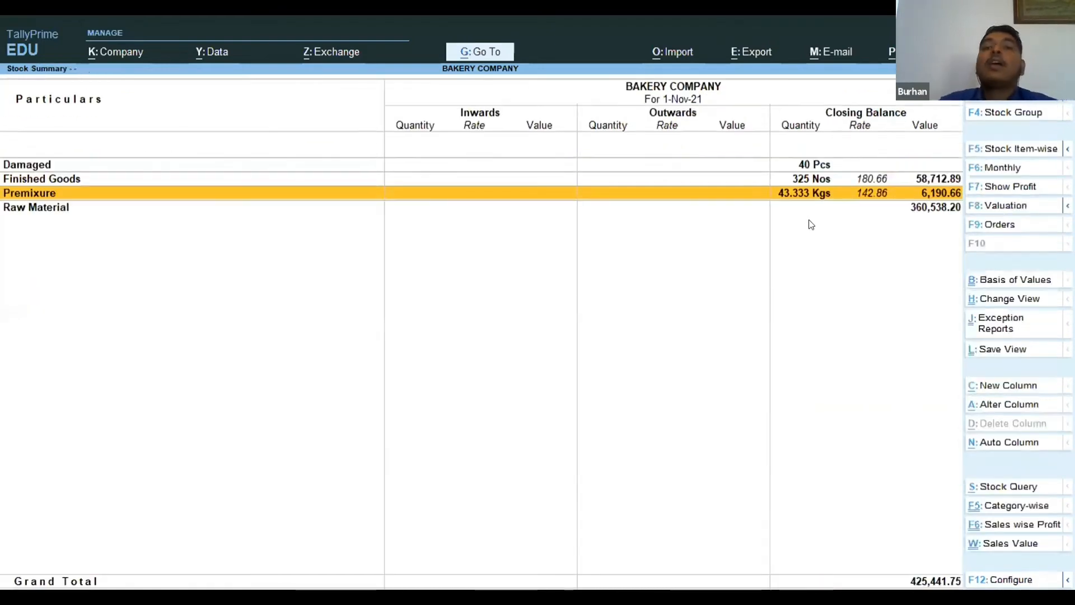
pyautogui.press('Escape')
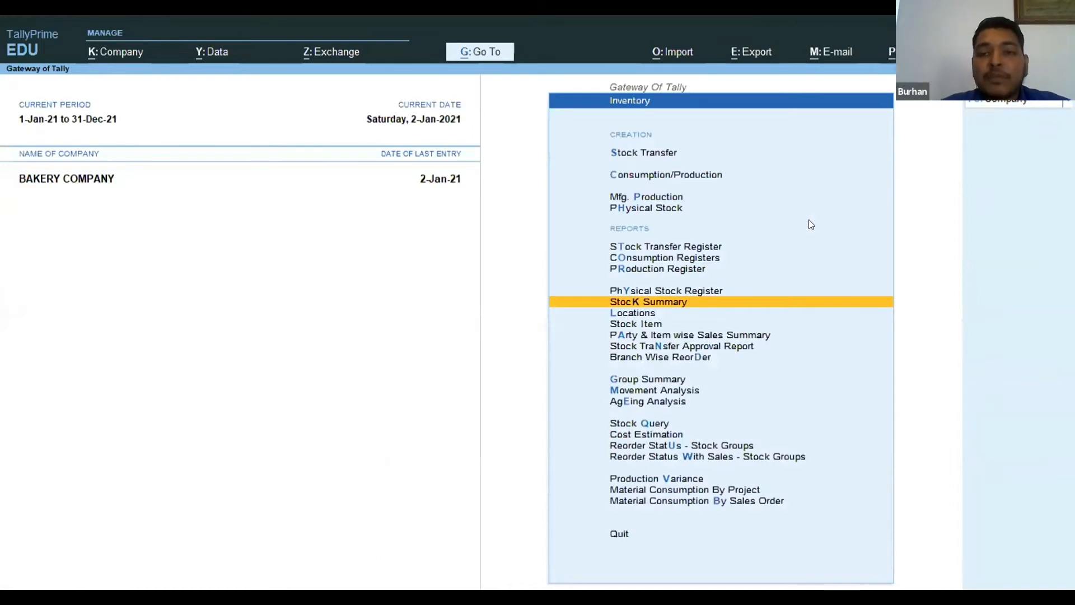
# Start a new Mfg. Production voucher of the type Production Bread.
pyautogui.press('Up')
pyautogui.press('Up')
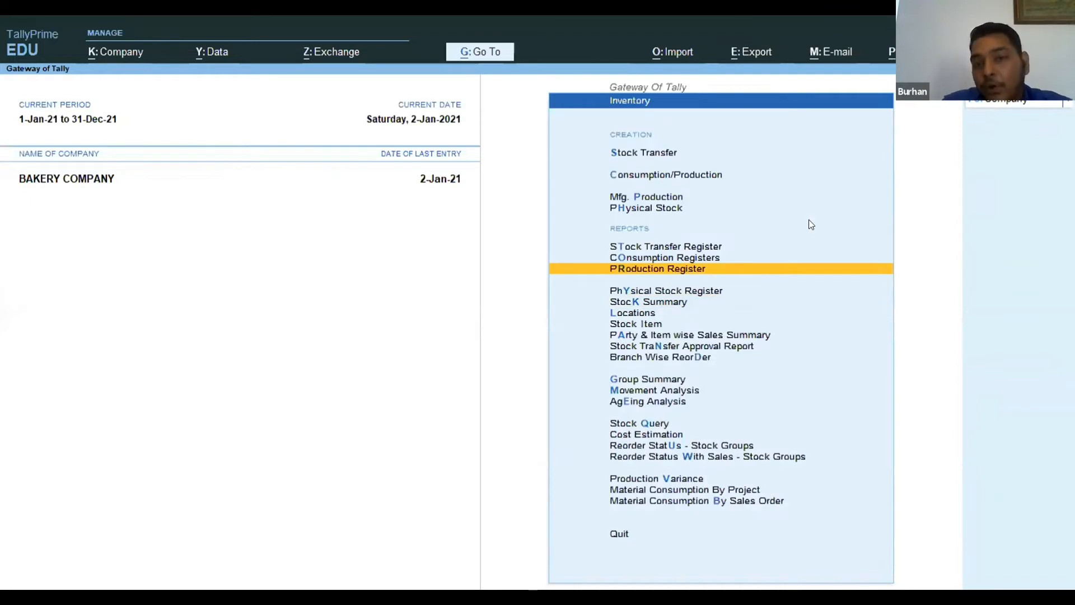
pyautogui.press('Up')
pyautogui.press('Up')
pyautogui.press('Up')
pyautogui.press('Up')
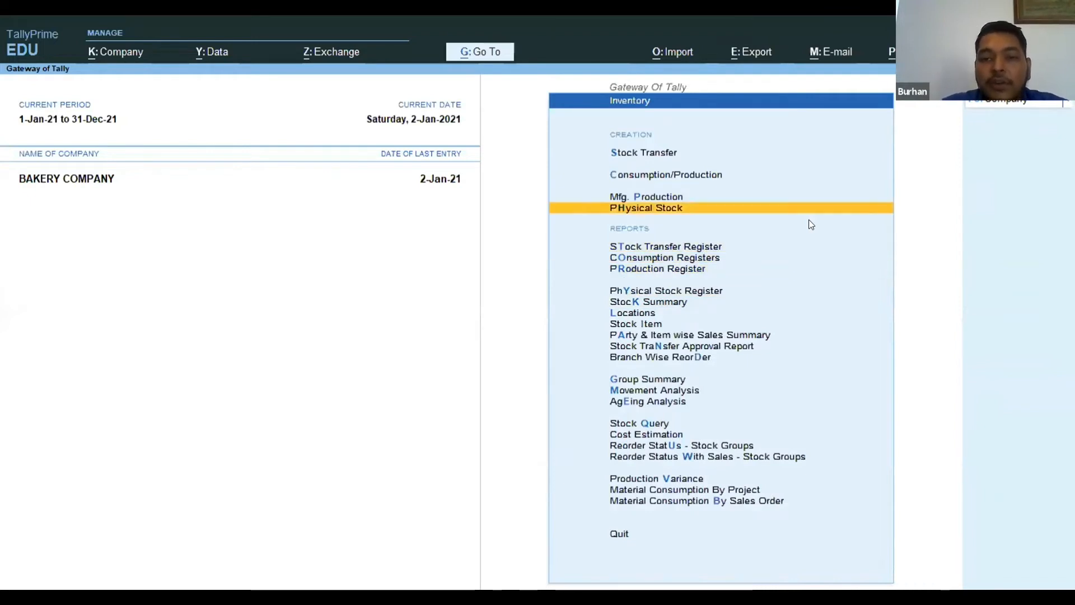
pyautogui.press('Return')
pyautogui.press('Up')
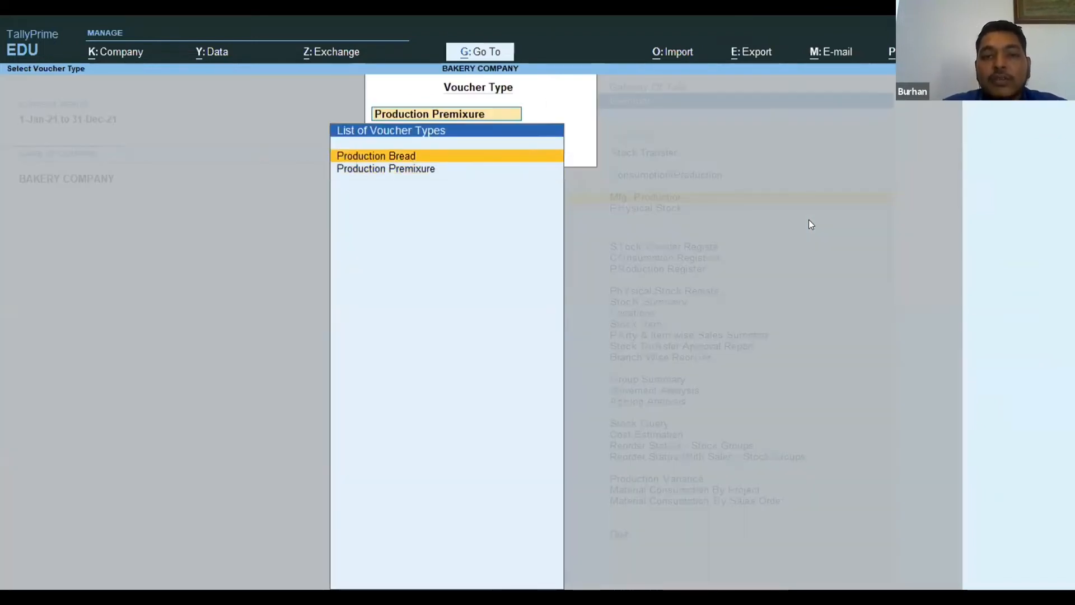
pyautogui.press('Return')
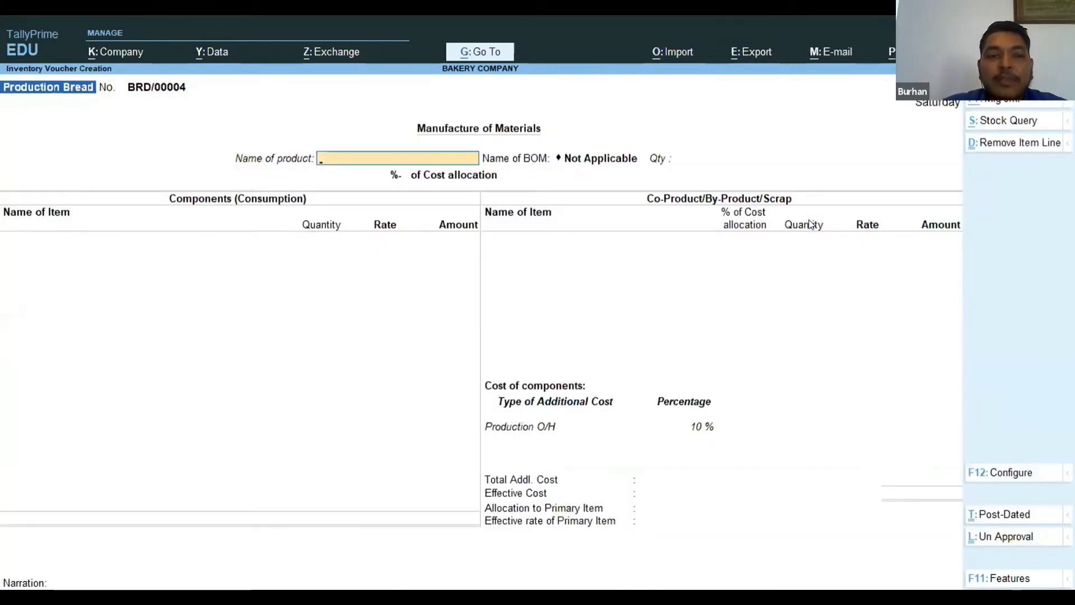
# Select White Bread 400Gms as the product to manufacture and set its quantity to 150 Nos.
pyautogui.write('White')
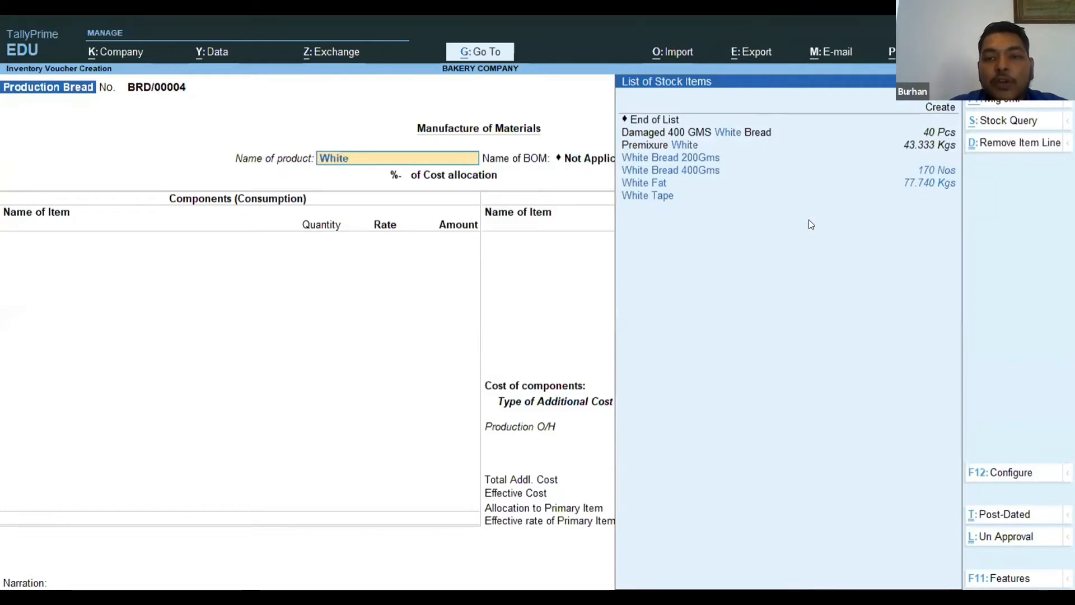
pyautogui.press('Down')
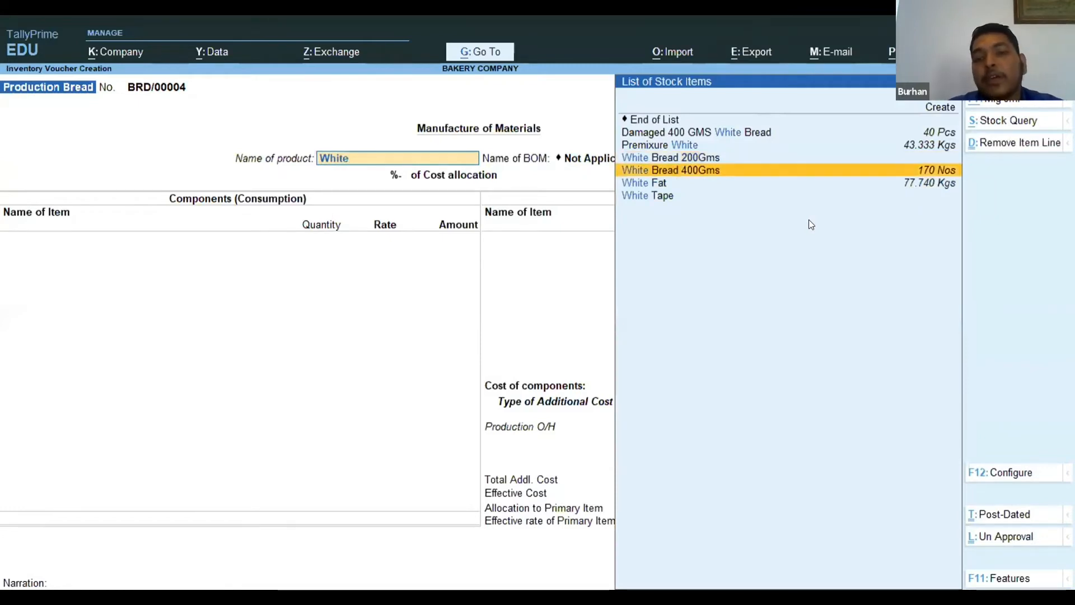
pyautogui.press('Up')
pyautogui.press('Down')
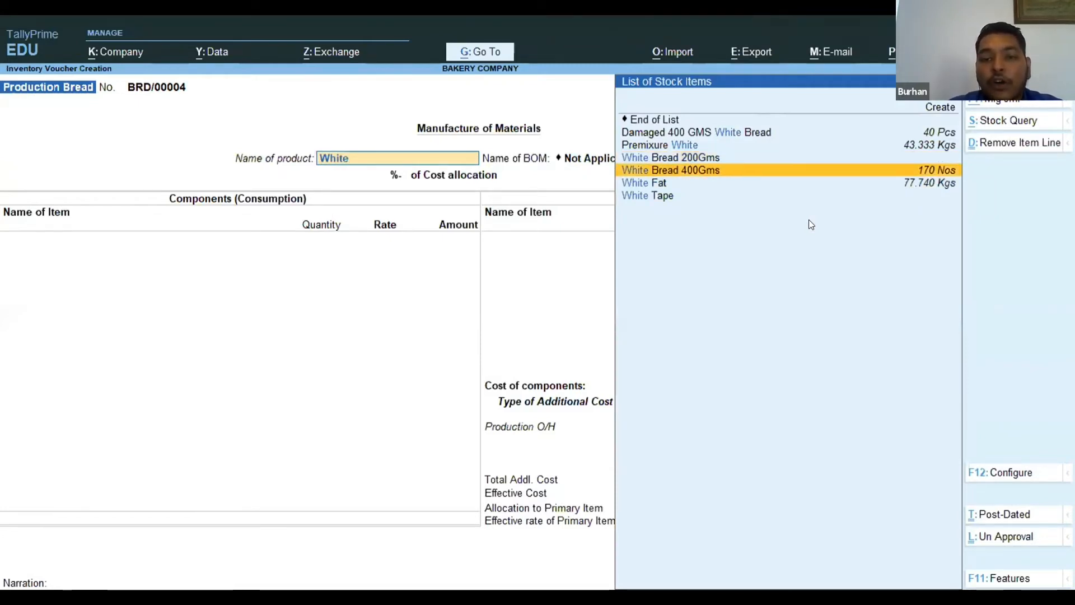
pyautogui.press('Return')
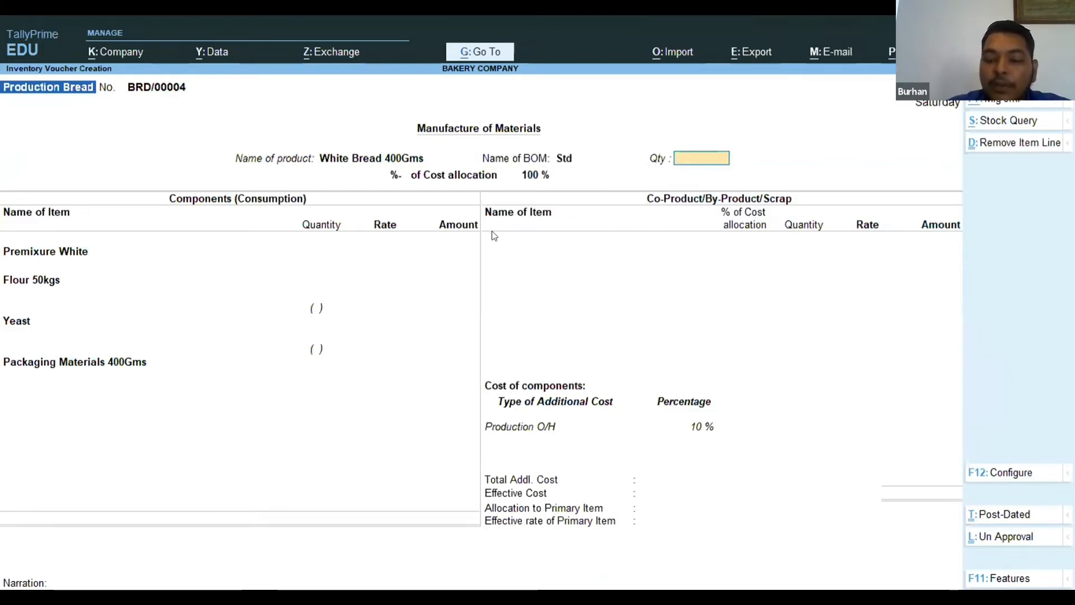
pyautogui.write('150')
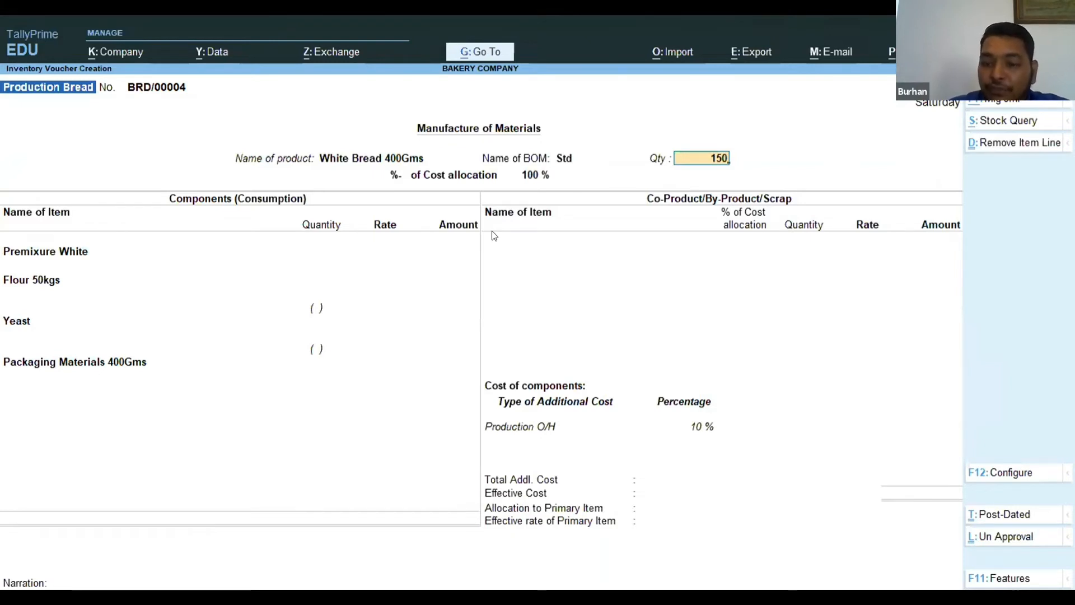
pyautogui.press('Return')
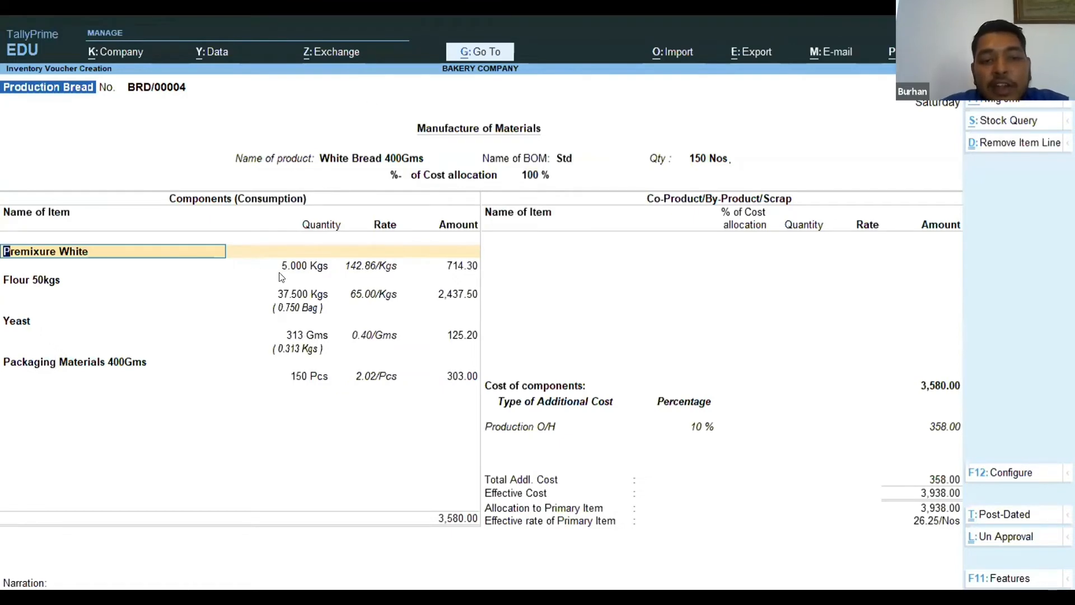
# Accept the components Premixure White, 5.000 Kgs at 142.86/Kgs, and Flour 50kgs, 37.500 Kgs at 65.00/Kgs.
pyautogui.press('Return')
pyautogui.press('Return')
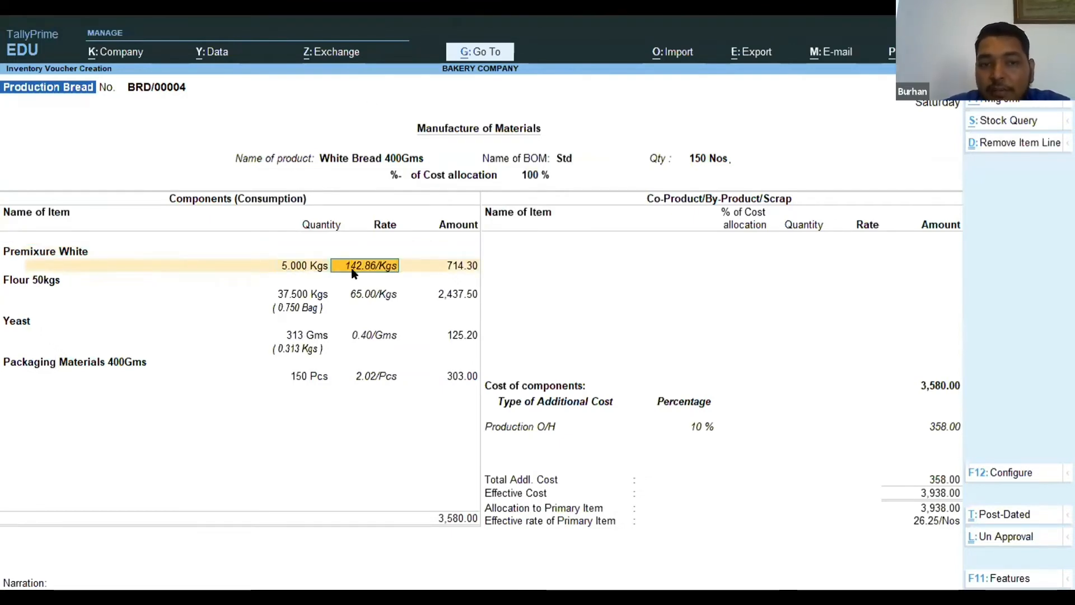
pyautogui.press('Return')
pyautogui.press('Return')
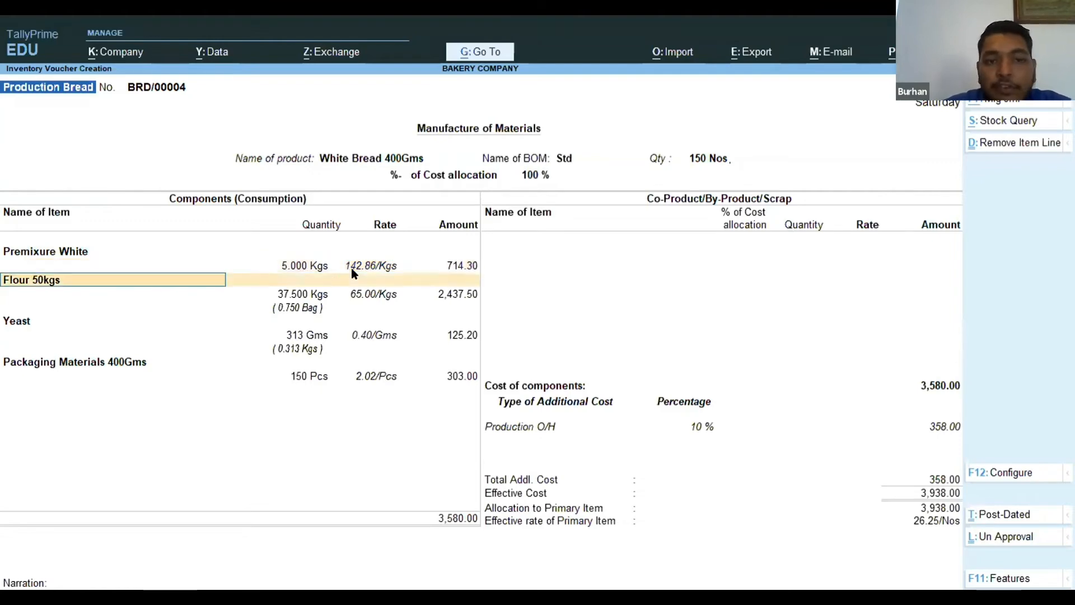
pyautogui.press('Return')
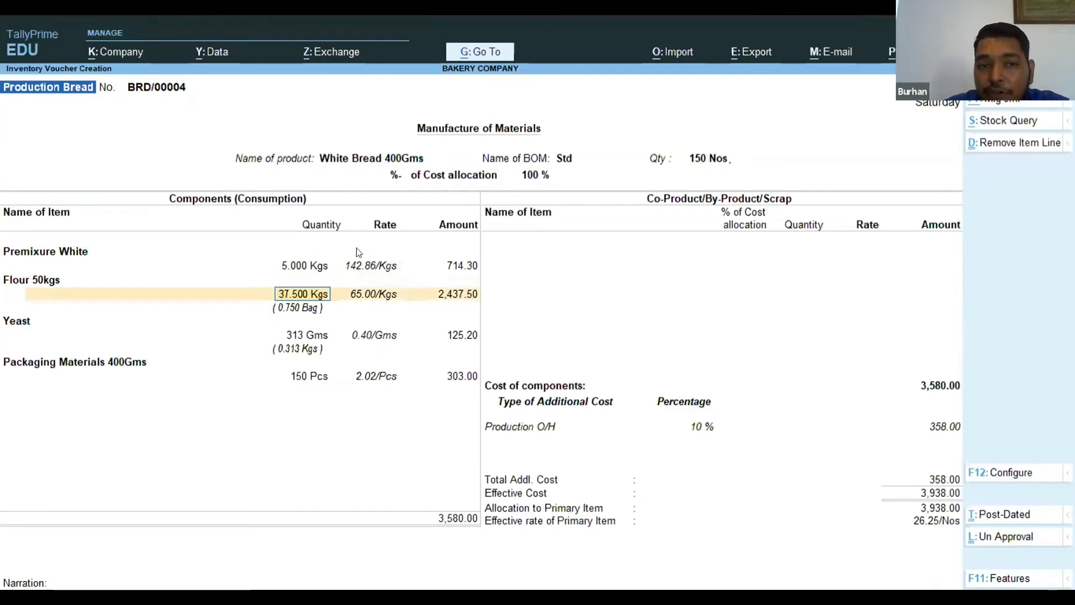
pyautogui.press('Return')
pyautogui.press('Return')
pyautogui.press('Return')
pyautogui.press('Return')
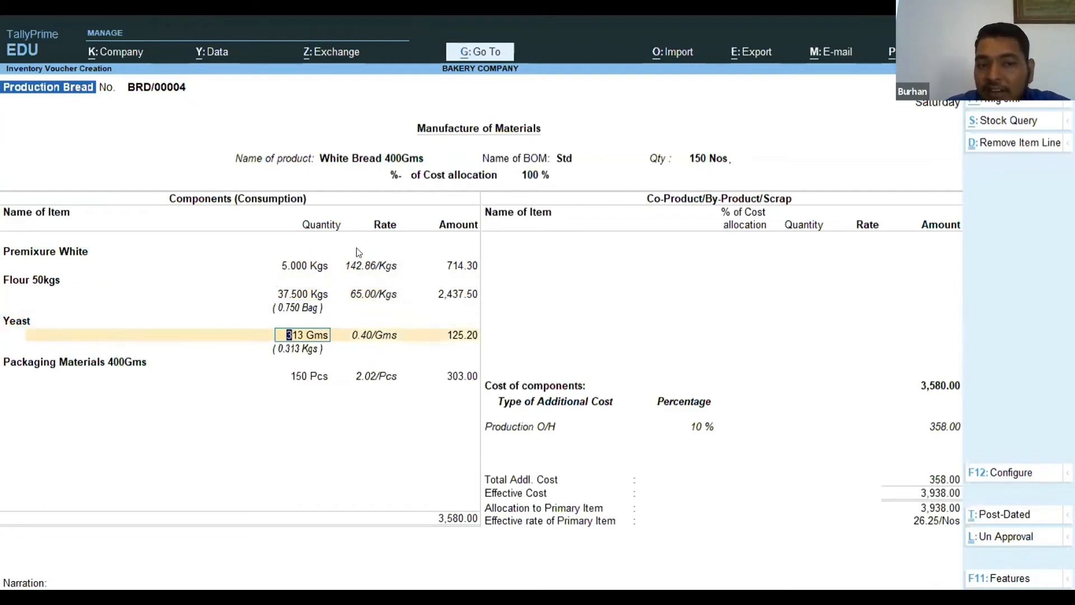
# Accept Yeast, 313 Gms at 0.40/Gms, and Packaging Materials 400Gms, 150 Pcs at 2.02/Pcs, and end the component list.
pyautogui.press('Return')
pyautogui.press('Return')
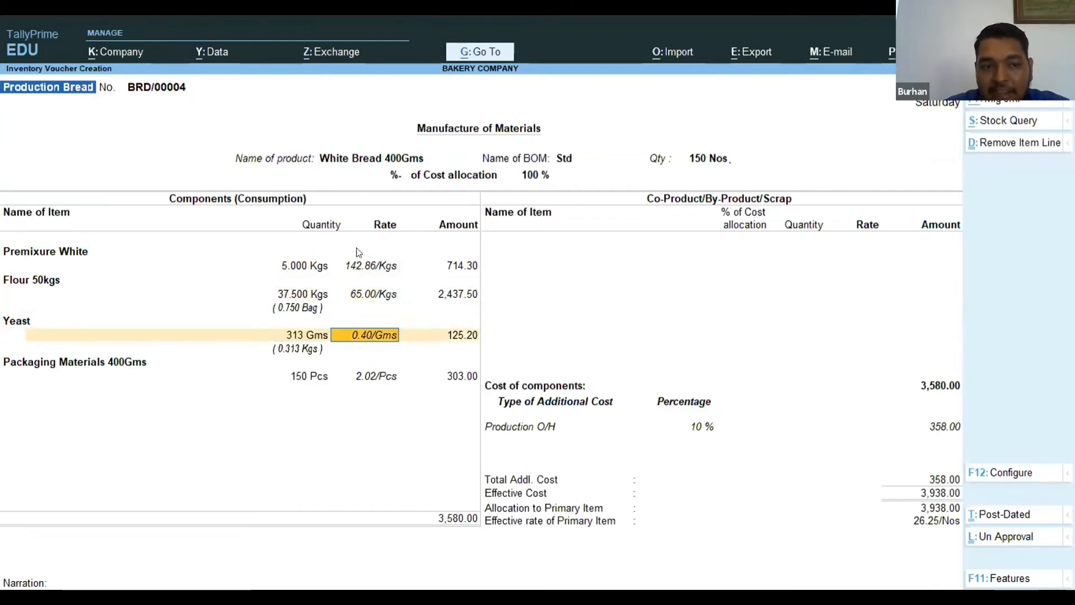
pyautogui.press('Return')
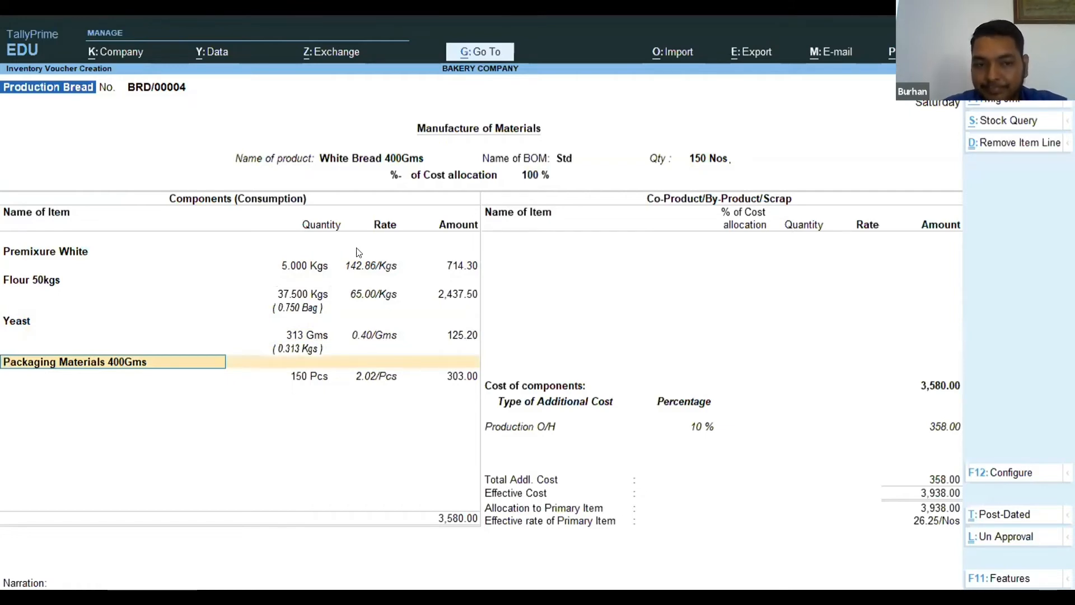
pyautogui.press('Return')
pyautogui.press('Return')
pyautogui.press('Return')
pyautogui.press('Return')
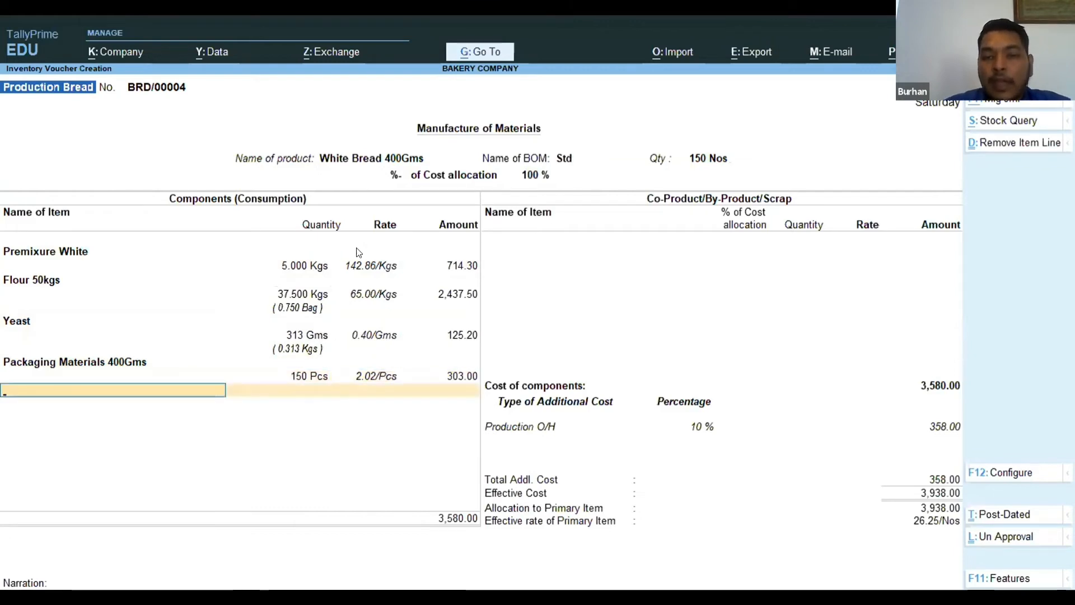
pyautogui.press('Return')
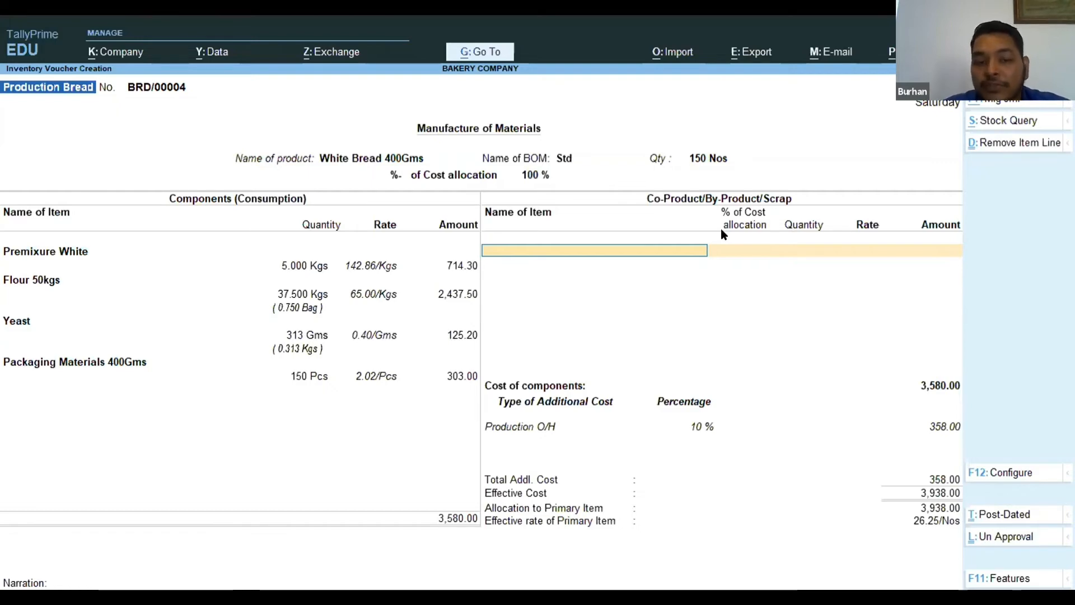
# Add 20 Pcs of Damaged 400 GMS White Bread as the voucher's scrap item and end that list.
pyautogui.write('Dama')
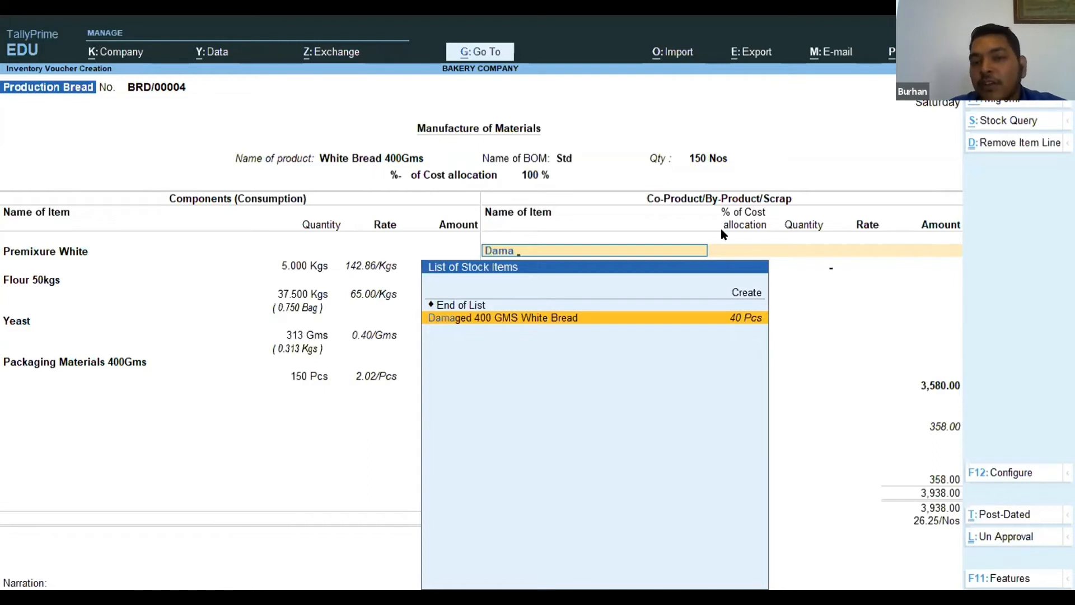
pyautogui.press('Return')
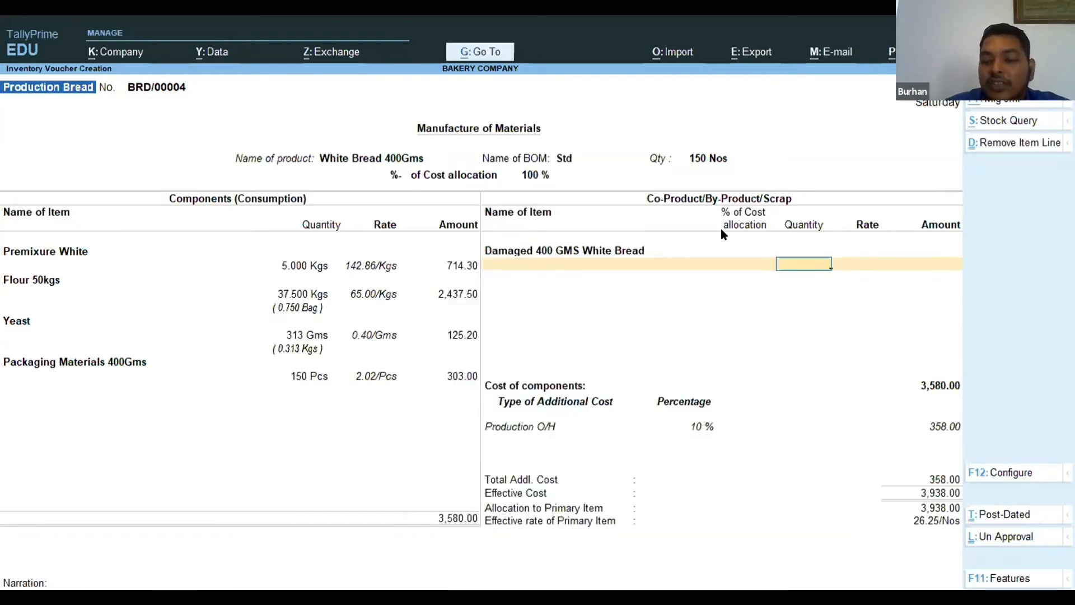
pyautogui.write('20')
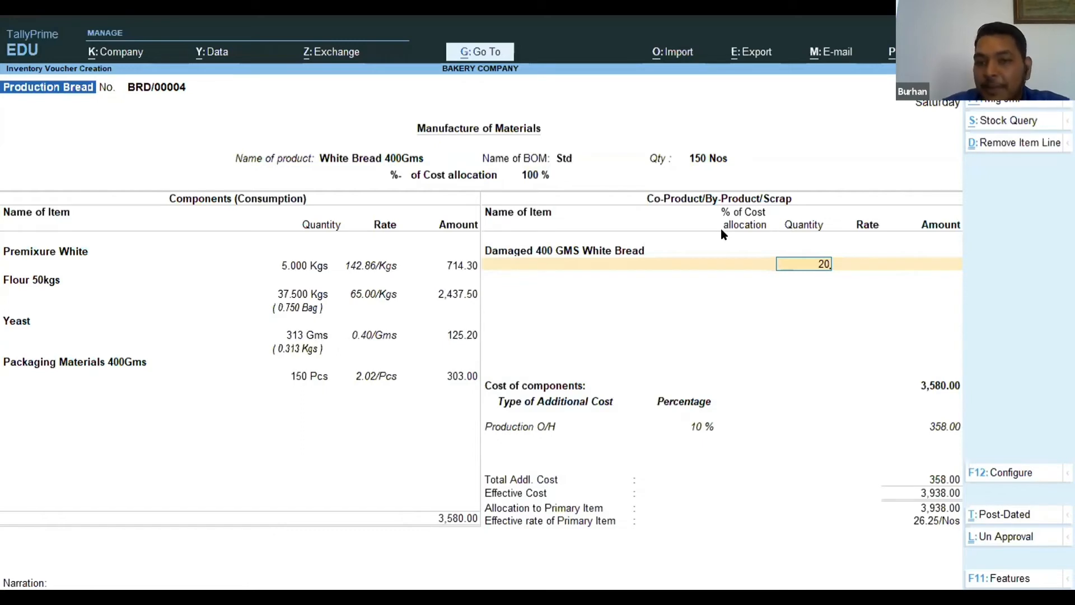
pyautogui.press('Return')
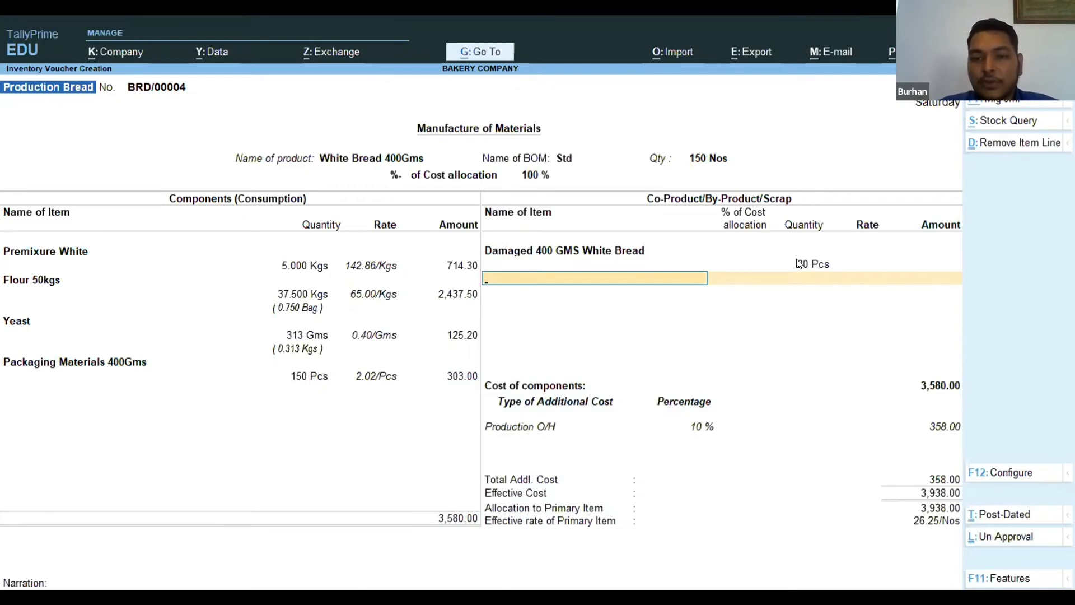
pyautogui.press('Return')
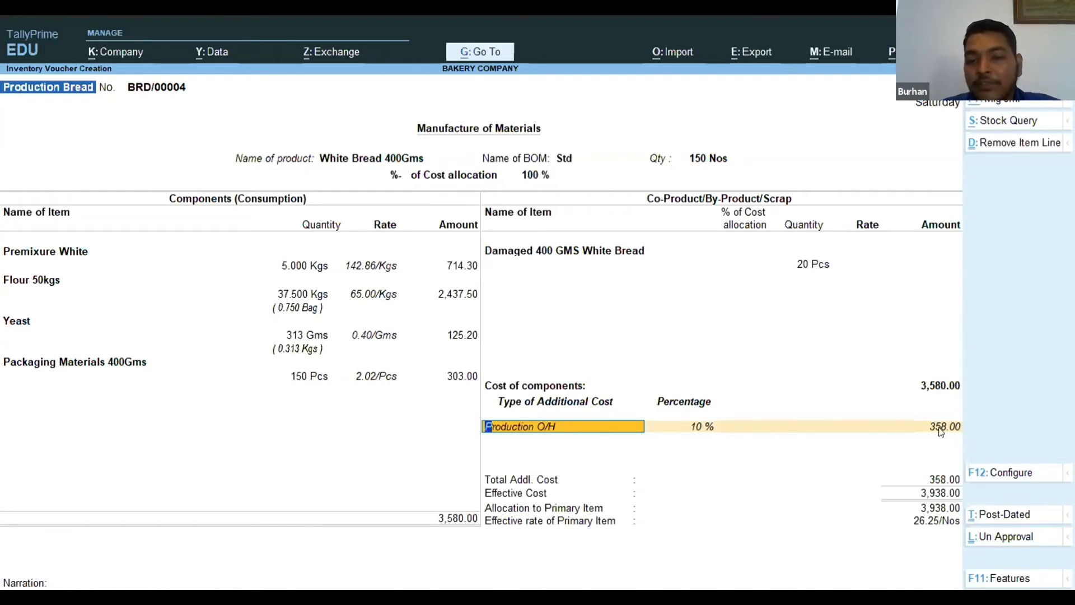
# Keep Production O/H at 10 % with its 358.00 amount and save the bread voucher with a blank narration.
pyautogui.press('Return')
pyautogui.press('Return')
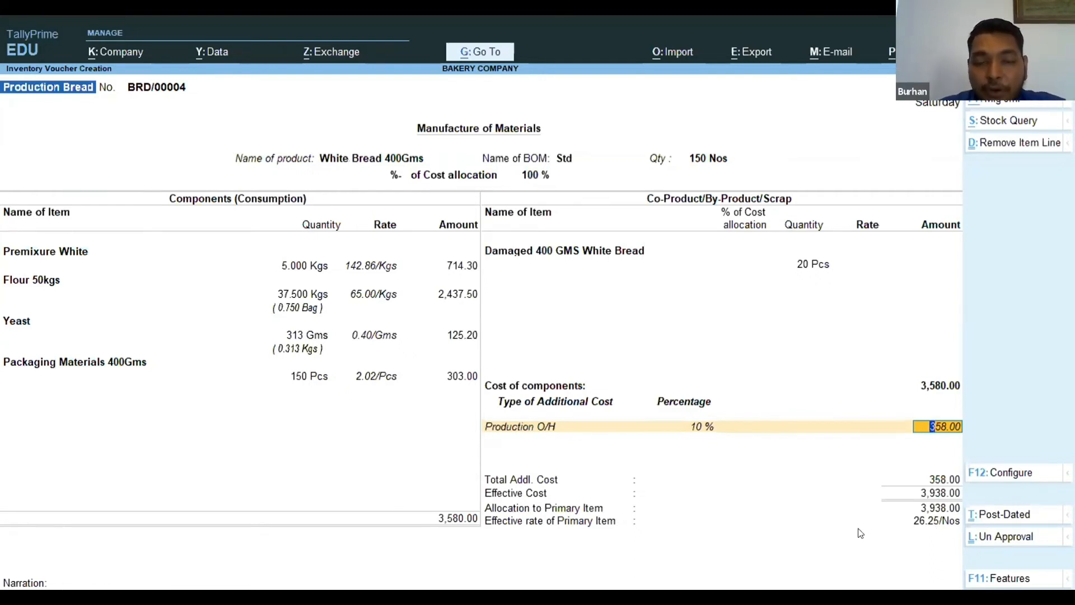
pyautogui.press('Return')
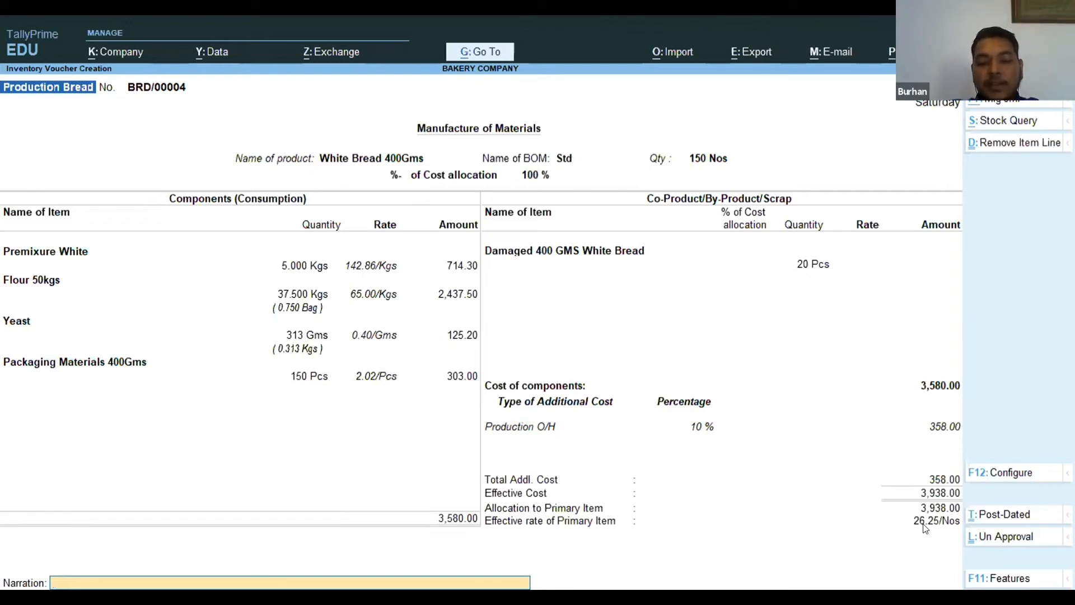
pyautogui.press('Return')
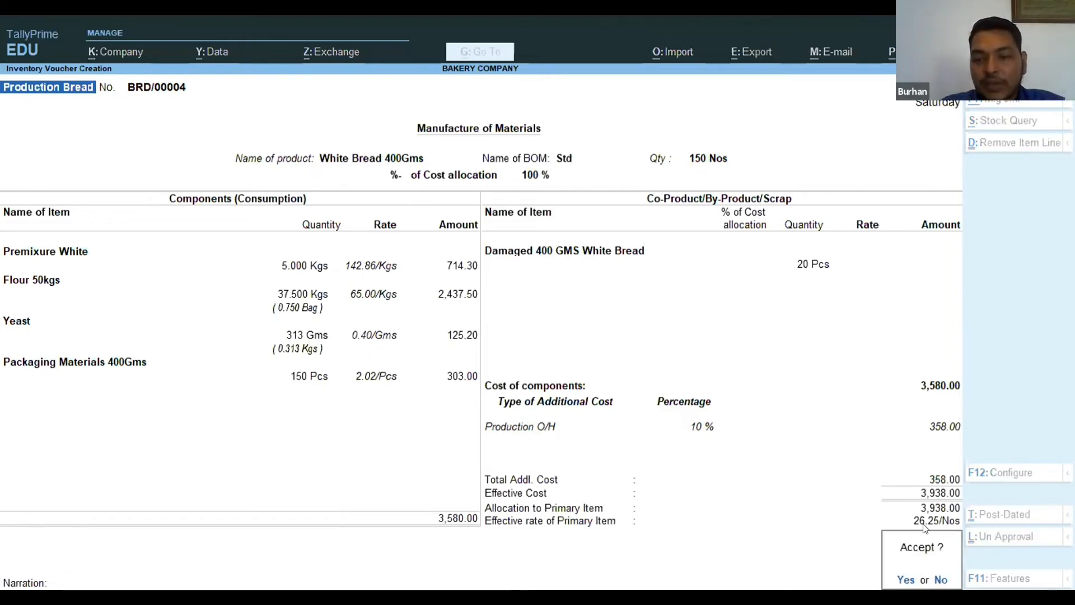
pyautogui.press('Return')
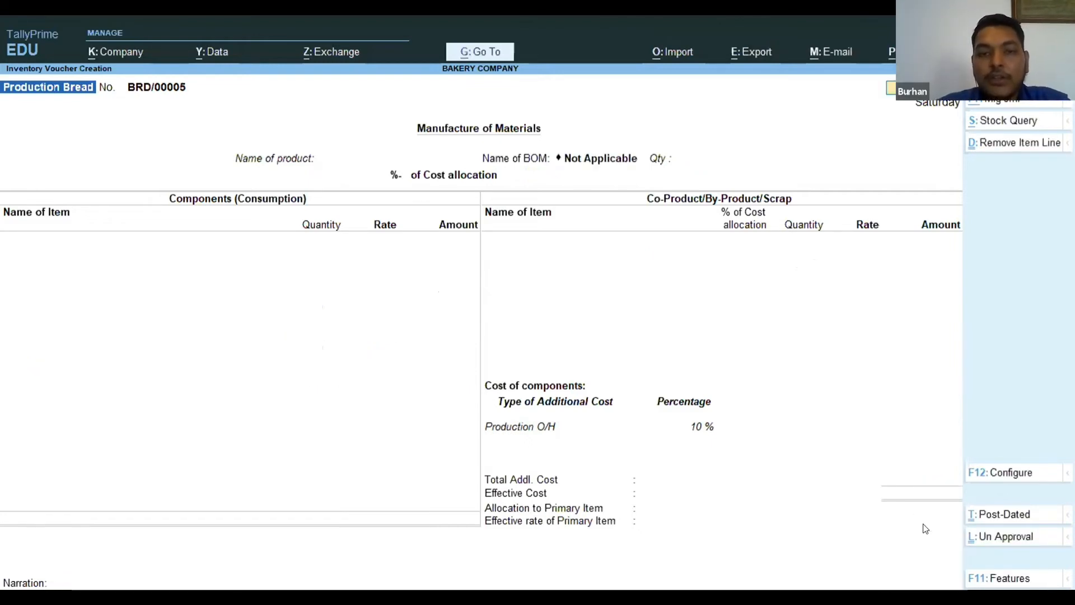
# Leave the new blank bread voucher and open the Cost Estimation report from Inventory.
pyautogui.press('Escape')
pyautogui.press('Return')
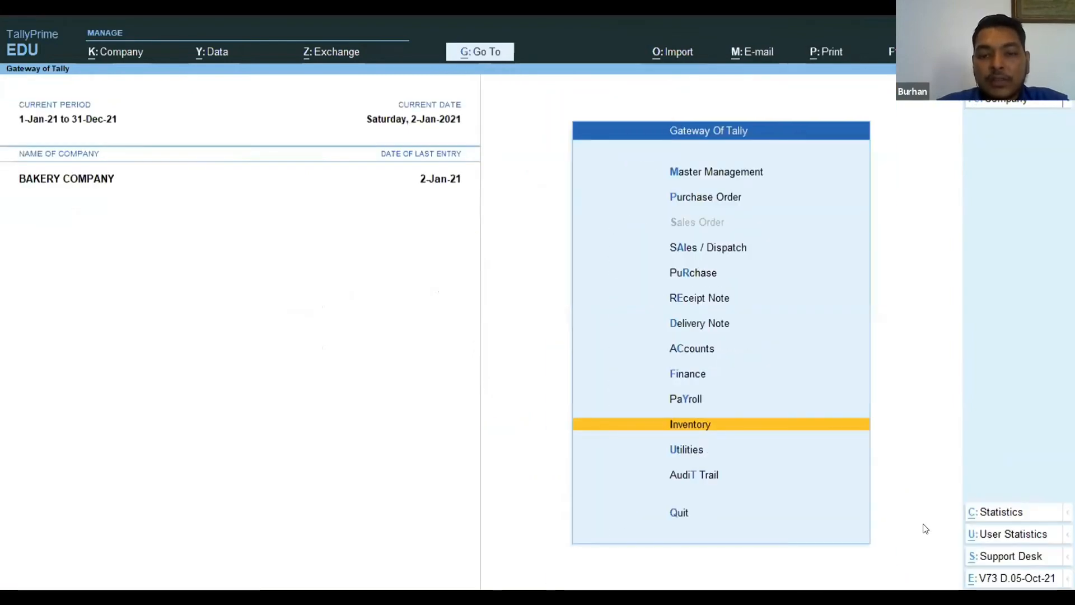
pyautogui.press('Return')
pyautogui.press('Down')
pyautogui.press('Down')
pyautogui.press('Down')
pyautogui.press('Down')
pyautogui.press('Down')
pyautogui.press('Down')
pyautogui.press('Down')
pyautogui.press('Down')
pyautogui.press('Down')
pyautogui.press('Down')
pyautogui.press('Down')
pyautogui.press('Down')
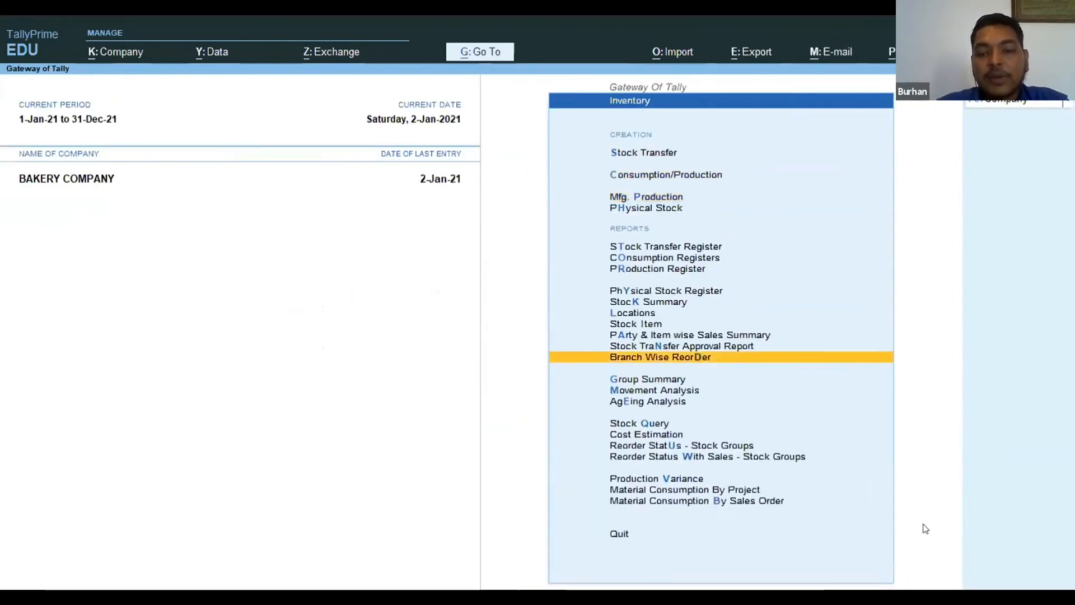
pyautogui.press('Down')
pyautogui.press('Down')
pyautogui.press('Down')
pyautogui.press('Down')
pyautogui.press('Down')
pyautogui.press('Return')
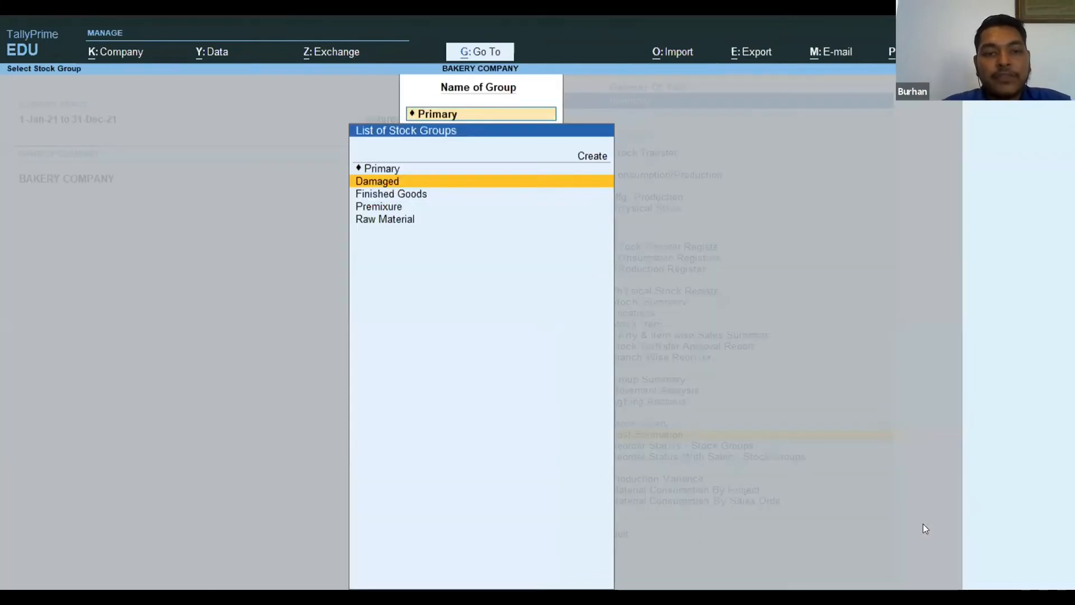
# Show the cost estimate for the Finished Goods group and examine the White Bread 400Gms entry.
pyautogui.press('Down')
pyautogui.press('Return')
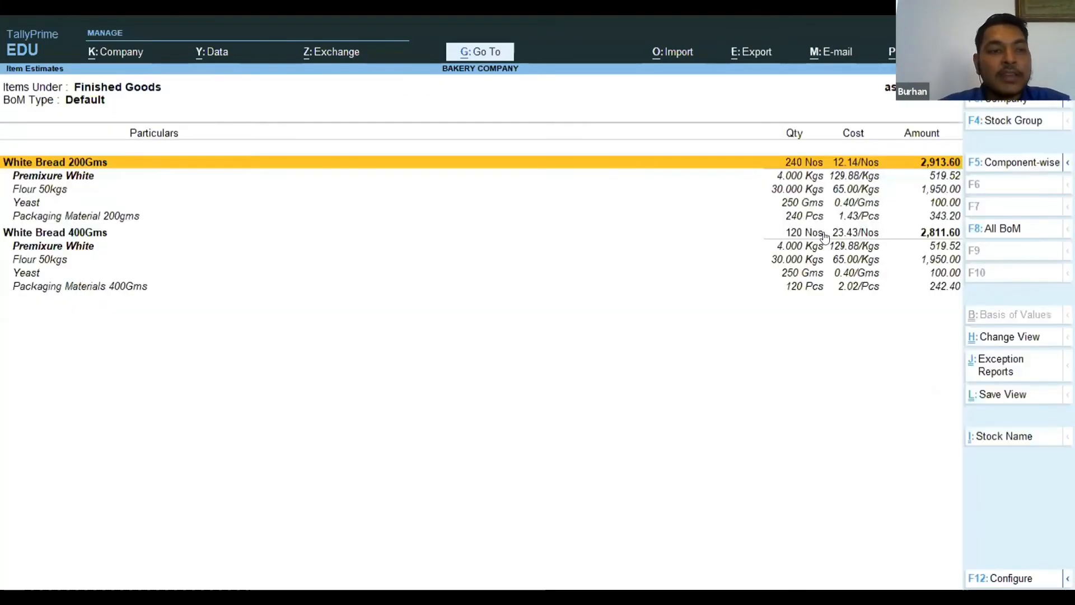
pyautogui.press('Down')
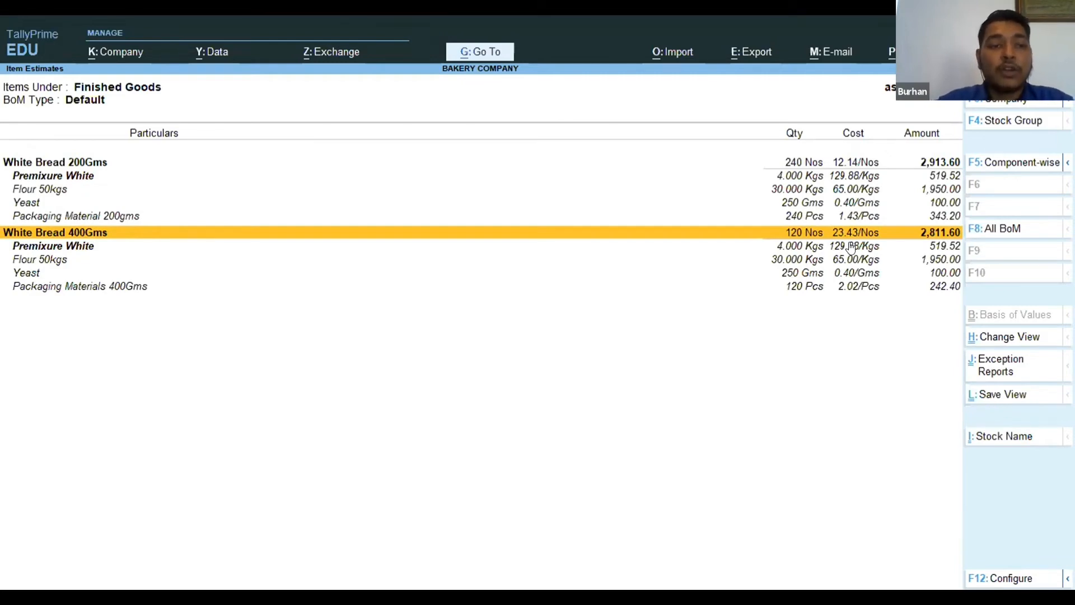
# Leave the cost estimate and open the Stock Summary report from Inventory.
pyautogui.press('Escape')
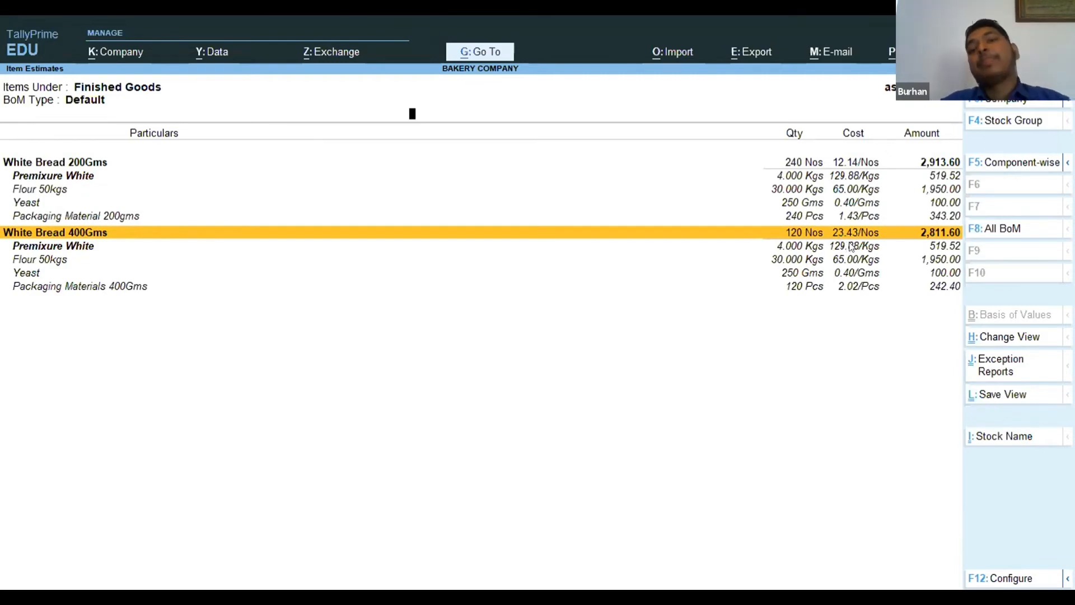
pyautogui.press('Escape')
pyautogui.press('Escape')
pyautogui.press('Escape')
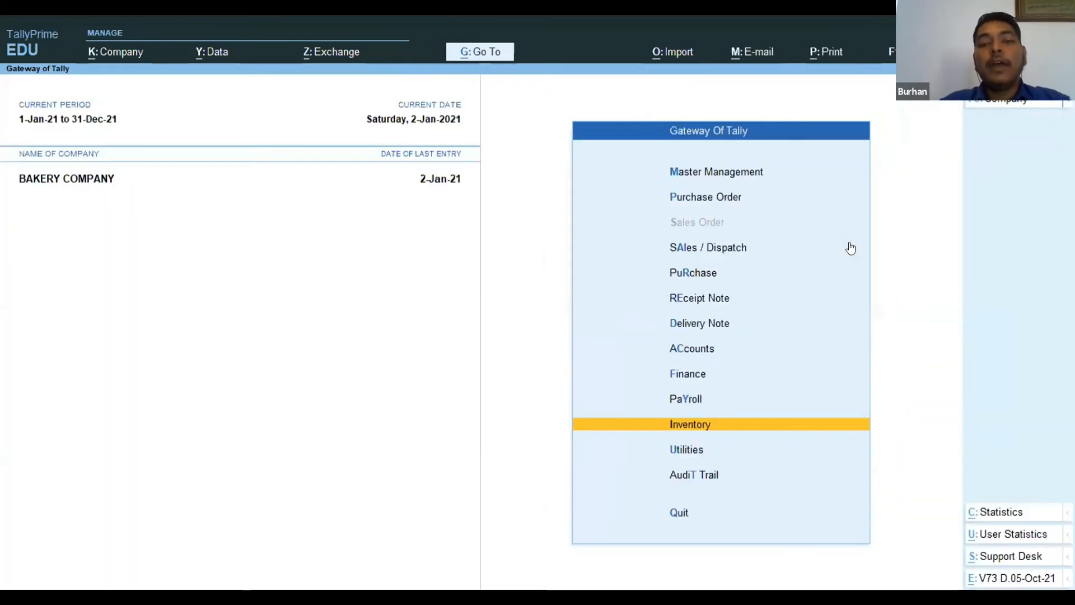
pyautogui.press('Return')
pyautogui.press('Down')
pyautogui.press('Down')
pyautogui.press('Down')
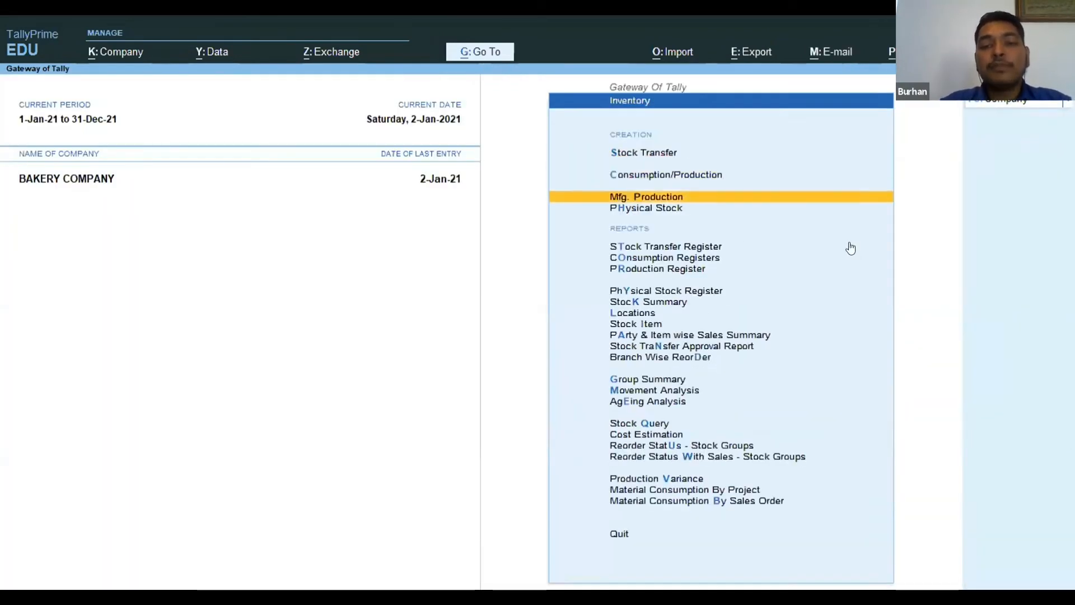
pyautogui.press('Down')
pyautogui.press('Down')
pyautogui.press('Down')
pyautogui.press('Down')
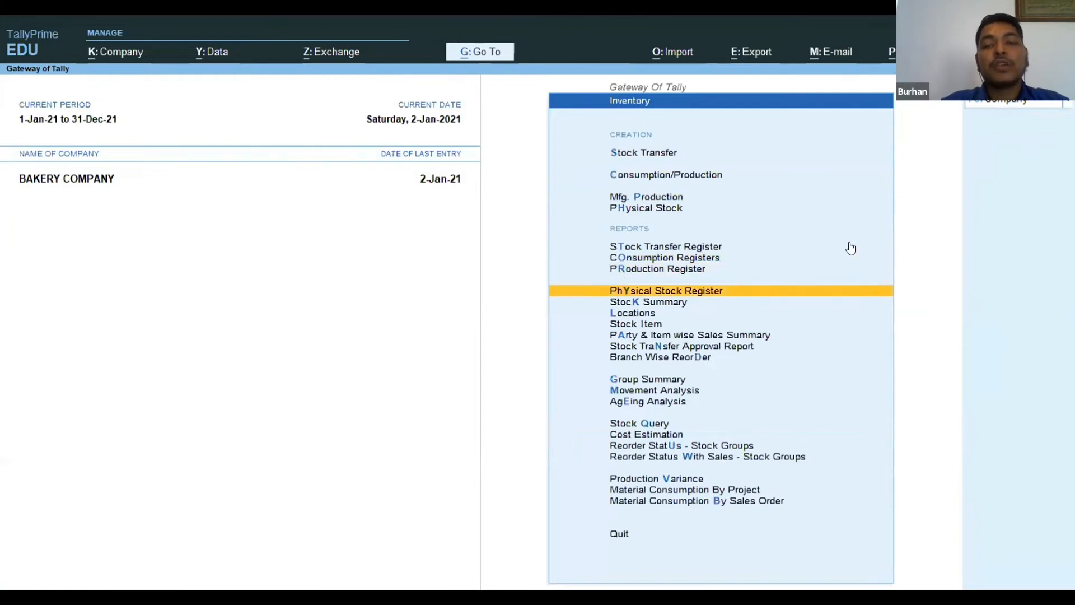
pyautogui.press('Down')
pyautogui.press('Return')
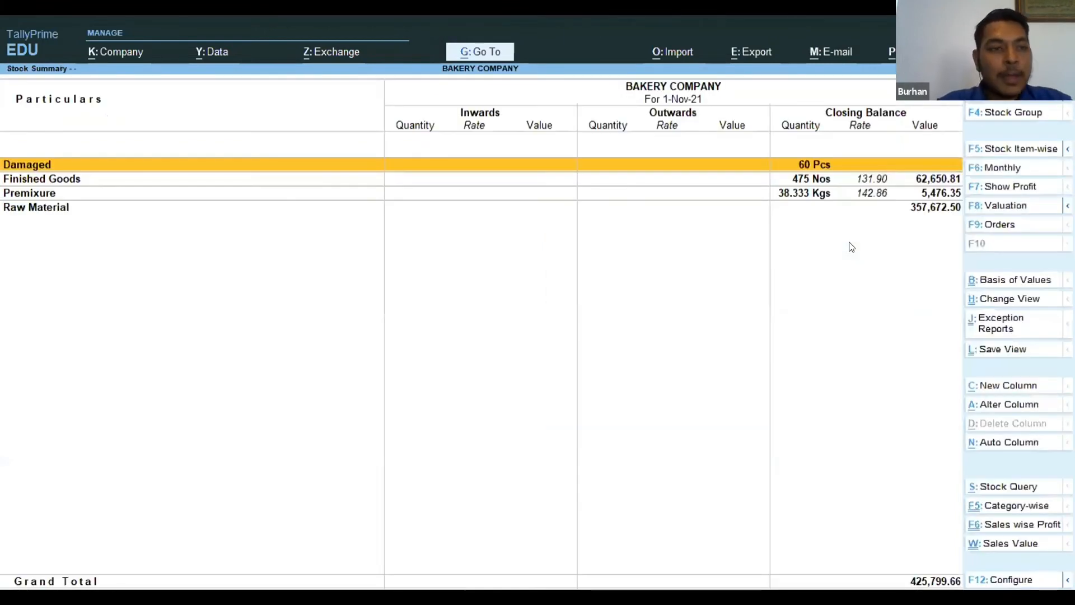
# Show the monthly summary of White Bread 400Gms under Finished Goods, with the period starting on 1-Jan-21.
pyautogui.press('Down')
pyautogui.press('Return')
pyautogui.press('Down')
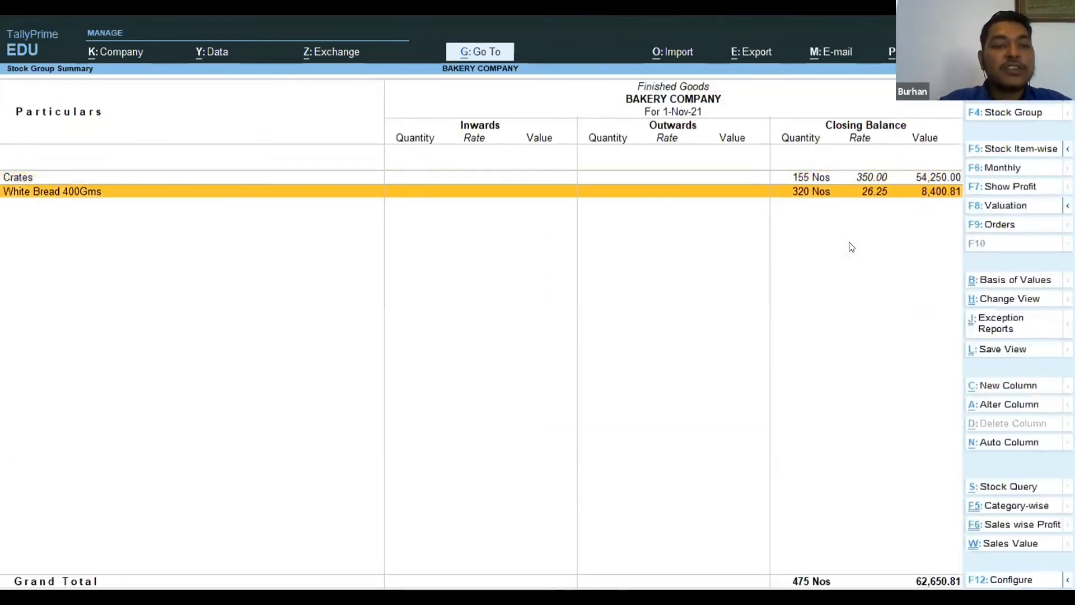
pyautogui.press('Return')
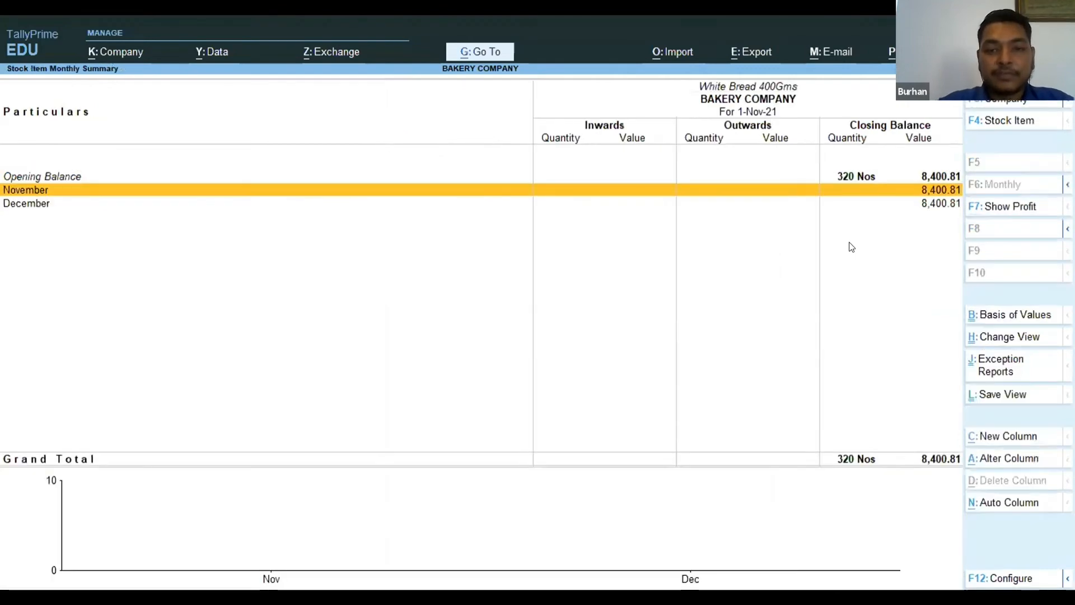
pyautogui.hotkey('alt', 'F2')
pyautogui.write('1.1.21')
pyautogui.press('Return')
pyautogui.press('Return')
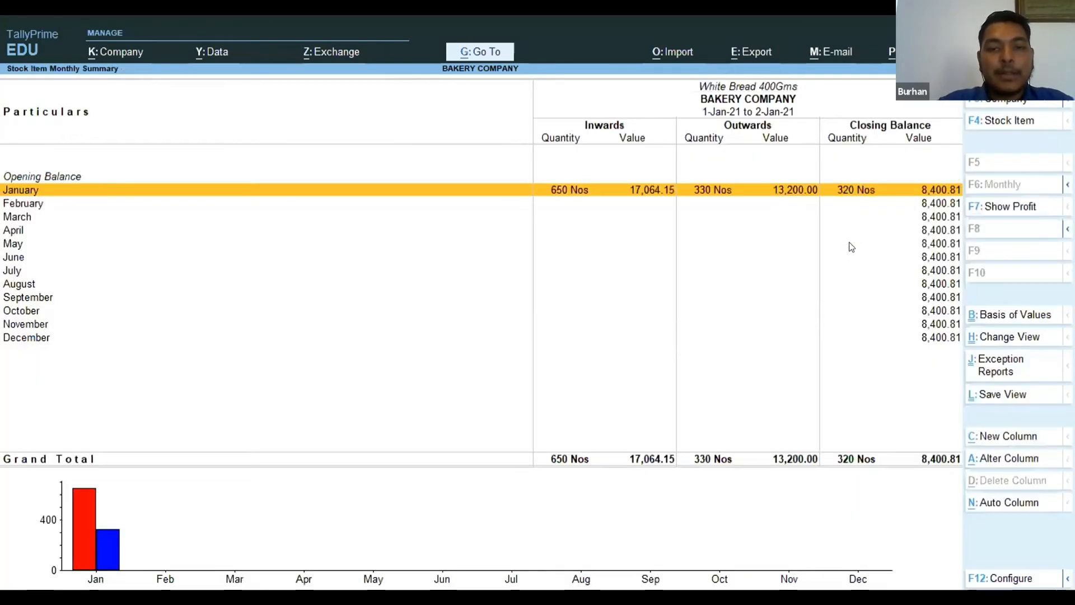
# Show the January vouchers of White Bread 400Gms and examine the latest production entry's quantities and closing stock.
pyautogui.press('Return')
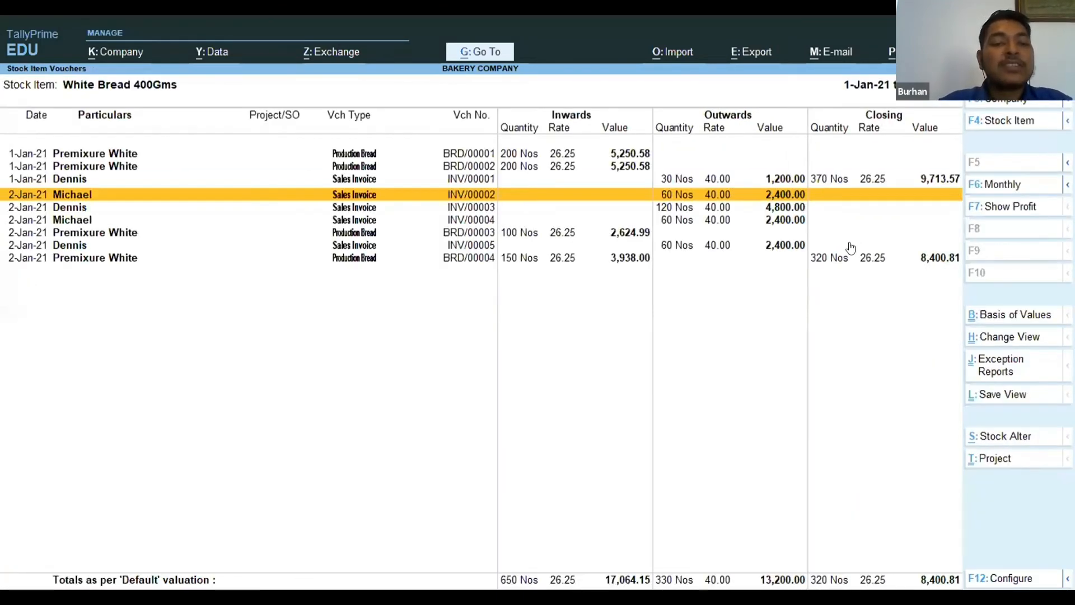
pyautogui.press('End')
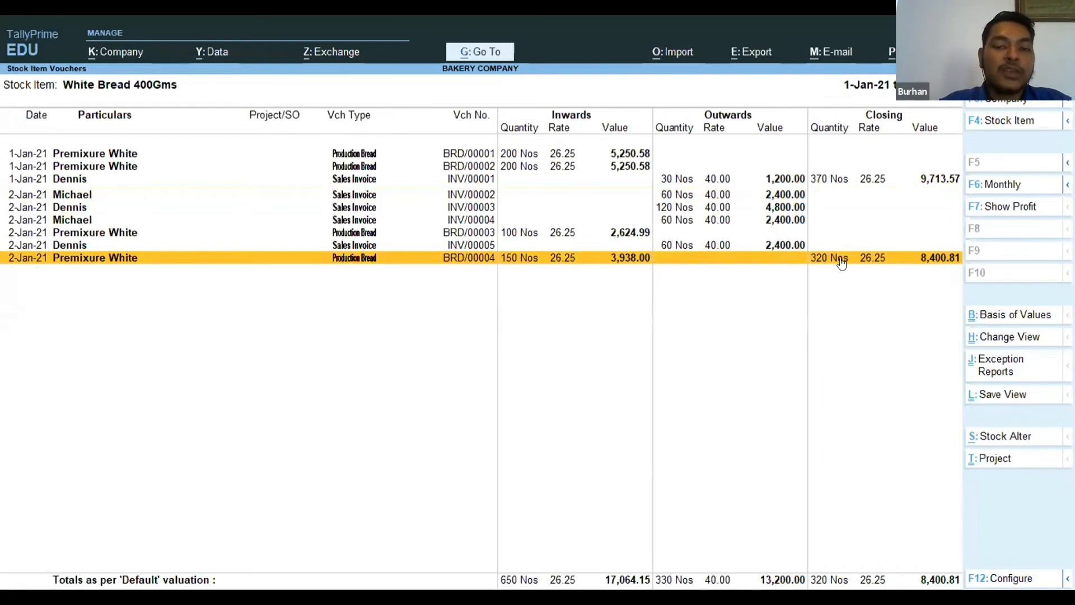
pyautogui.press('space')
pyautogui.press('space')
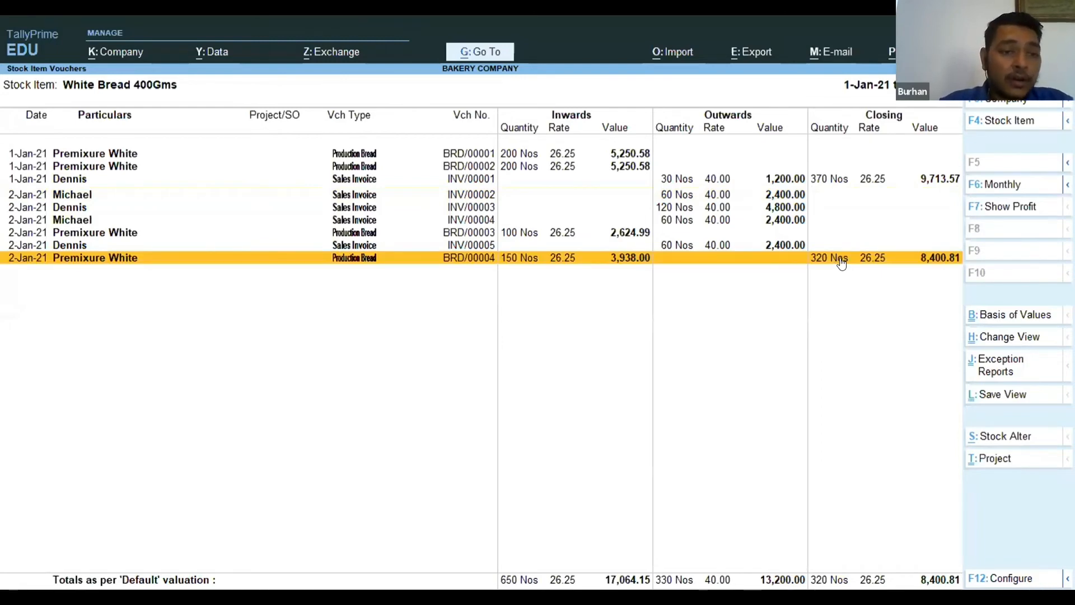
# Leave the stock reports and create a new Sales Invoice voucher from Sales / Dispatch.
pyautogui.press('Escape')
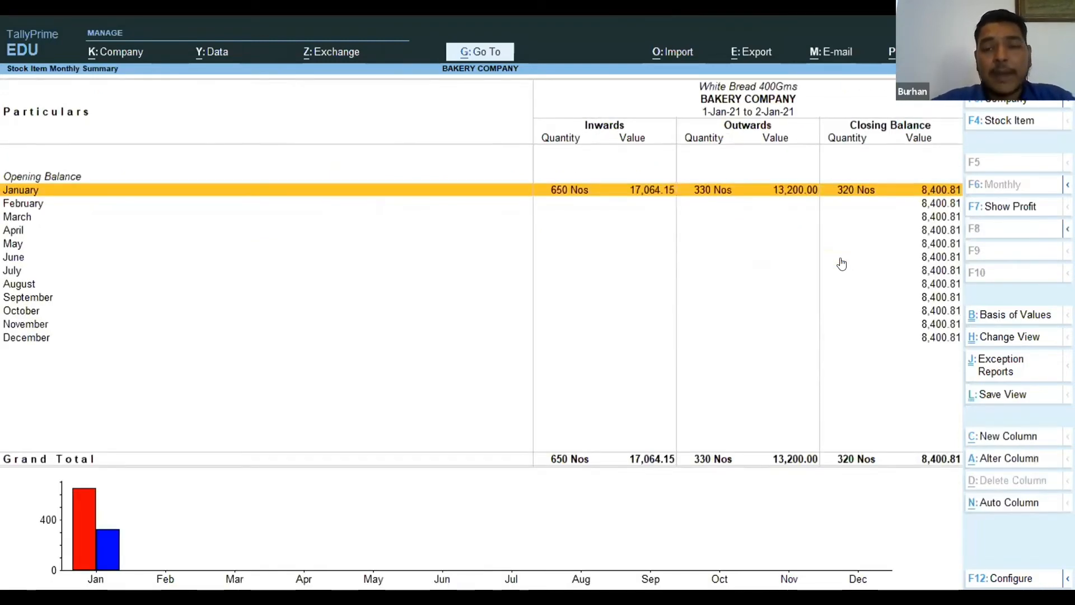
pyautogui.press('Escape')
pyautogui.press('Escape')
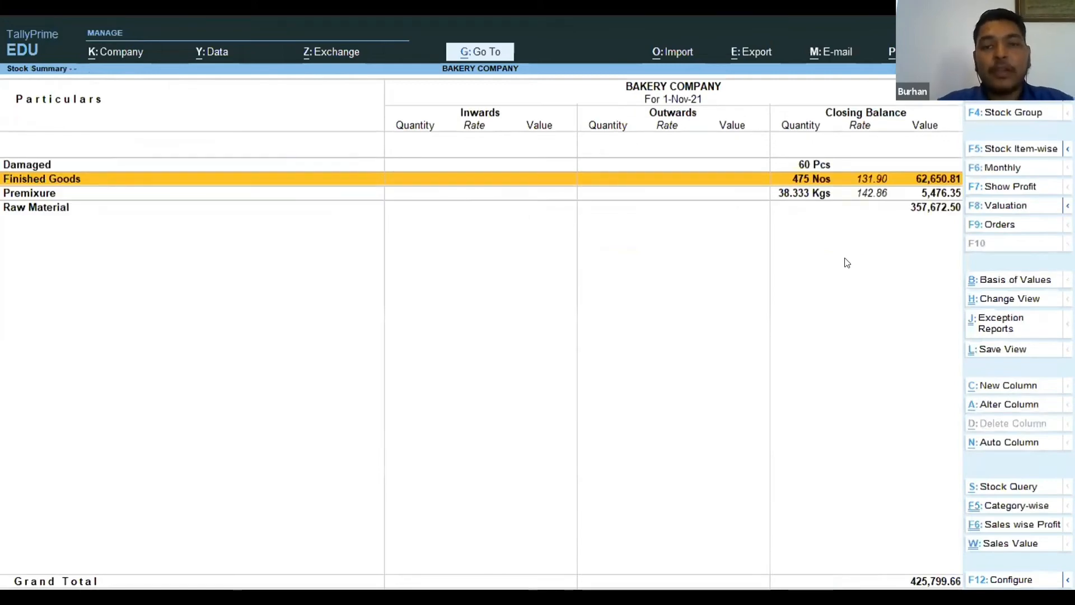
pyautogui.press('Escape')
pyautogui.press('Escape')
pyautogui.press('Escape')
pyautogui.press('n')
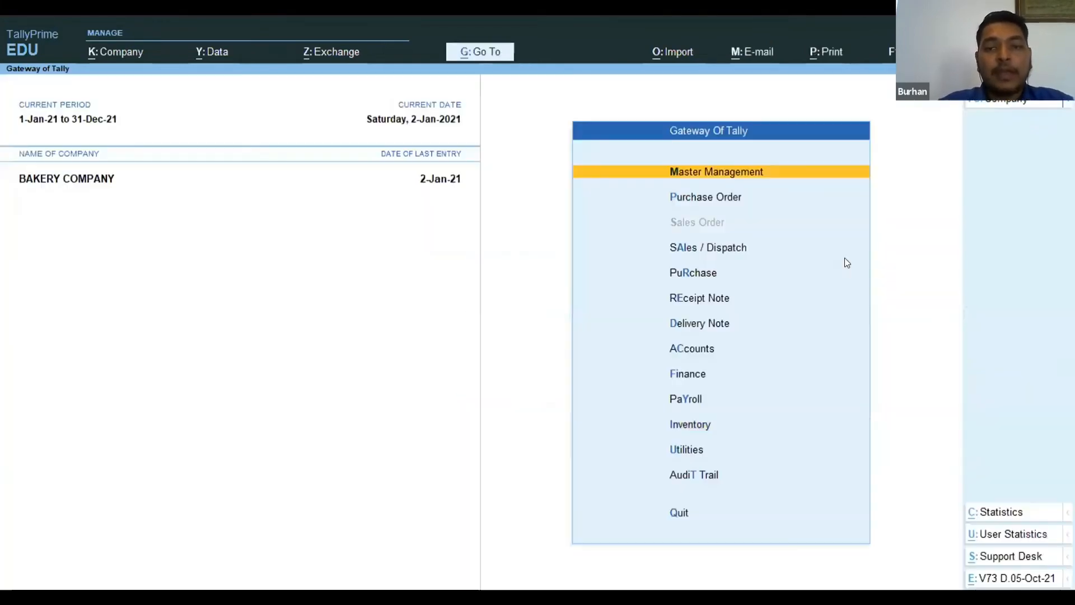
pyautogui.press('Down')
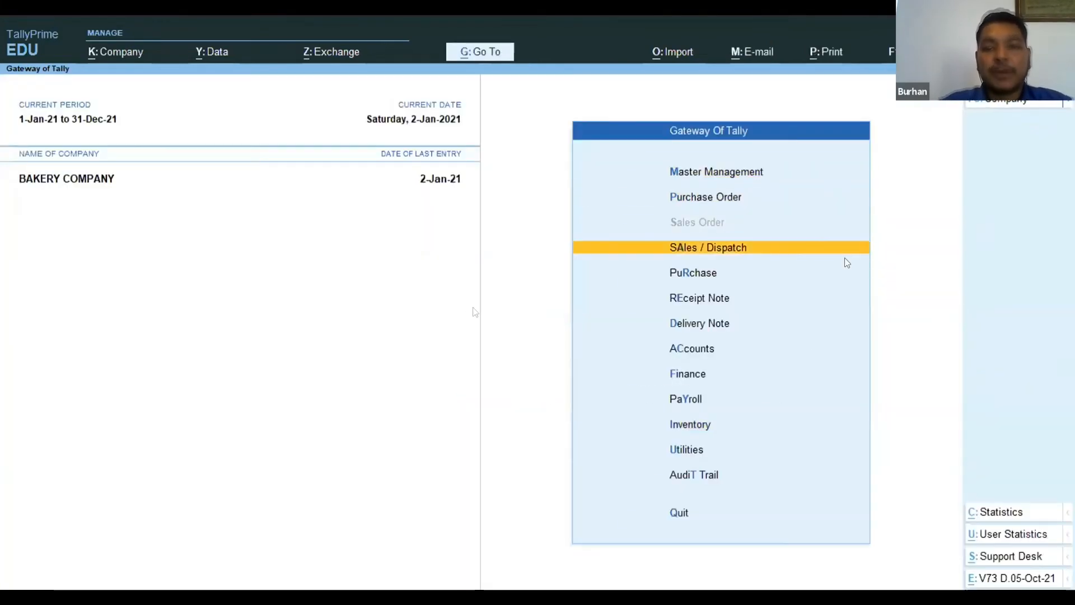
pyautogui.press('Return')
pyautogui.press('Return')
pyautogui.press('Down')
pyautogui.press('Down')
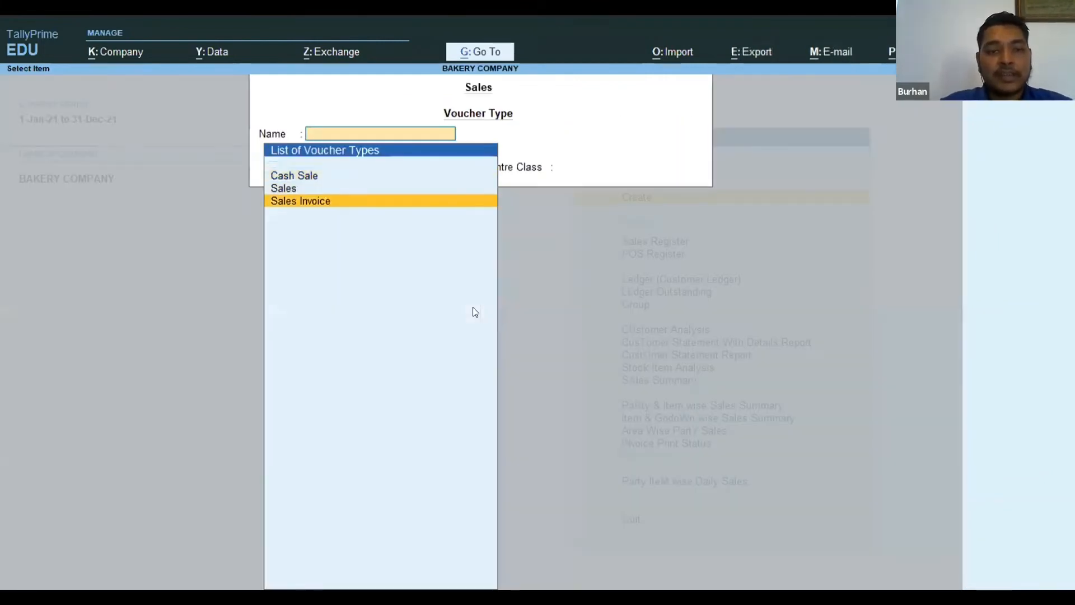
pyautogui.press('Return')
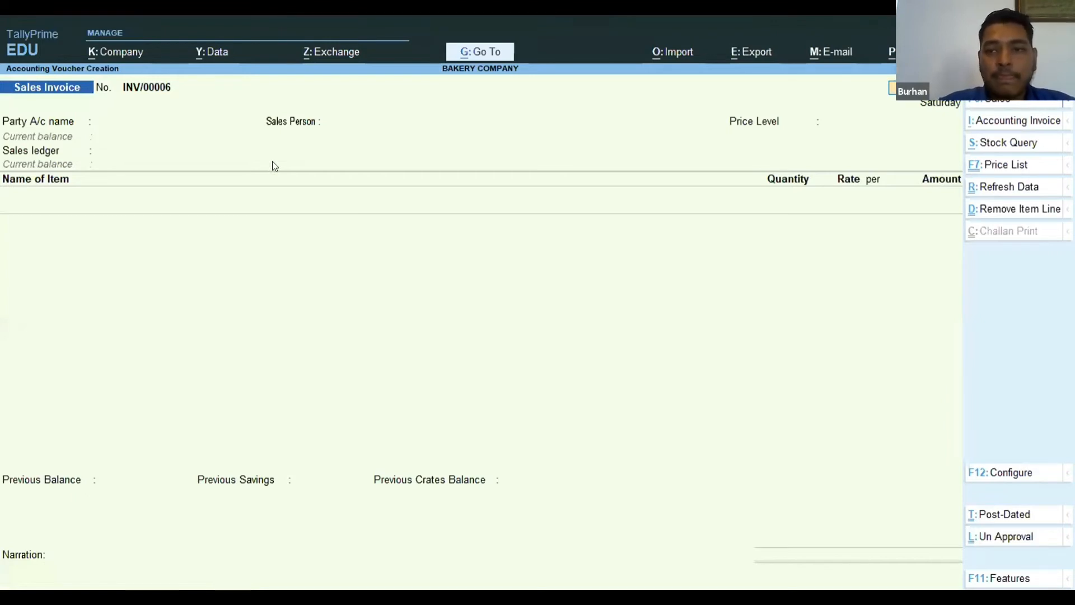
# Keep the invoice date, choose the customer's ledger as the party account and accept its default dispatch and party details.
pyautogui.press('Return')
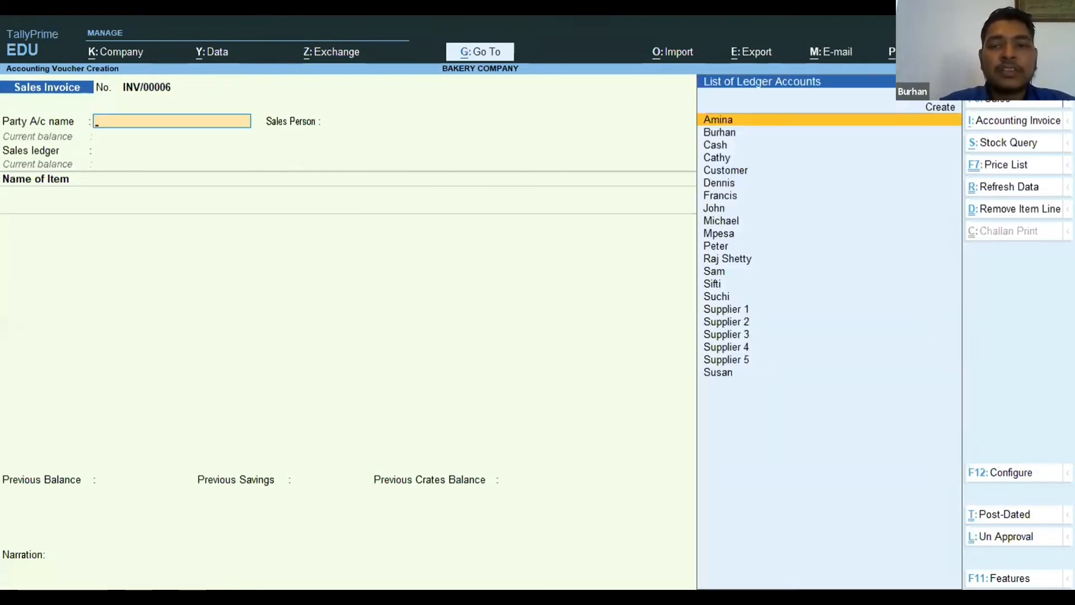
pyautogui.press('Down')
pyautogui.press('Down')
pyautogui.press('Down')
pyautogui.press('Down')
pyautogui.press('Down')
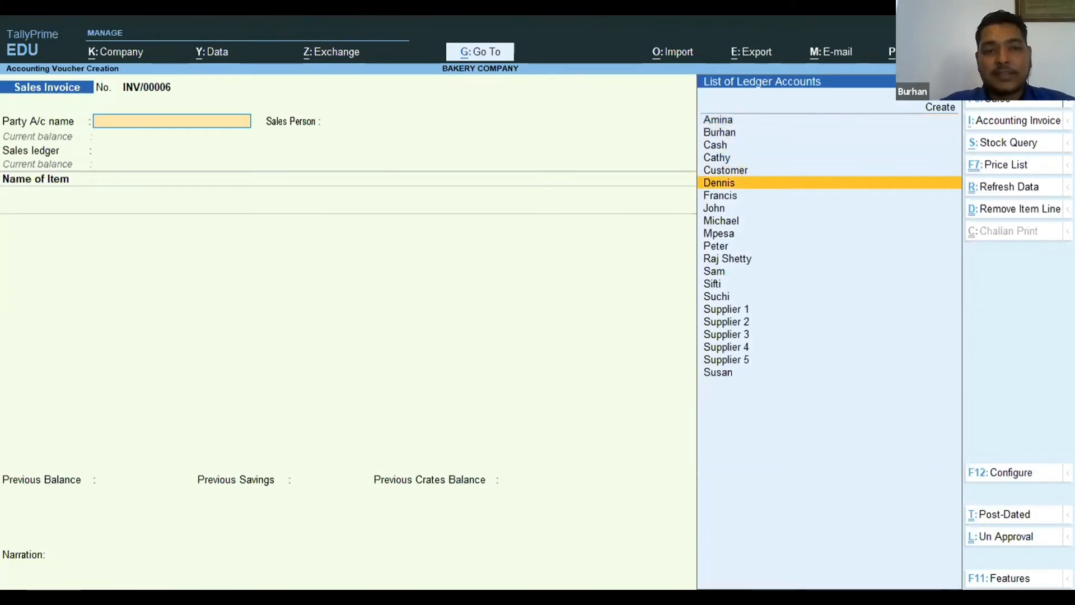
pyautogui.press('Return')
pyautogui.press('Return')
pyautogui.press('Return')
pyautogui.press('Return')
pyautogui.press('Return')
pyautogui.press('Return')
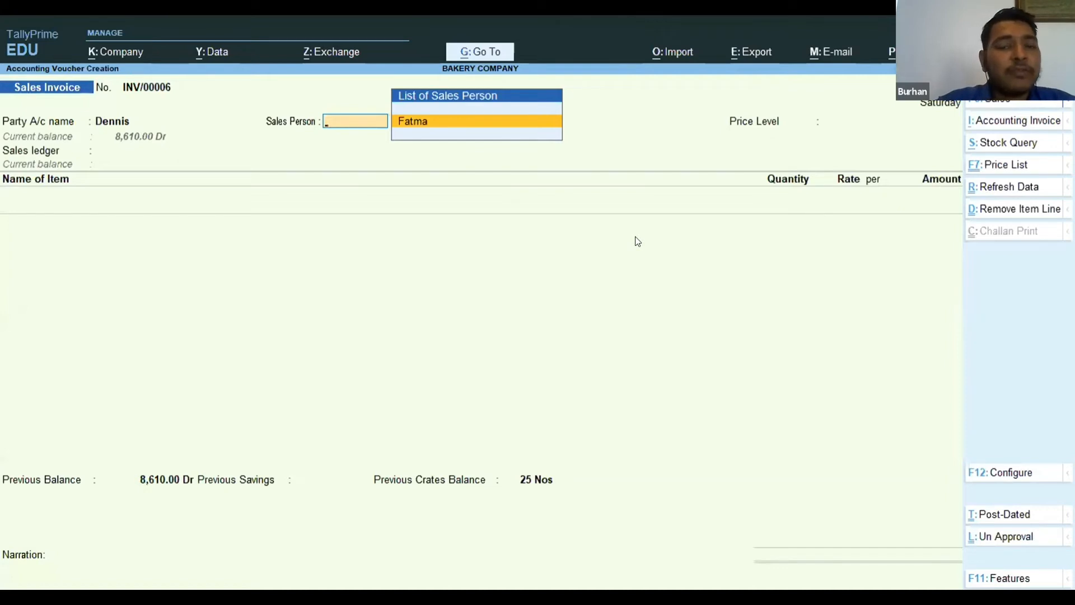
# Assign the listed sales person, the Pricelist price level and the Sales Account ledger, leaving the tax classification unchanged.
pyautogui.press('Return')
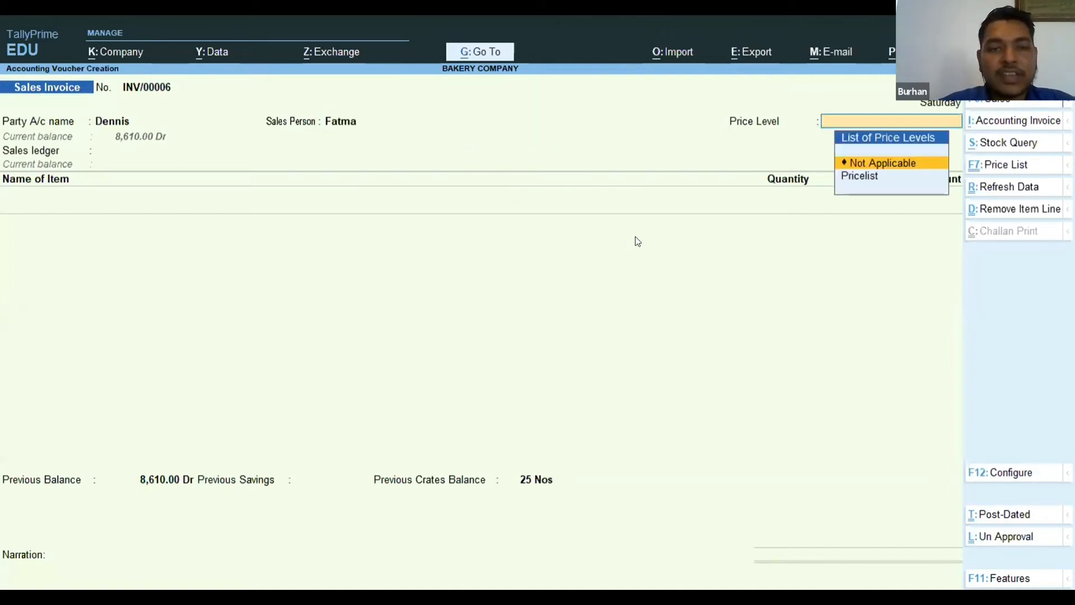
pyautogui.press('Down')
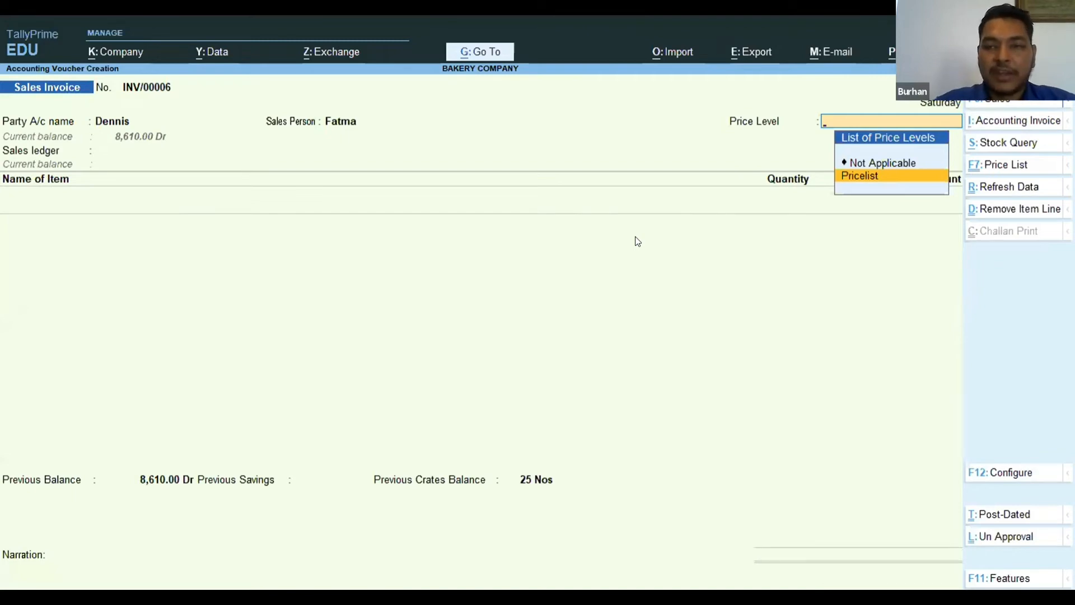
pyautogui.press('Return')
pyautogui.press('Return')
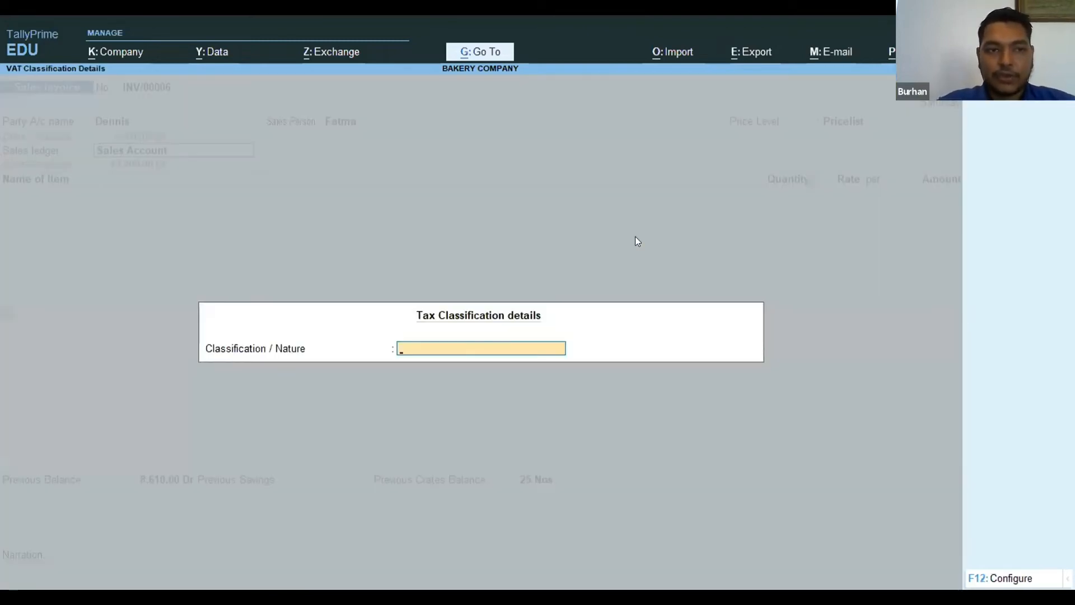
pyautogui.press('Return')
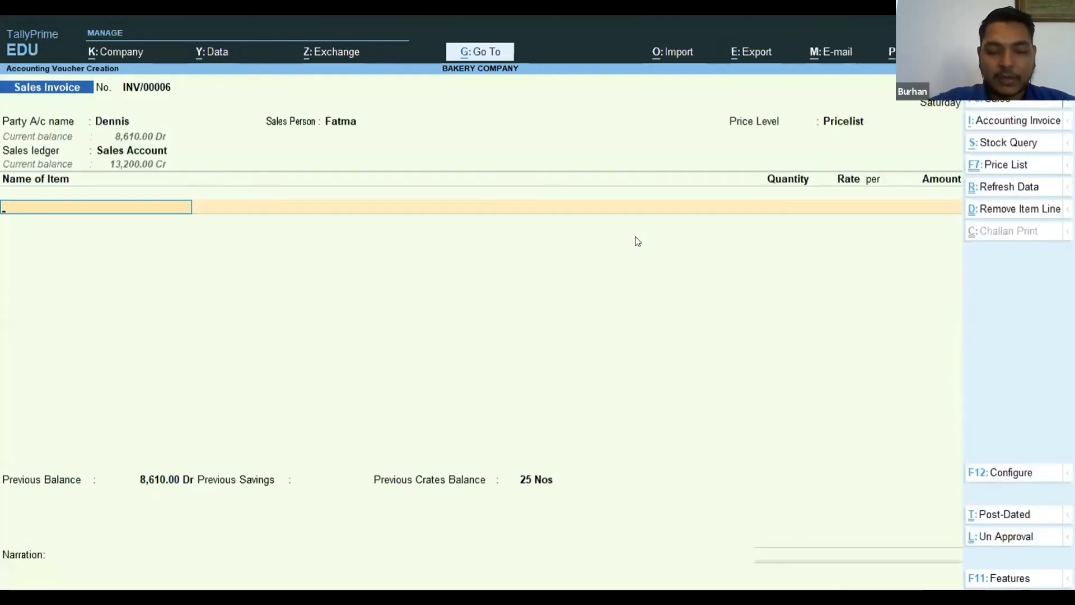
# Add 60 Nos of White Bread 400Gms to the invoice at the price-list rate of 40.00 per Nos.
pyautogui.write('White')
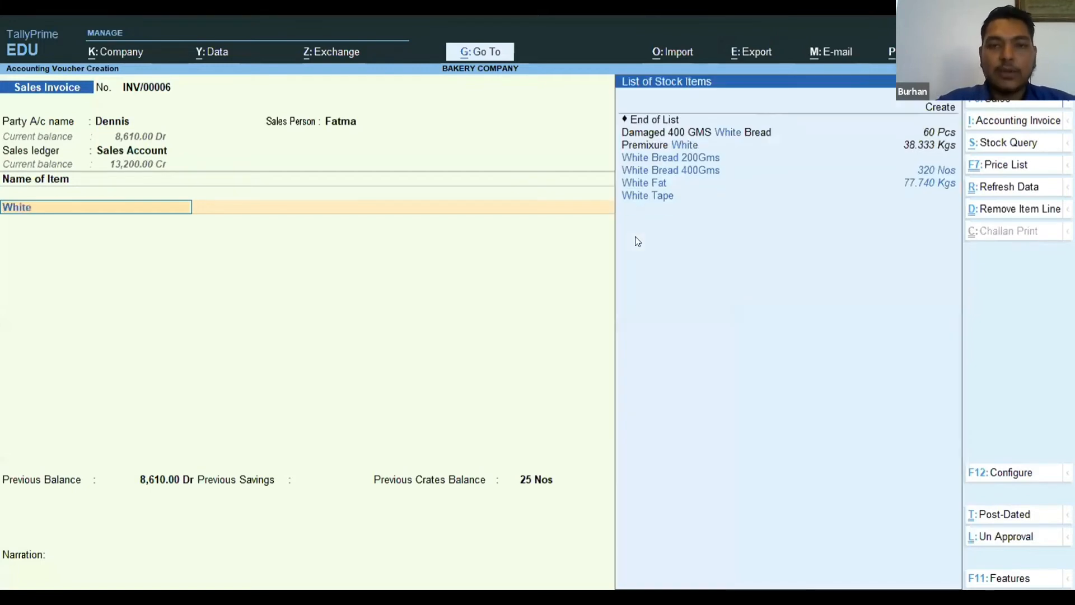
pyautogui.press('Down')
pyautogui.press('Down')
pyautogui.press('Down')
pyautogui.press('Up')
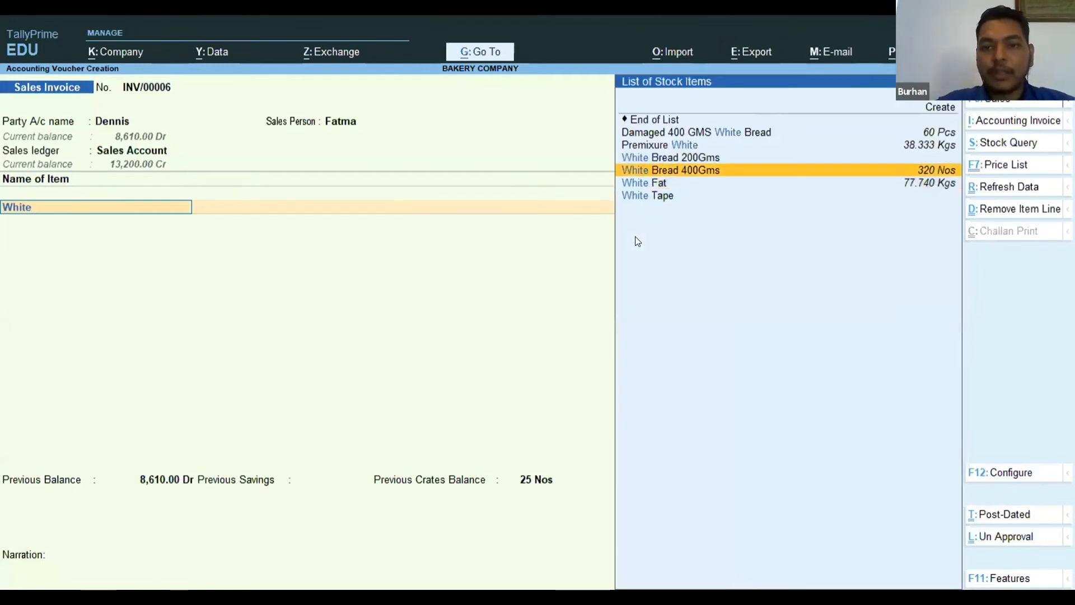
pyautogui.press('Return')
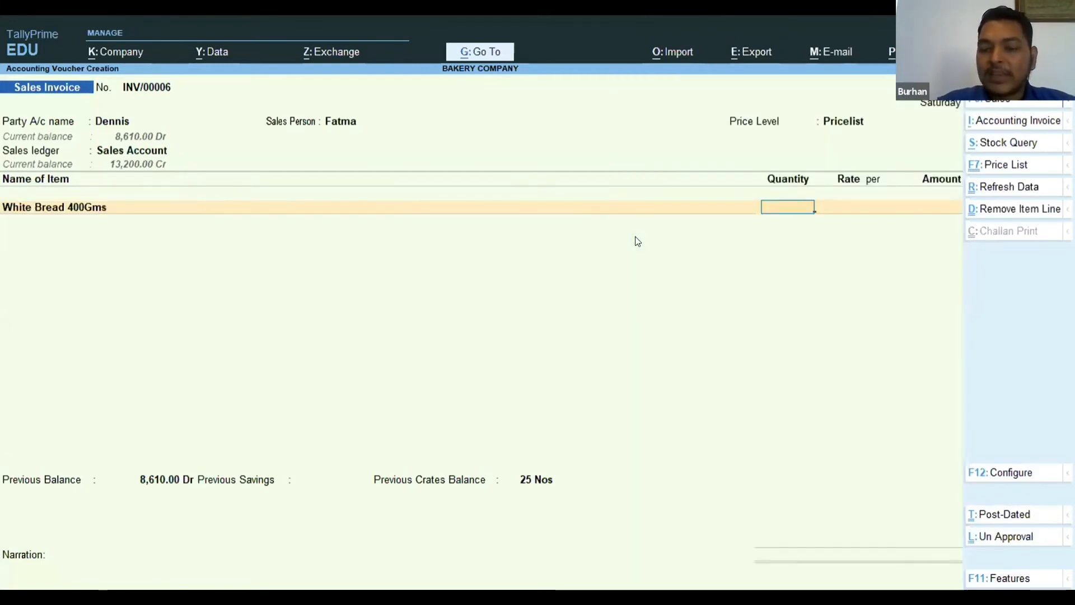
pyautogui.write('60')
pyautogui.press('Return')
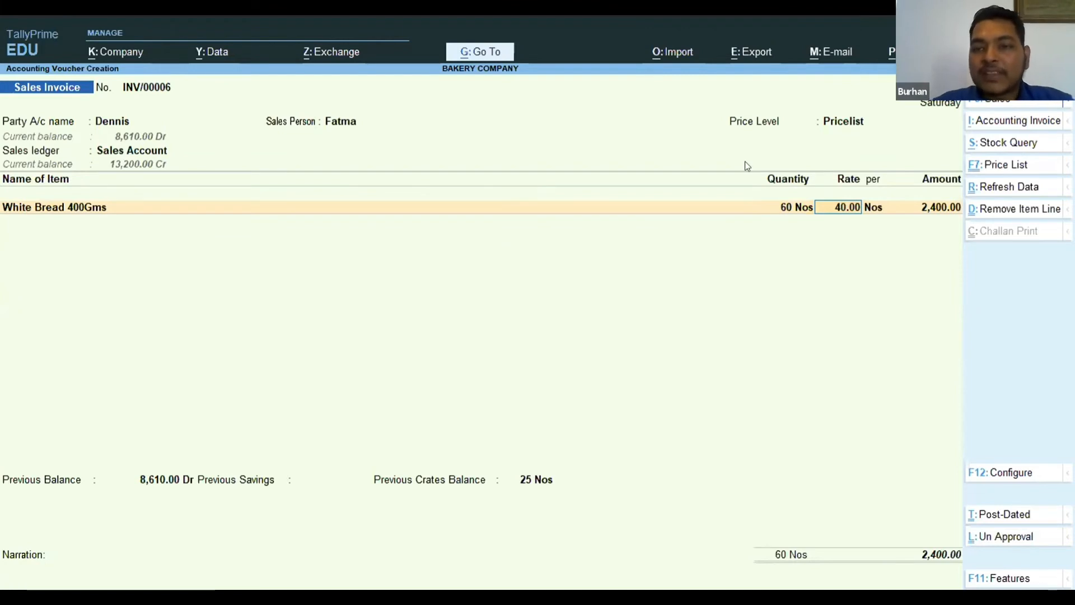
pyautogui.press('Return')
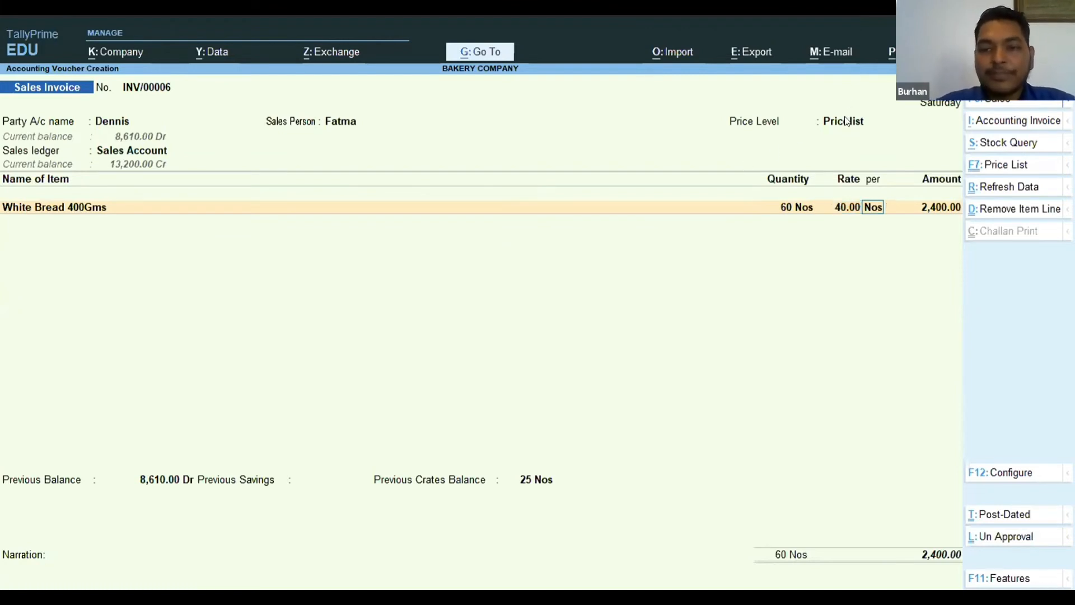
pyautogui.press('Return')
pyautogui.press('Return')
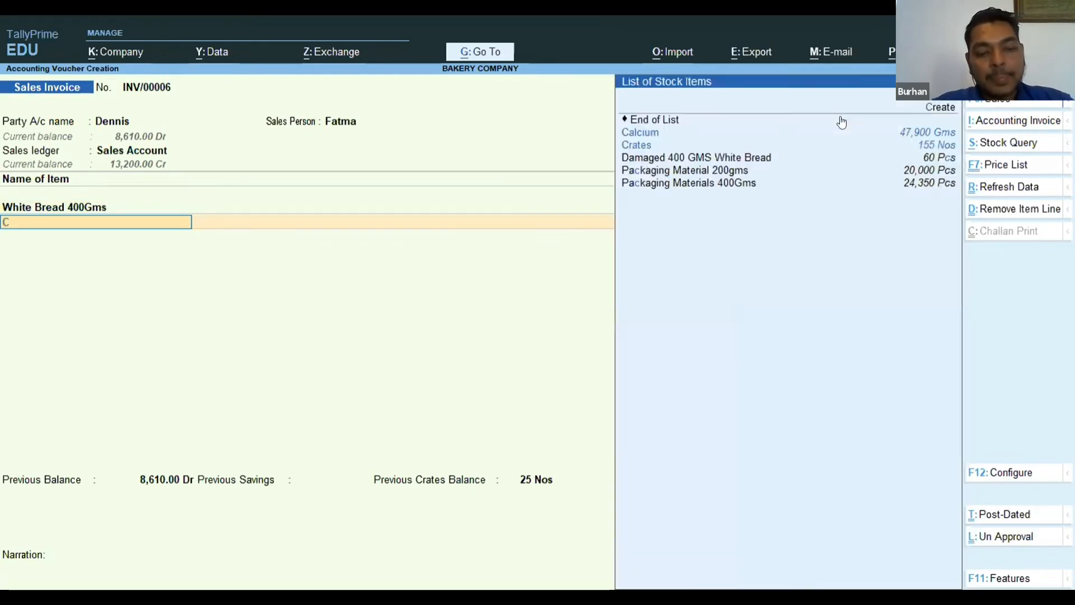
# Add 10 Nos of Crates to the invoice with no rate or amount.
pyautogui.write('Crates')
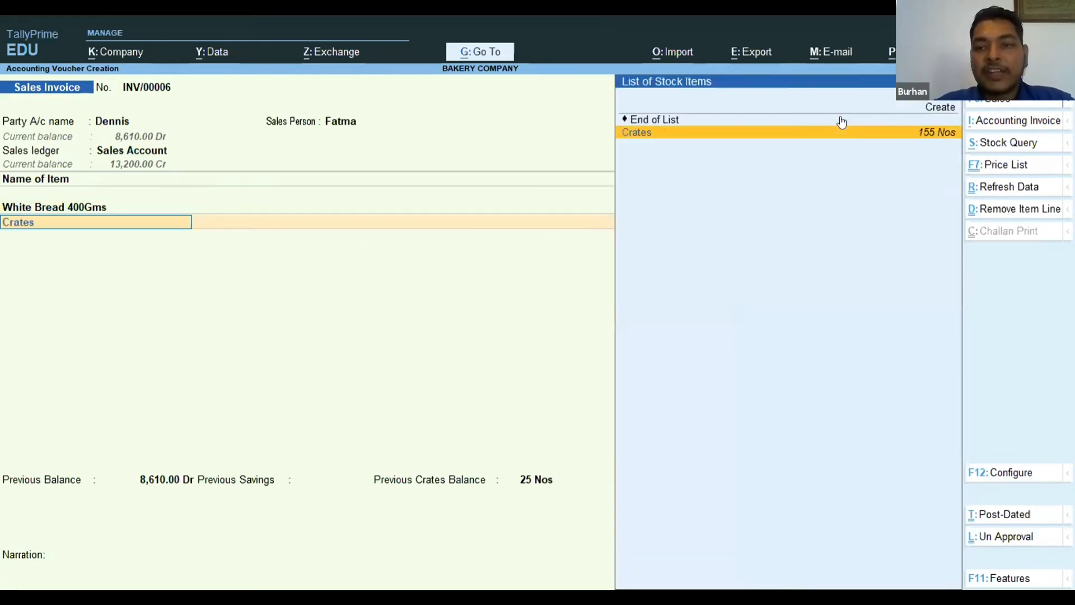
pyautogui.press('Return')
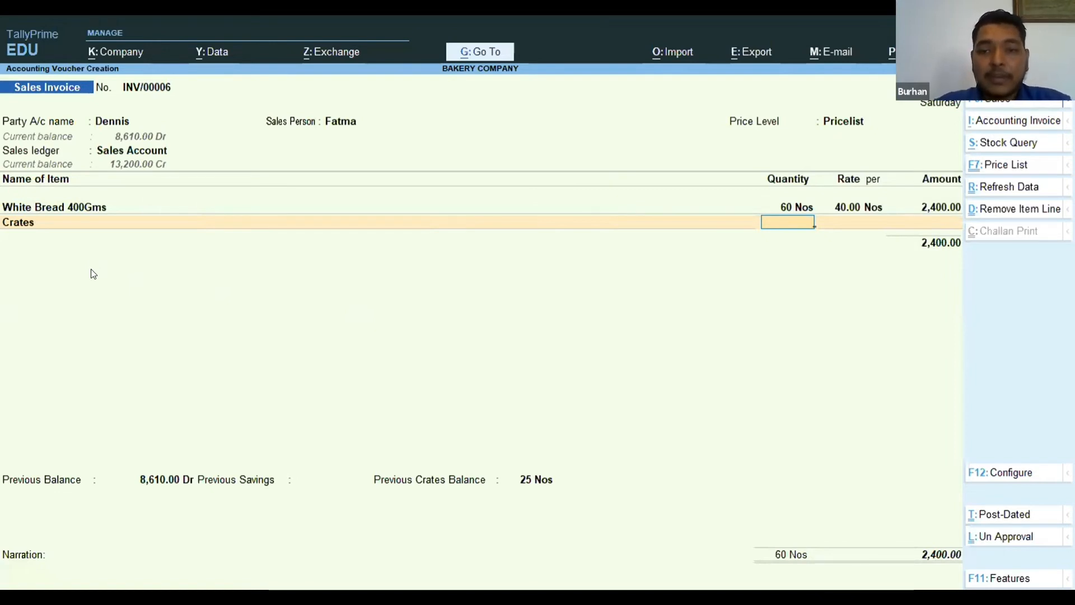
pyautogui.write('10')
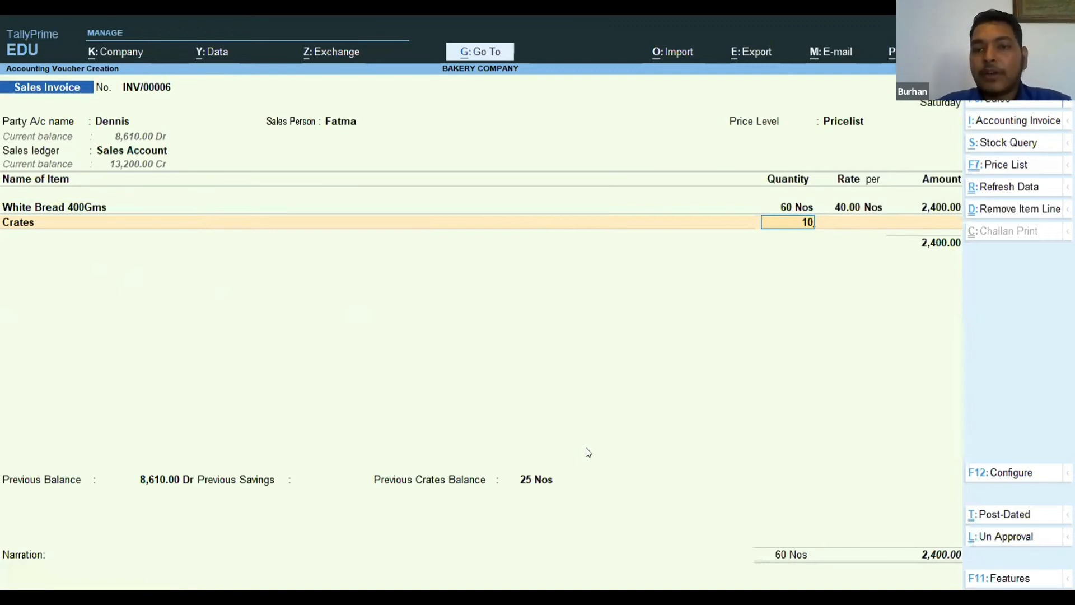
pyautogui.press('Return')
pyautogui.press('Return')
pyautogui.press('Return')
pyautogui.press('Return')
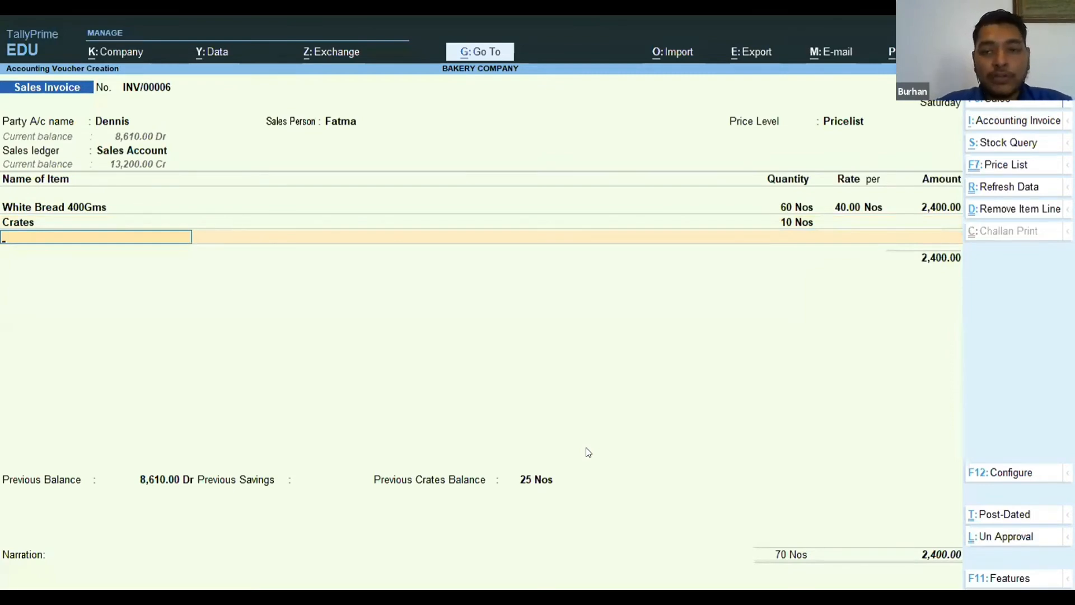
# End the item list and add the customer's Extra Cent ledger as an additional invoice line.
pyautogui.press('Return')
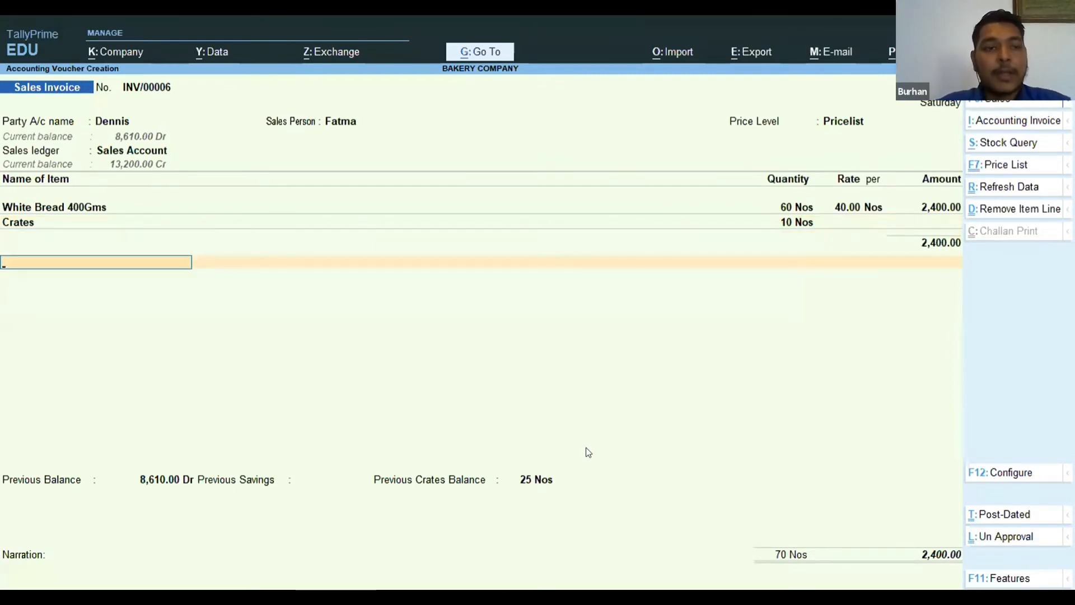
pyautogui.write('Dennis')
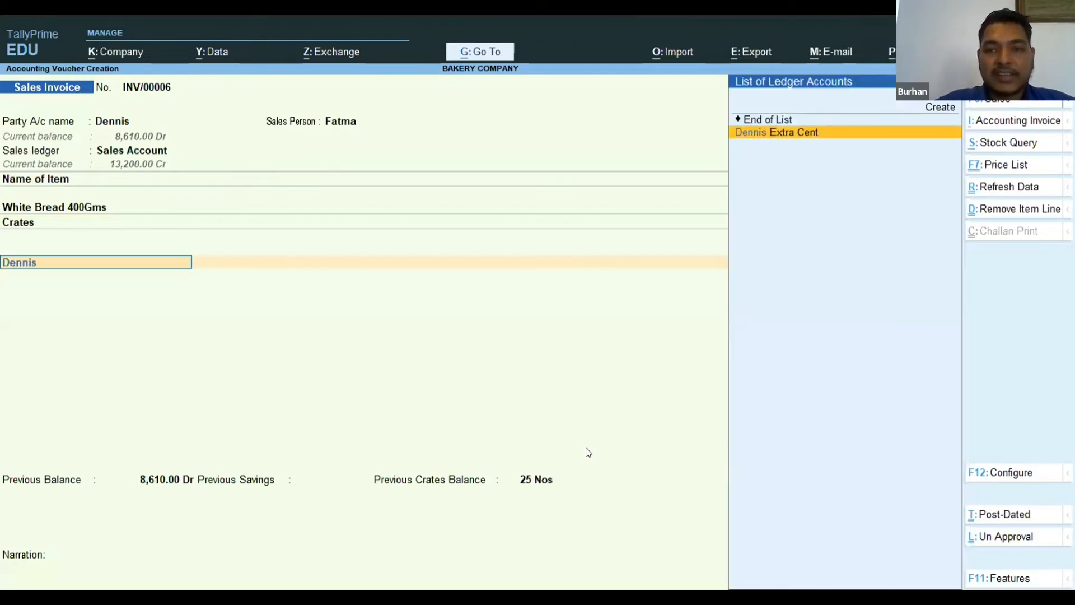
pyautogui.press('Return')
pyautogui.press('Return')
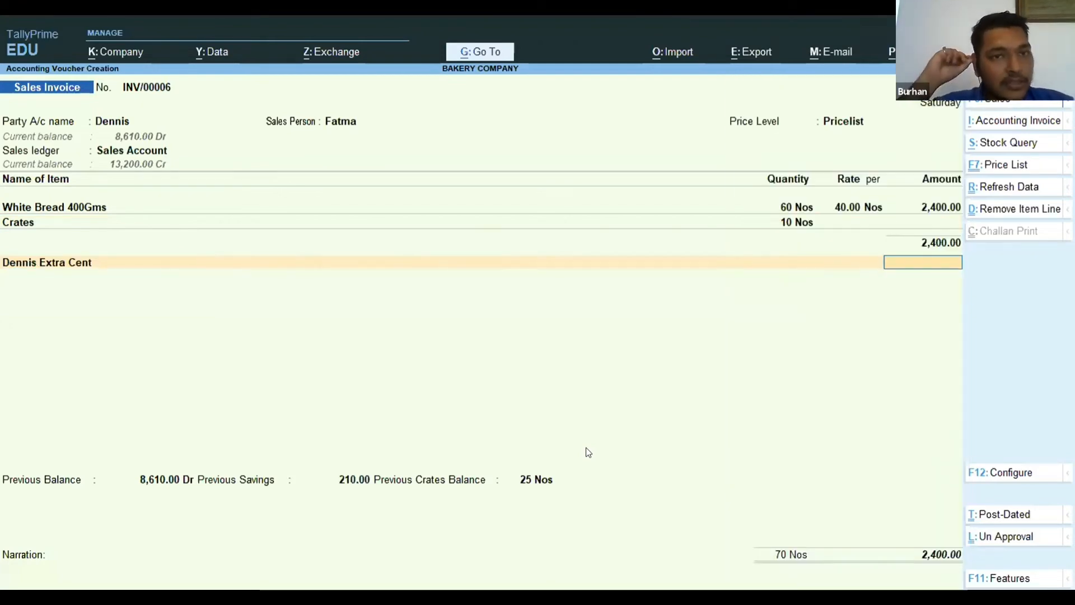
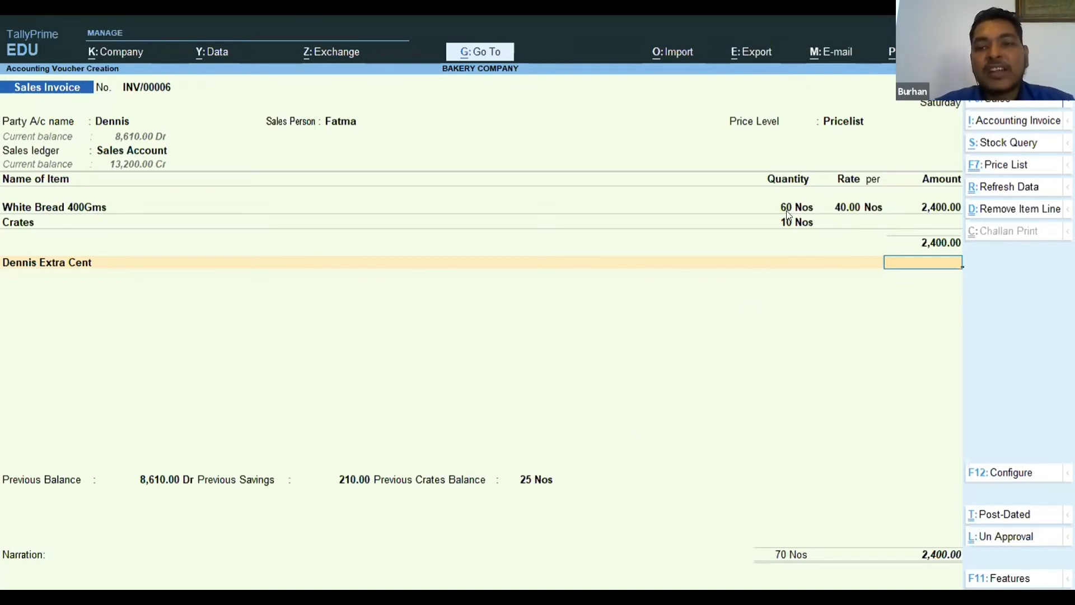
# Enter 60 as the amount of the customer's Extra Cent line and end the additional ledger lines.
pyautogui.write('60')
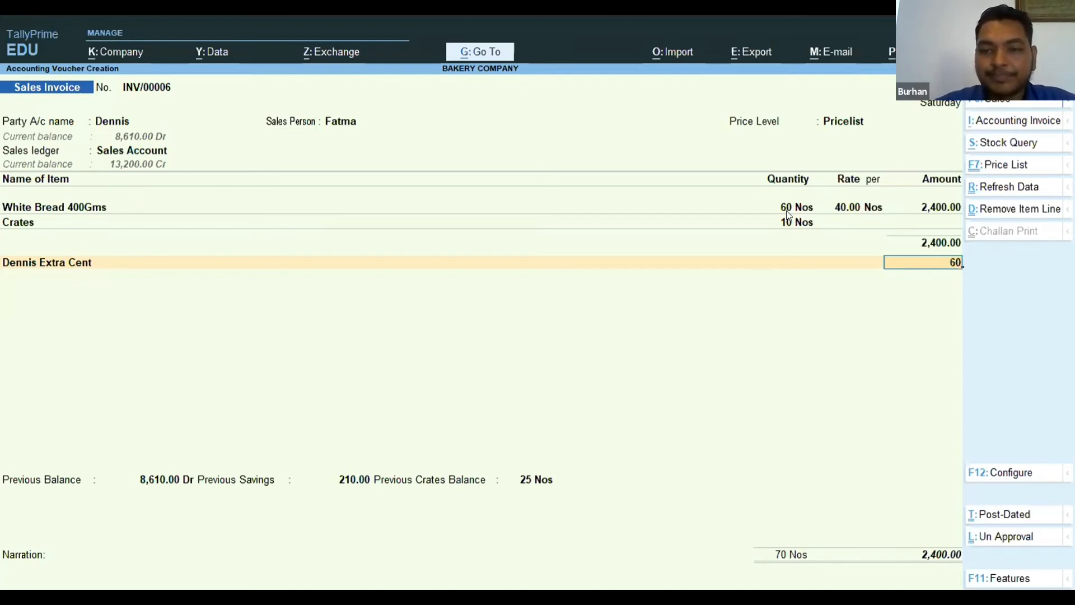
pyautogui.press('Return')
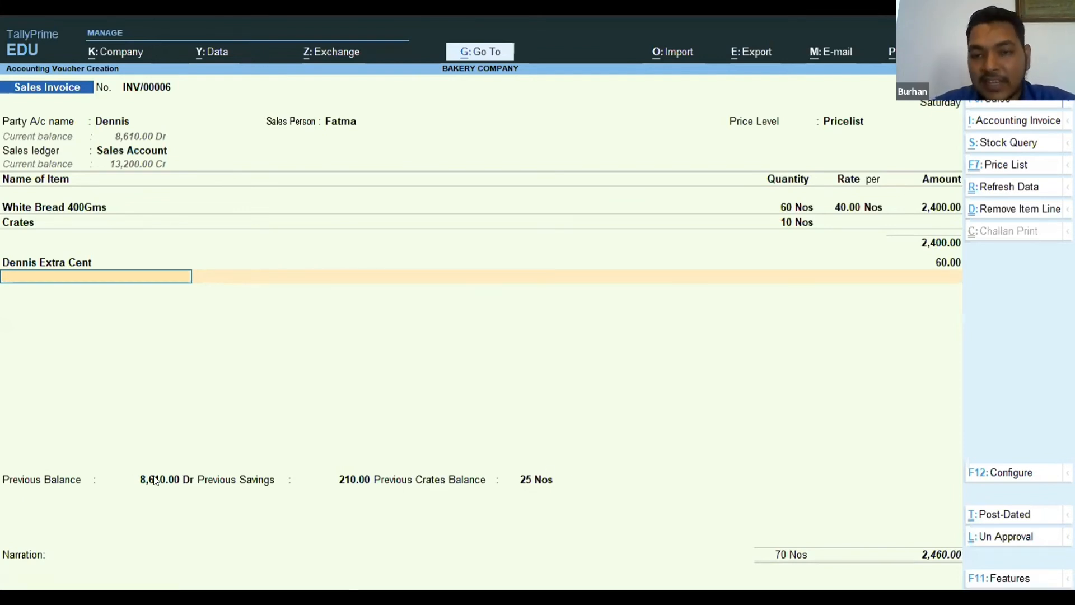
pyautogui.press('Return')
pyautogui.press('Return')
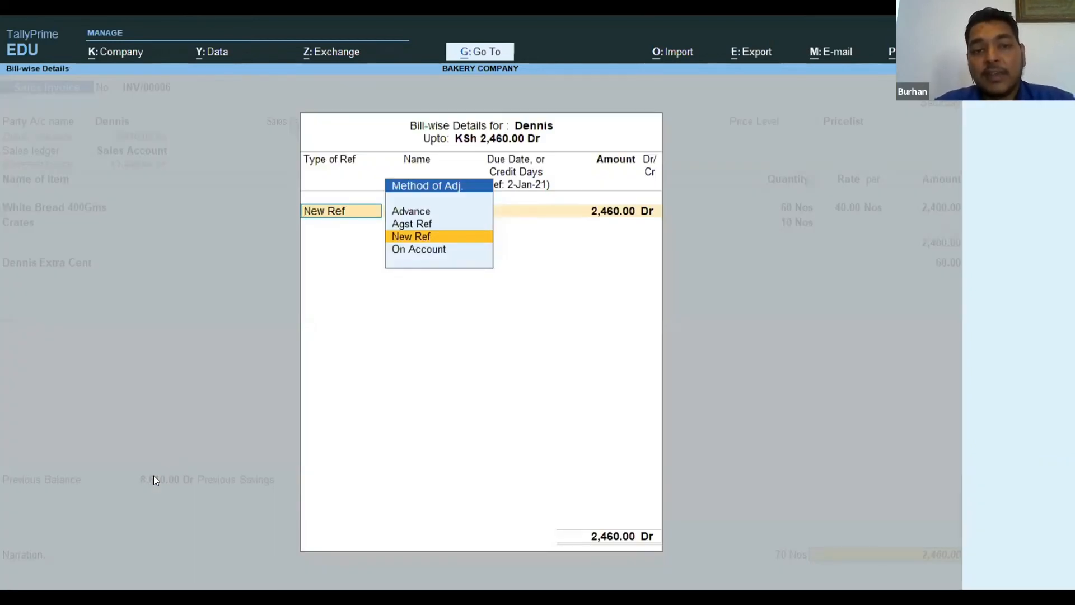
# Allocate the full invoice amount to a New Ref under the invoice's own number and save the invoice without printing it.
pyautogui.press('Return')
pyautogui.press('Return')
pyautogui.press('Return')
pyautogui.press('Return')
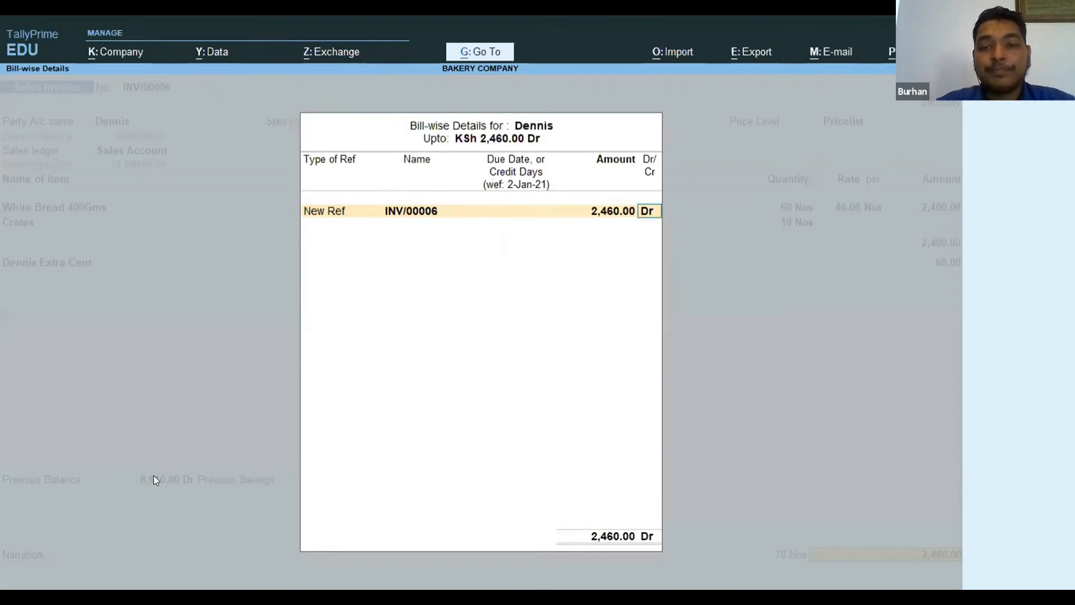
pyautogui.press('Return')
pyautogui.press('Return')
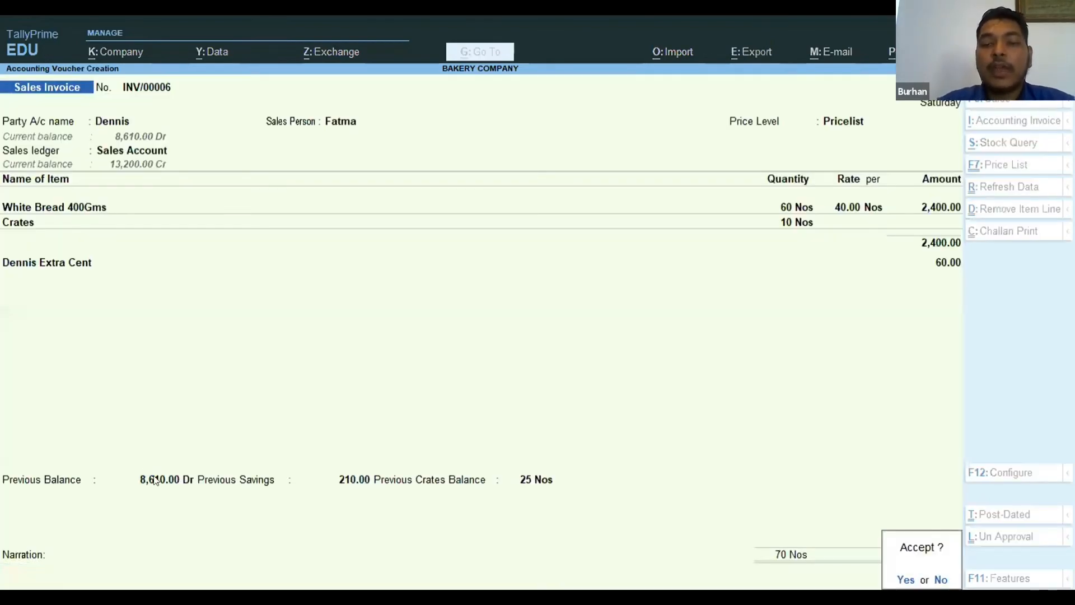
pyautogui.press('Return')
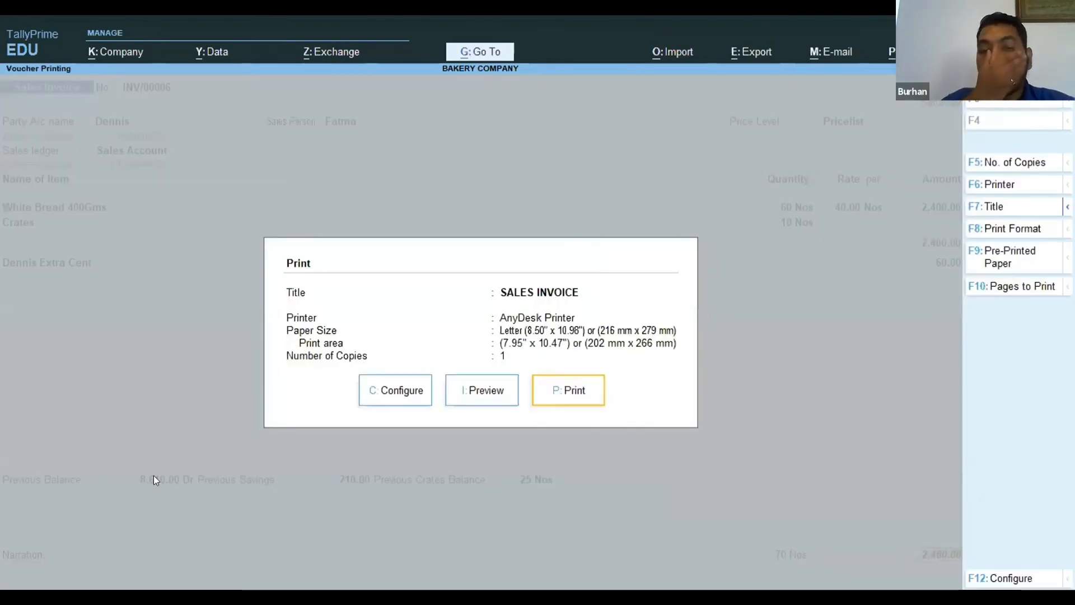
pyautogui.press('Escape')
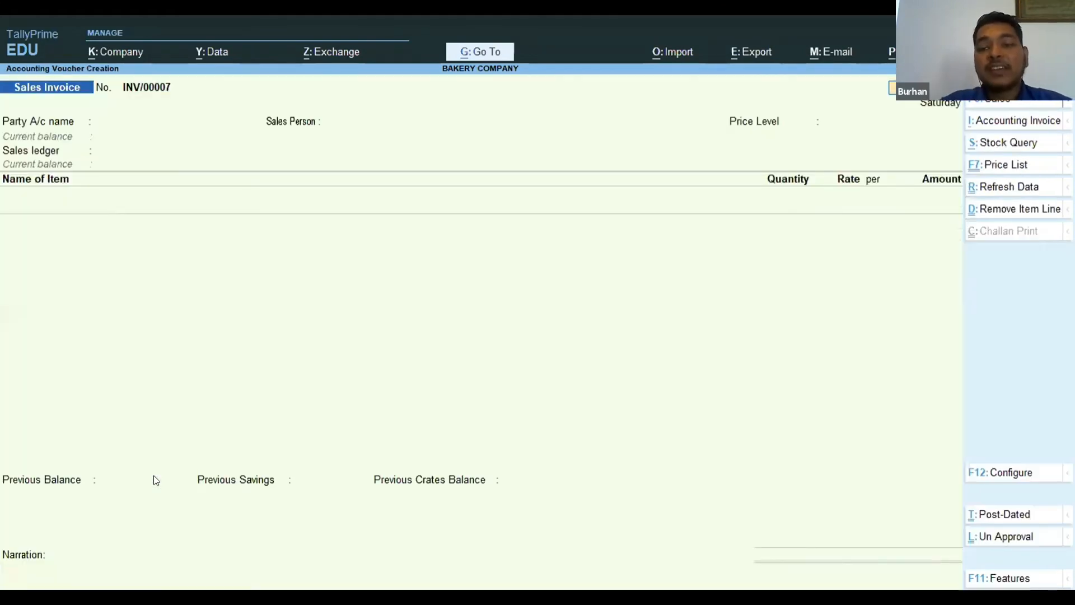
# Leave invoice entry and open the Customer Ledger report in Sales / Dispatch for the customer just invoiced.
pyautogui.press('Escape')
pyautogui.press('Down')
pyautogui.press('Down')
pyautogui.press('Down')
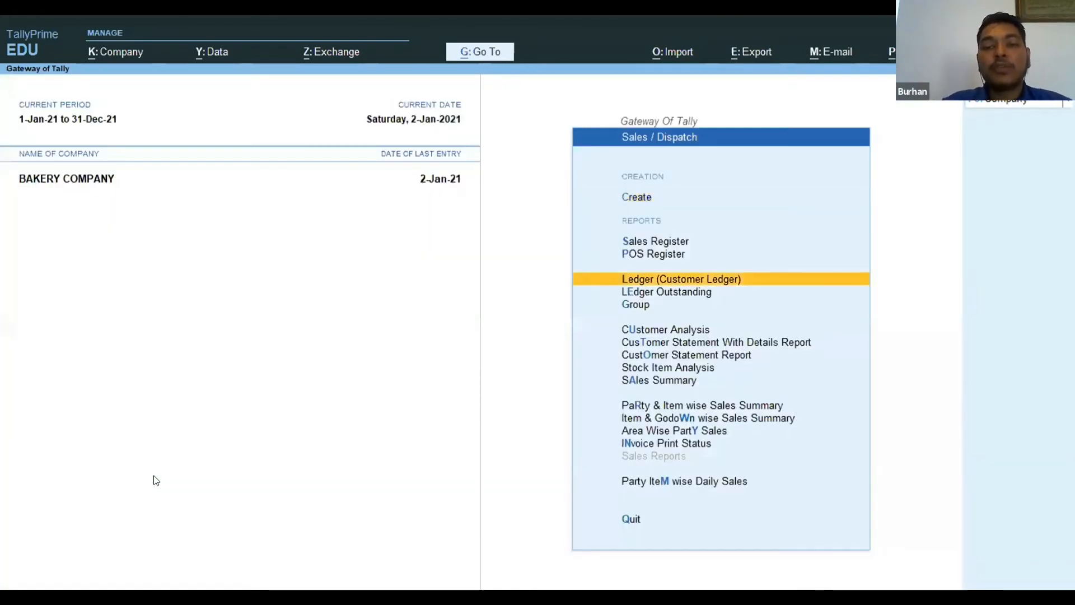
pyautogui.press('Return')
pyautogui.write('Dennis')
pyautogui.press('Return')
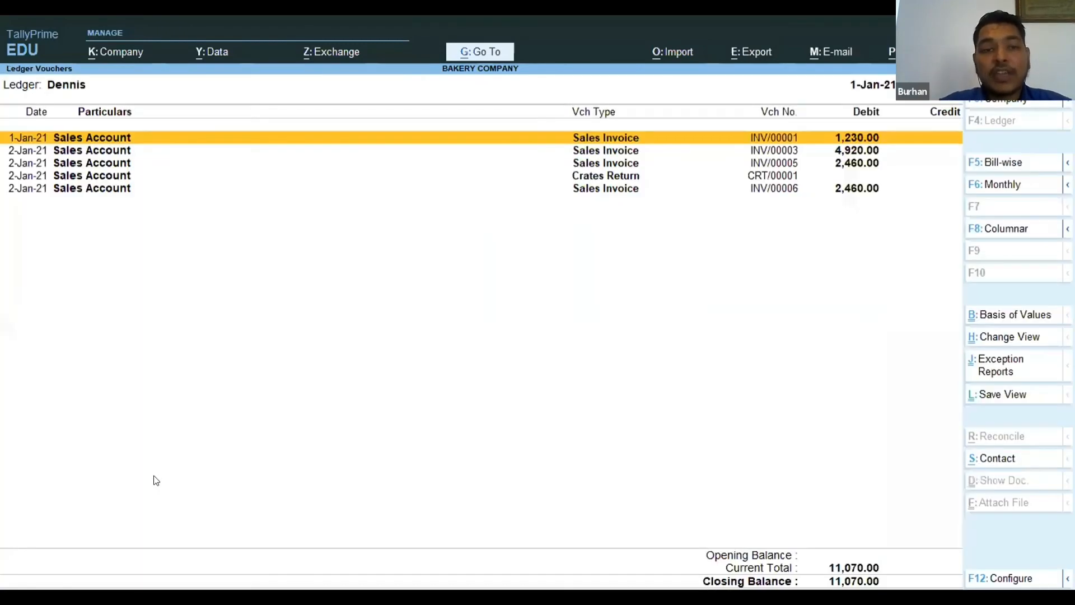
# Review the customer's ledger vouchers from the first invoice to the newest one, check the closing balance, and close the report.
pyautogui.press('Down')
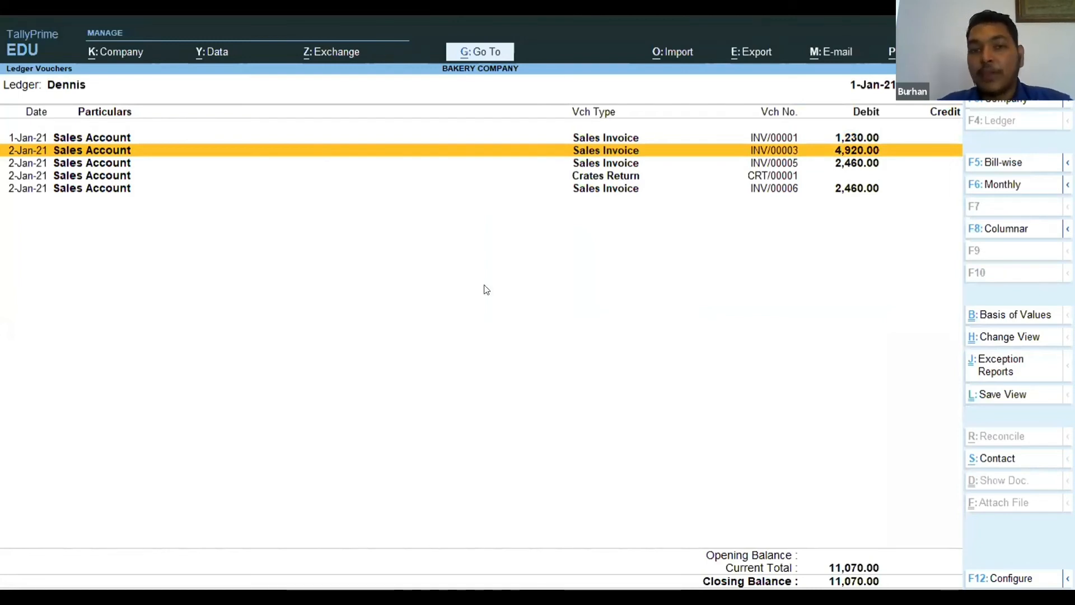
pyautogui.press('Up')
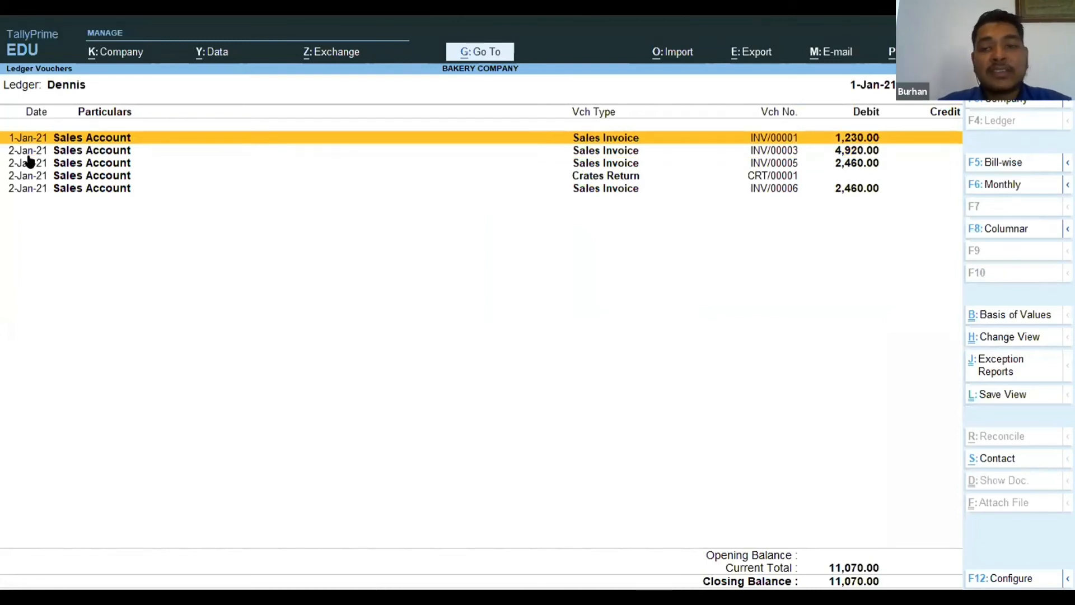
pyautogui.press('space')
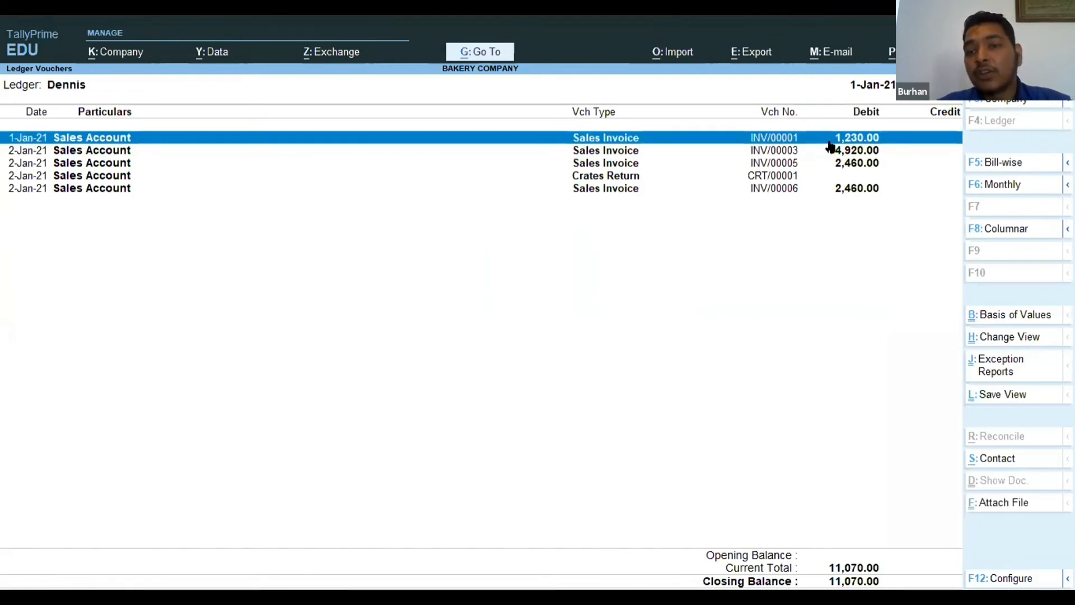
pyautogui.press('Down')
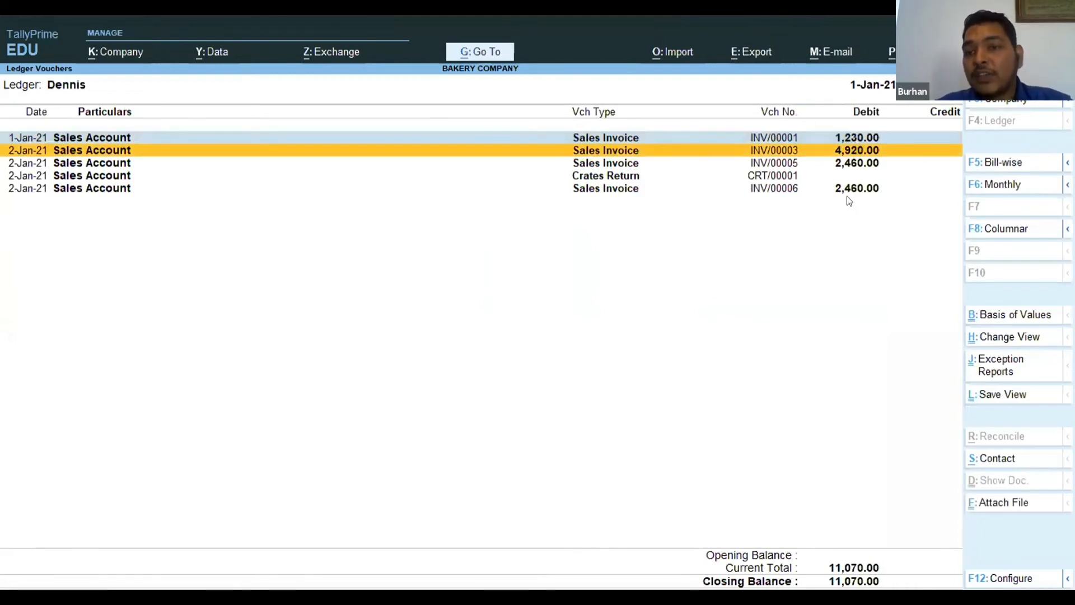
pyautogui.press('Up')
pyautogui.press('space')
pyautogui.press('Down')
pyautogui.press('Down')
pyautogui.press('Down')
pyautogui.press('Up')
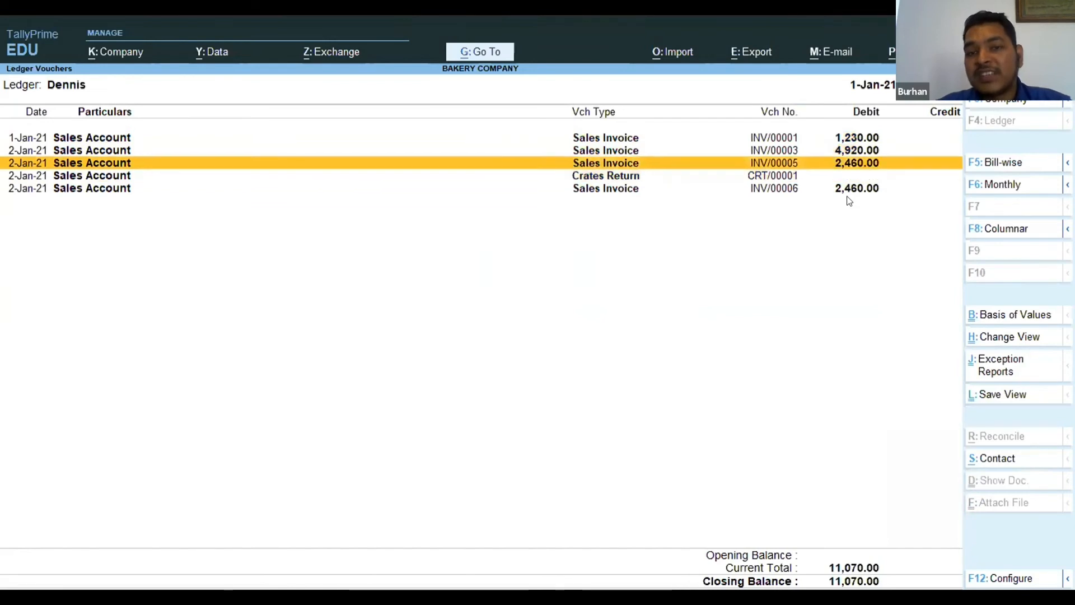
pyautogui.press('Down')
pyautogui.press('Down')
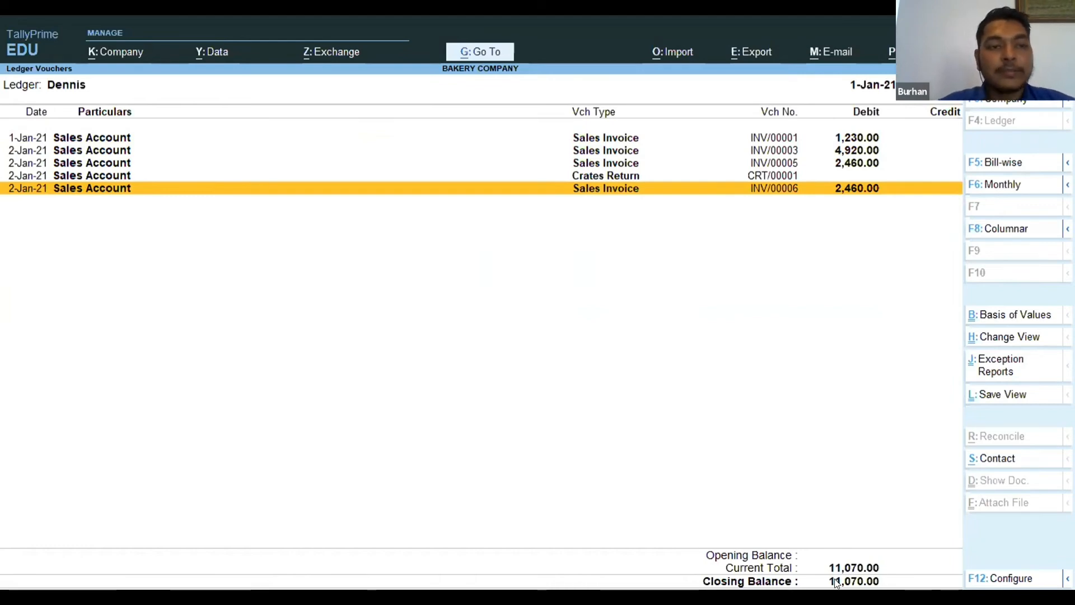
pyautogui.press('Escape')
pyautogui.press('Escape')
pyautogui.press('Escape')
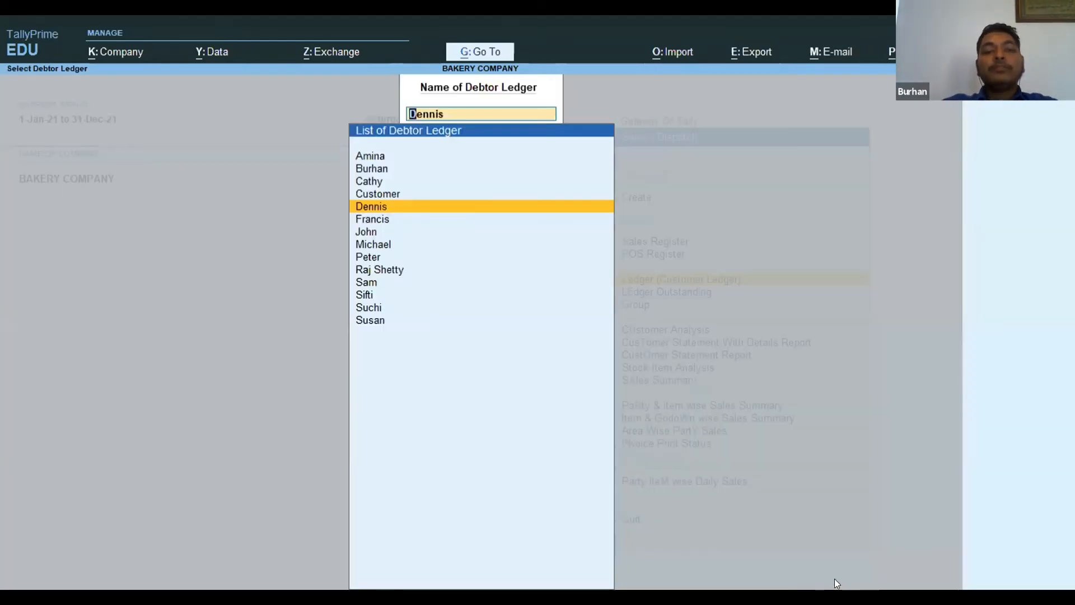
pyautogui.press('Escape')
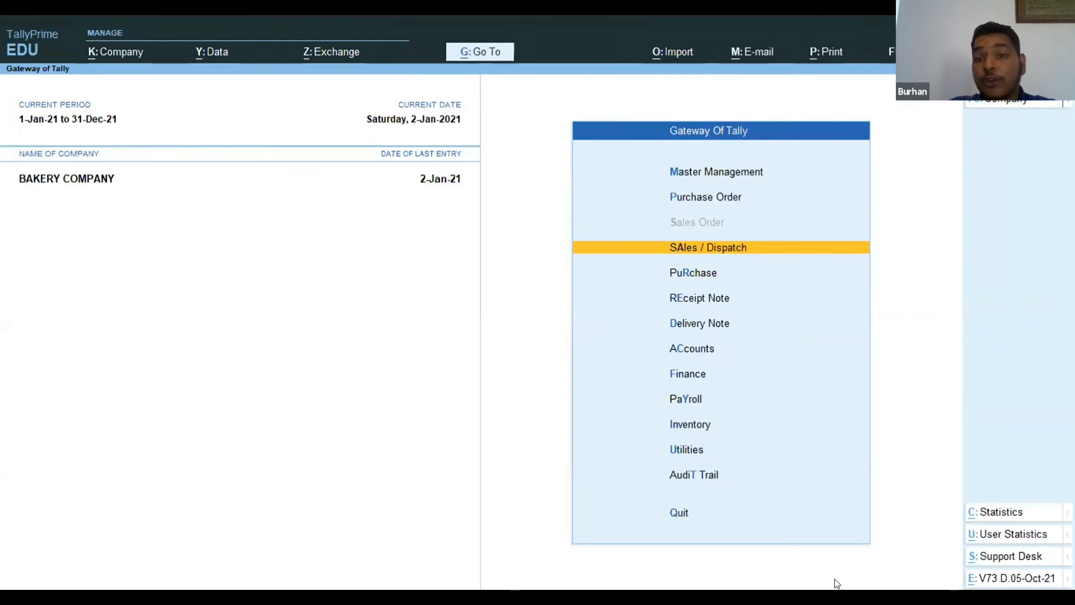
# Go to the Account Books reports within Accounts.
pyautogui.press('Down')
pyautogui.press('Down')
pyautogui.press('Down')
pyautogui.press('Down')
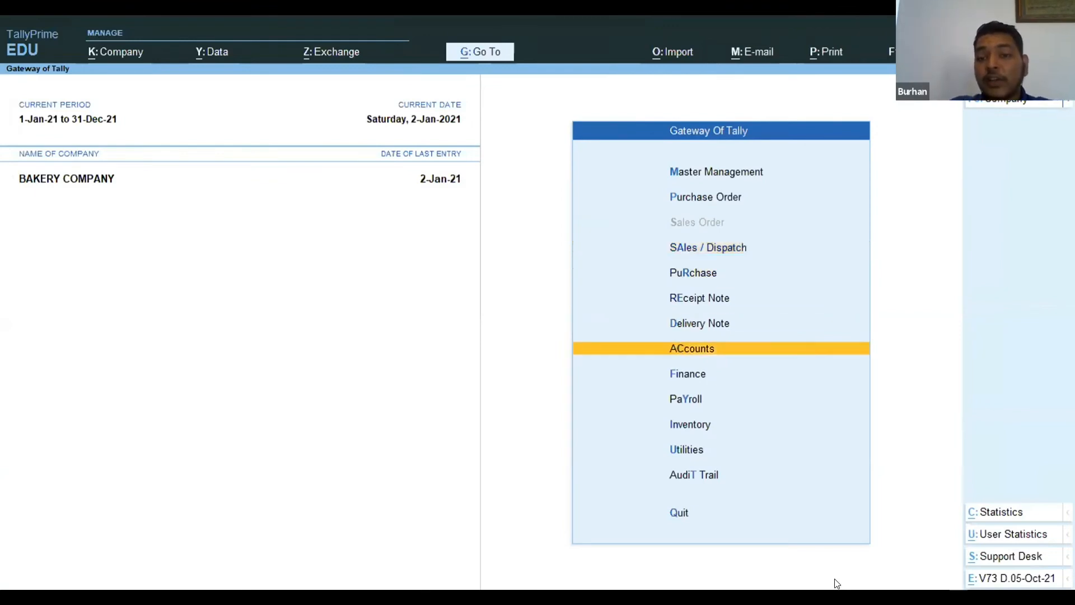
pyautogui.press('Return')
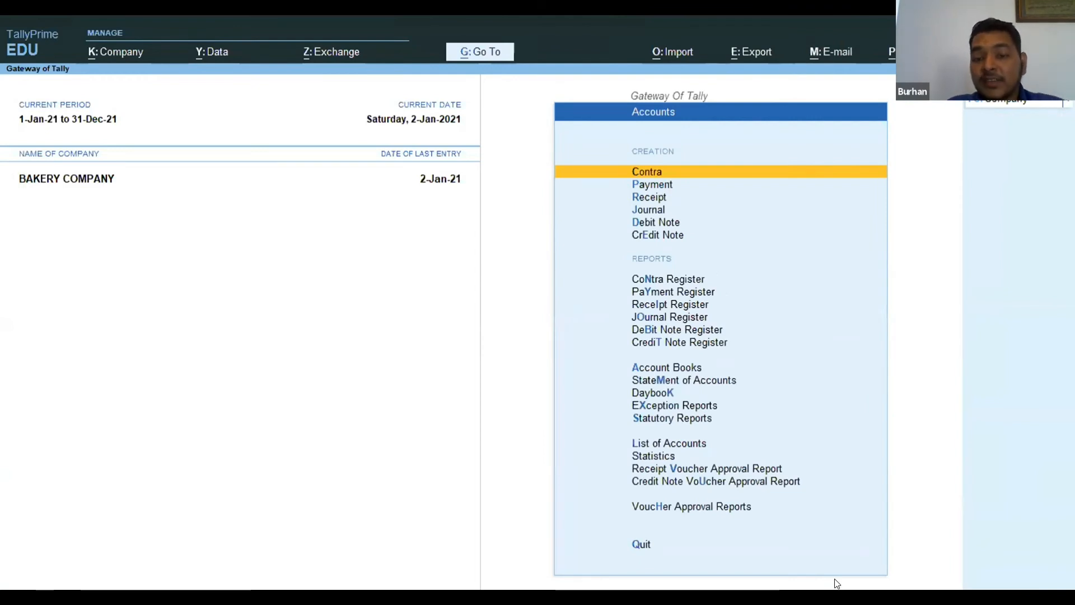
pyautogui.press('Down')
pyautogui.press('Down')
pyautogui.press('Down')
pyautogui.press('Down')
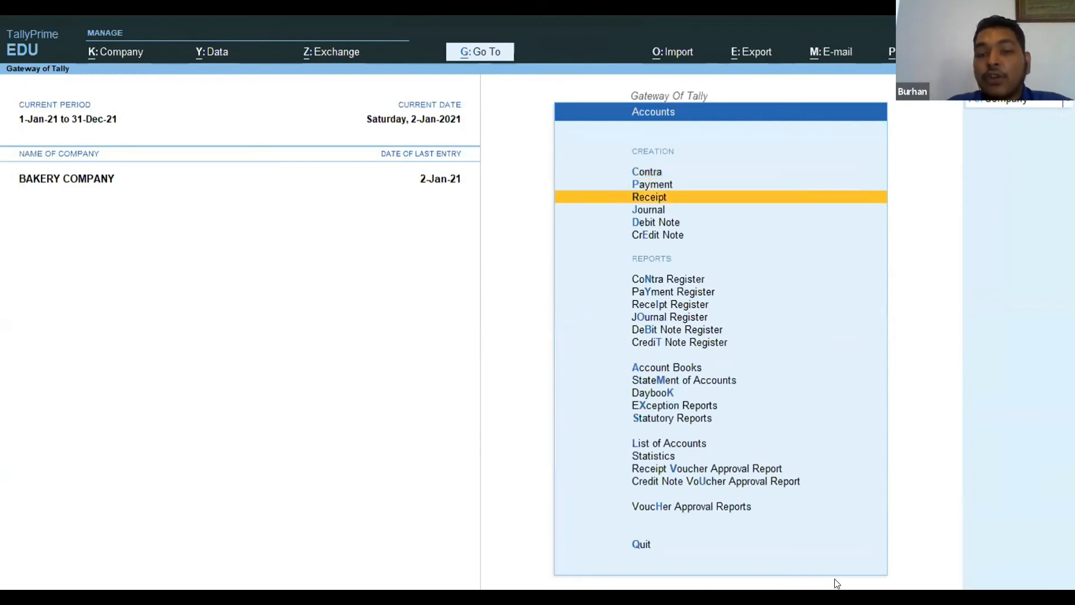
pyautogui.press('Down')
pyautogui.press('Down')
pyautogui.press('Down')
pyautogui.press('Down')
pyautogui.press('Down')
pyautogui.press('Down')
pyautogui.press('Down')
pyautogui.press('Down')
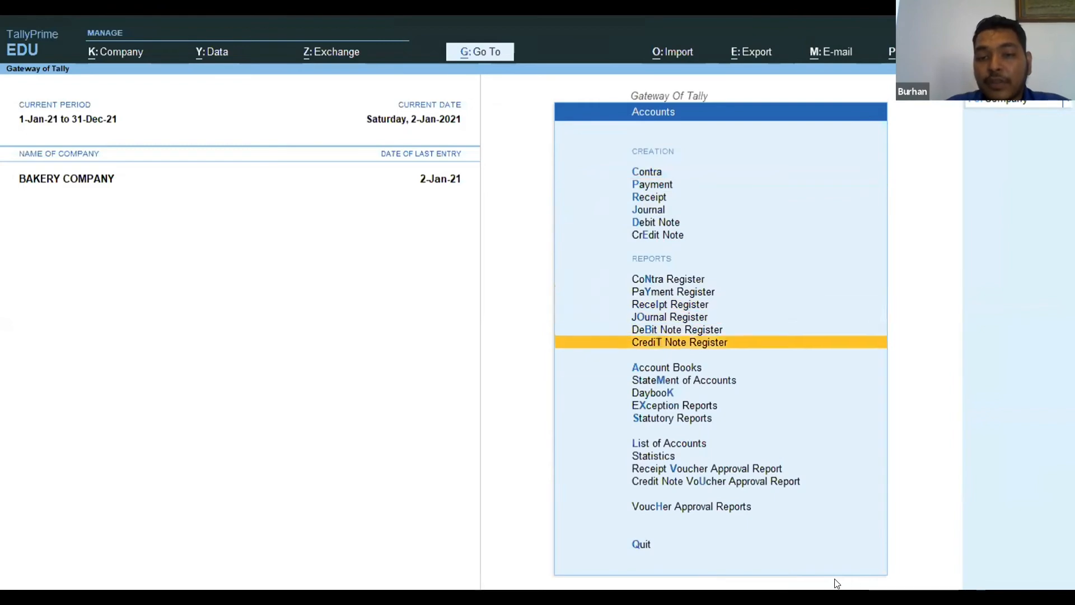
pyautogui.press('Return')
# Check each customer's closing balance in the Group Summary of the Extra Cent group and return to the Gateway of Tally.
pyautogui.press('Down')
pyautogui.press('Down')
pyautogui.press('Down')
pyautogui.press('Return')
pyautogui.write('E')
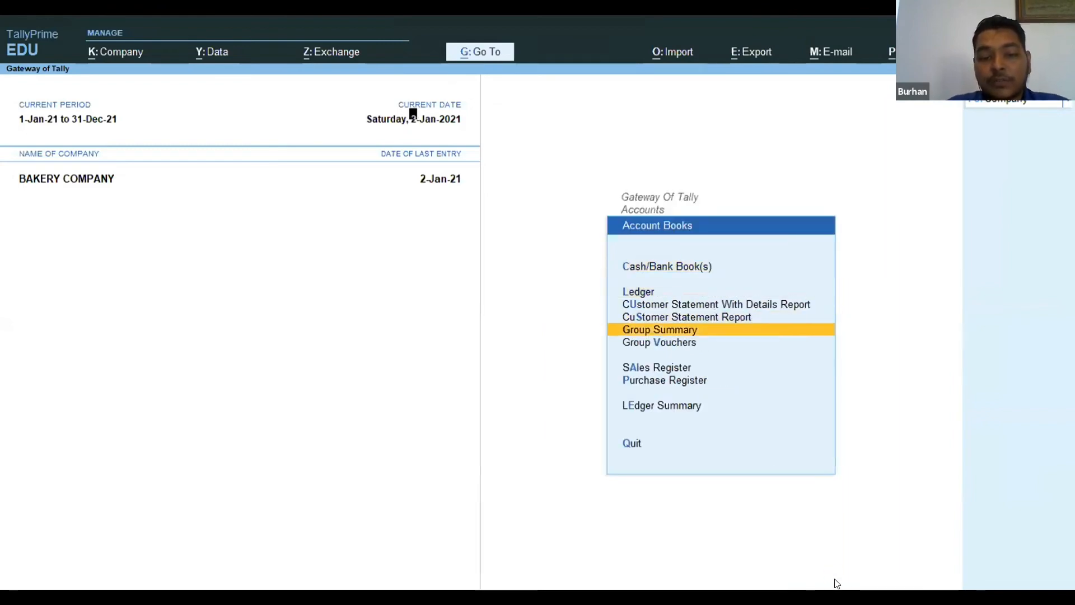
pyautogui.write('xtra')
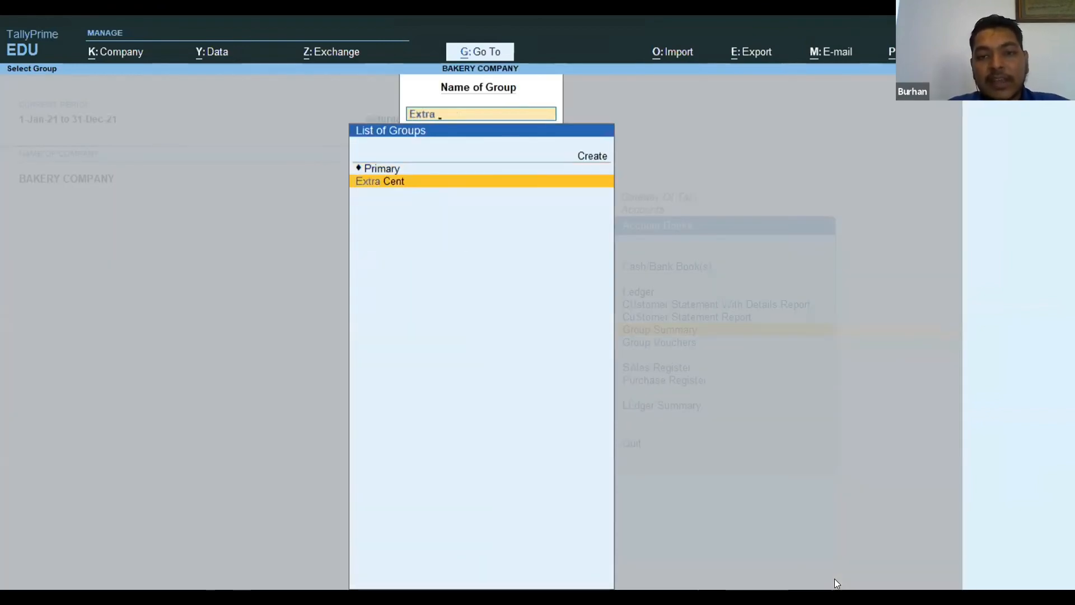
pyautogui.press('Return')
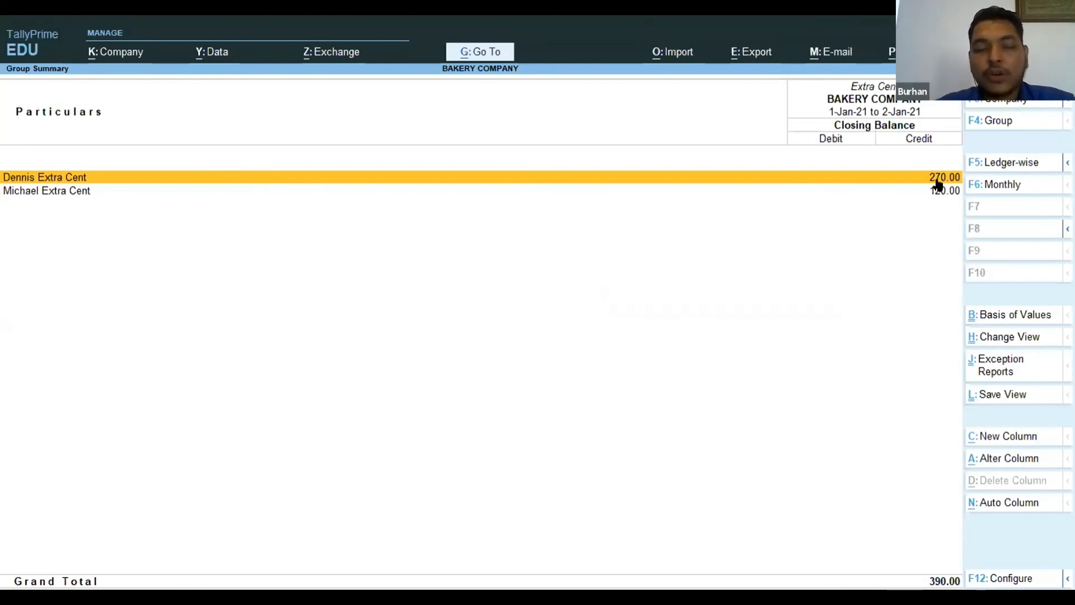
pyautogui.click(80, 190)
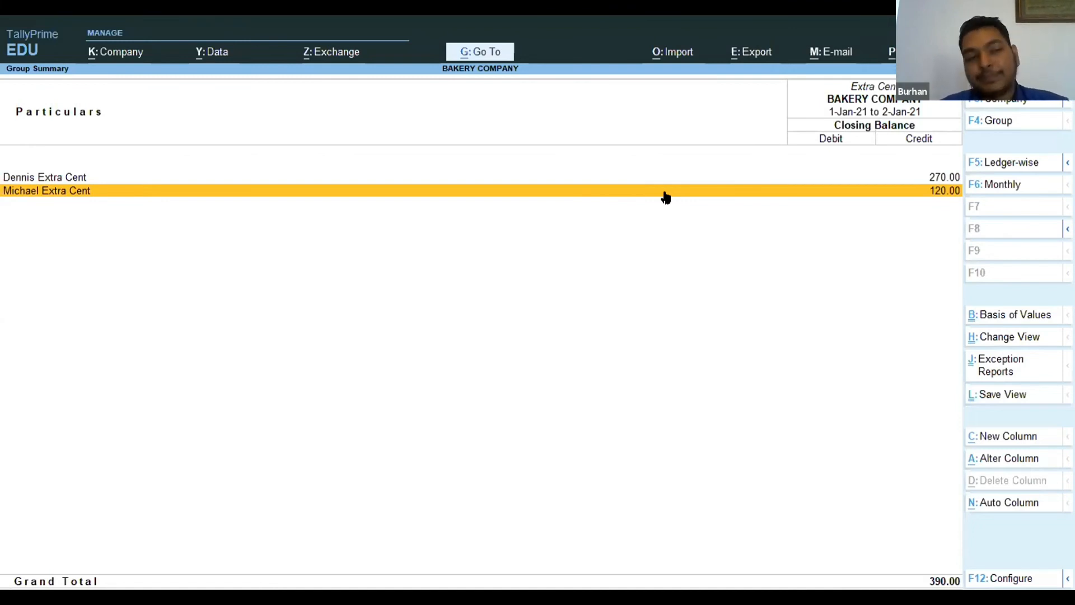
pyautogui.press('Escape')
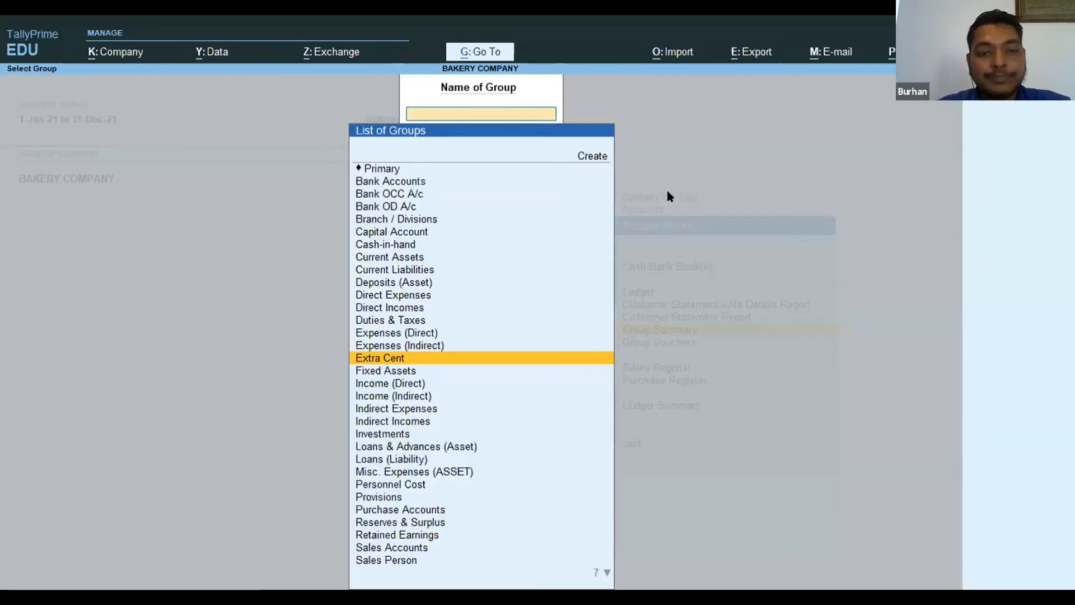
pyautogui.press('Escape')
pyautogui.press('Escape')
pyautogui.press('Escape')
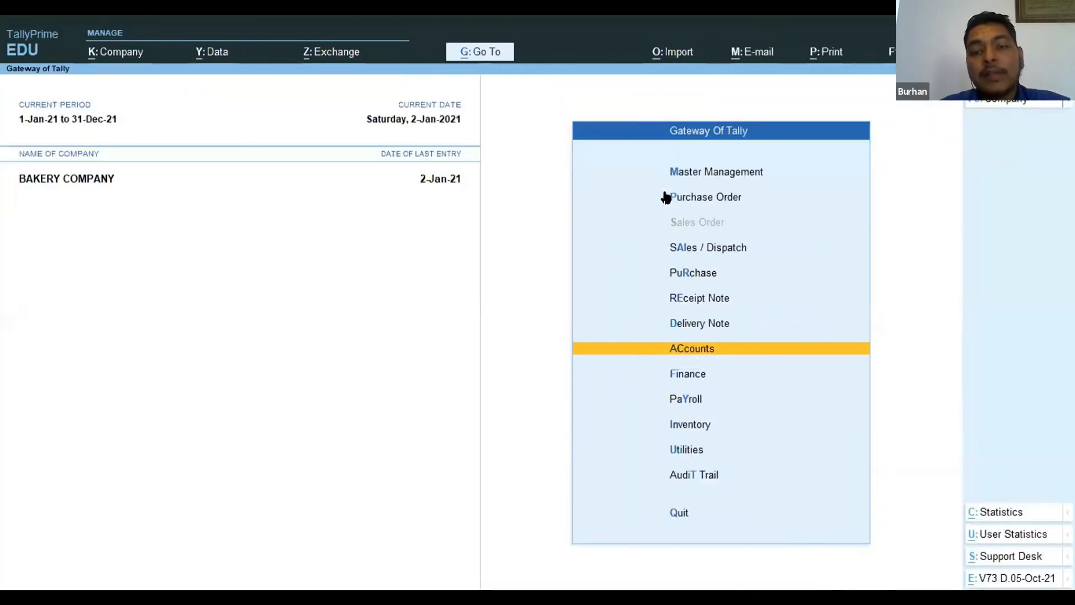
# Go to the Movement Analysis reports within Inventory.
pyautogui.press('Down')
pyautogui.press('Down')
pyautogui.press('Down')
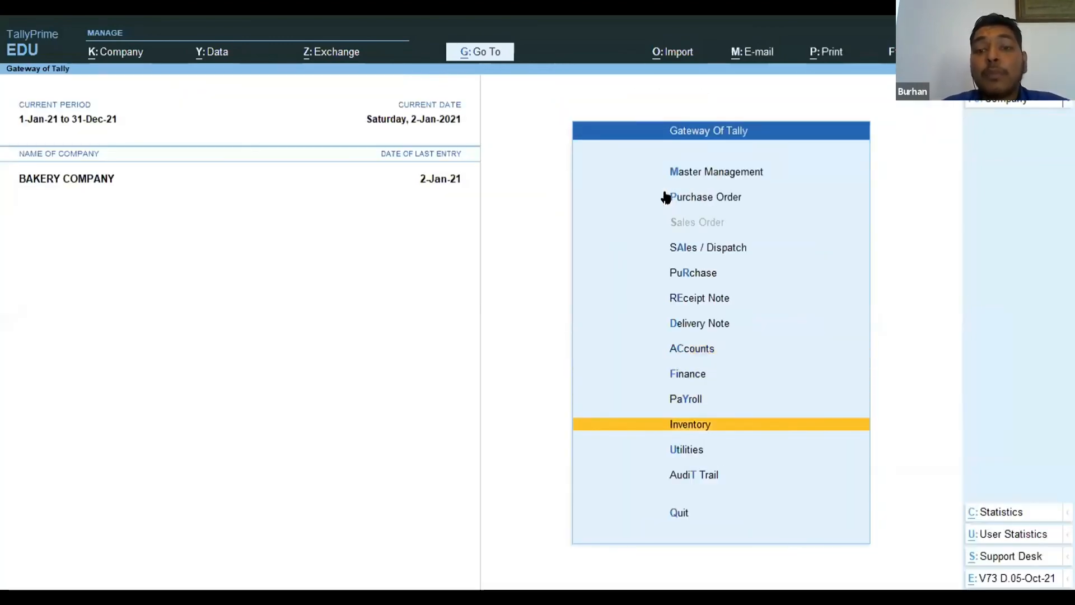
pyautogui.press('Return')
pyautogui.press('Down')
pyautogui.press('Down')
pyautogui.press('Down')
pyautogui.press('Down')
pyautogui.press('Down')
pyautogui.press('Down')
pyautogui.press('Down')
pyautogui.press('Down')
pyautogui.press('Down')
pyautogui.press('Down')
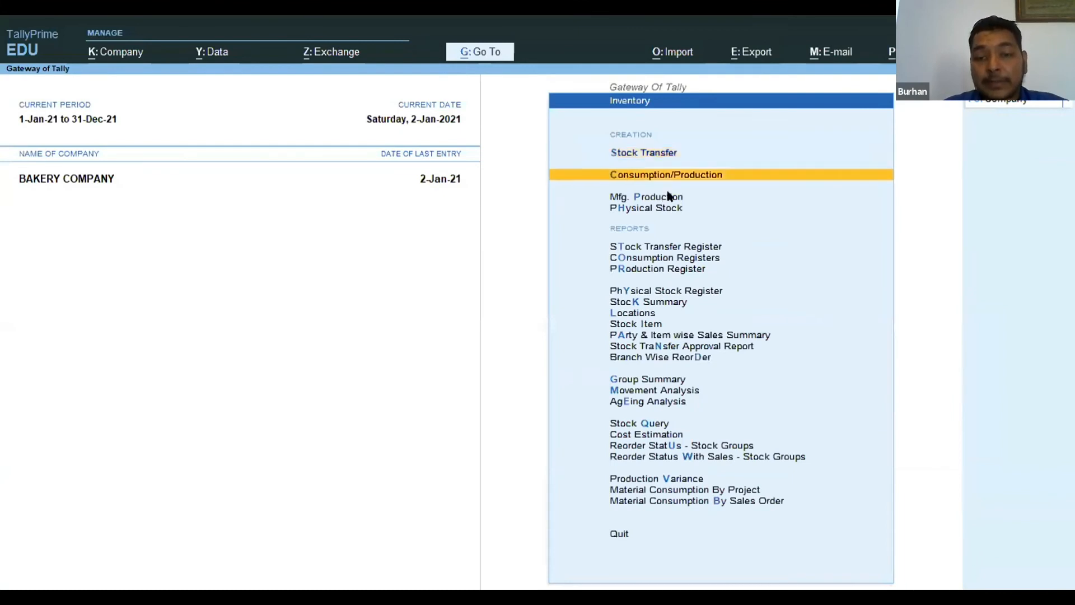
pyautogui.press('Down')
pyautogui.press('Down')
pyautogui.press('Down')
pyautogui.press('Down')
pyautogui.press('Down')
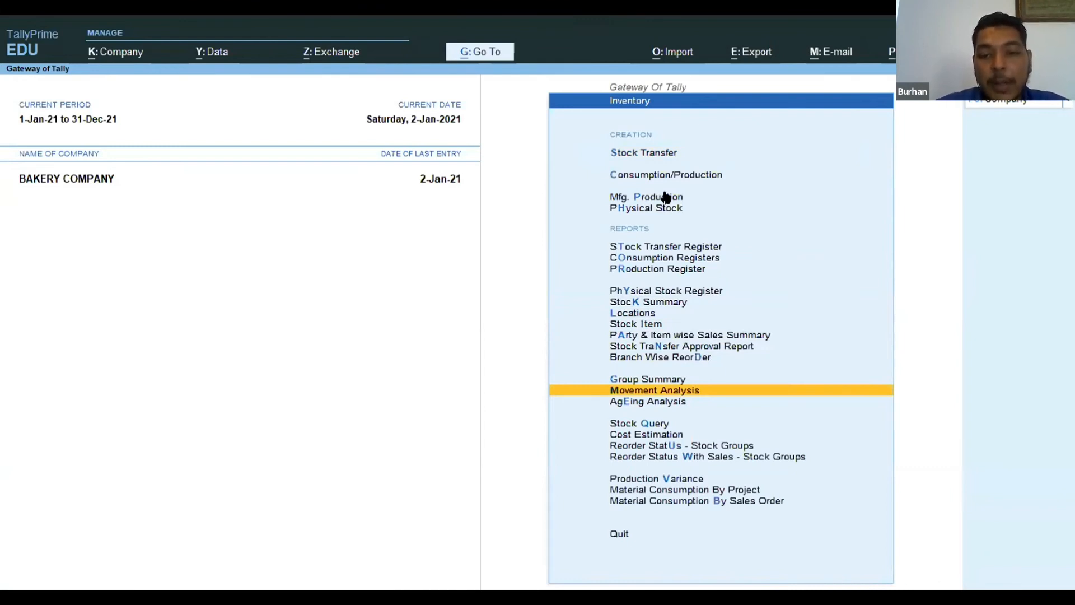
pyautogui.press('Return')
# Open the Stock Item Analysis for Crates.
pyautogui.press('Down')
pyautogui.press('Down')
pyautogui.press('Return')
pyautogui.write('Crates')
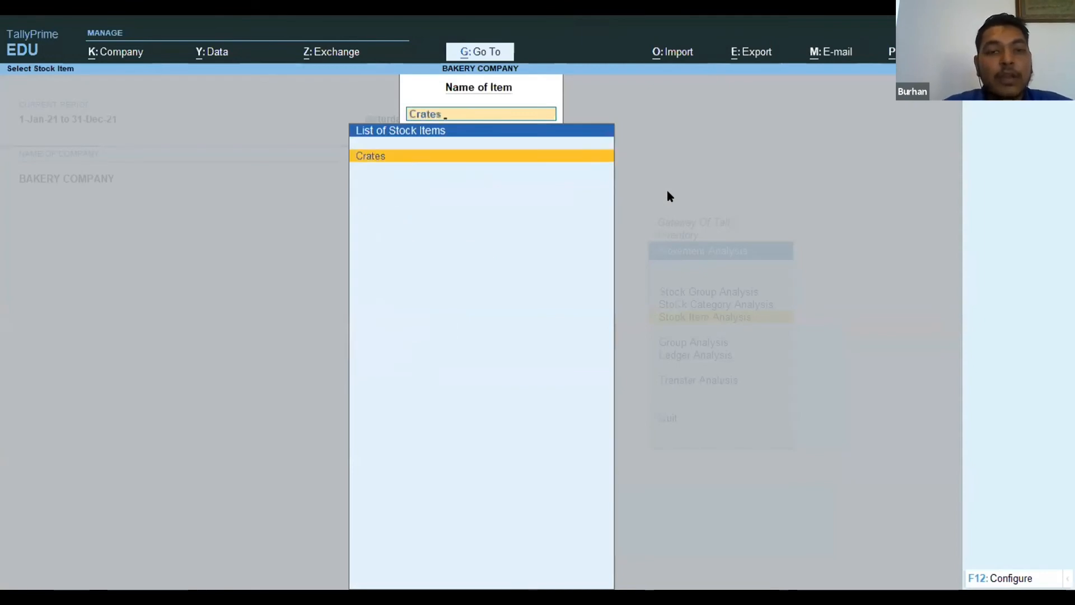
pyautogui.press('Return')
# Set the analysis period to start on 1-1-2021 and check the crate quantities for the supplier and each buyer.
pyautogui.hotkey('alt', 'F2')
pyautogui.write('1.1.2')
pyautogui.write('1')
pyautogui.press('Return')
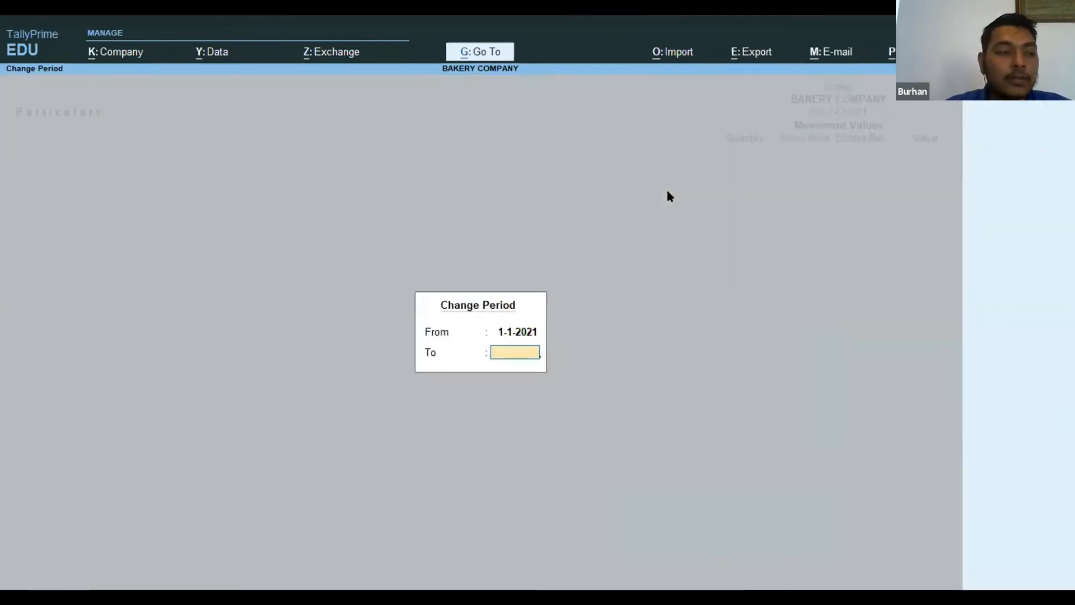
pyautogui.press('Return')
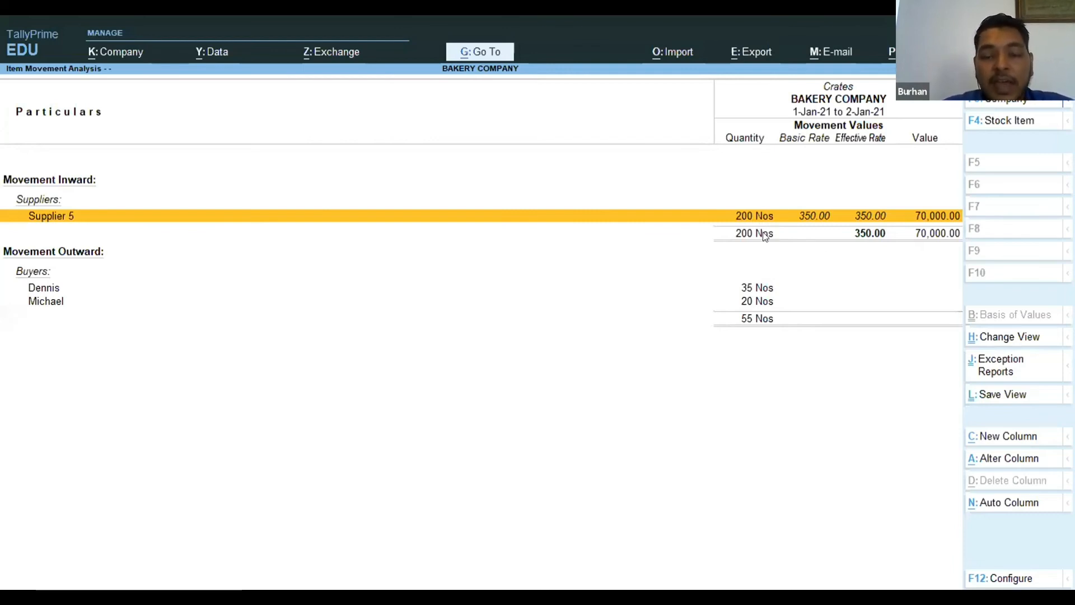
pyautogui.press('Down')
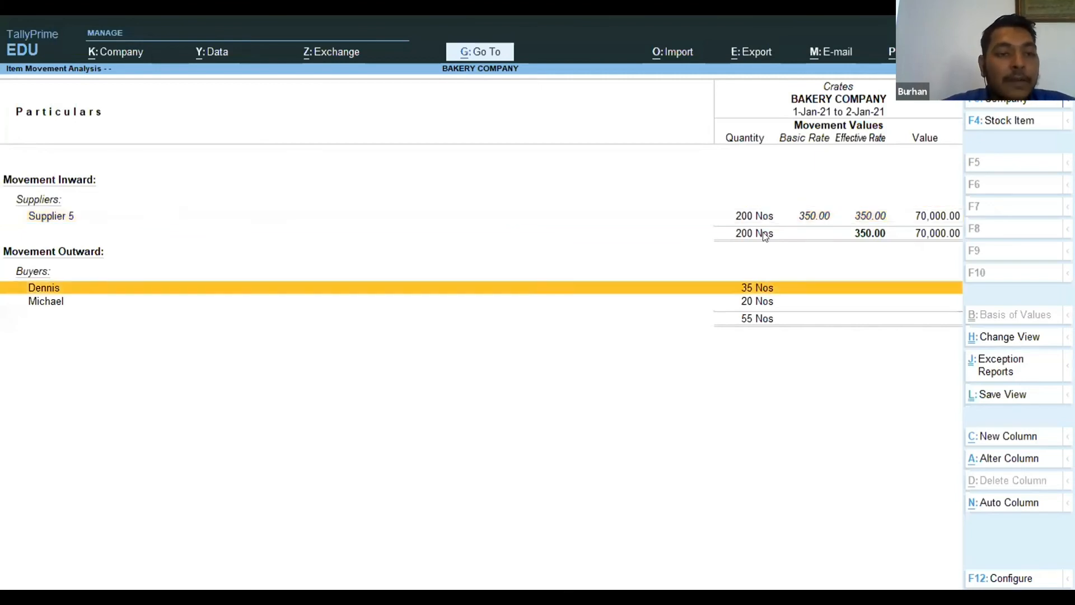
pyautogui.click(751, 300)
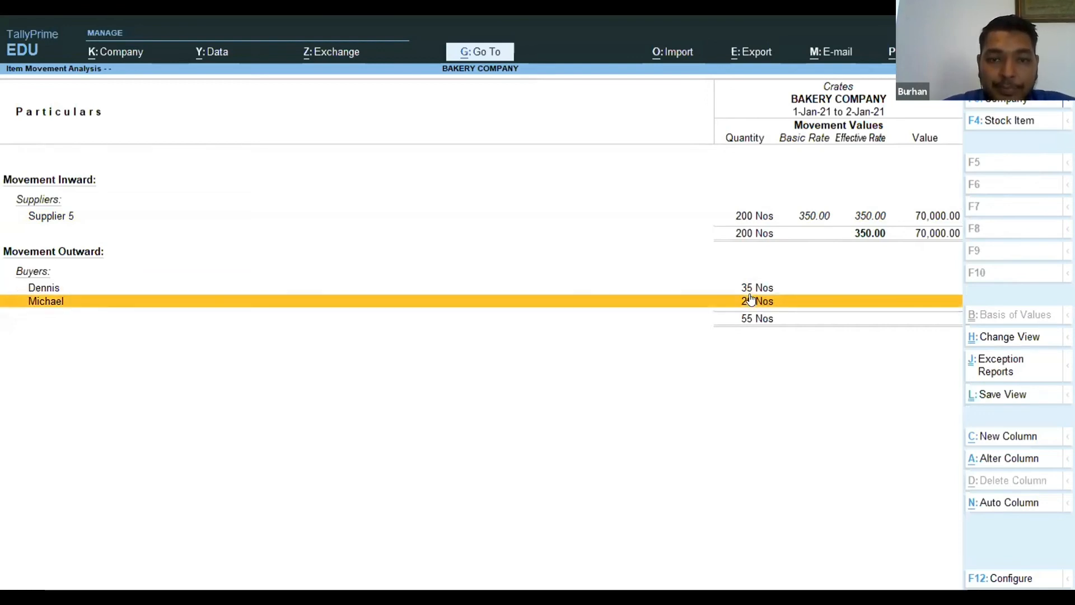
# Review the first listed buyer's crate vouchers, checking the issued and returned quantities by date, and return to the Crates movement analysis.
pyautogui.press('Up')
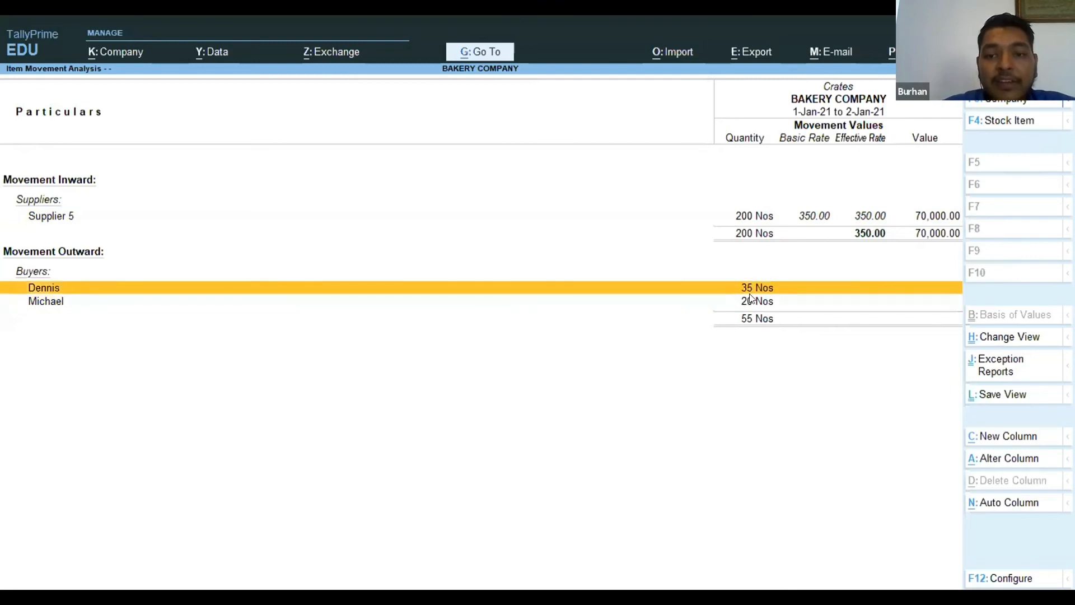
pyautogui.press('Return')
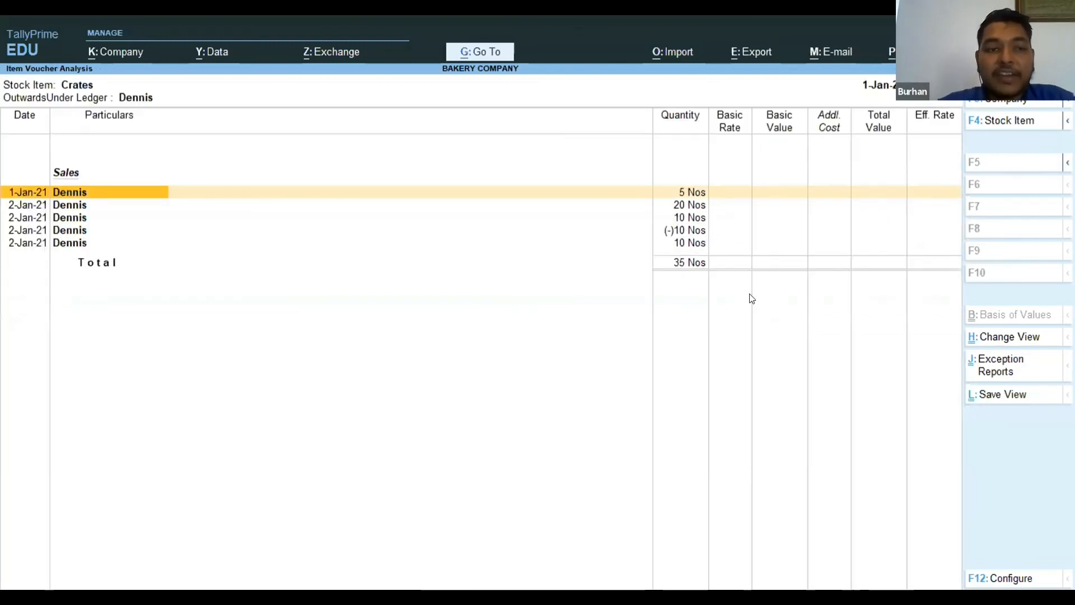
pyautogui.press('Down')
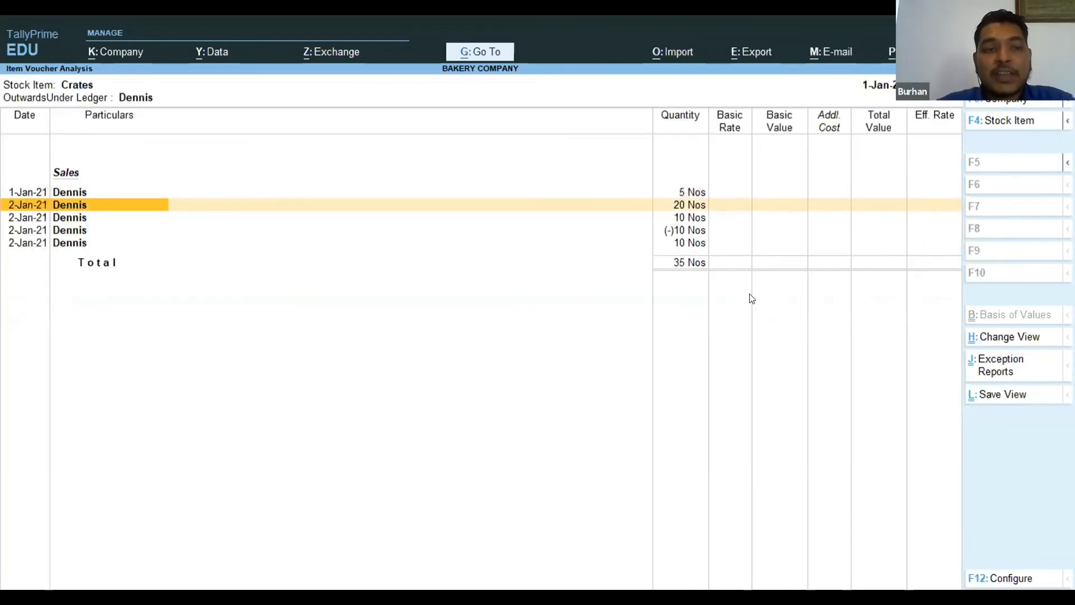
pyautogui.press('Up')
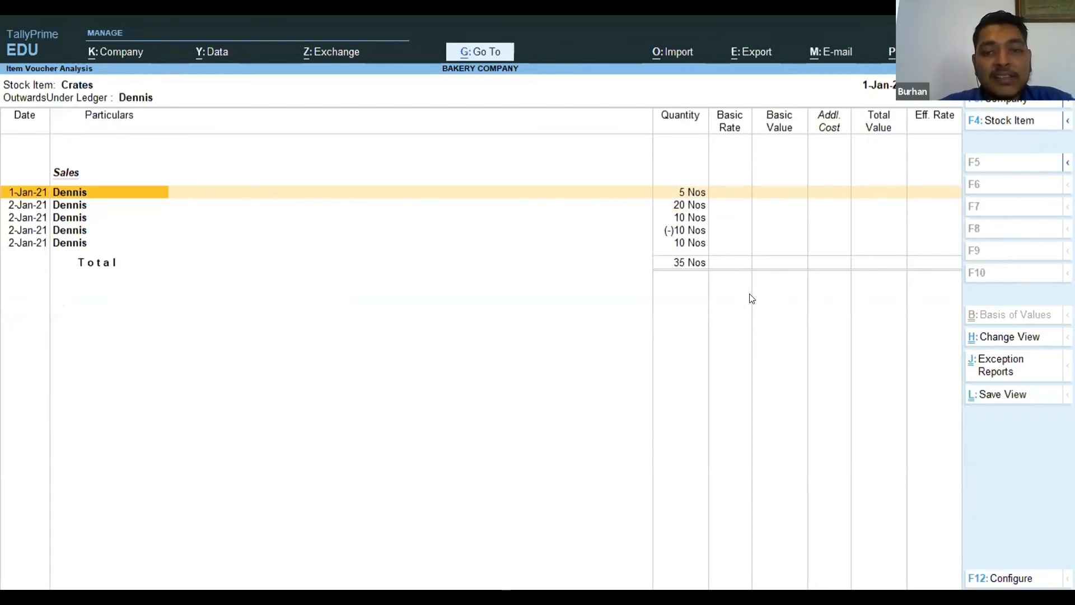
pyautogui.press('Right')
pyautogui.press('Right')
pyautogui.press('Left')
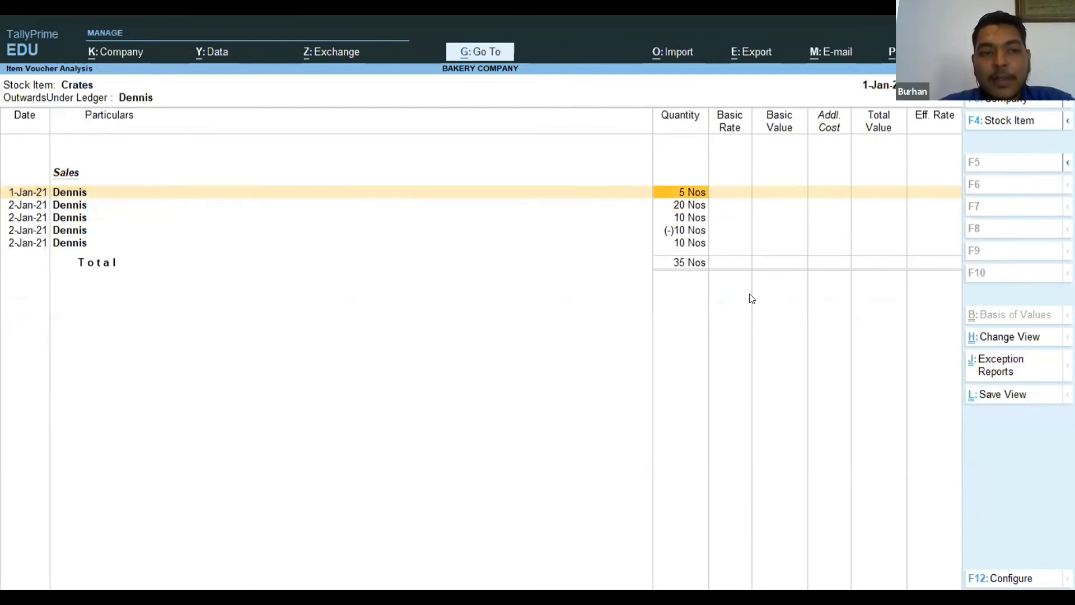
pyautogui.press('Down')
pyautogui.press('Down')
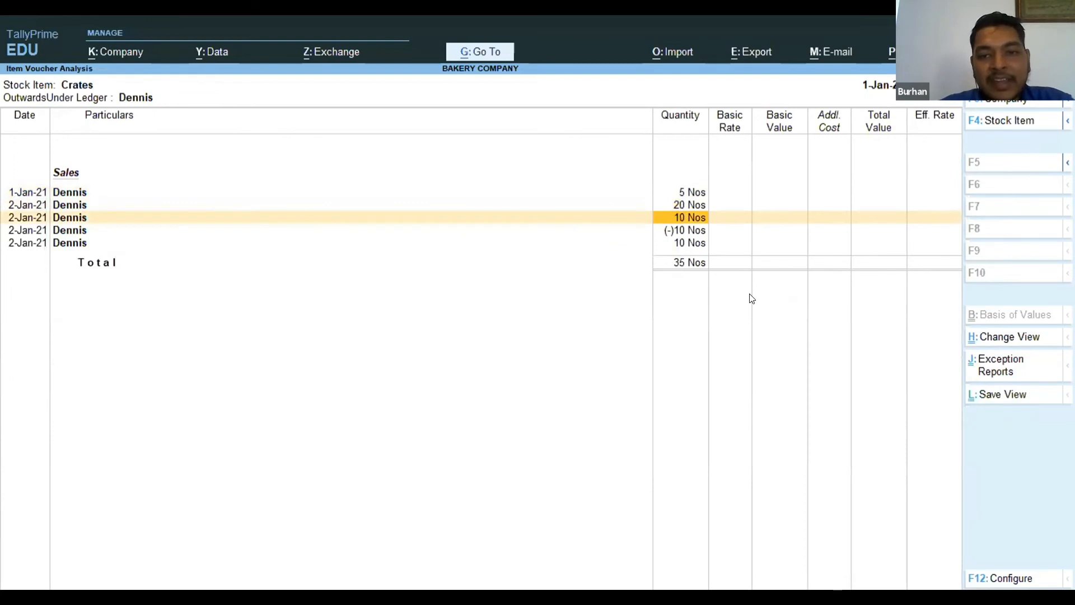
pyautogui.press('Down')
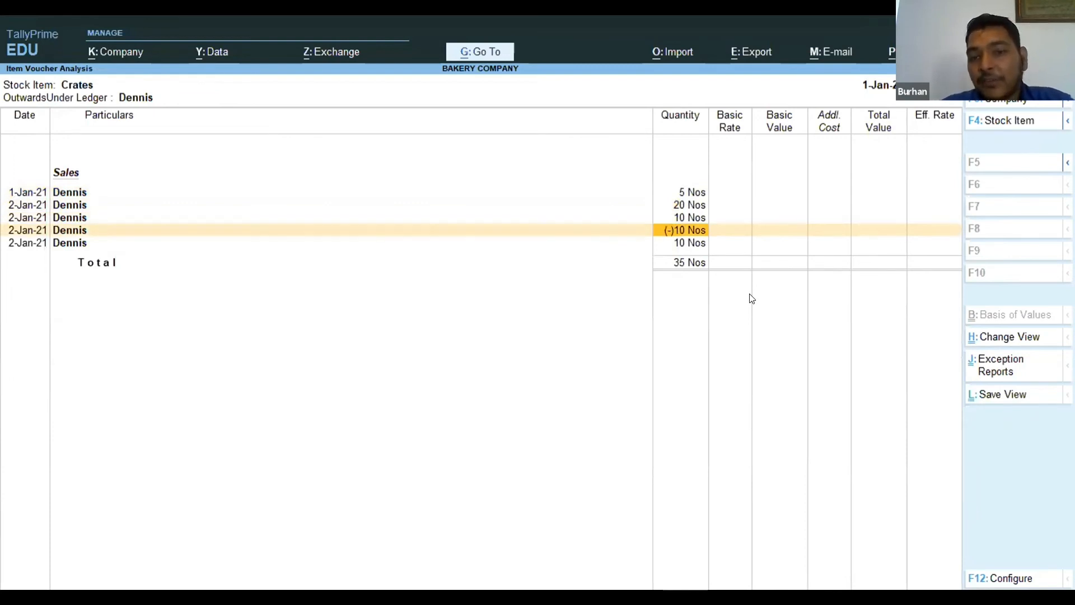
pyautogui.press('Down')
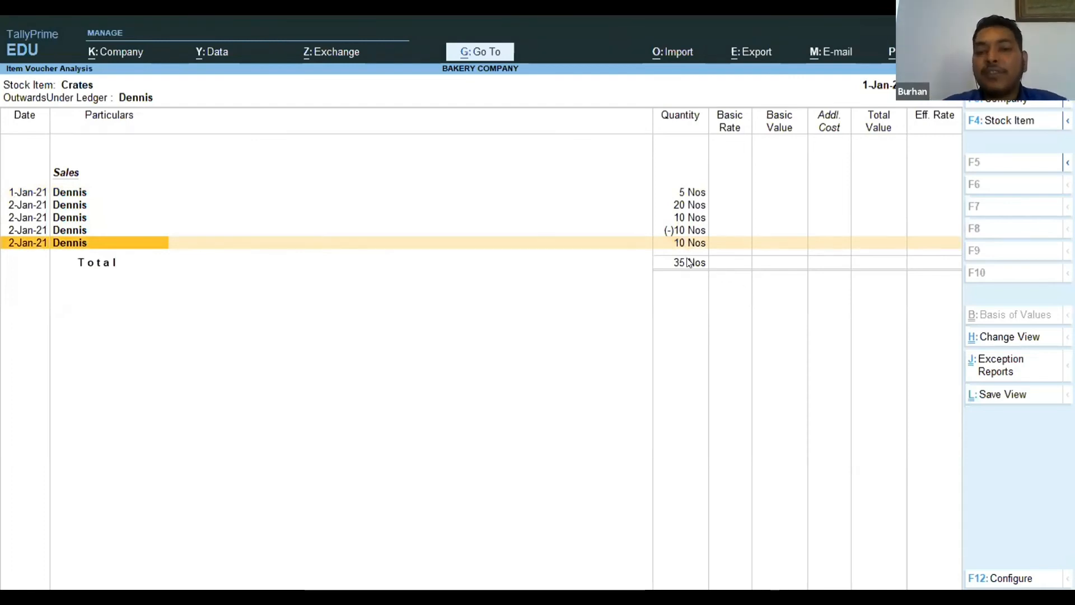
pyautogui.press('Escape')
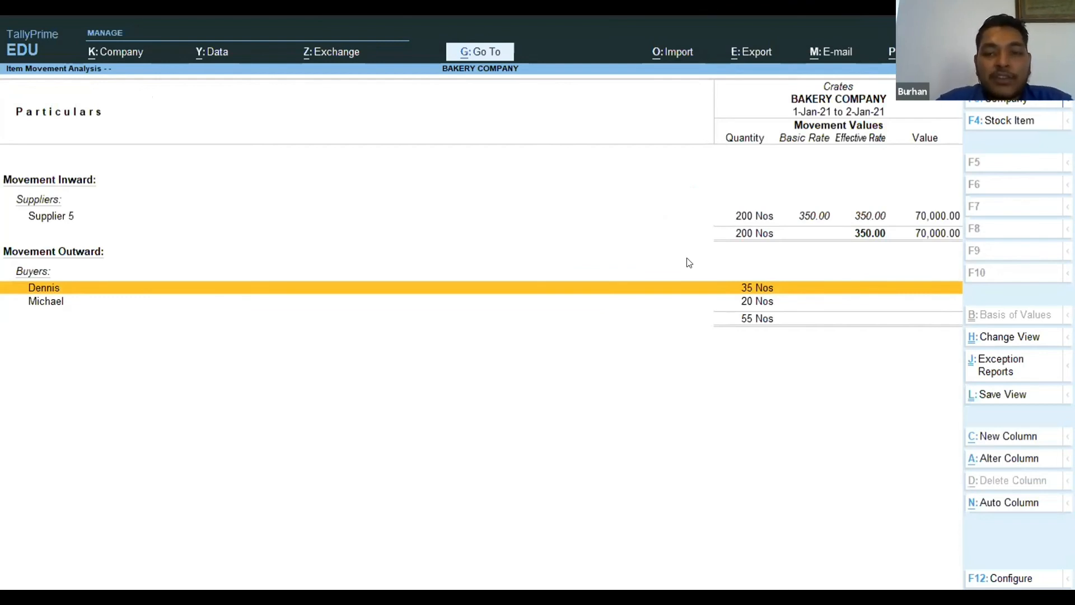
# Check the second buyer's crate vouchers and total quantity, and return to the movement analysis.
pyautogui.press('Down')
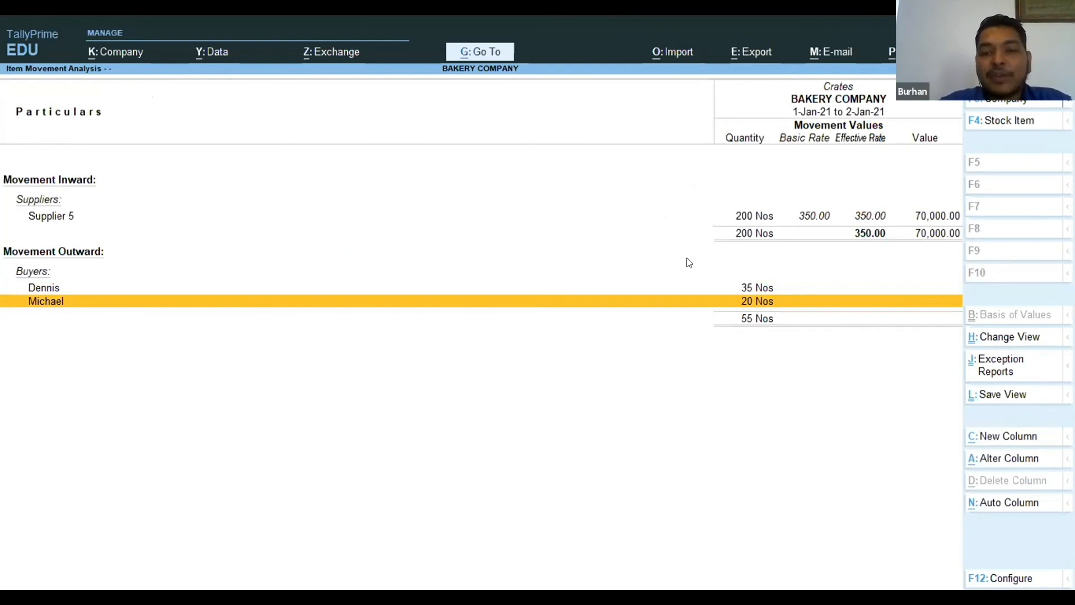
pyautogui.press('Return')
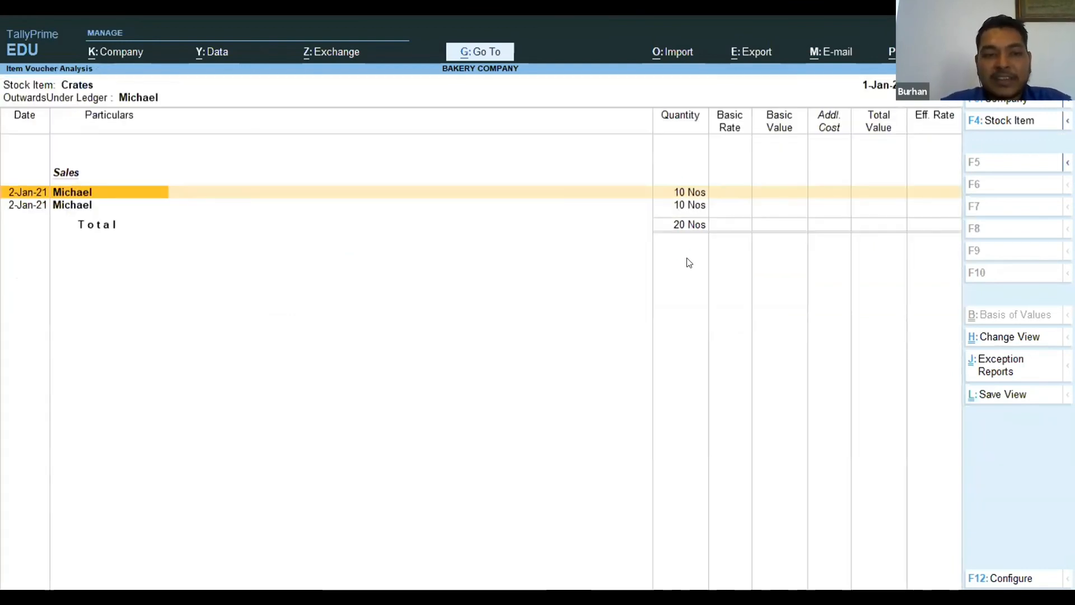
pyautogui.press('Down')
pyautogui.press('Up')
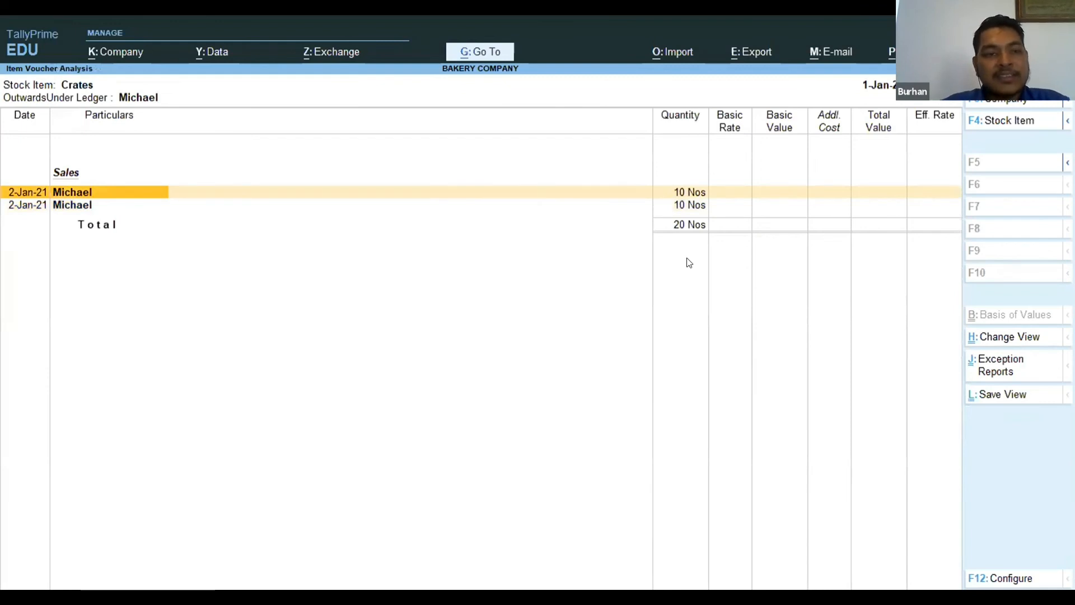
pyautogui.press('Down')
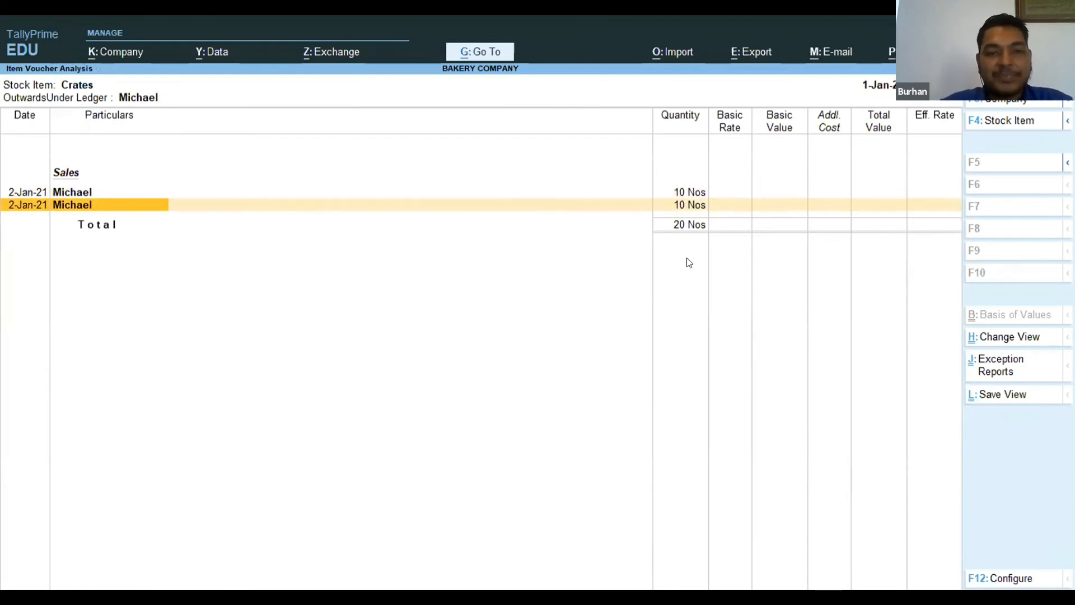
pyautogui.press('Escape')
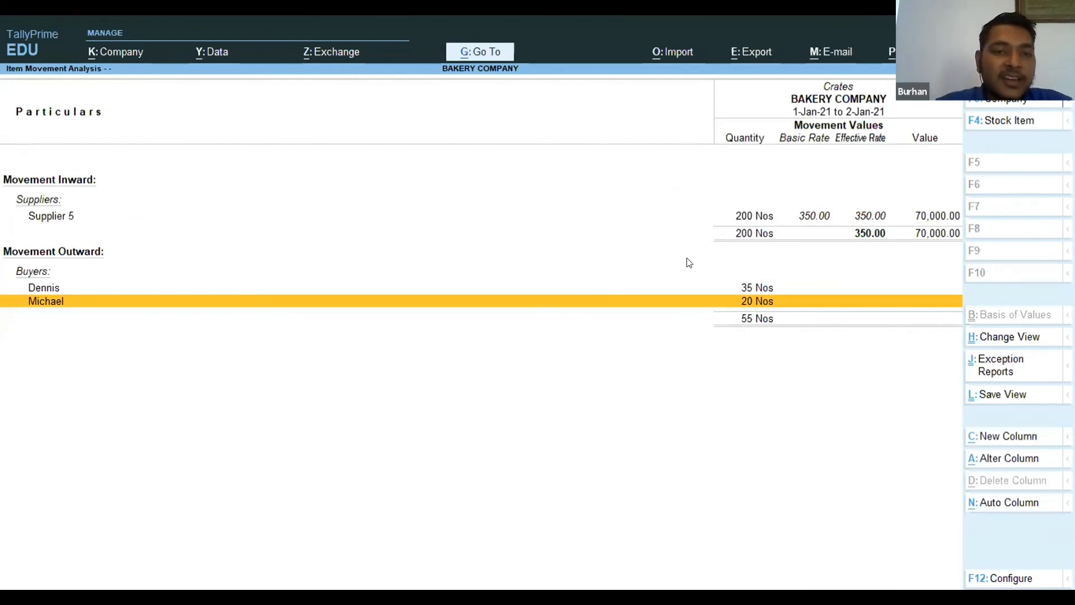
# Leave the crate movement reports and return to the Gateway of Tally.
pyautogui.press('F4')
pyautogui.press('BackSpace')
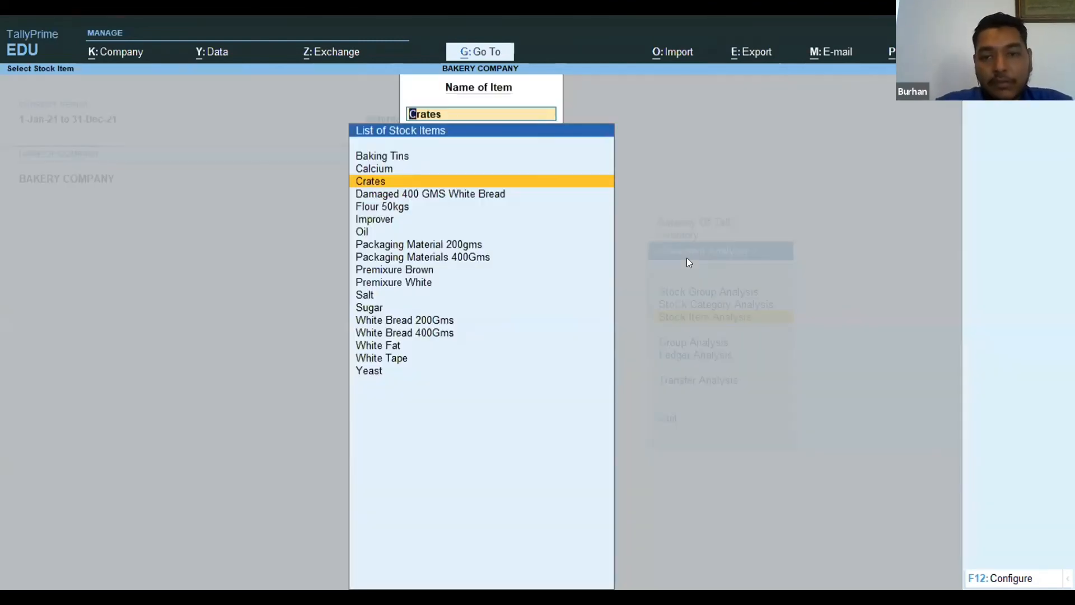
pyautogui.press('Escape')
pyautogui.press('Escape')
pyautogui.press('Escape')
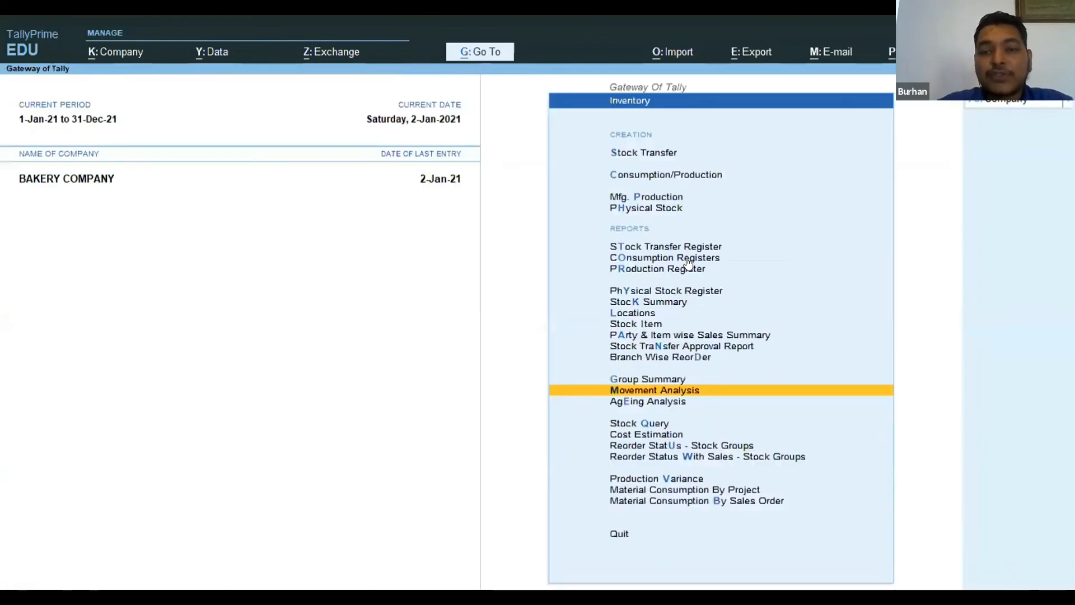
pyautogui.press('Up')
pyautogui.press('Up')
pyautogui.press('Up')
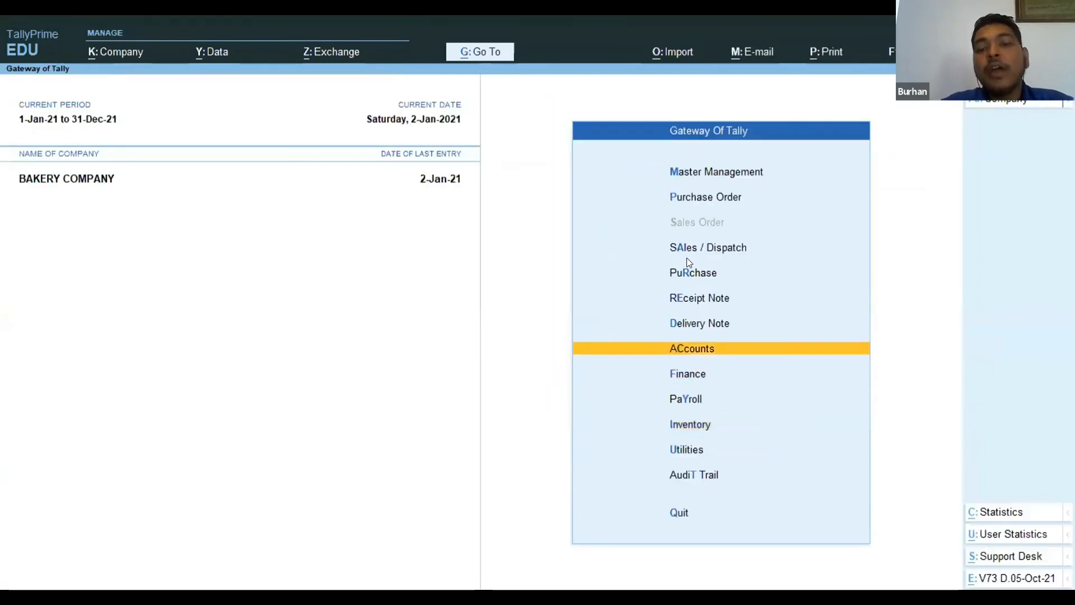
# Start a credit note in Accounts with the Crates Return voucher type.
pyautogui.press('Return')
pyautogui.press('Down')
pyautogui.press('Down')
pyautogui.press('Down')
pyautogui.press('Down')
pyautogui.press('Down')
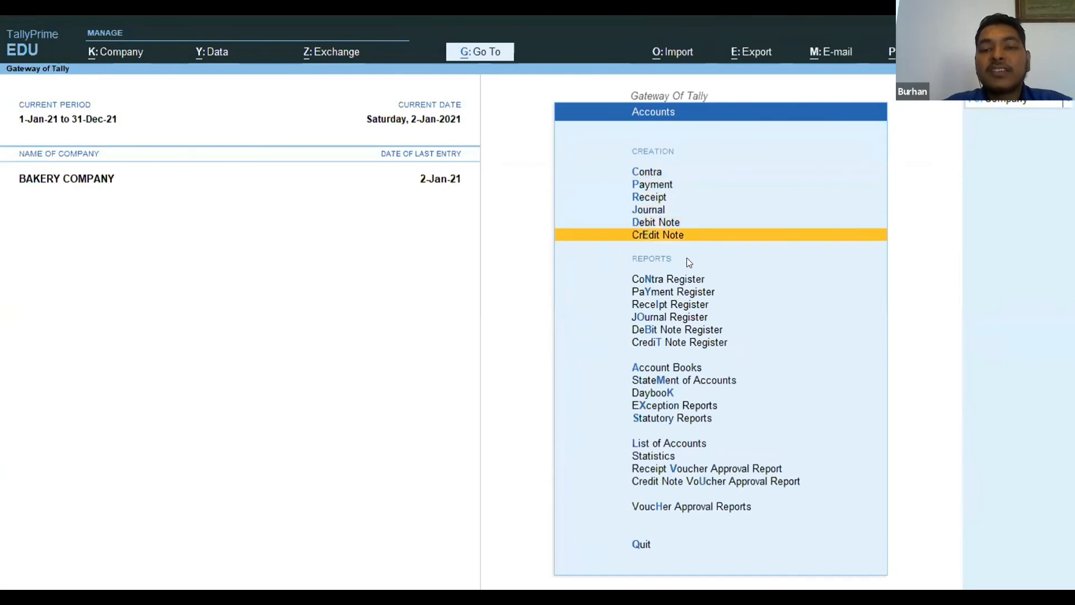
pyautogui.press('Return')
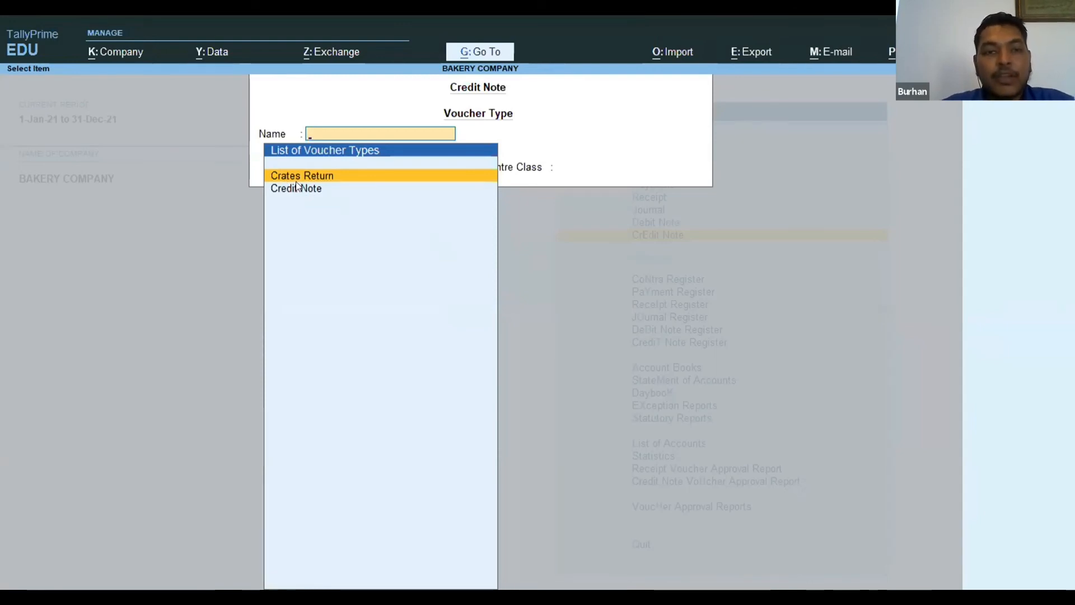
pyautogui.press('Return')
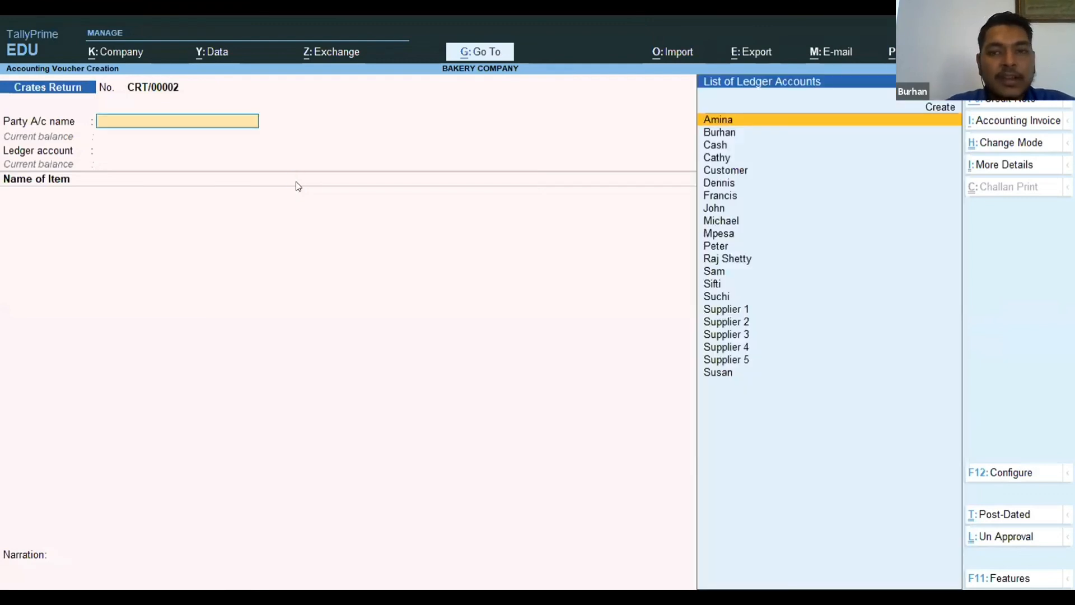
# Set the party account to the first buyer from the crate analysis and the ledger account to Sales Account.
pyautogui.write('den')
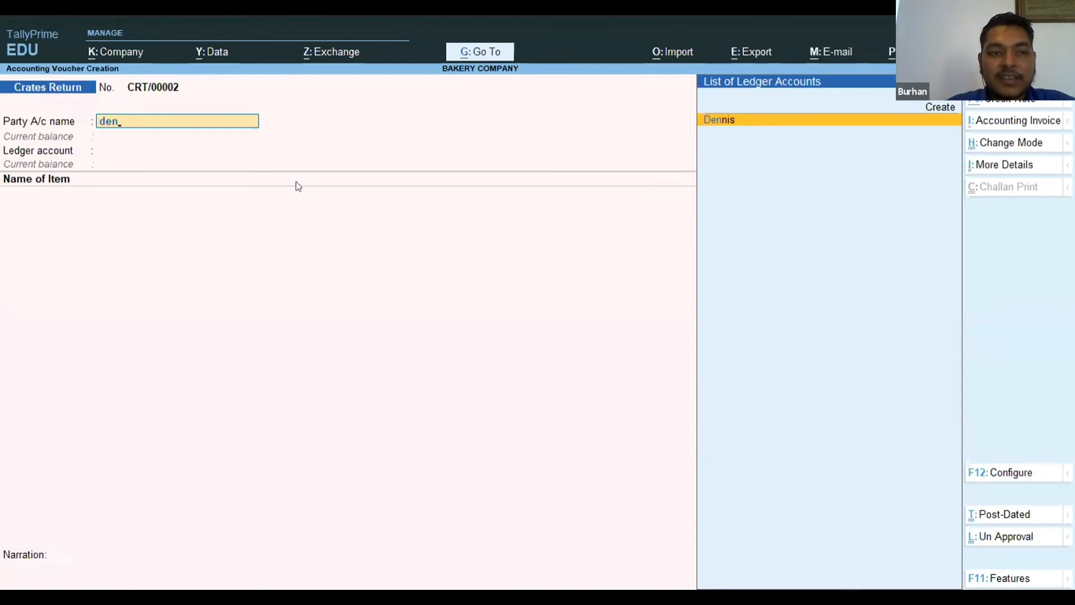
pyautogui.press('Return')
pyautogui.hotkey('ctrl', 'a')
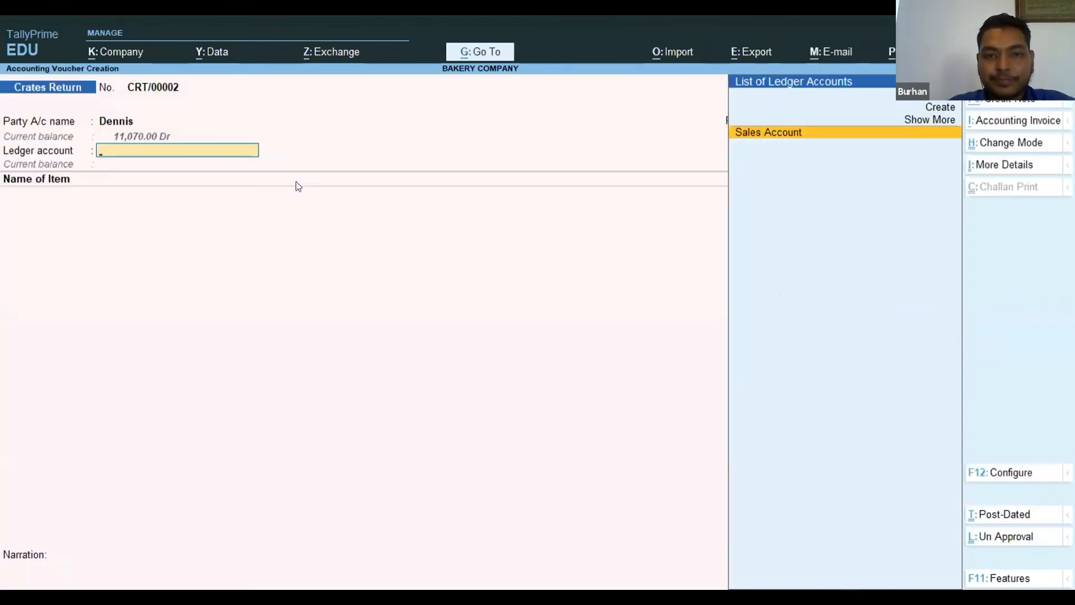
pyautogui.press('Return')
pyautogui.press('Return')
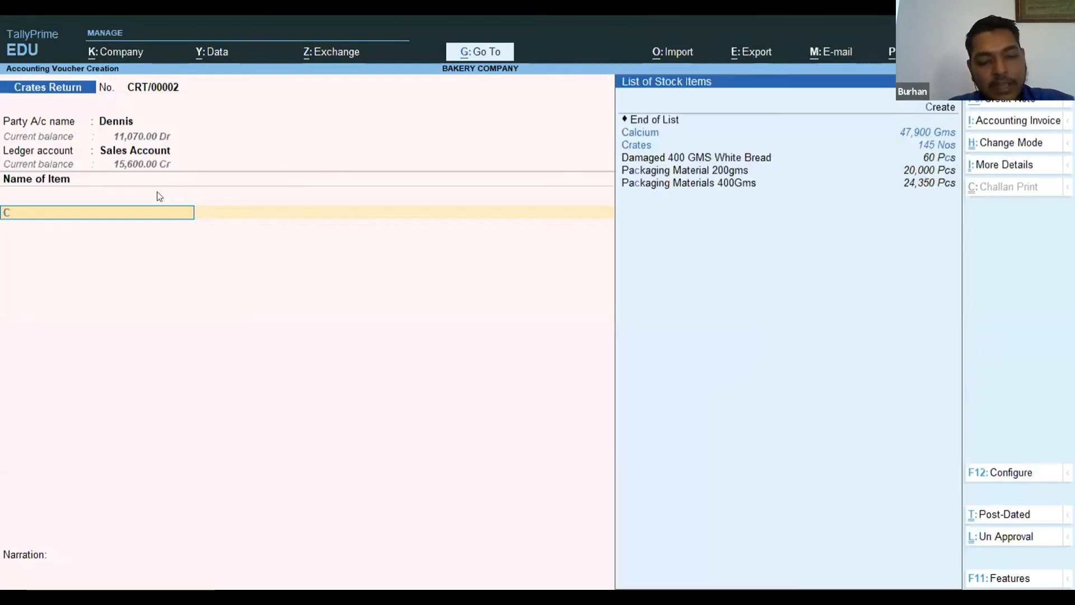
# Enter 15 Nos of Crates as the returned item without a rate or narration, and save the Crates Return voucher.
pyautogui.write('Crates')
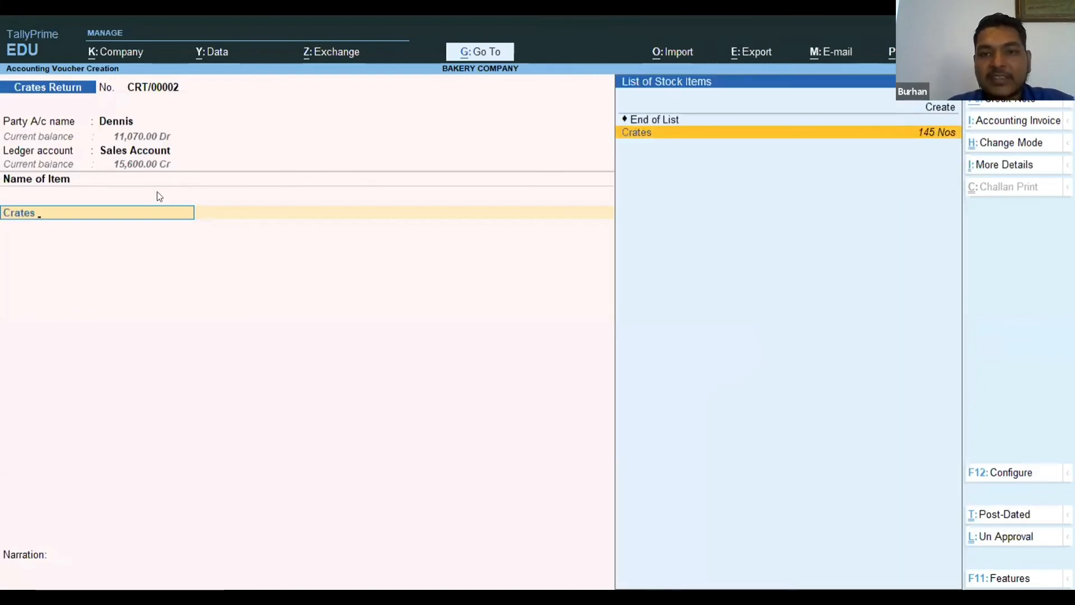
pyautogui.press('Return')
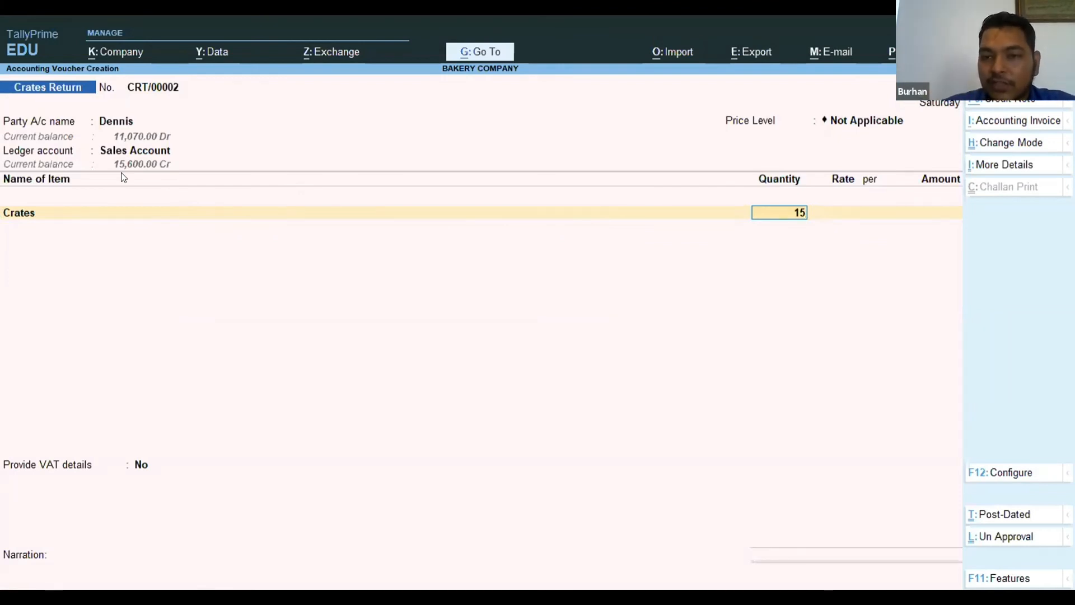
pyautogui.press('Return')
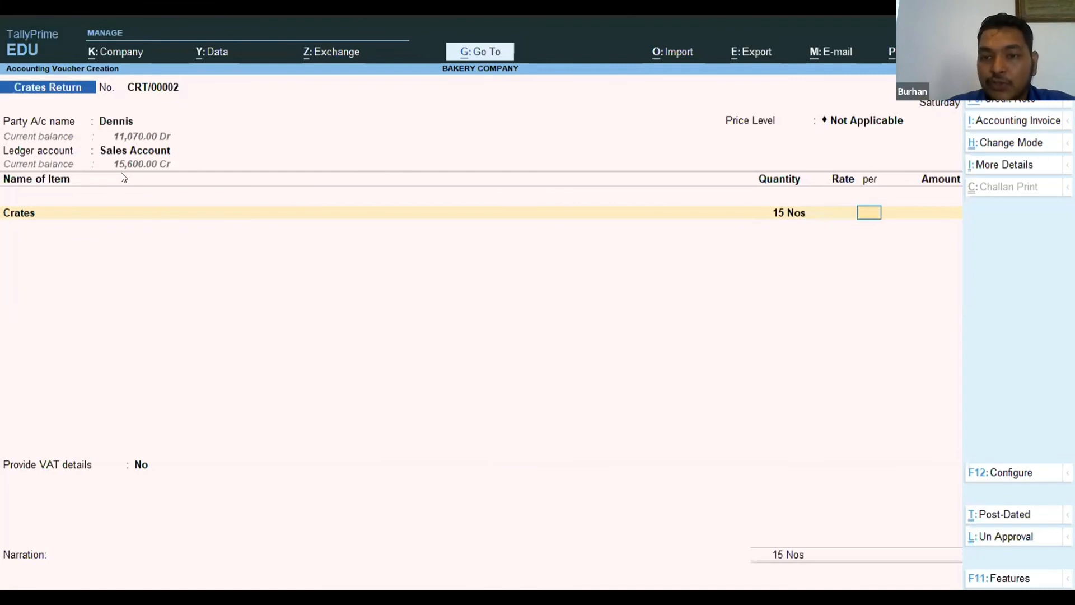
pyautogui.press('Return')
pyautogui.press('Return')
pyautogui.press('Return')
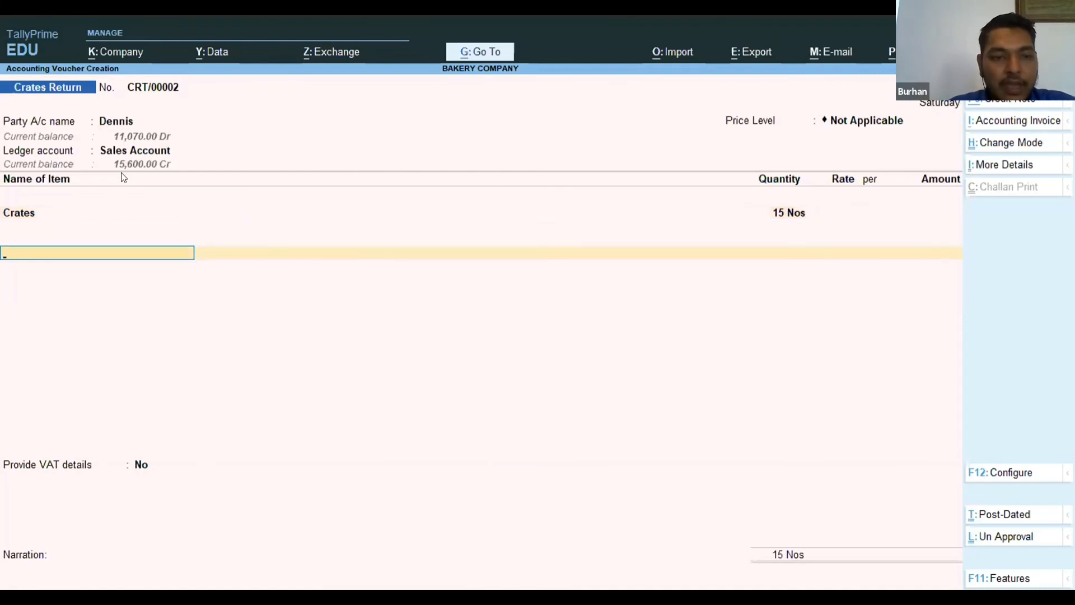
pyautogui.press('Return')
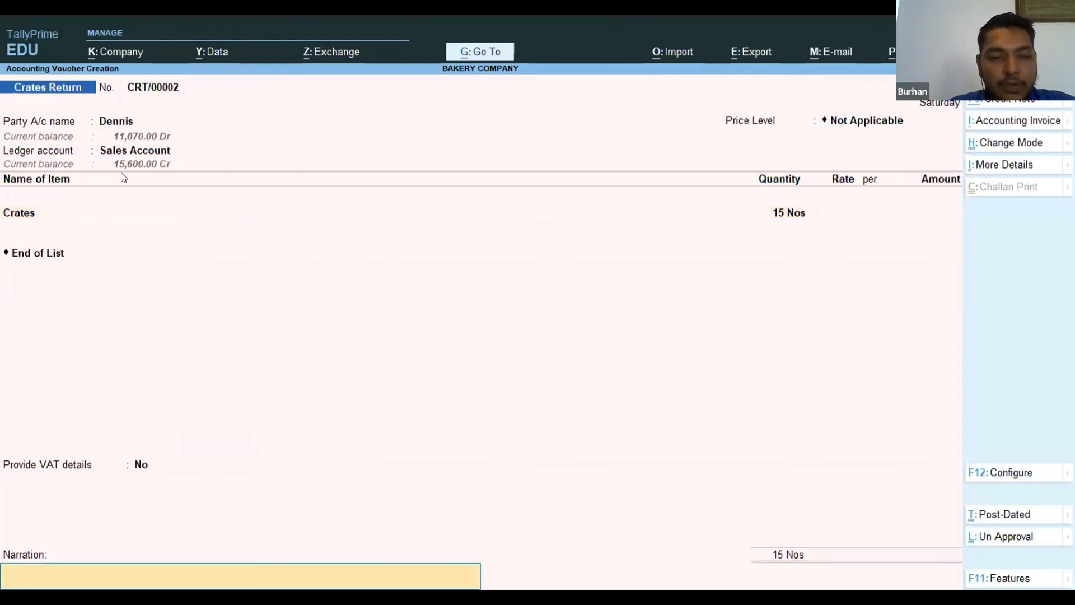
pyautogui.press('Return')
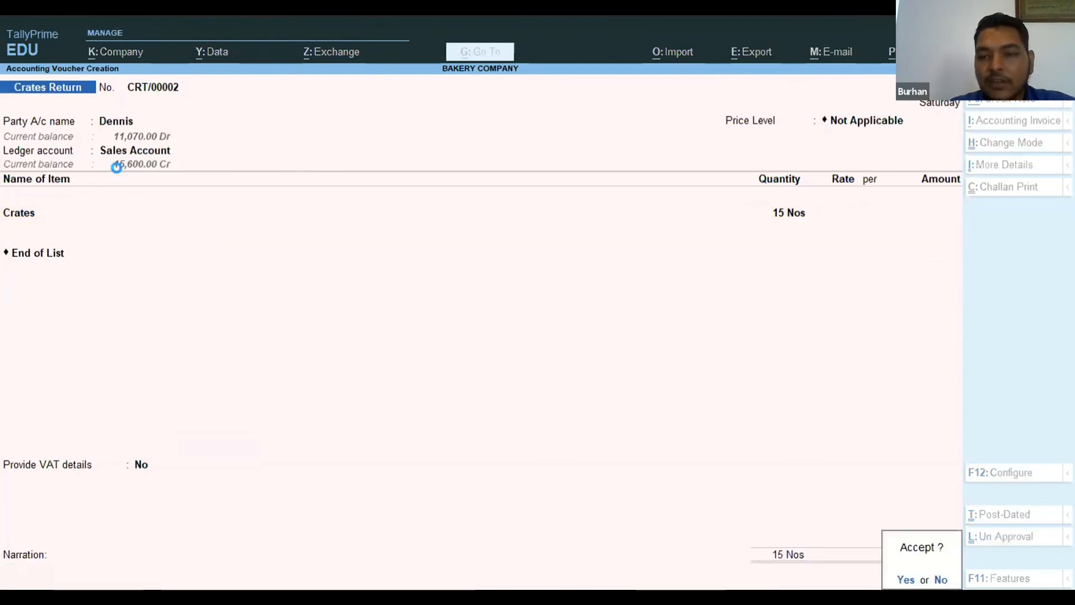
pyautogui.press('Return')
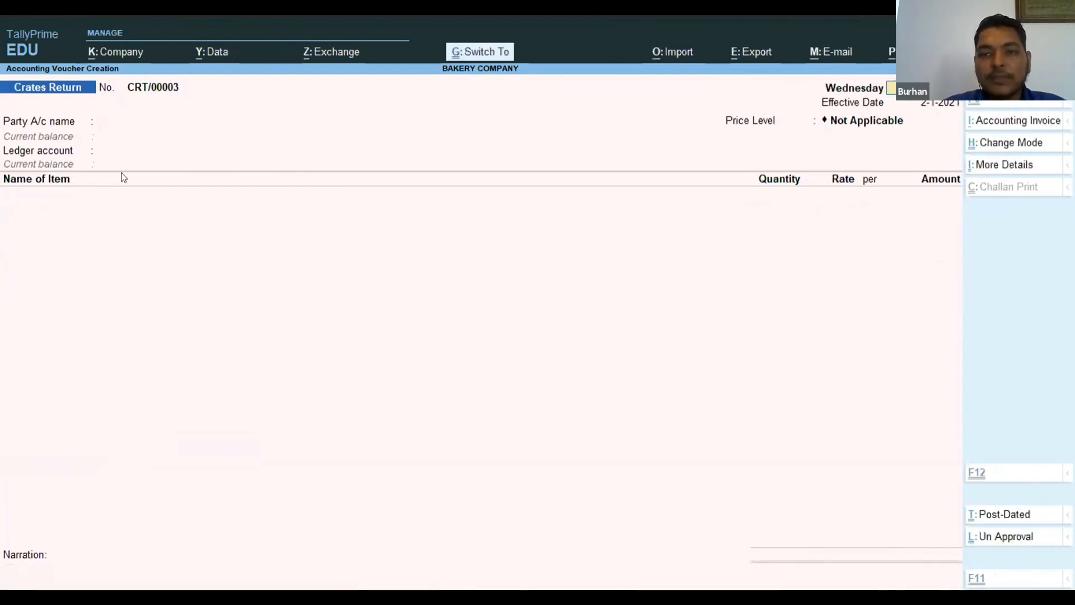
# Leave voucher entry and go to the Inventory section of the Gateway of Tally.
pyautogui.press('Escape')
pyautogui.press('Escape')
pyautogui.press('Down')
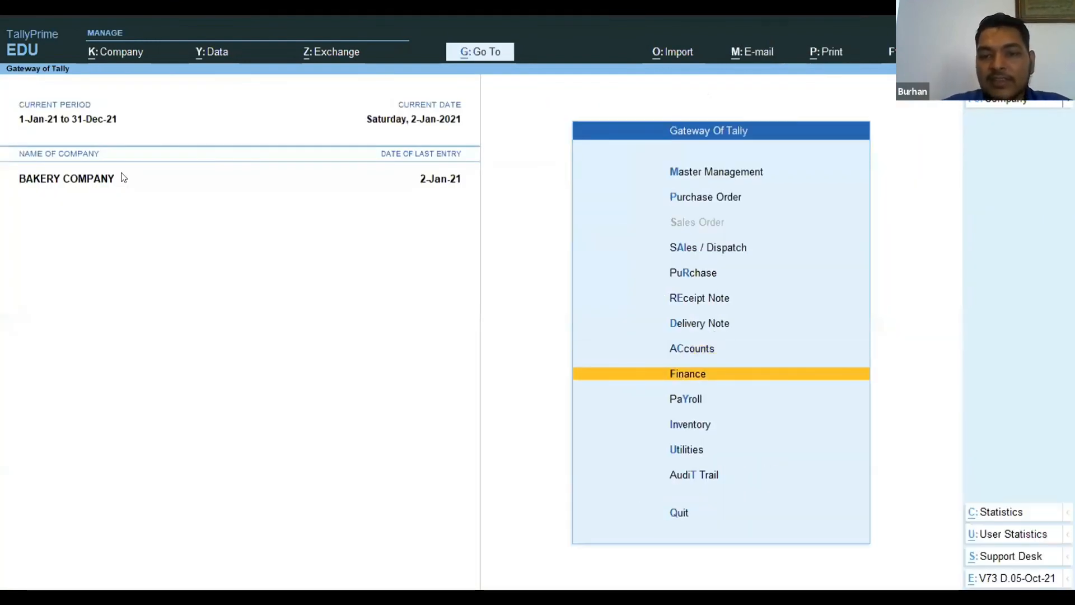
pyautogui.press('Down')
pyautogui.press('Down')
pyautogui.press('Return')
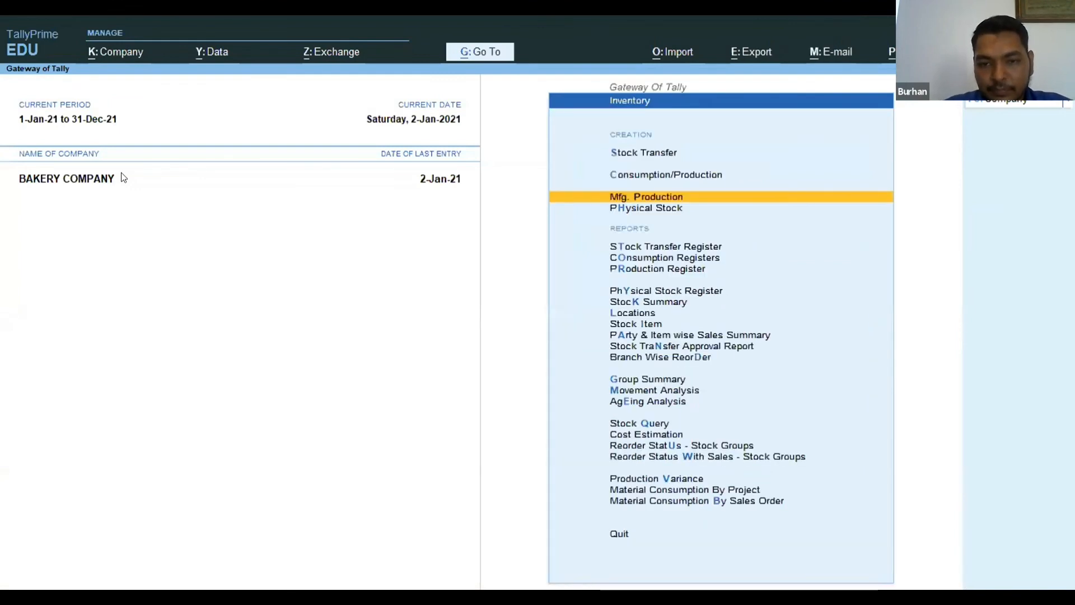
# Open the stock item movement analysis for Crates from the Inventory section.
pyautogui.press('Down')
pyautogui.press('Down')
pyautogui.press('Down')
pyautogui.press('Down')
pyautogui.press('Down')
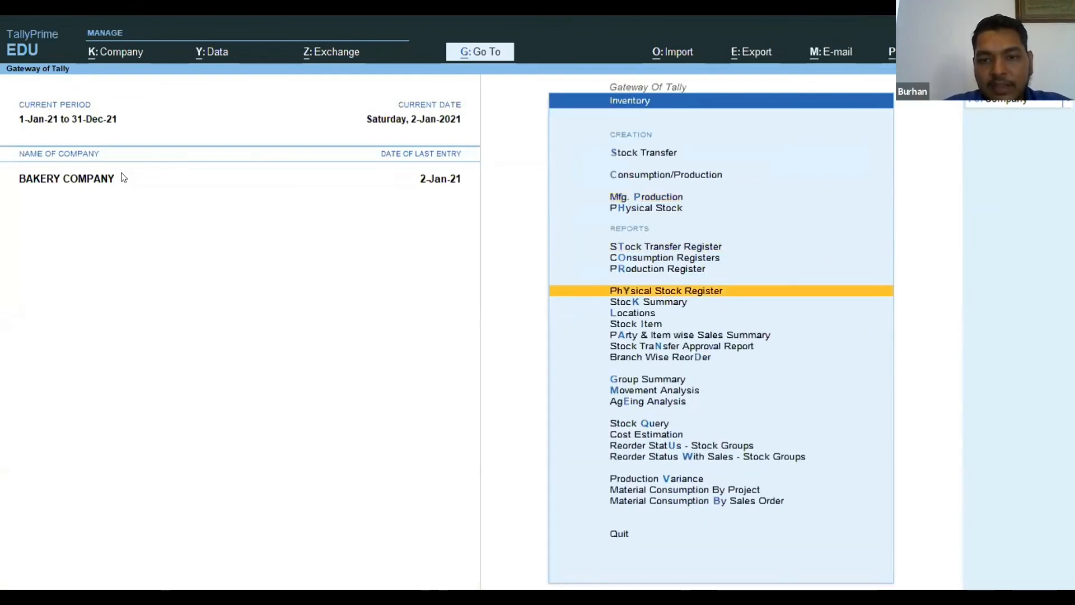
pyautogui.press('Down')
pyautogui.press('Down')
pyautogui.press('Down')
pyautogui.press('Down')
pyautogui.press('Down')
pyautogui.press('Down')
pyautogui.press('Down')
pyautogui.press('Down')
pyautogui.press('Return')
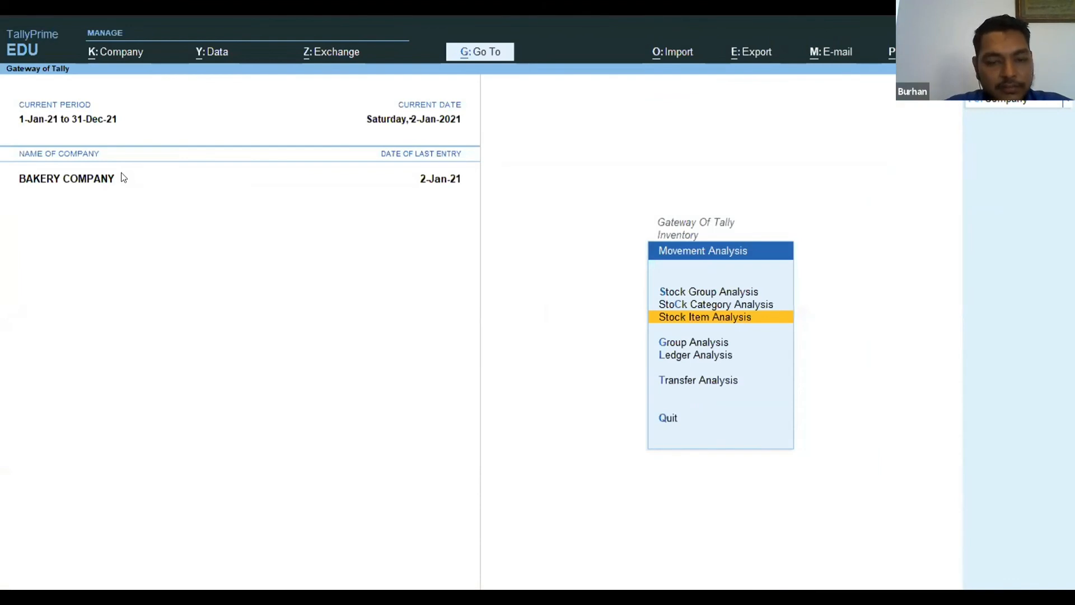
pyautogui.press('Return')
pyautogui.write('Crates')
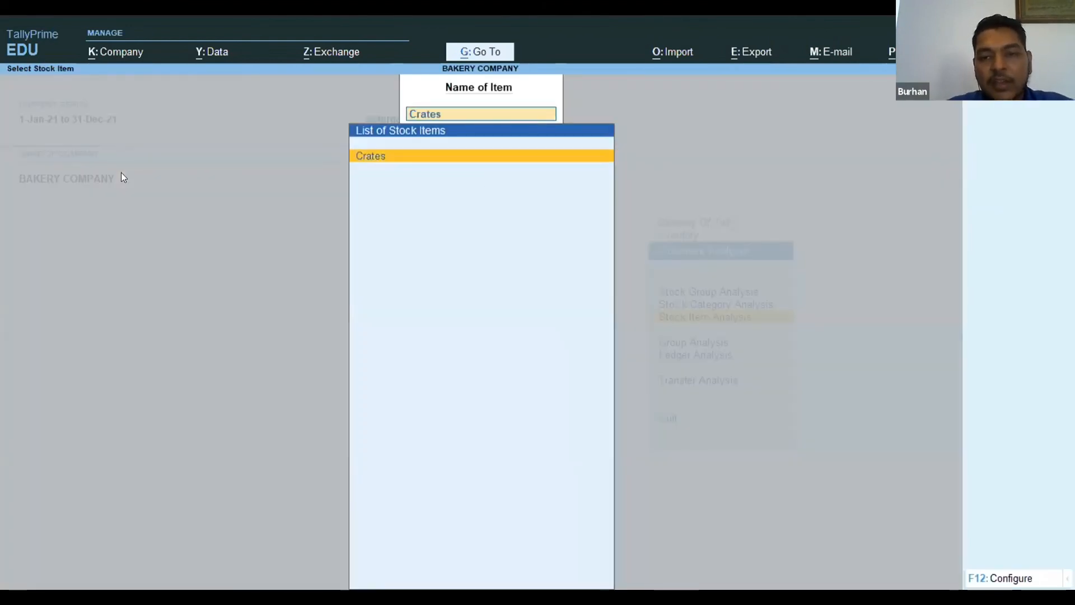
pyautogui.press('Return')
# Set the Crates movement analysis period from 1-Jan-21 to 2-Jan-21 and look over the buyers under Movement Outward.
pyautogui.hotkey('alt', 'F2')
pyautogui.write('1.')
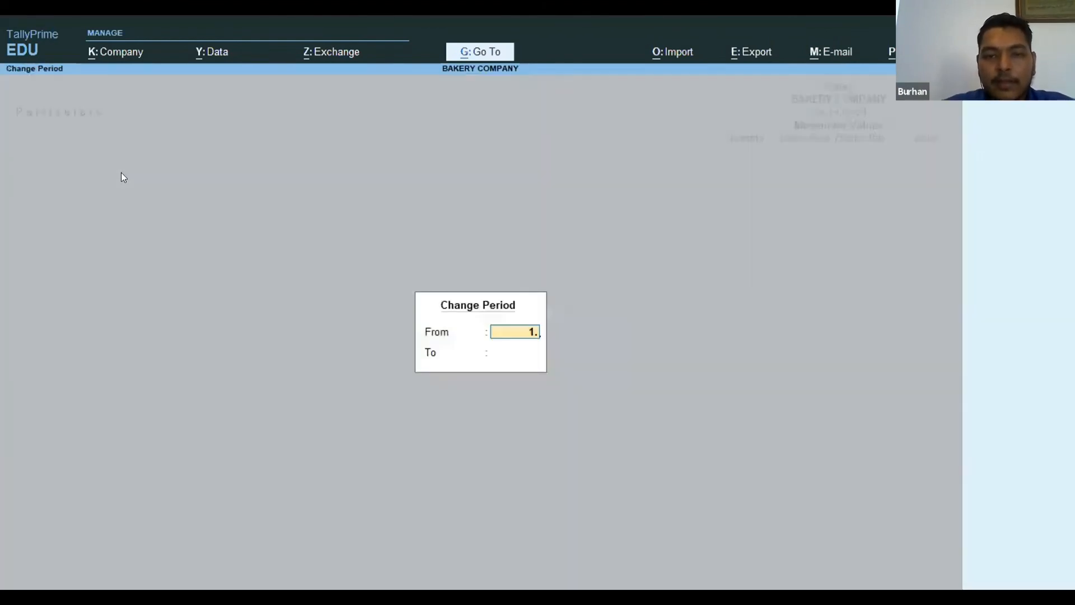
pyautogui.write('1')
pyautogui.press('Return')
pyautogui.write('2')
pyautogui.press('Return')
pyautogui.press('Down')
pyautogui.press('Up')
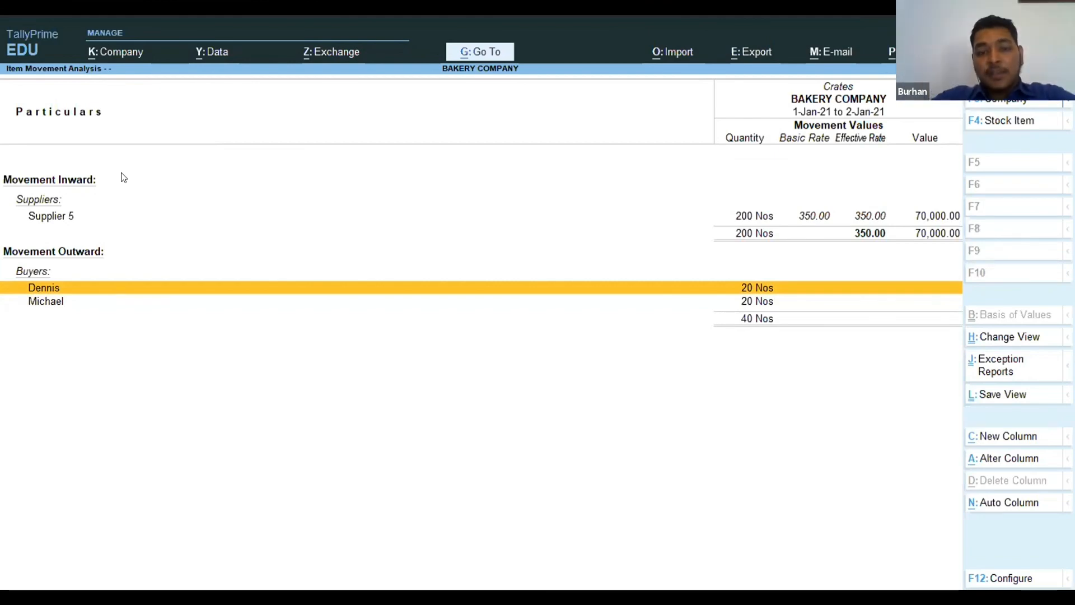
# Review the crate vouchers of the first buyer under Movement Outward and close the movement analysis.
pyautogui.press('Return')
pyautogui.press('Down')
pyautogui.press('Down')
pyautogui.press('Down')
pyautogui.press('Down')
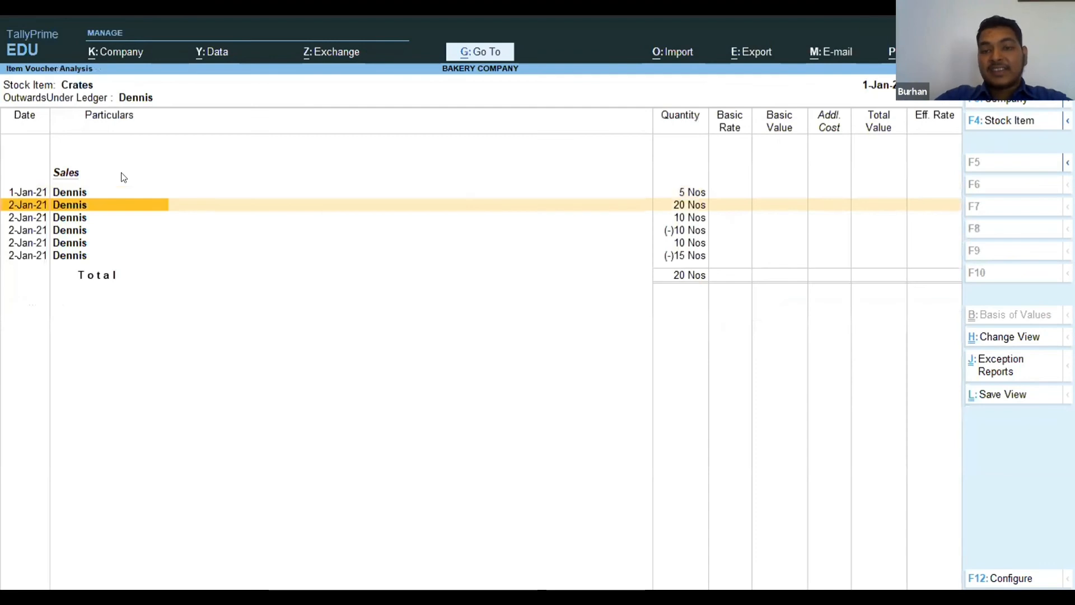
pyautogui.press('Down')
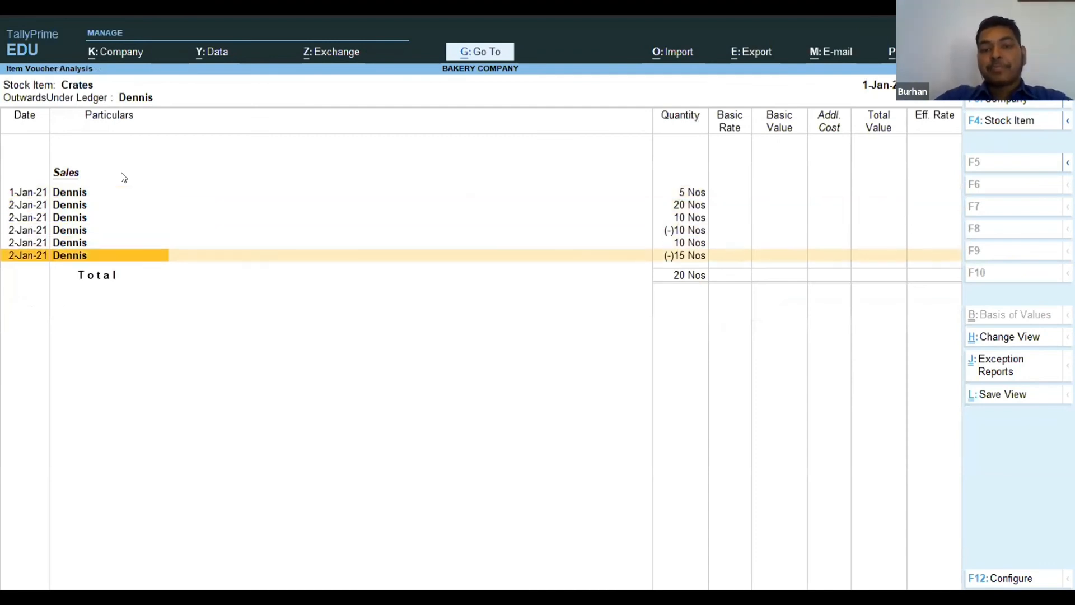
pyautogui.press('Escape')
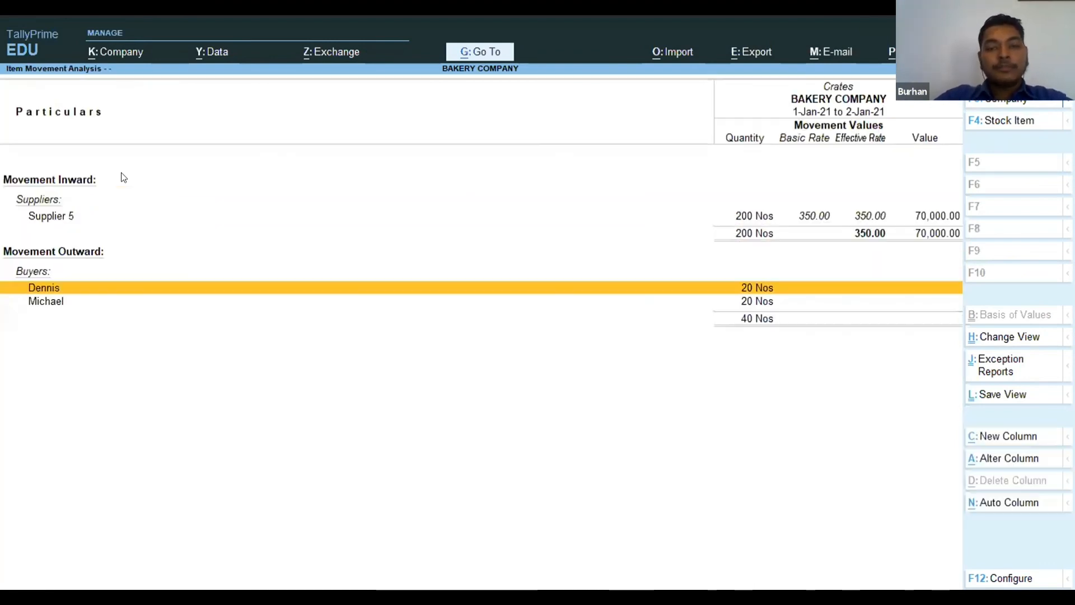
pyautogui.press('Escape')
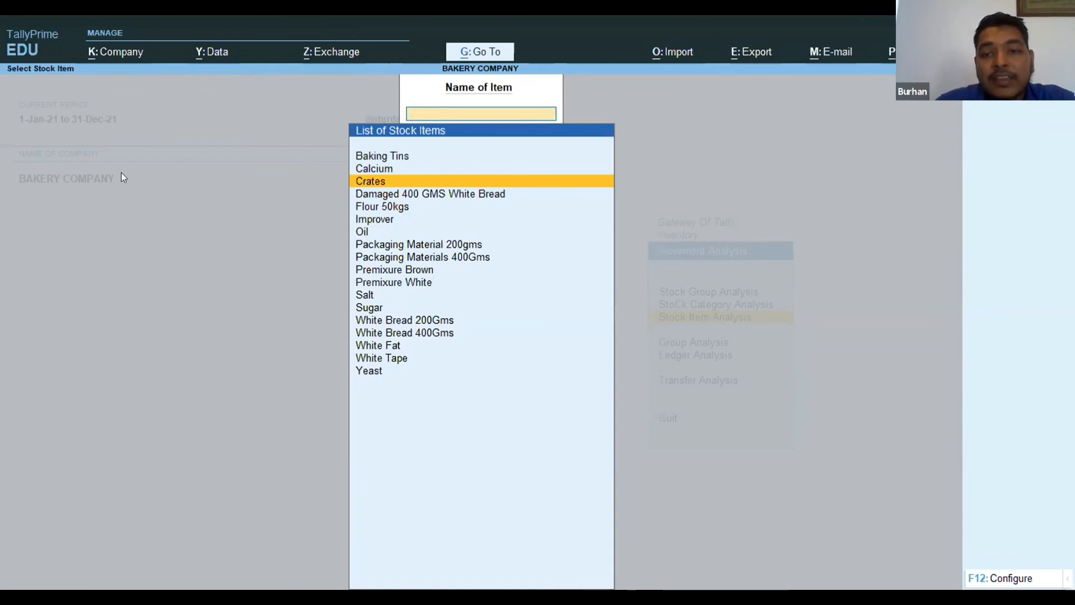
# Return to the Gateway of Tally and open the supplier ledger report in the Purchase section.
pyautogui.press('Escape')
pyautogui.press('Escape')
pyautogui.press('Escape')
pyautogui.press('Up')
pyautogui.press('Up')
pyautogui.press('Up')
pyautogui.press('Up')
pyautogui.press('Up')
pyautogui.press('Up')
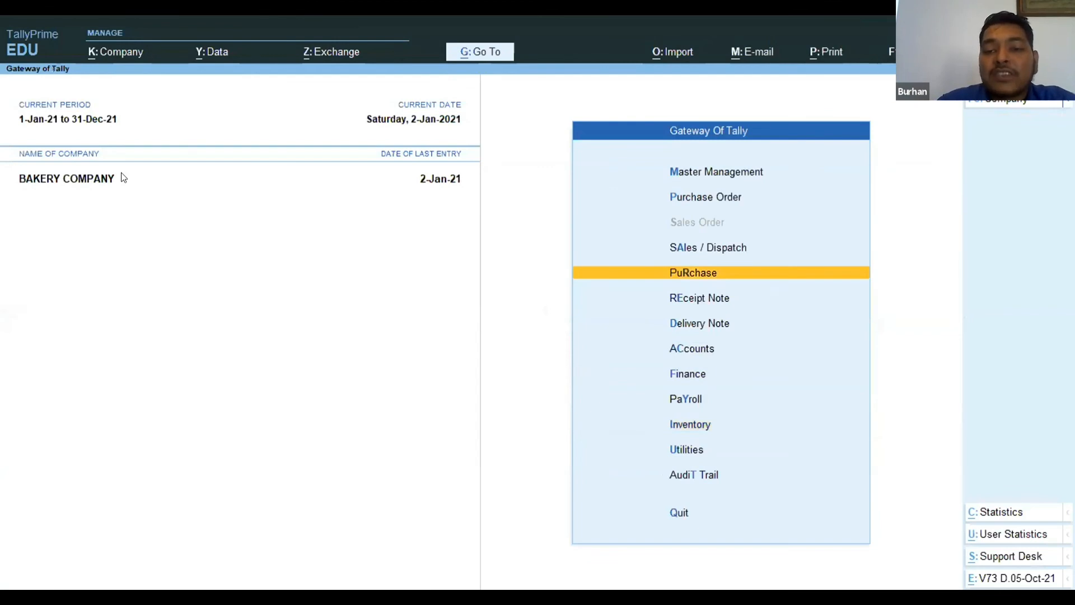
pyautogui.press('Return')
pyautogui.press('Down')
pyautogui.press('Down')
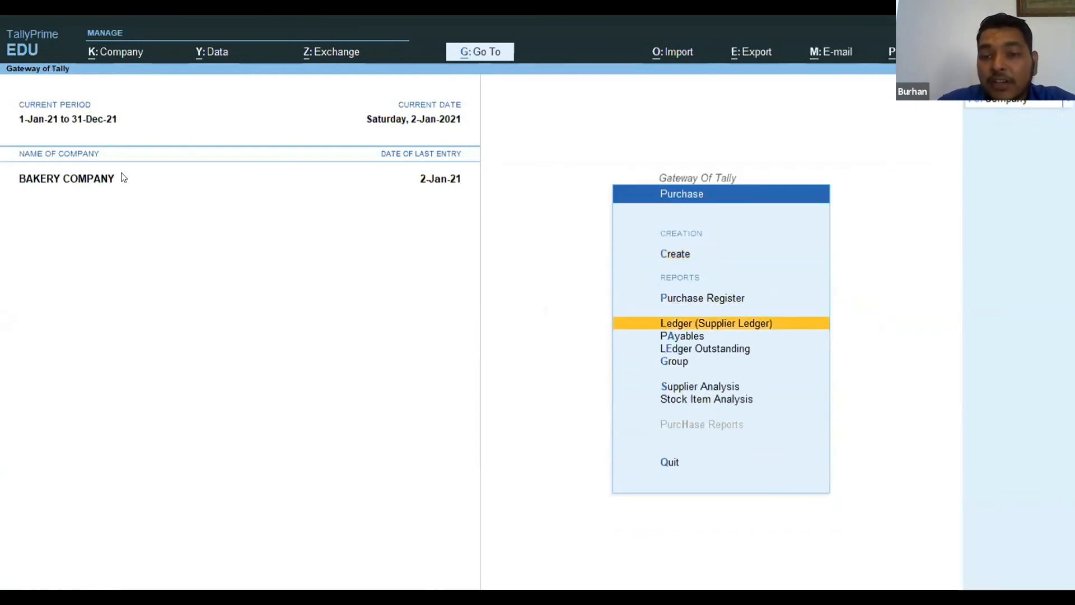
pyautogui.press('Return')
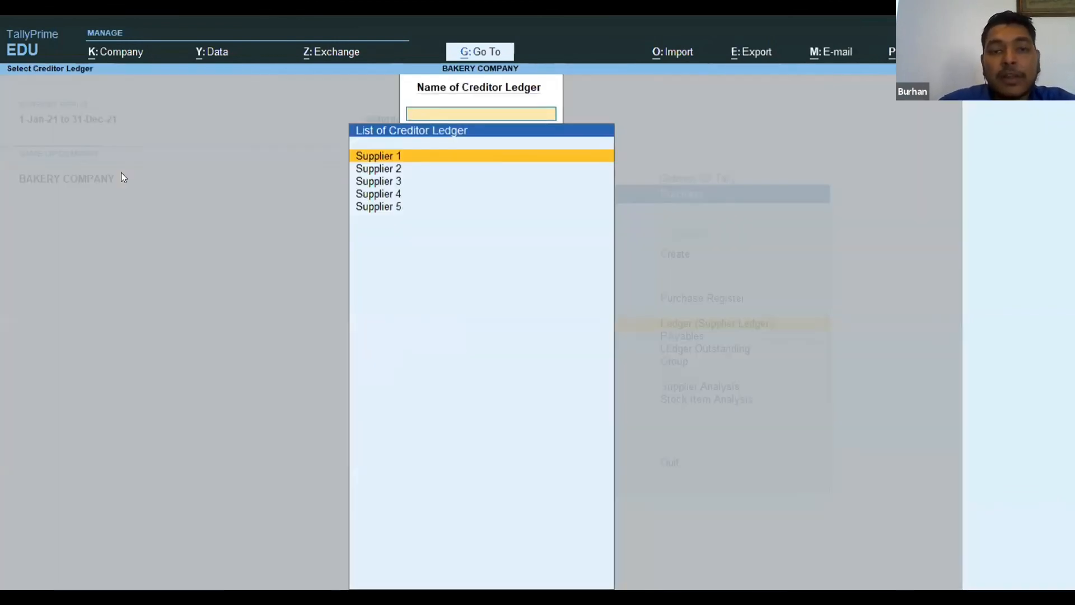
# Display the ledger vouchers of Supplier 4, accepting the period offered.
pyautogui.press('Down')
pyautogui.press('Down')
pyautogui.press('Down')
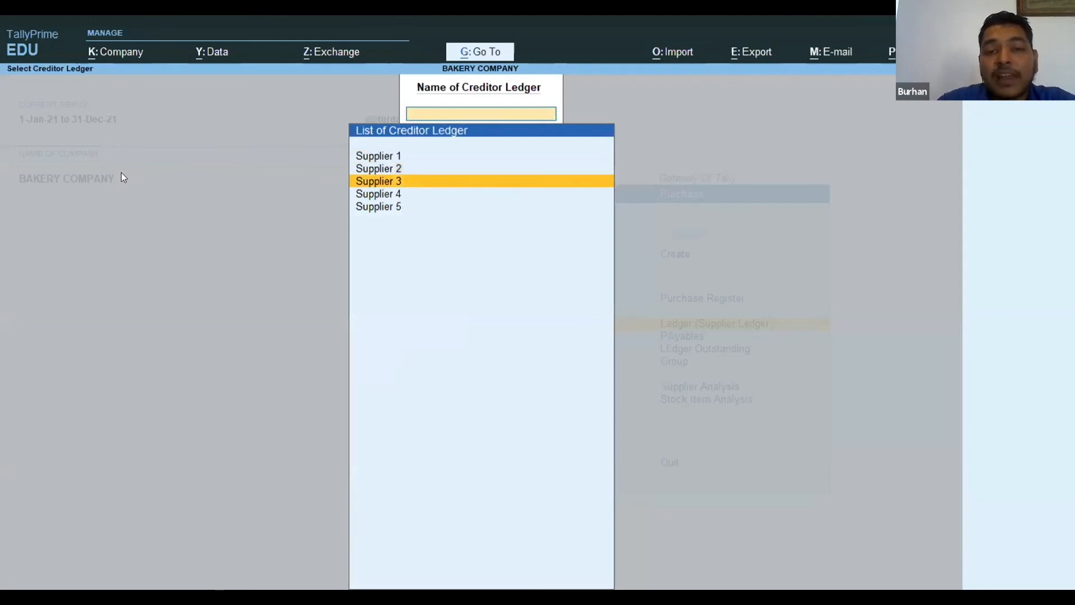
pyautogui.press('Return')
pyautogui.press('F2')
pyautogui.press('Return')
pyautogui.press('Return')
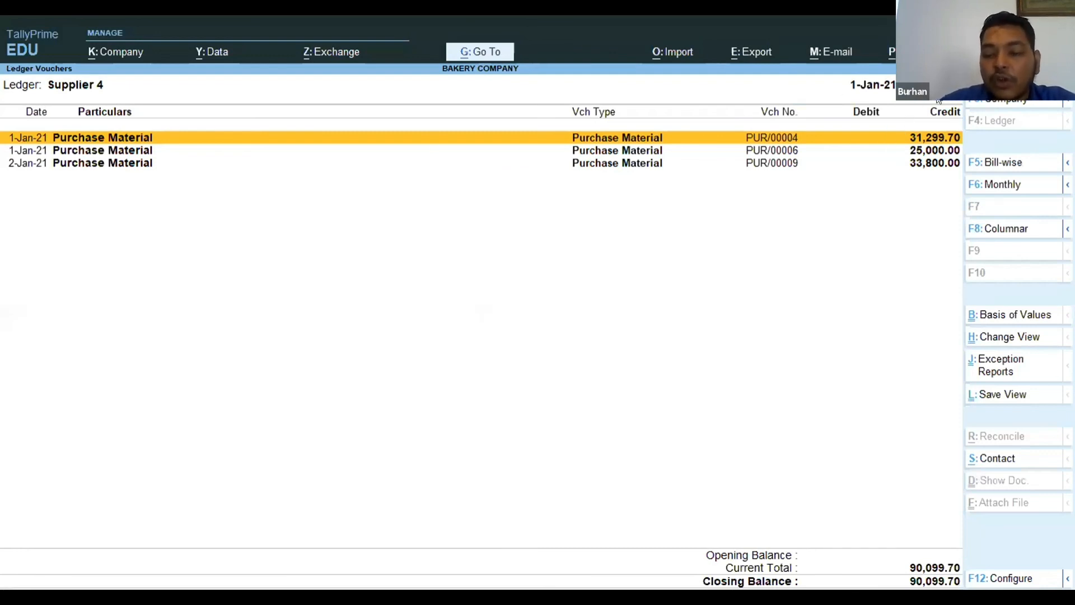
# Restrict the Supplier 4 ledger to the single day 2-1-2021.
pyautogui.press('F2')
pyautogui.write('2.1.21')
pyautogui.press('Return')
pyautogui.write('2.1.2021')
pyautogui.press('BackSpace')
pyautogui.press('BackSpace')
pyautogui.press('BackSpace')
pyautogui.press('BackSpace')
pyautogui.press('BackSpace')
pyautogui.press('BackSpace')
pyautogui.press('BackSpace')
pyautogui.press('BackSpace')
pyautogui.write('2.1.2')
pyautogui.press('Return')
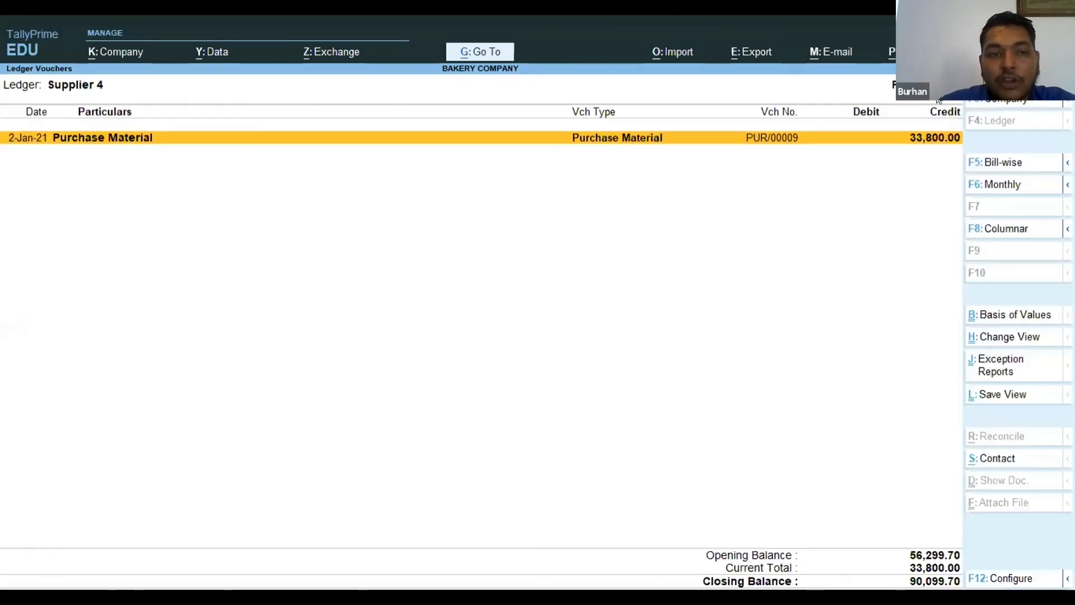
# Set the Supplier 4 ledger period from 1-1-2021 to 31-1-2021.
pyautogui.press('F2')
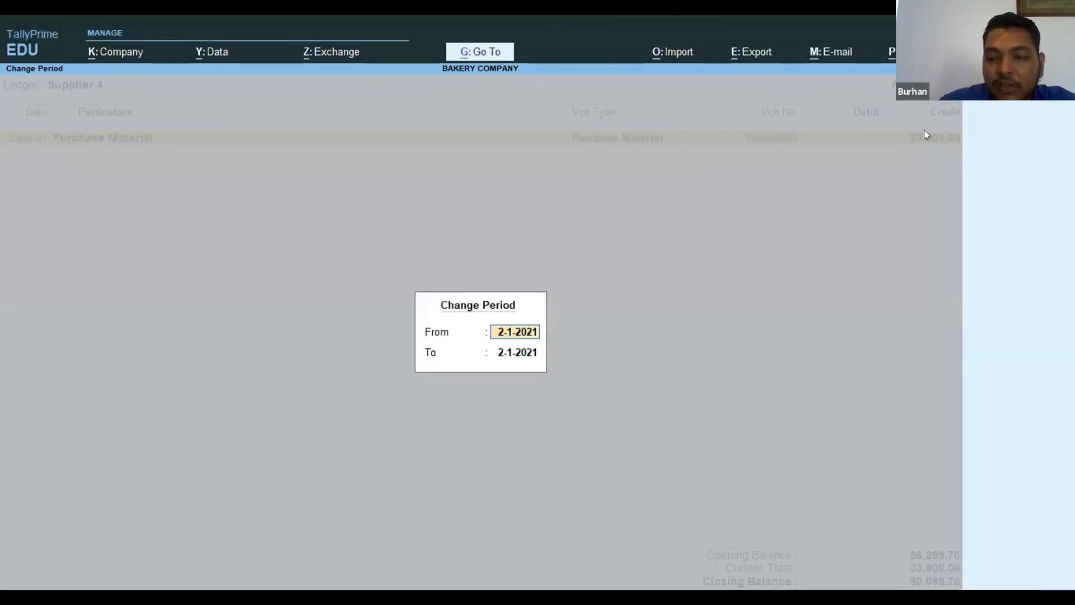
pyautogui.press('BackSpace')
pyautogui.write('1.1.21')
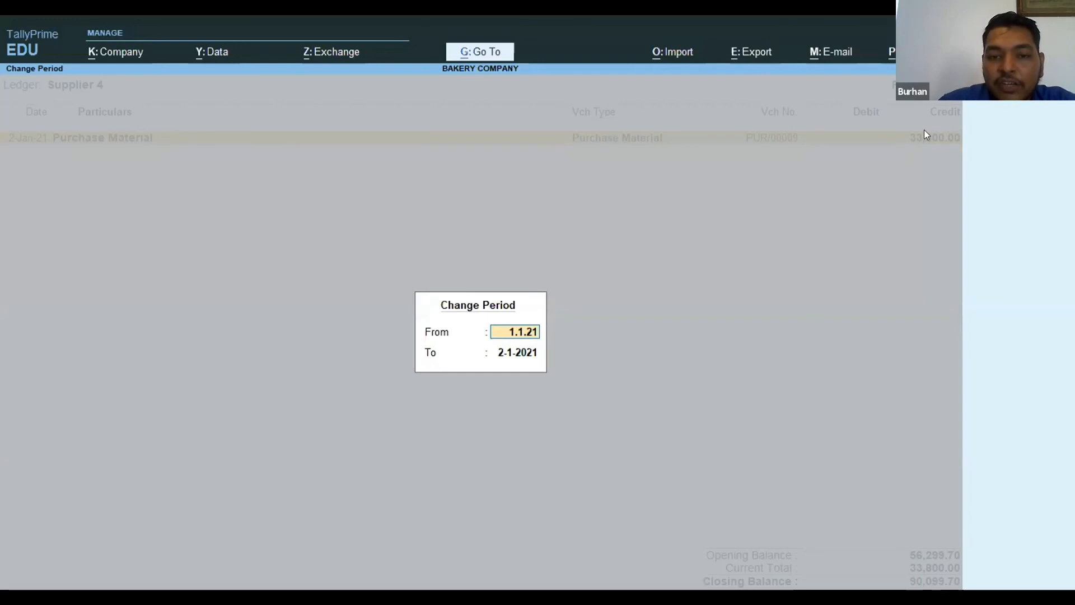
pyautogui.press('Return')
pyautogui.write('31')
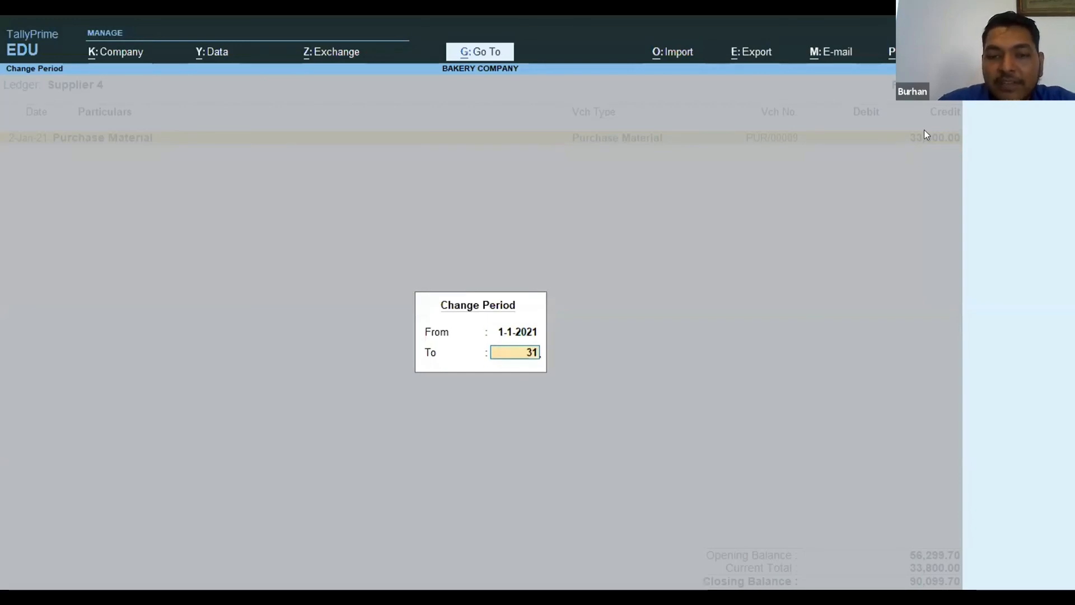
pyautogui.write('.1.')
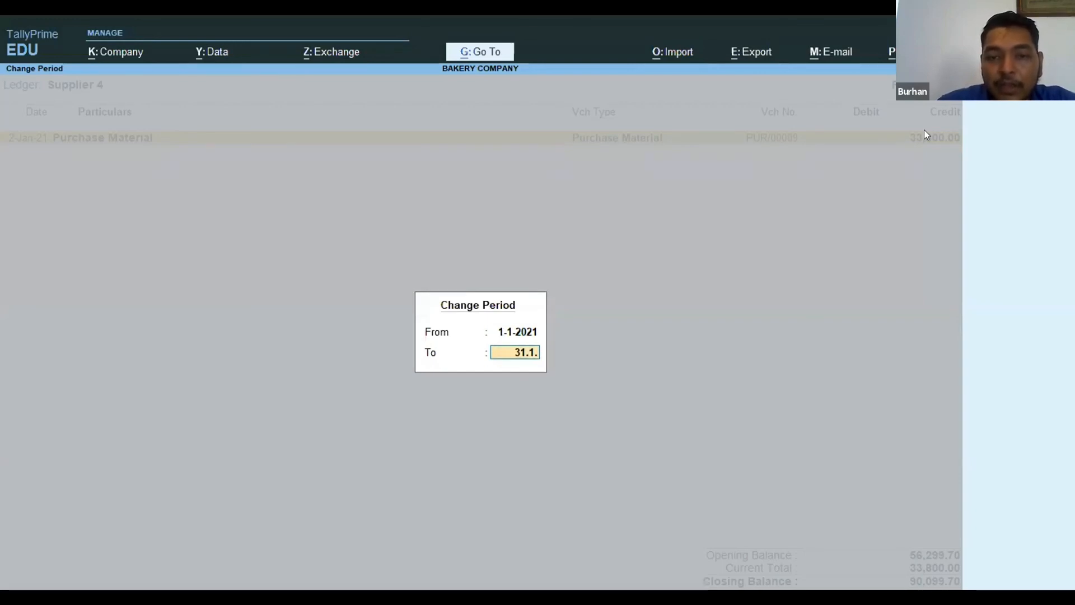
pyautogui.write('21')
pyautogui.press('Return')
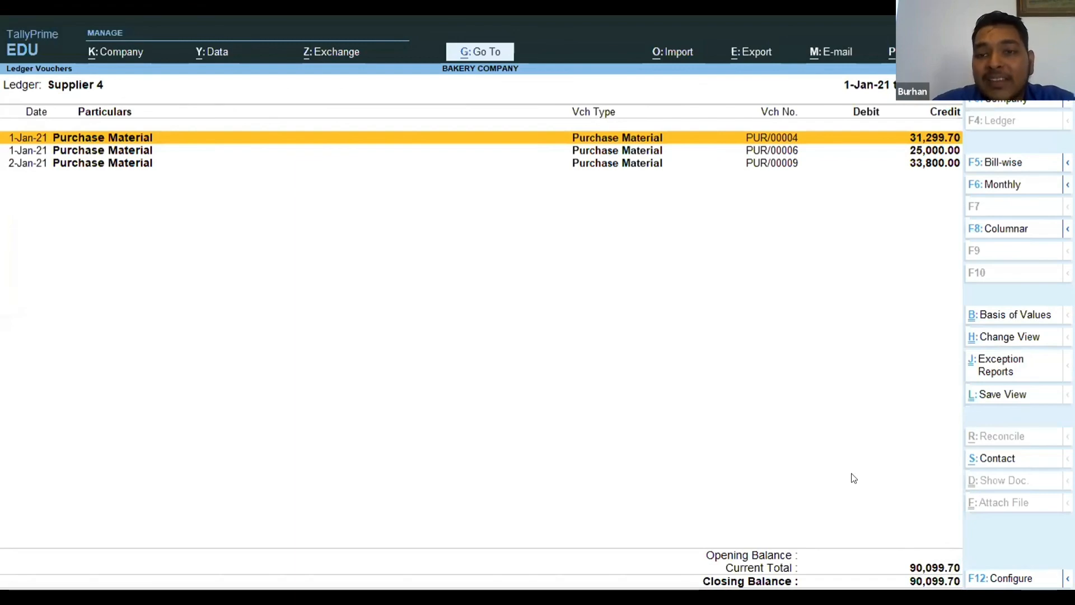
# Leave the supplier ledger and open the customer ledger report in the Sales / Dispatch section.
pyautogui.press('Escape')
pyautogui.press('Escape')
pyautogui.press('Escape')
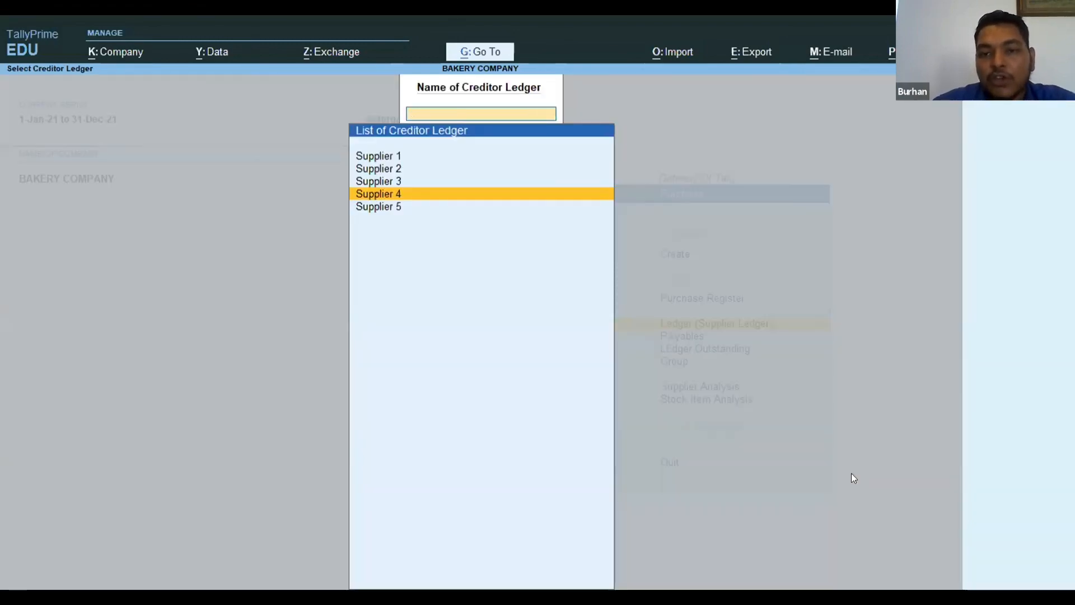
pyautogui.press('Up')
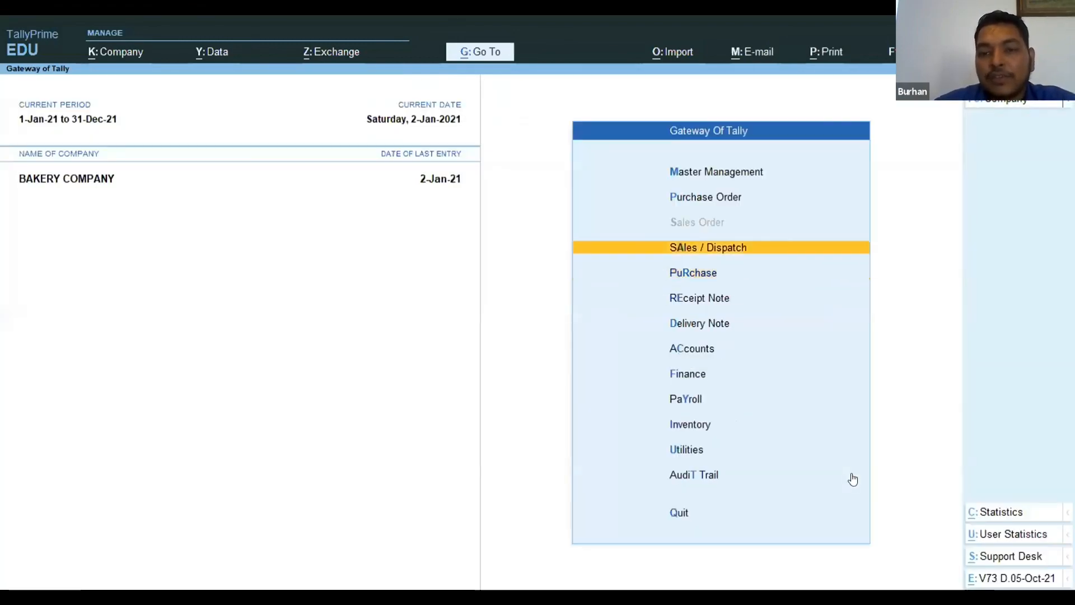
pyautogui.press('Return')
pyautogui.press('Down')
pyautogui.press('Down')
pyautogui.press('Down')
pyautogui.press('Return')
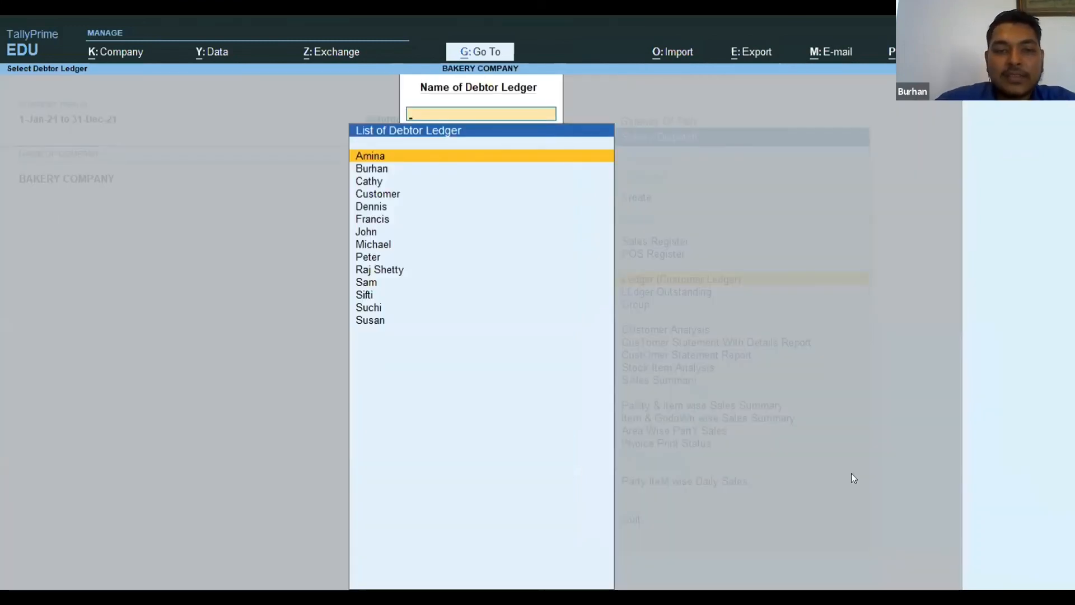
# Check the ledger vouchers and balance of the customer who returned the crates, and close the customer ledger.
pyautogui.press('Down')
pyautogui.press('Down')
pyautogui.press('Down')
pyautogui.press('Down')
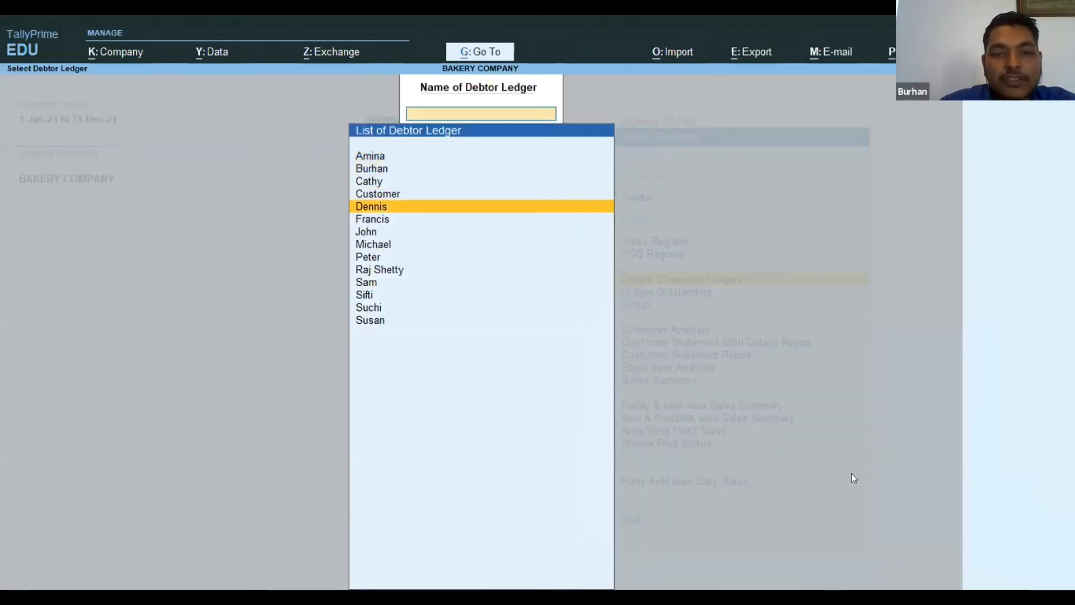
pyautogui.press('Return')
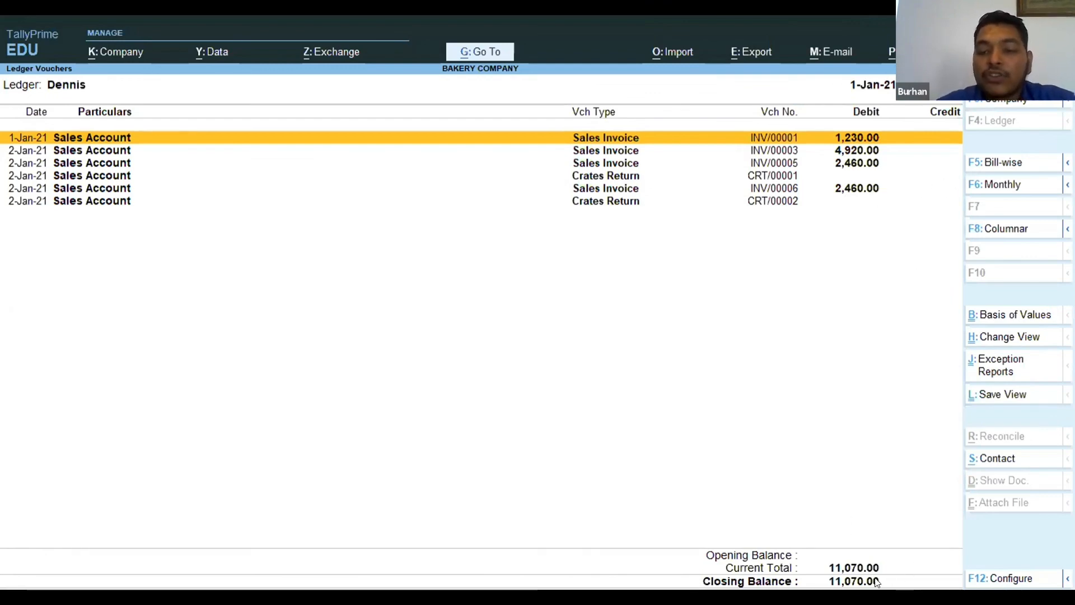
pyautogui.press('Escape')
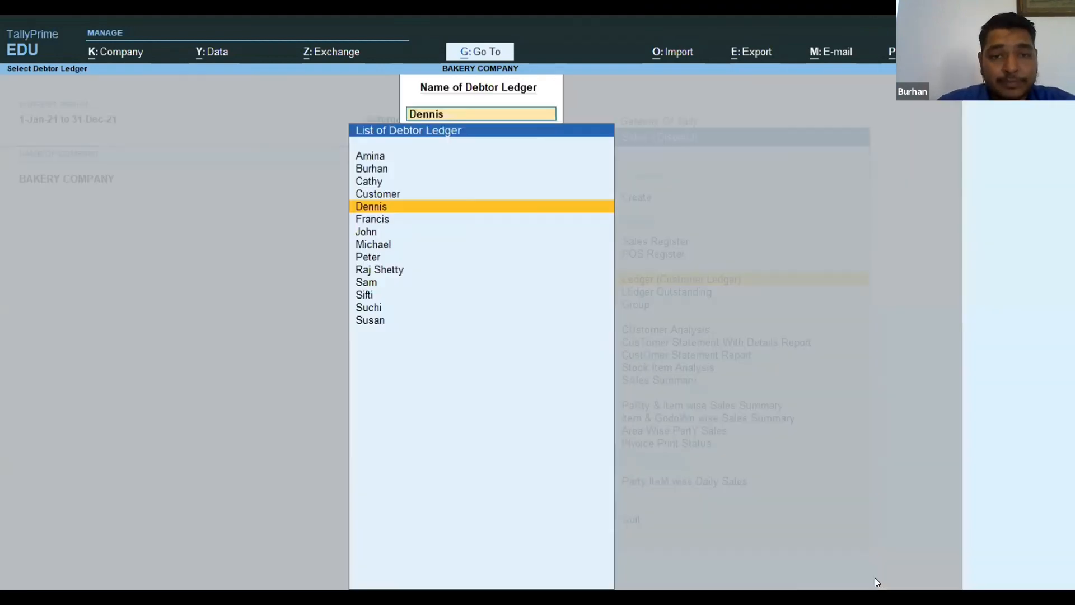
pyautogui.press('Escape')
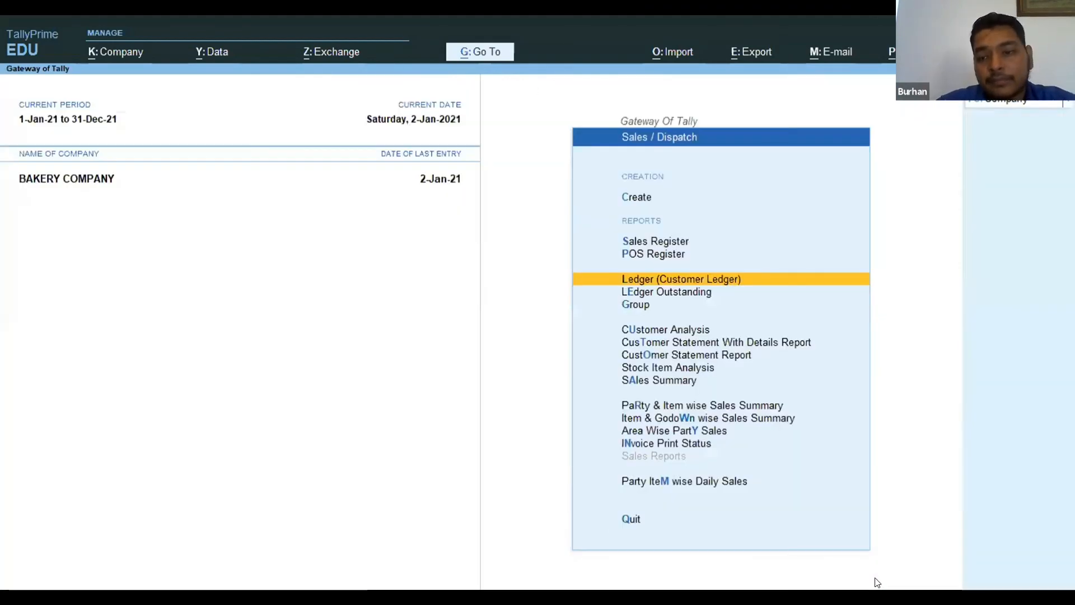
# Go back to the Gateway of Tally and open the Profit & Loss A/c in the Finance section.
pyautogui.press('Escape')
pyautogui.press('Home')
pyautogui.press('Down')
pyautogui.press('Down')
pyautogui.press('Down')
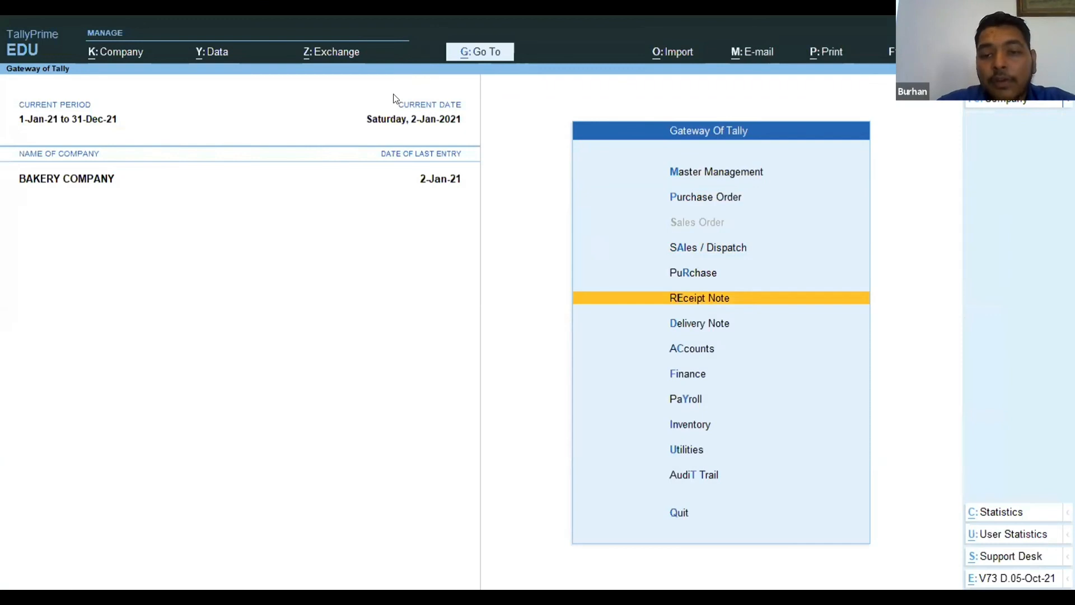
pyautogui.press('Down')
pyautogui.press('Down')
pyautogui.press('Down')
pyautogui.press('Return')
pyautogui.press('Down')
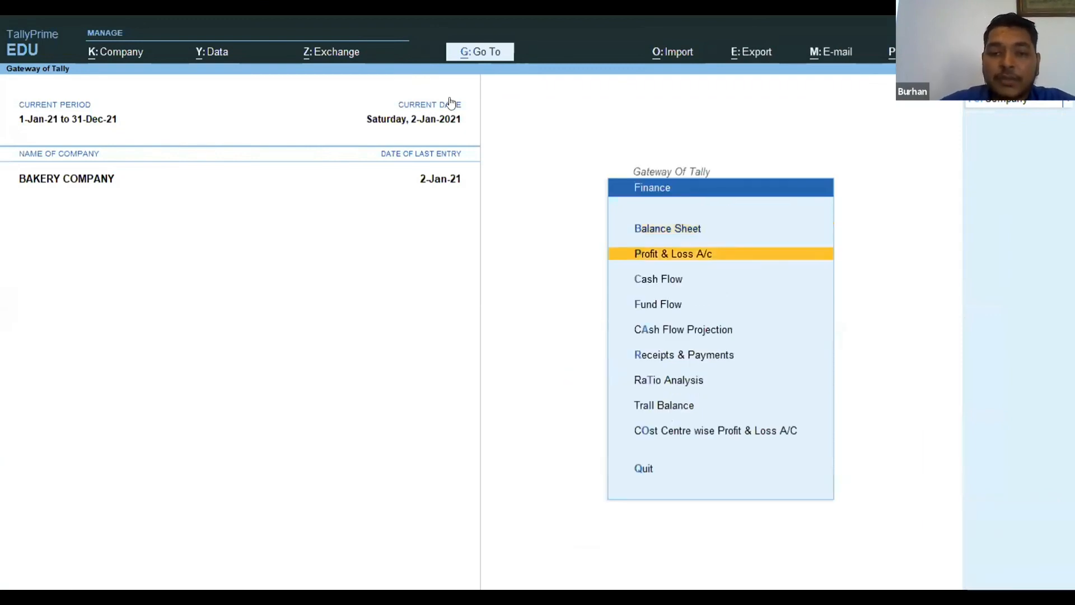
pyautogui.press('Return')
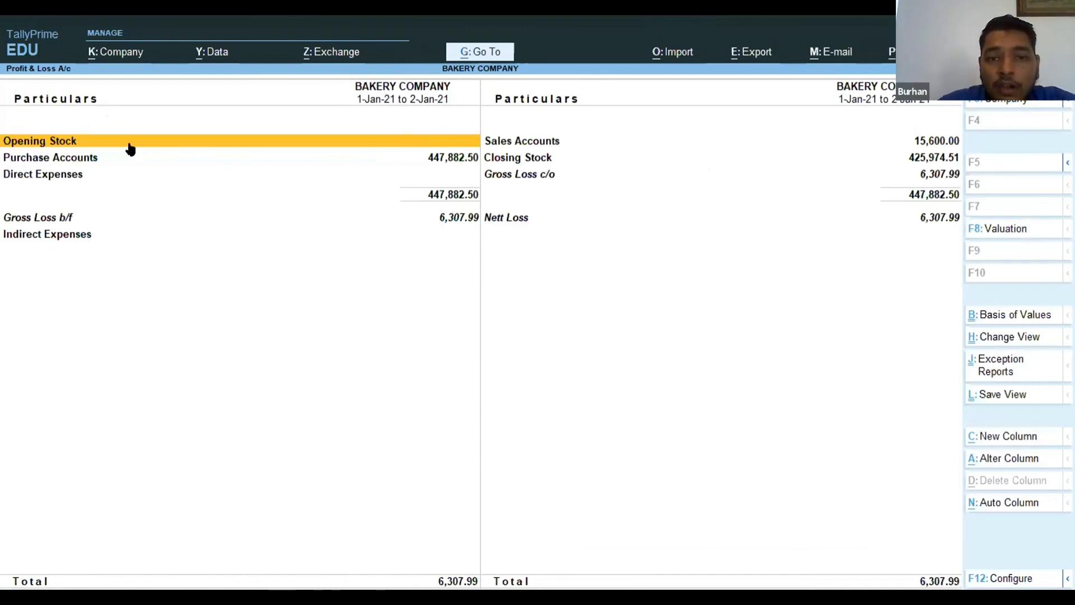
# Check the Purchase Accounts breakdown in the Profit & Loss A/c and return to the report.
pyautogui.press('Down')
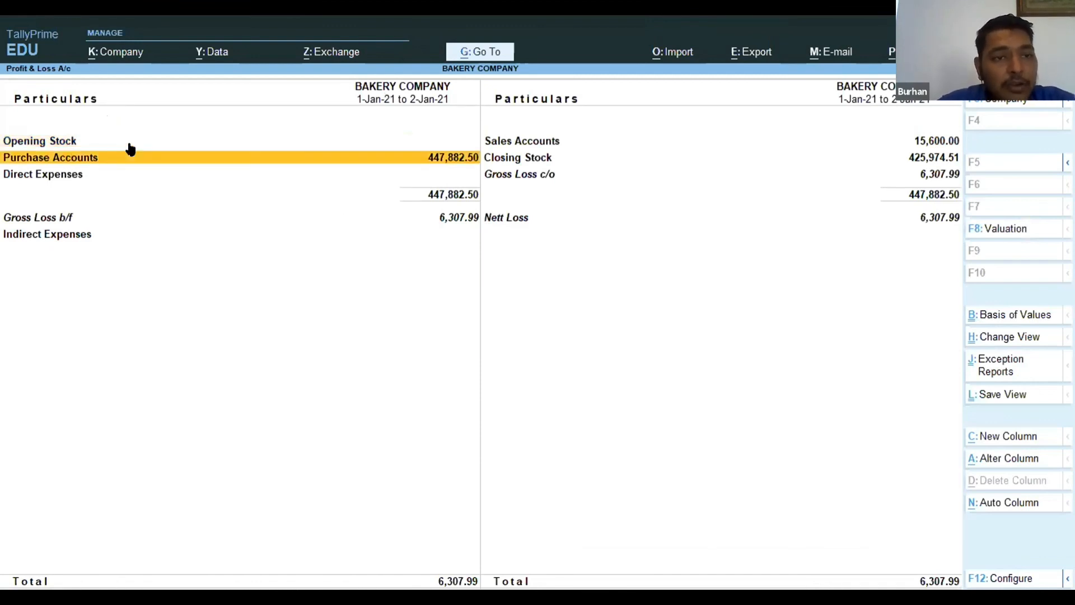
pyautogui.press('Return')
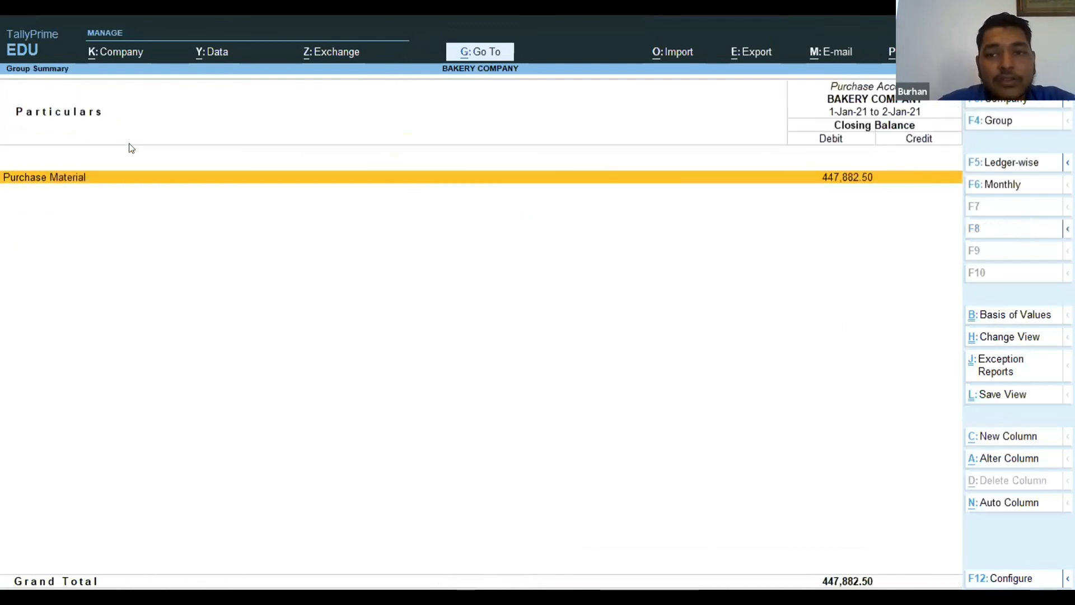
pyautogui.press('Return')
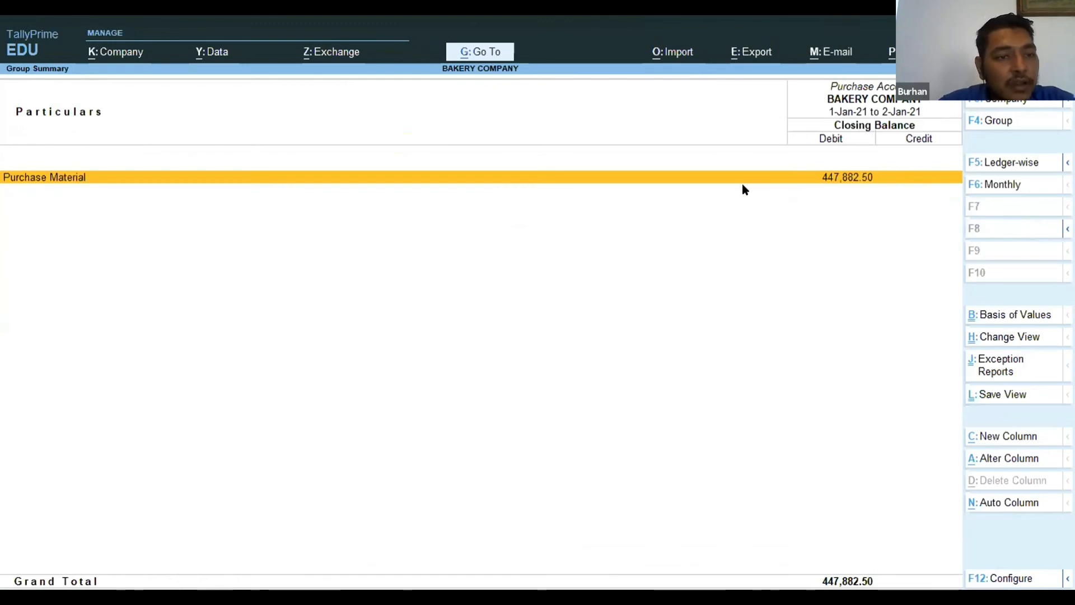
pyautogui.press('Escape')
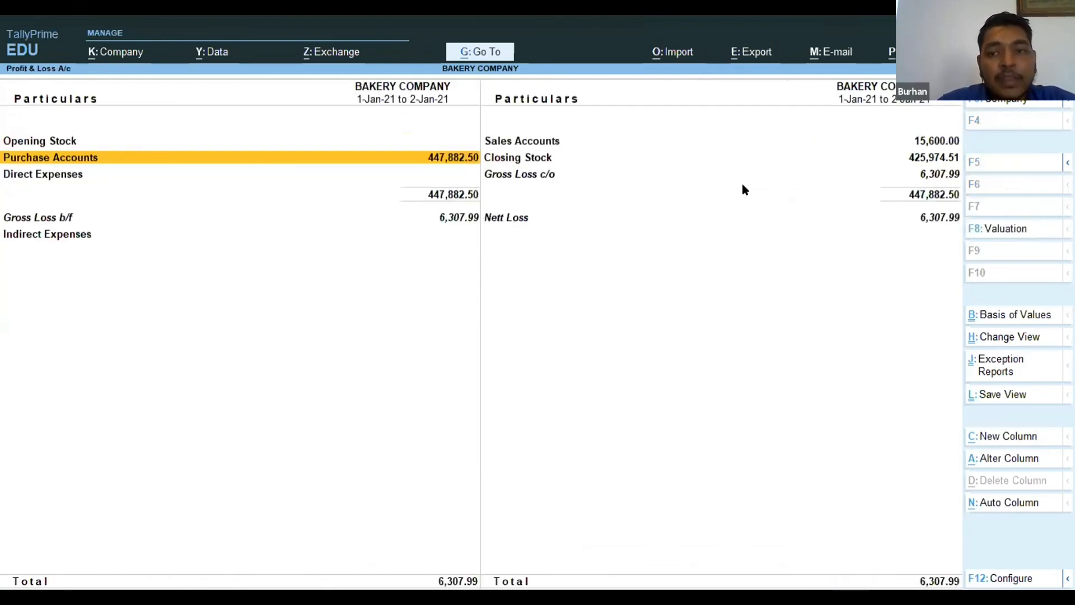
# Examine the sales, closing stock, gross loss, indirect expenses and nett loss lines of the Profit & Loss A/c, and close the report.
pyautogui.press('Right')
pyautogui.press('Up')
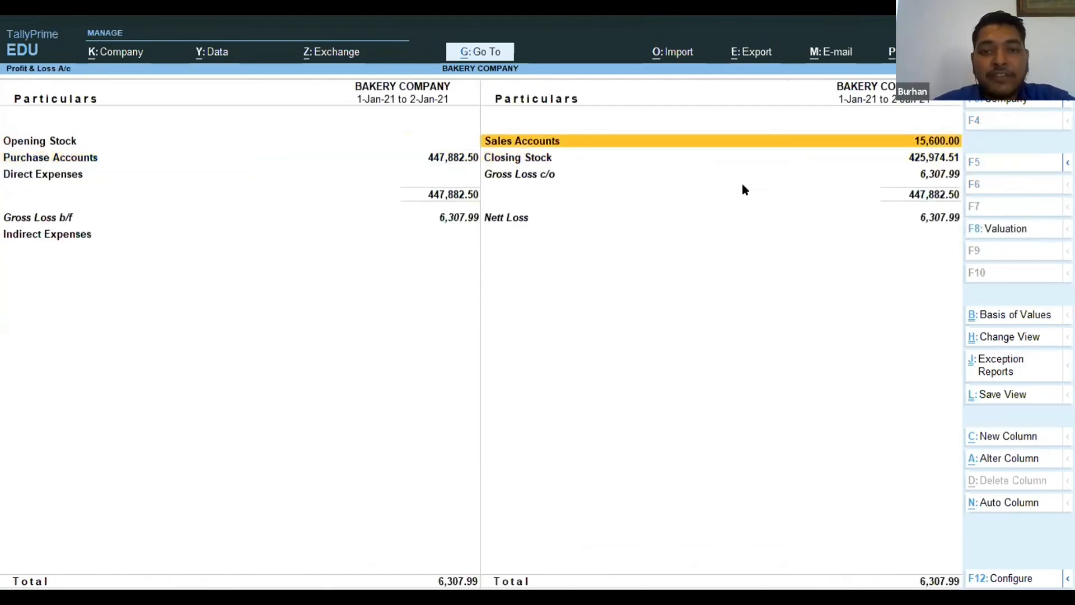
pyautogui.press('Down')
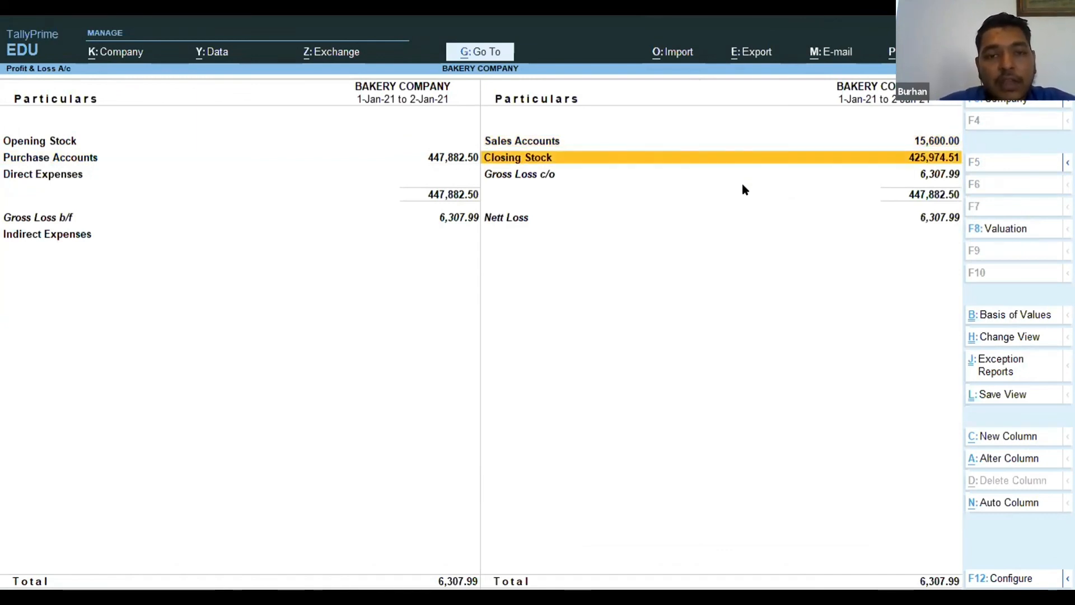
pyautogui.press('Down')
pyautogui.press('Down')
pyautogui.press('Left')
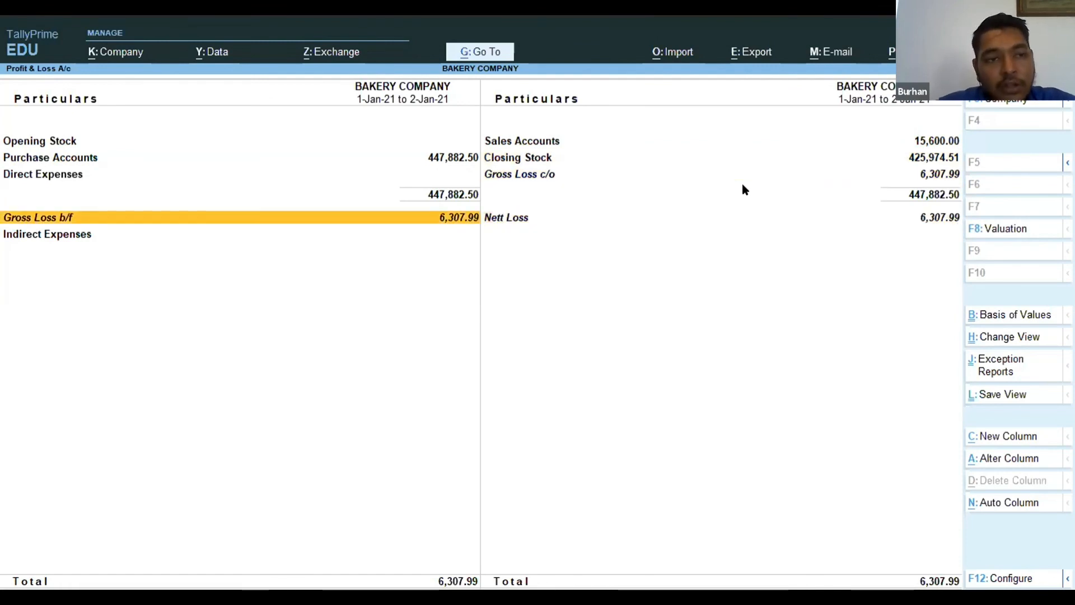
pyautogui.press('Down')
pyautogui.press('Right')
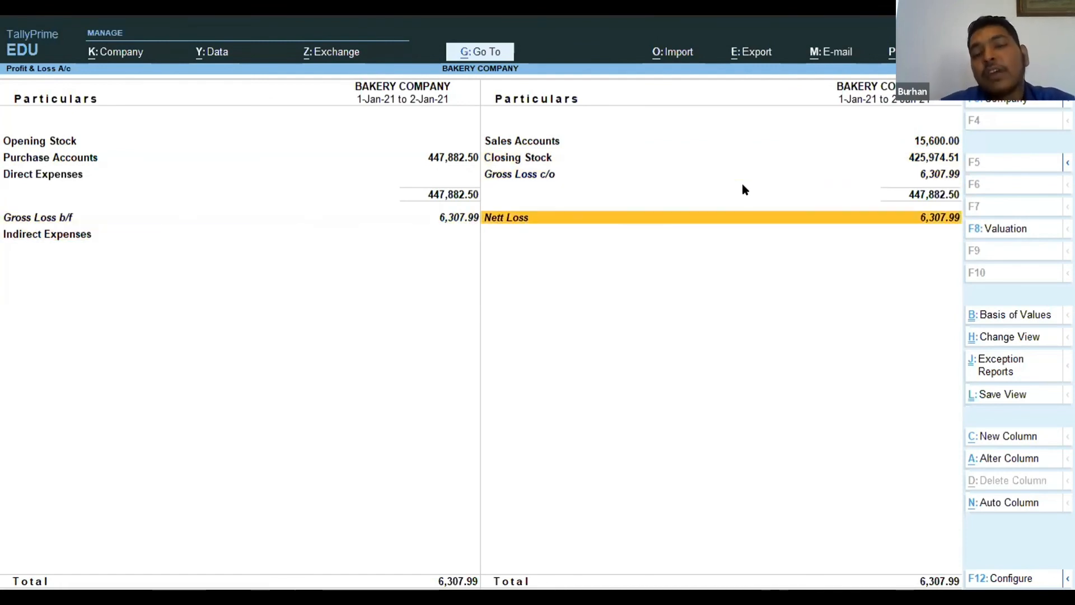
pyautogui.press('Left')
pyautogui.press('Right')
pyautogui.press('Left')
pyautogui.press('Down')
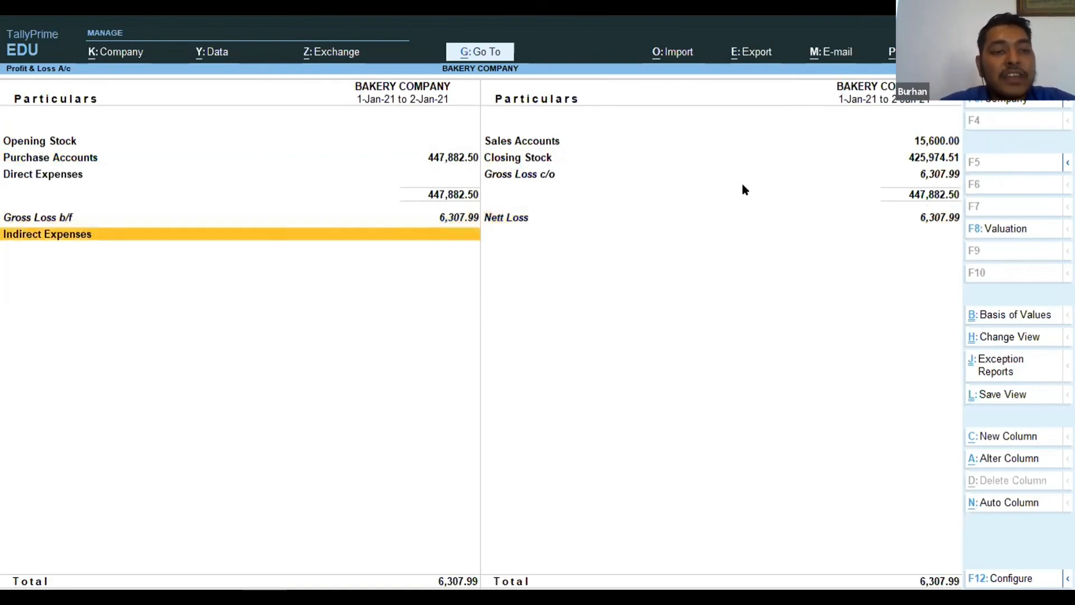
pyautogui.press('Up')
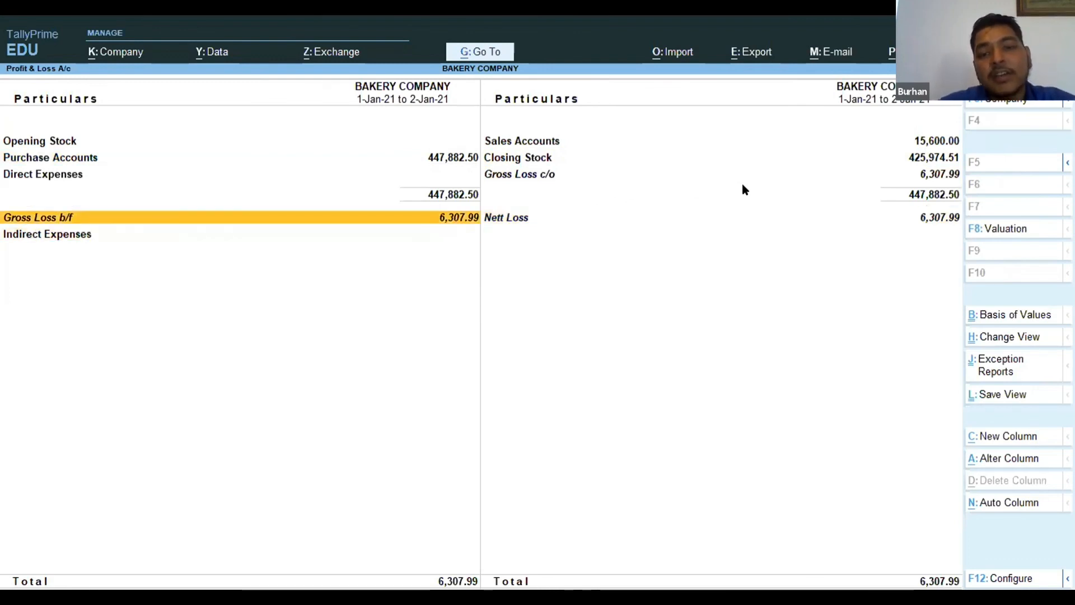
pyautogui.press('Right')
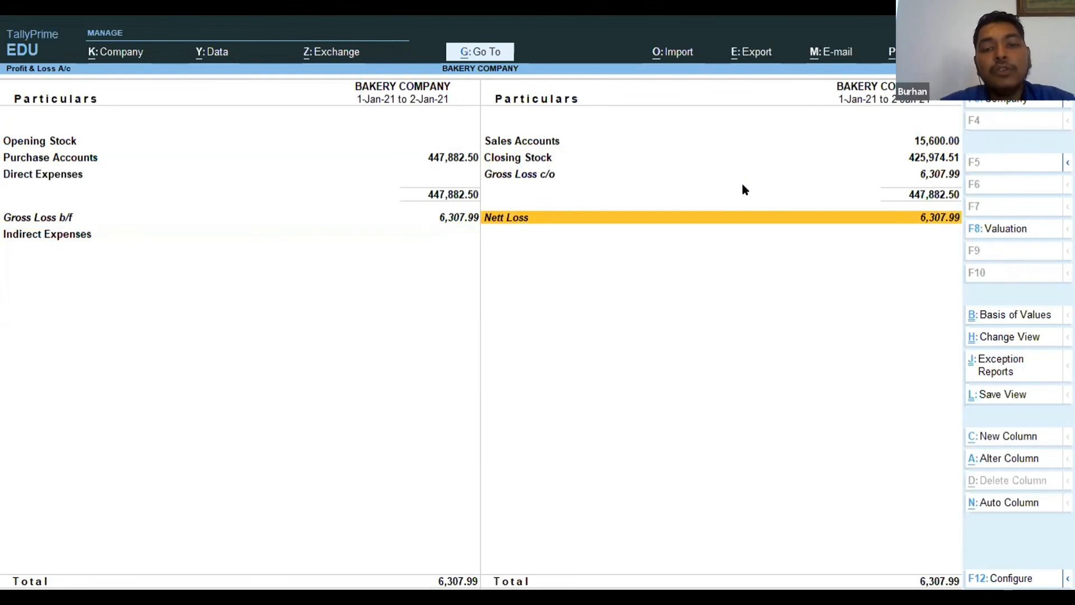
pyautogui.press('Up')
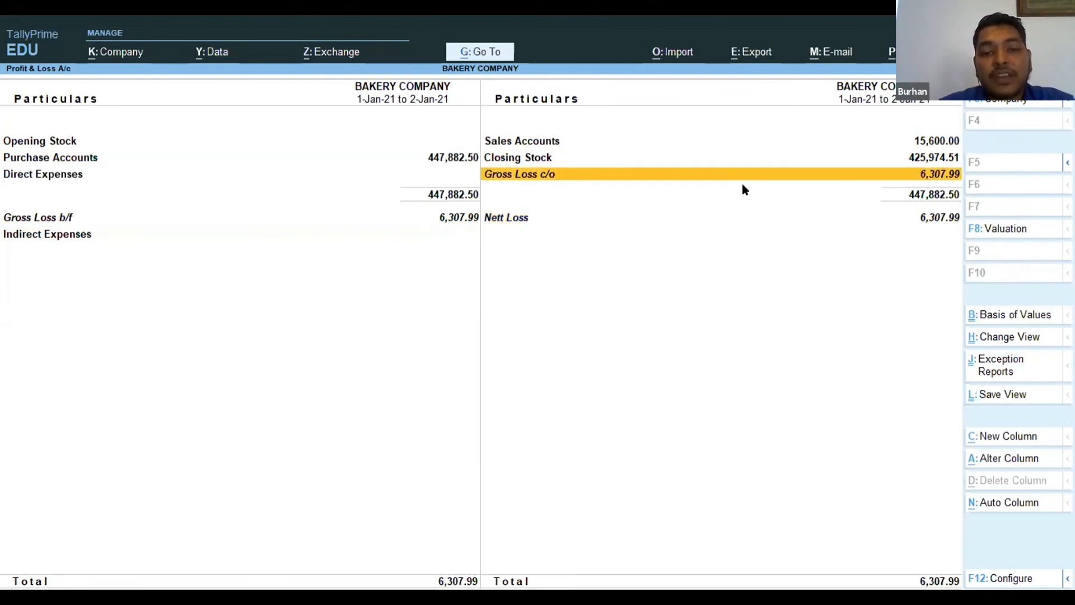
pyautogui.press('Escape')
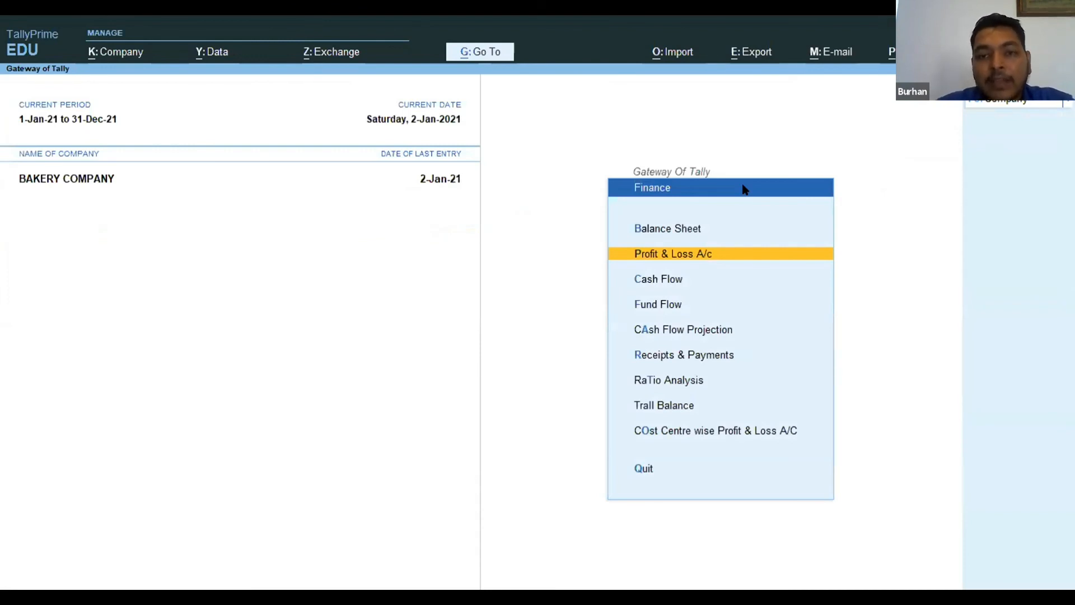
# Open the Balance Sheet in the Finance section and drill down into Current Liabilities.
pyautogui.press('Up')
pyautogui.press('Return')
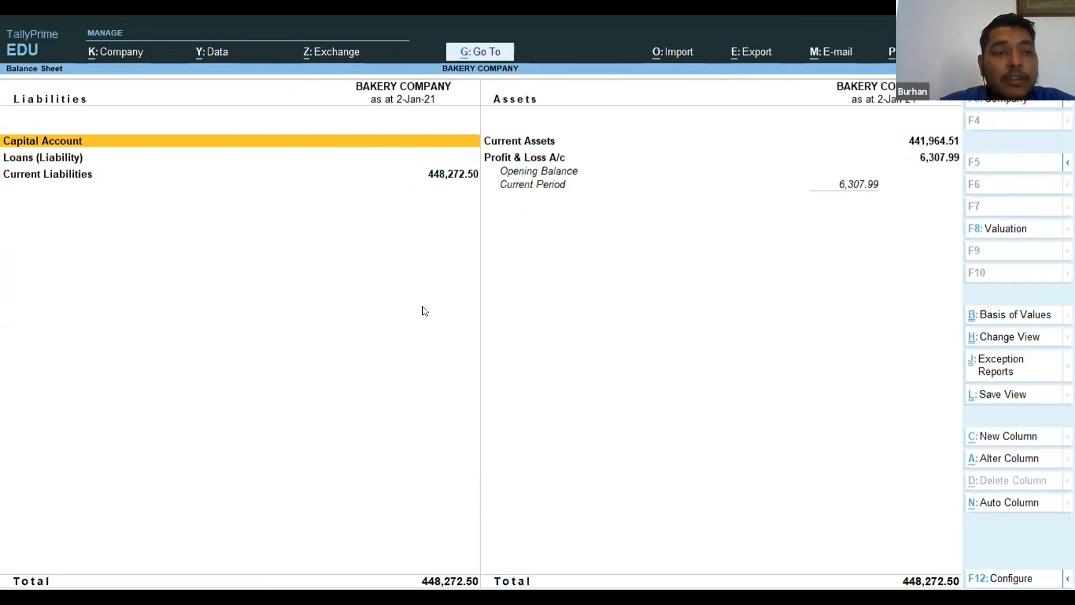
pyautogui.press('Down')
pyautogui.press('Up')
pyautogui.press('Down')
pyautogui.press('Down')
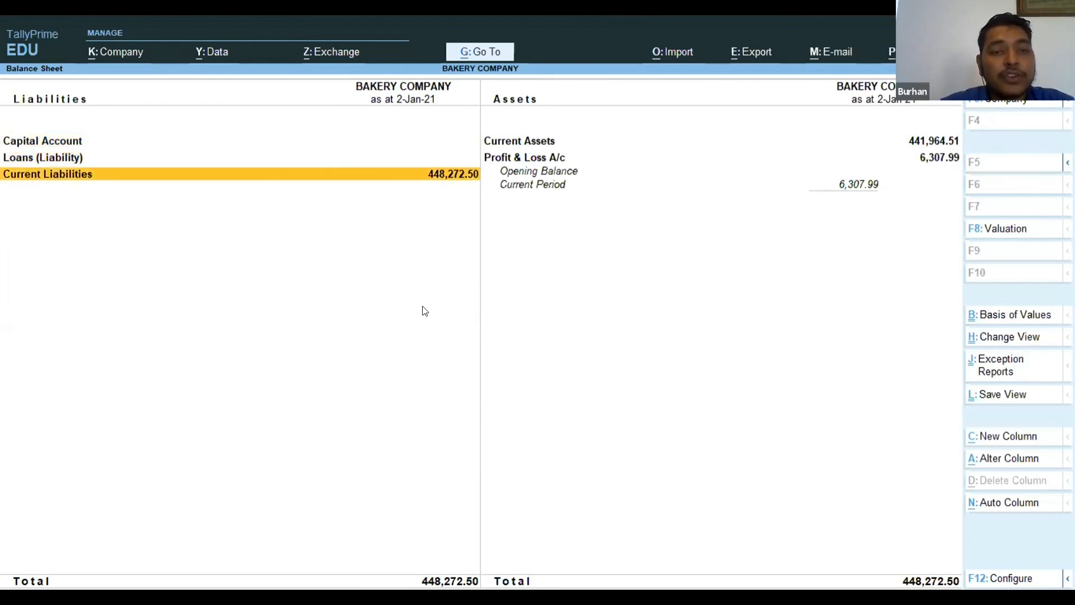
pyautogui.press('Return')
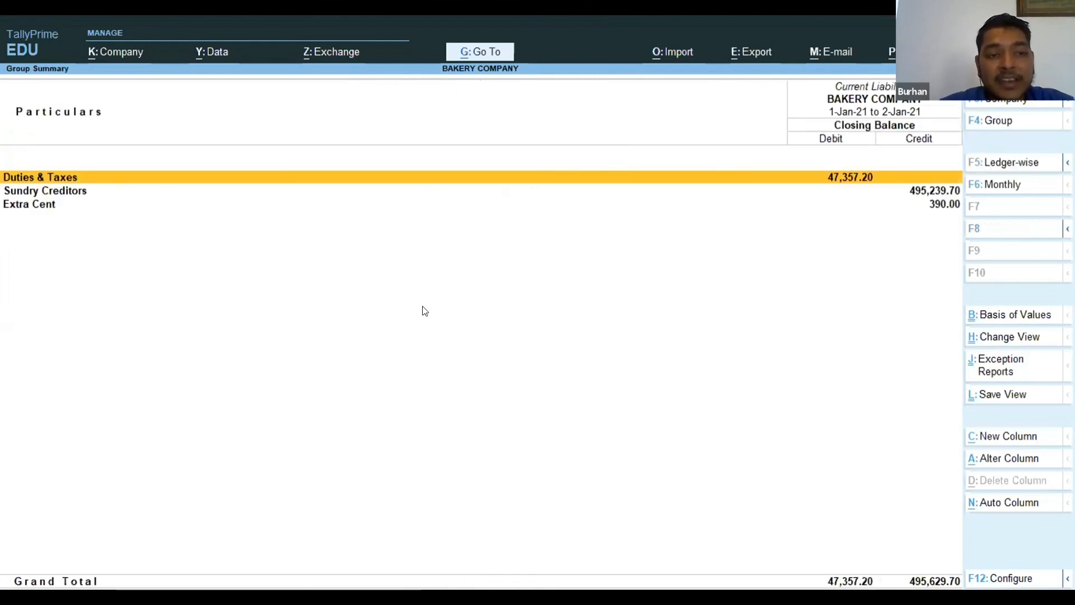
# Open the Extra Cent group, compare the individual Extra Cent ledger balances, and return to the Current Liabilities summary.
pyautogui.press('Down')
pyautogui.press('Down')
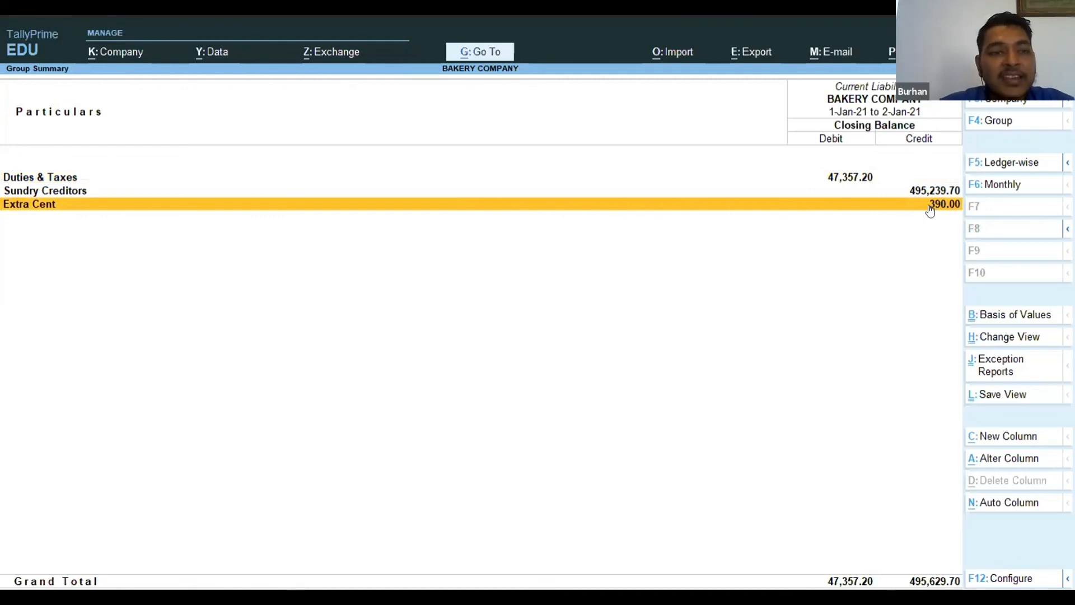
pyautogui.press('Return')
pyautogui.press('Down')
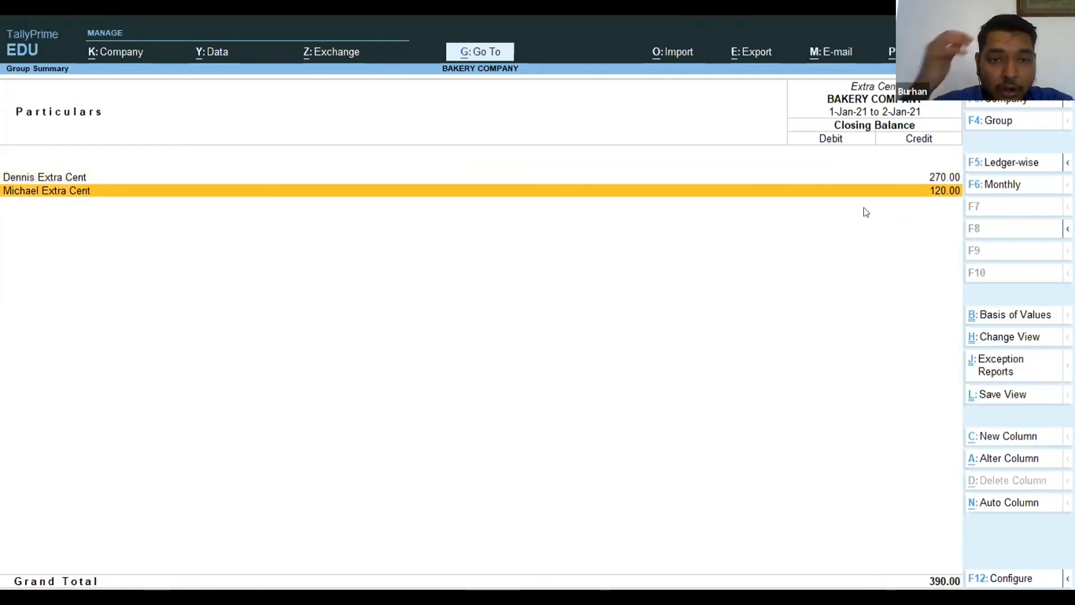
pyautogui.press('Up')
pyautogui.press('Down')
pyautogui.press('Up')
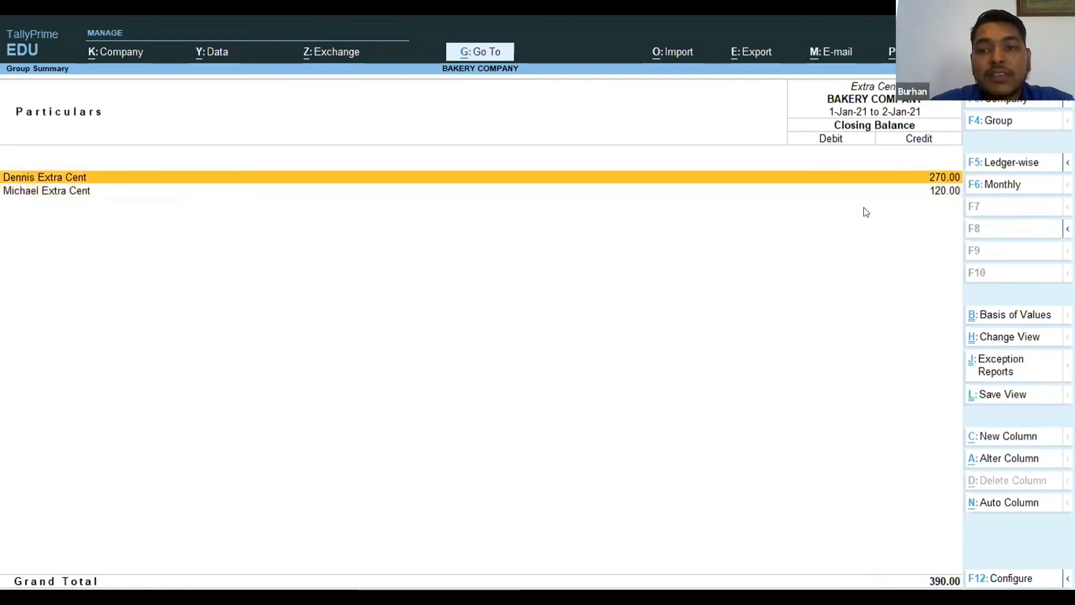
pyautogui.press('Down')
pyautogui.press('Escape')
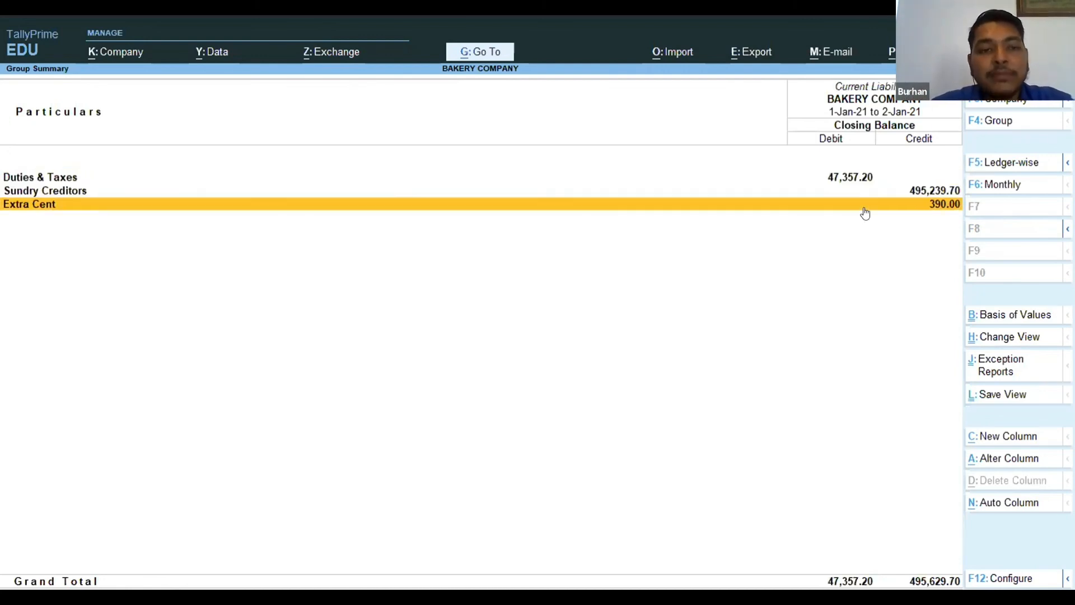
# Go back to the Balance Sheet and check the customer balances under Sundry Debtors in Current Assets.
pyautogui.press('Escape')
pyautogui.press('Right')
pyautogui.press('Up')
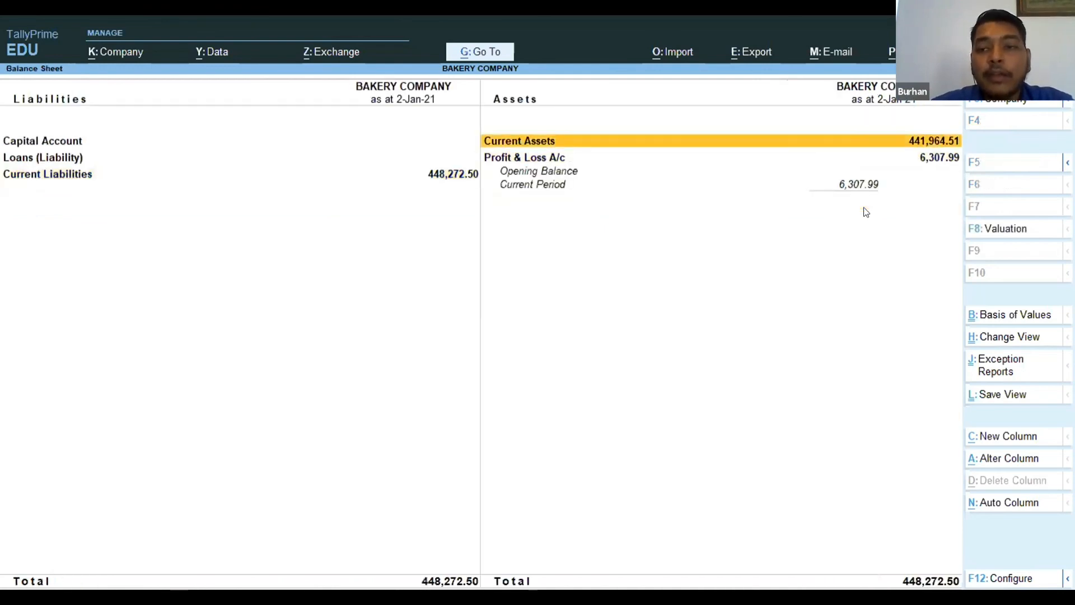
pyautogui.press('Return')
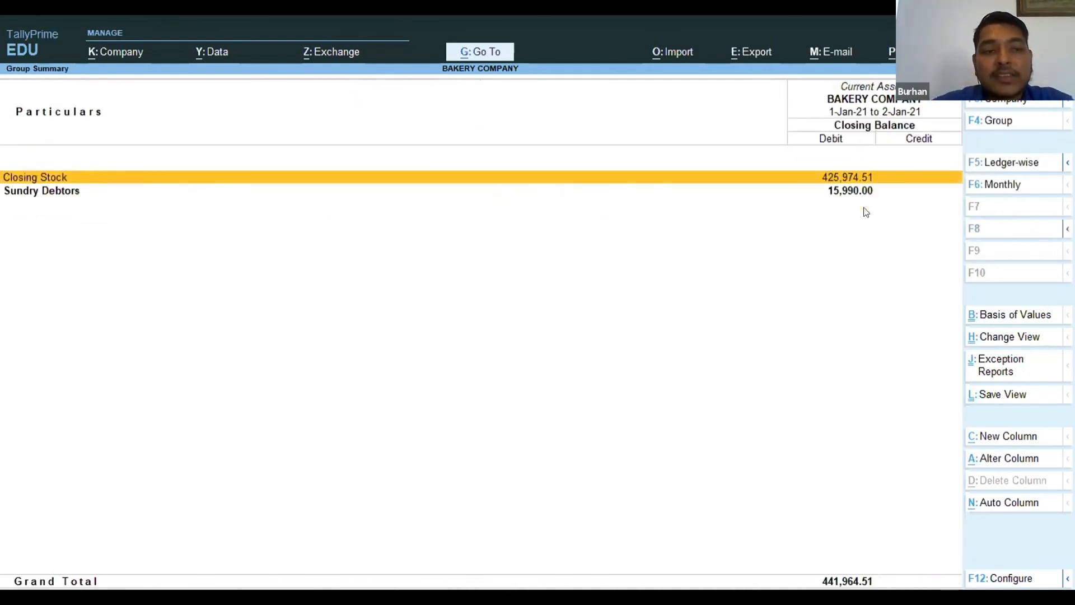
pyautogui.press('Down')
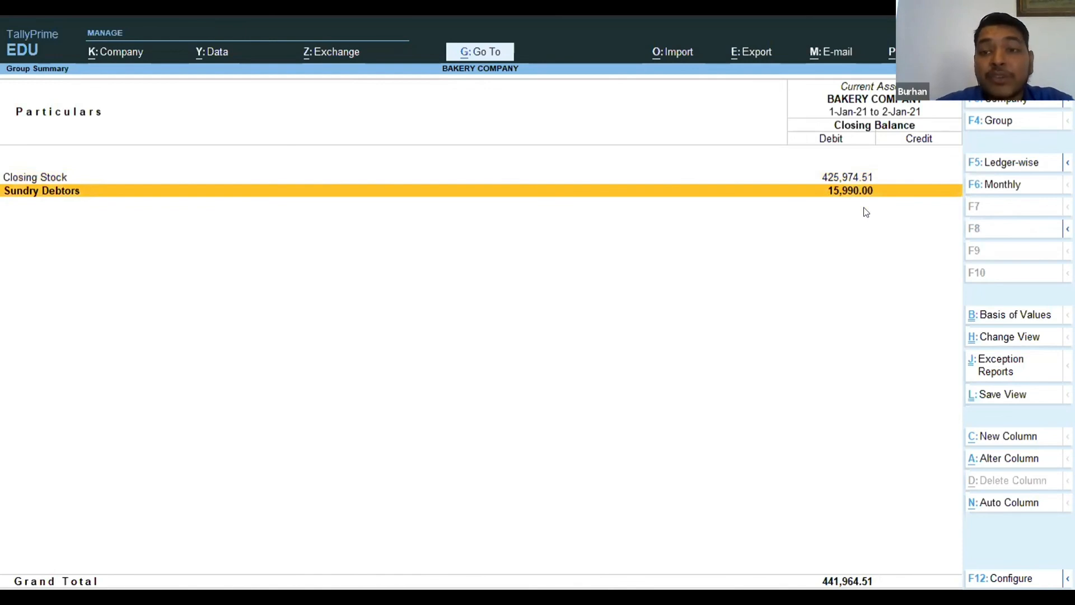
pyautogui.press('Return')
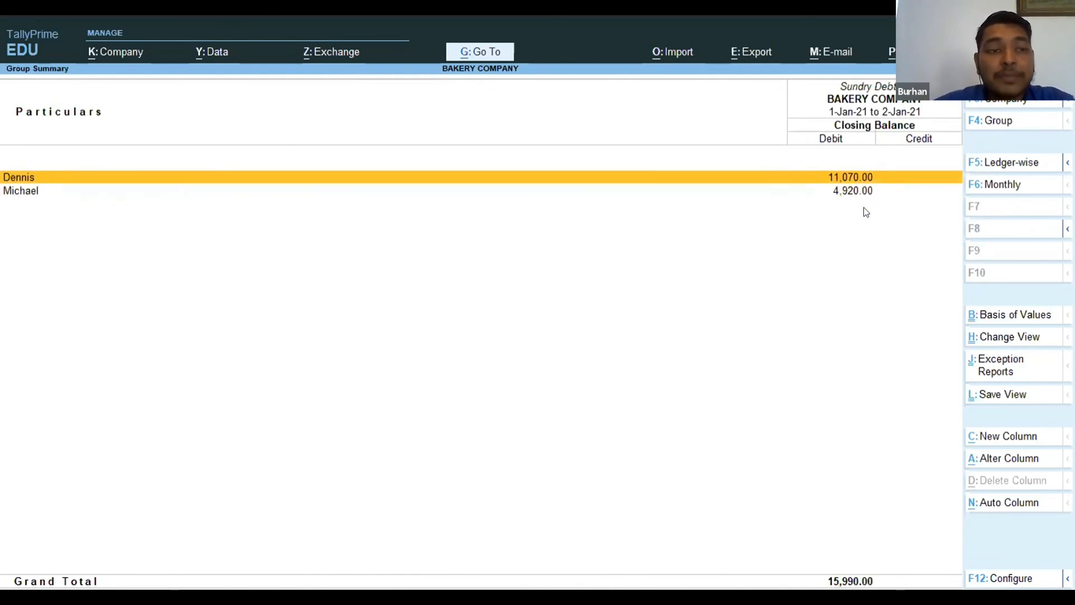
pyautogui.press('Down')
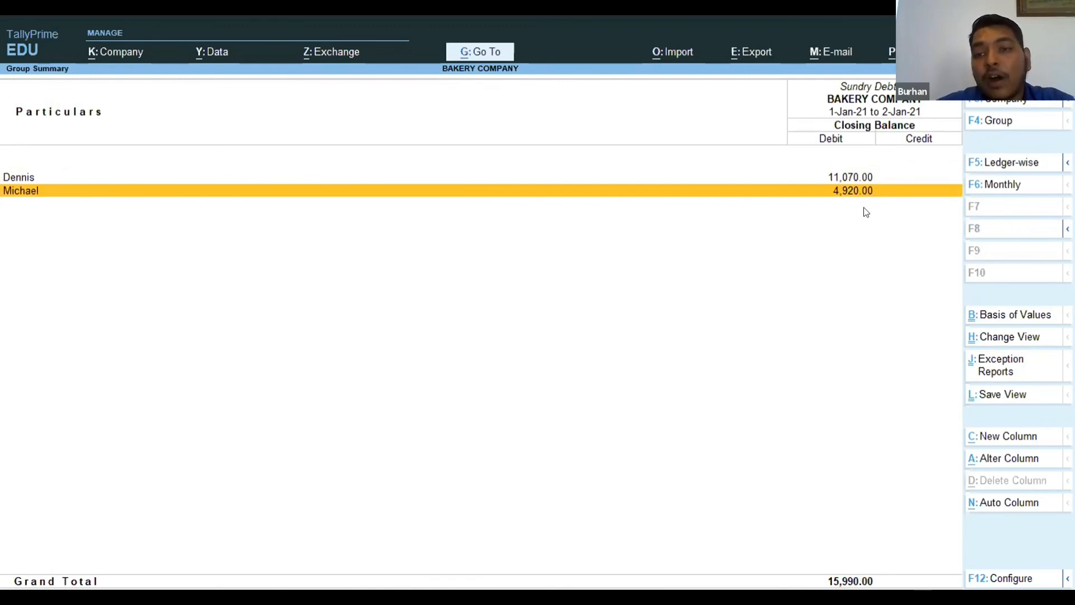
pyautogui.press('Escape')
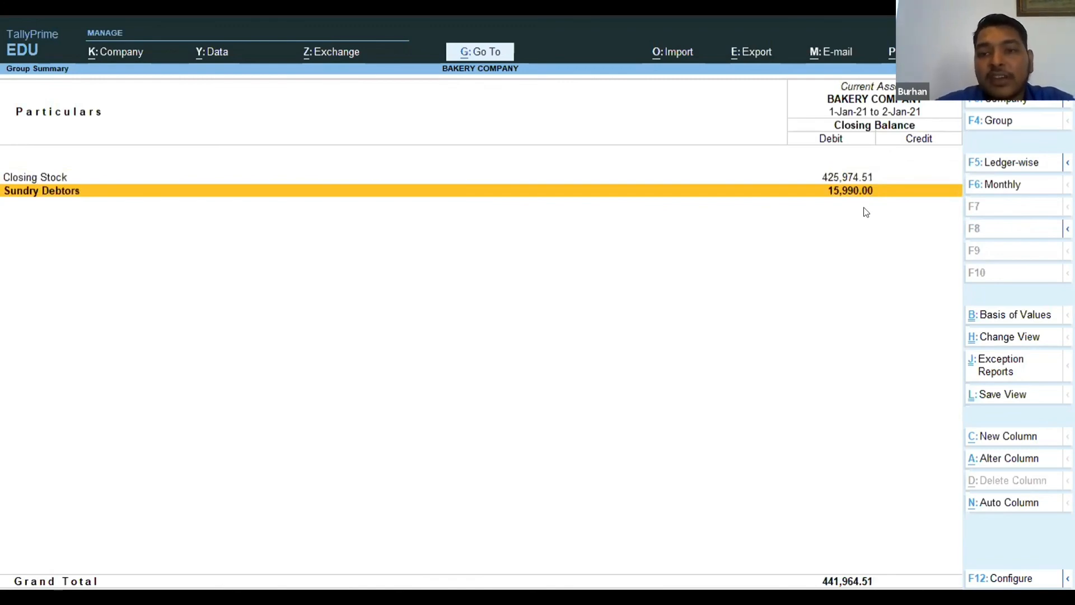
# Check the Profit & Loss A/c line on the Balance Sheet and return to the main Gateway of Tally.
pyautogui.press('Escape')
pyautogui.press('Down')
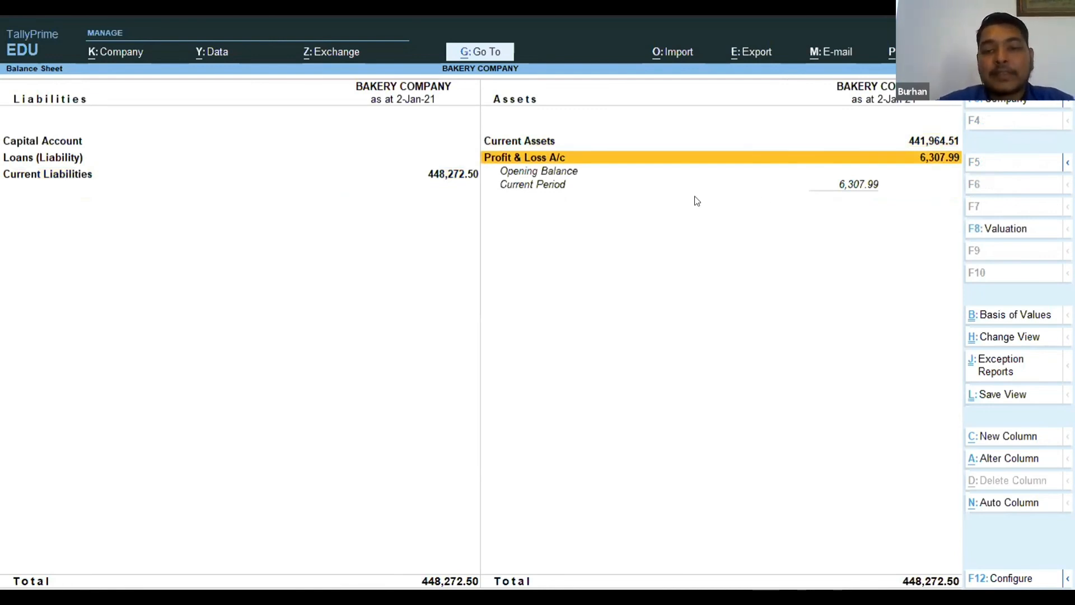
pyautogui.press('Escape')
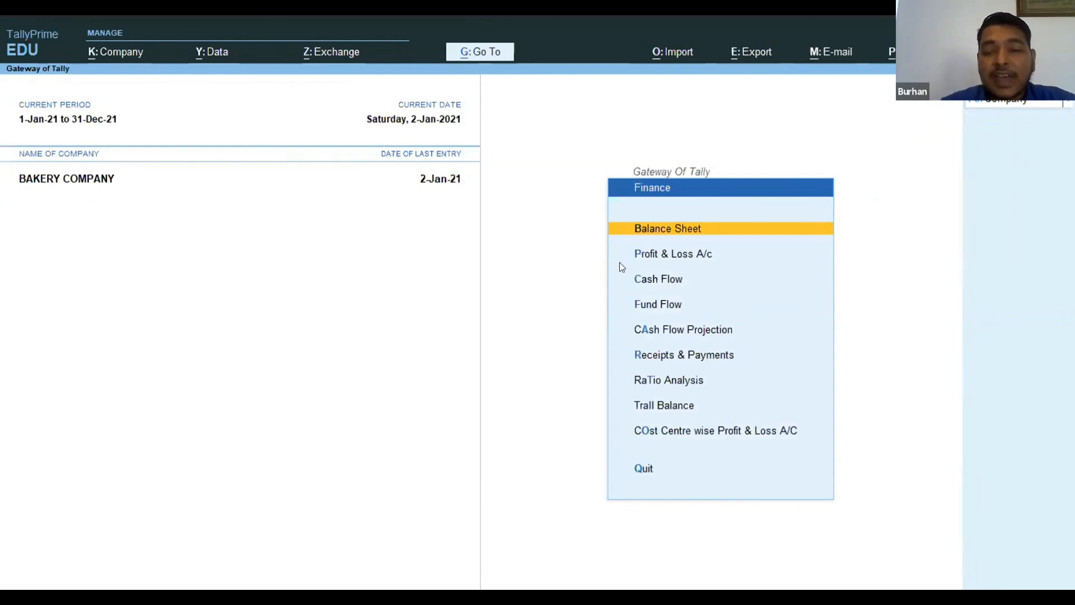
pyautogui.press('Escape')
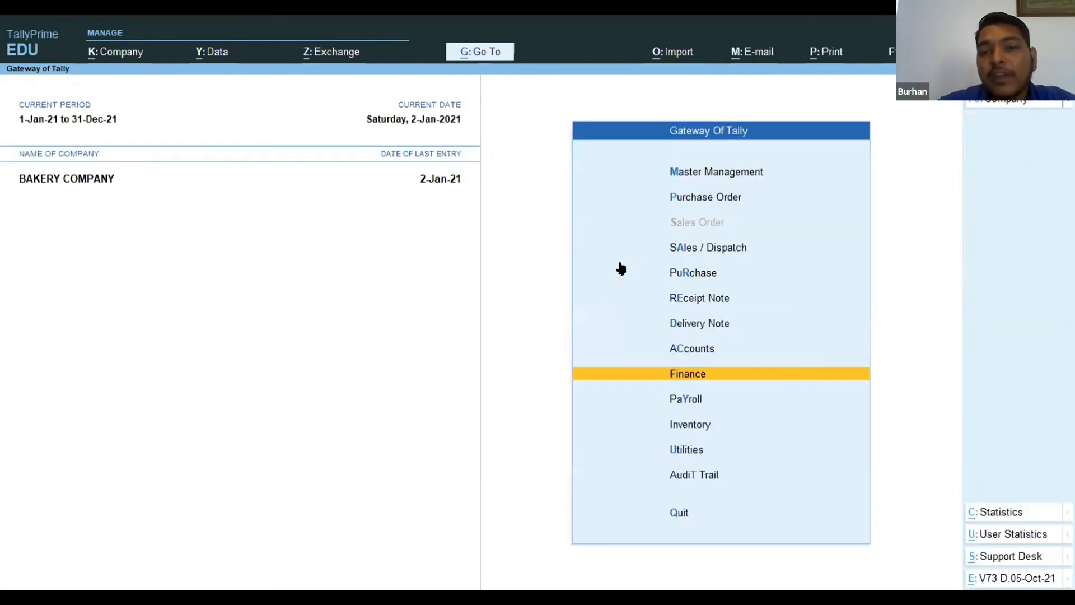